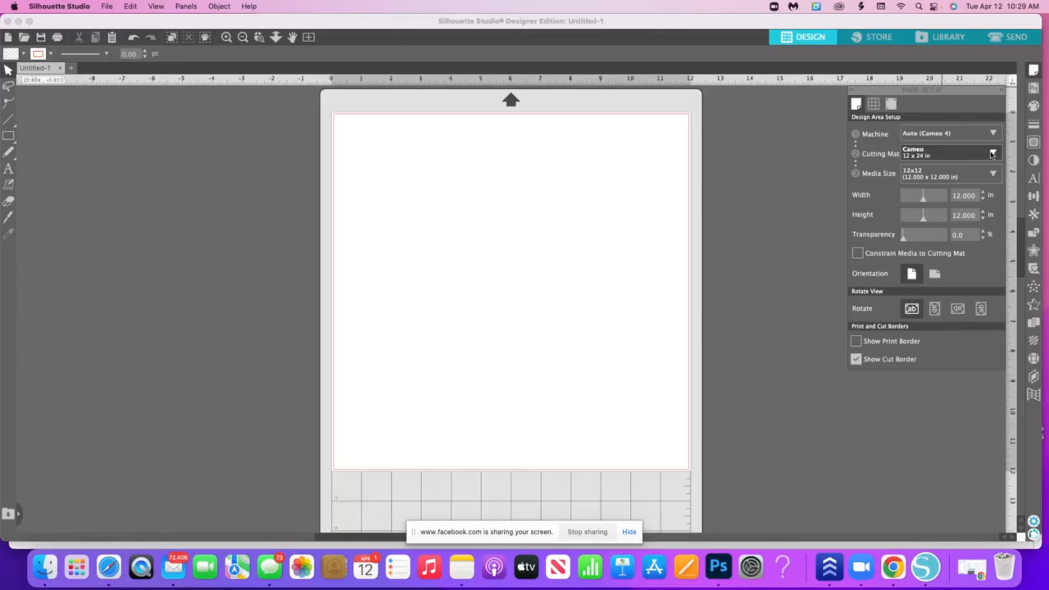
- Switch the cutting mat to Cameo 12 x 12 in and back to Cameo 12 x 24 in
click(992, 155)
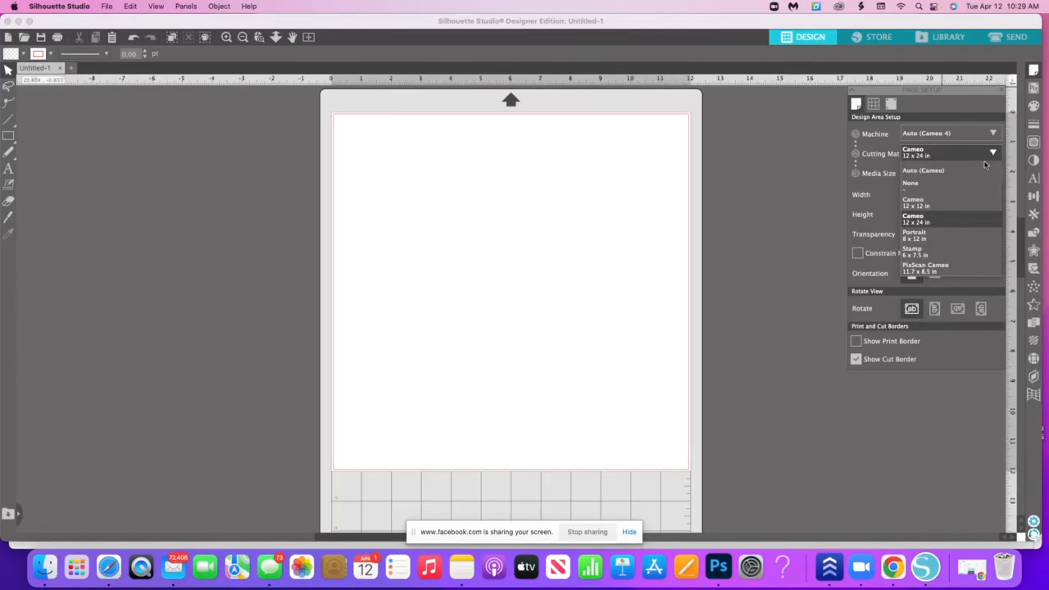
click(991, 203)
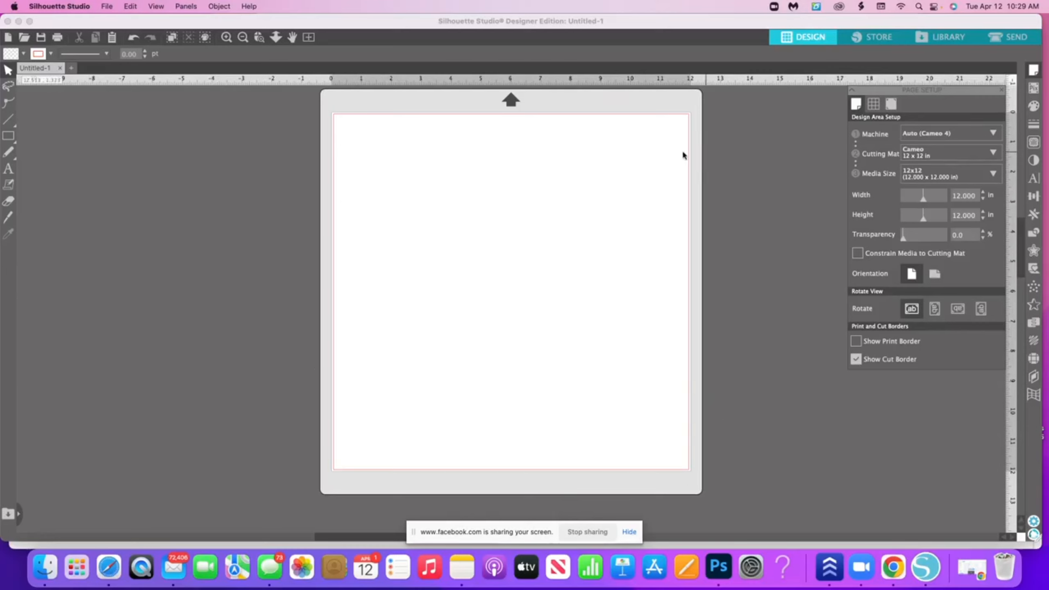
click(985, 152)
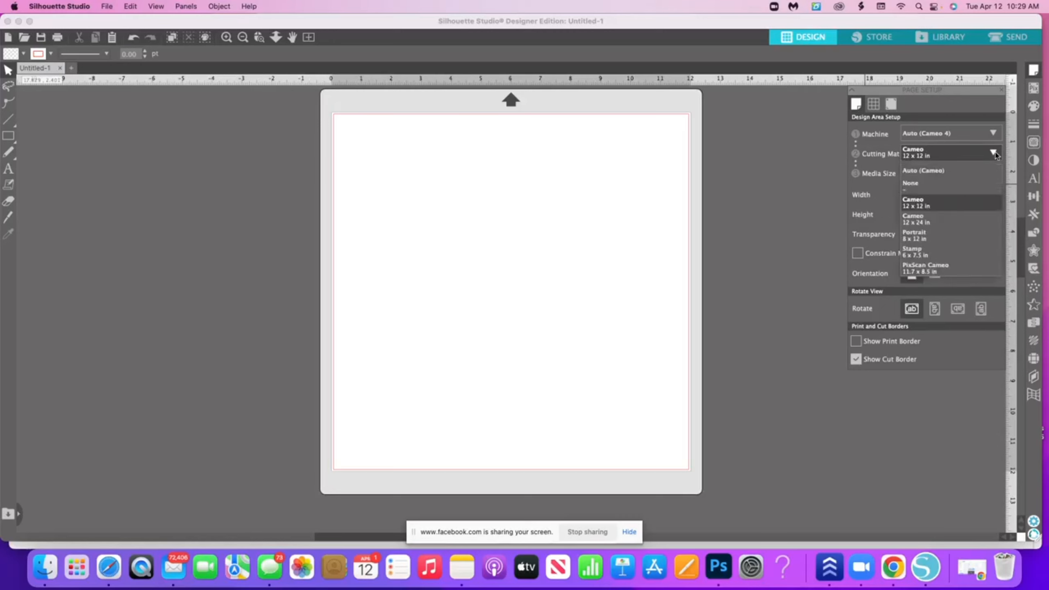
click(952, 226)
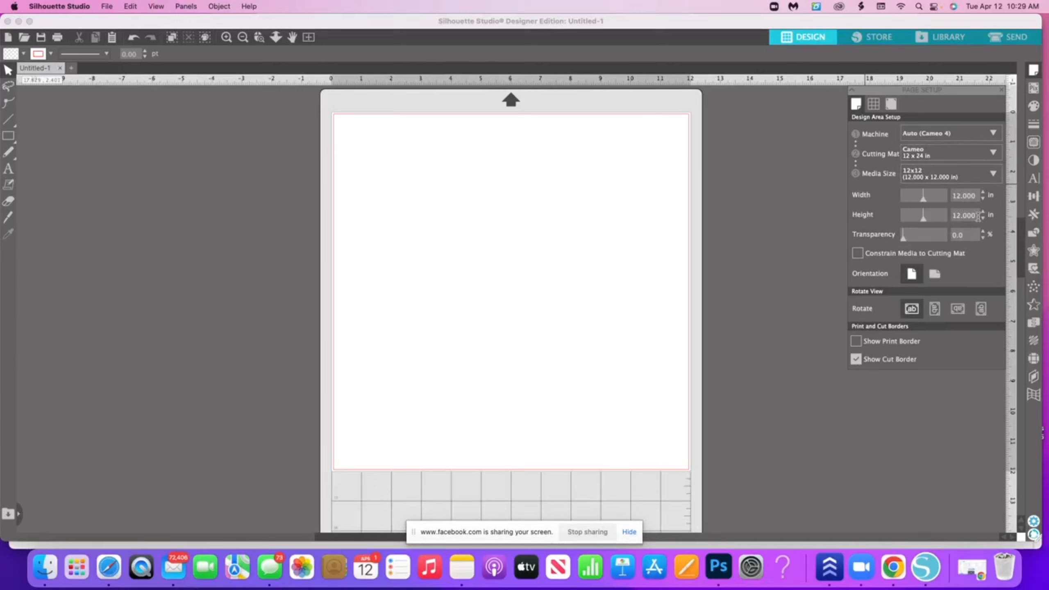
- Set the media height to 19.5 in for the design page
double_click(973, 215)
text(19.5)
key(Return)
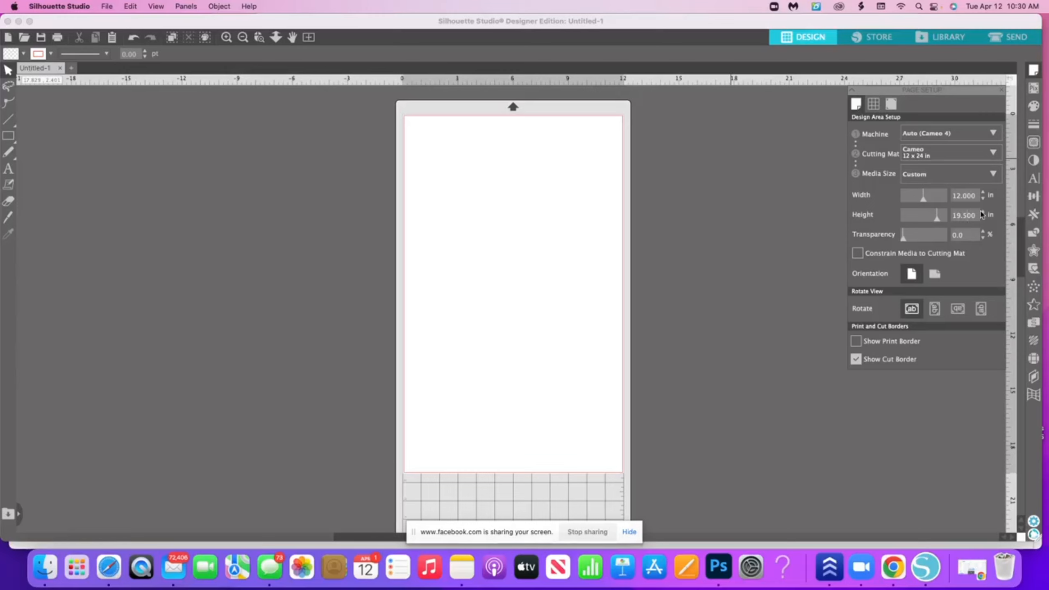
- Resize the design page to letter size, 8.5 in wide and 11 in high
drag(976, 195, 949, 194)
text(8.5)
key(Return)
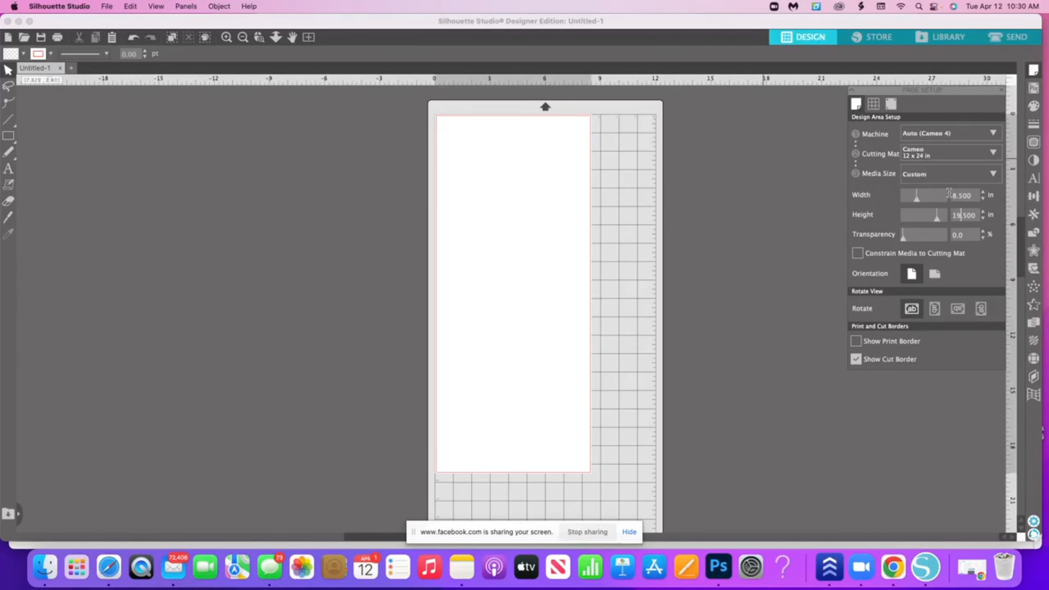
drag(976, 215, 927, 216)
text(11)
key(Return)
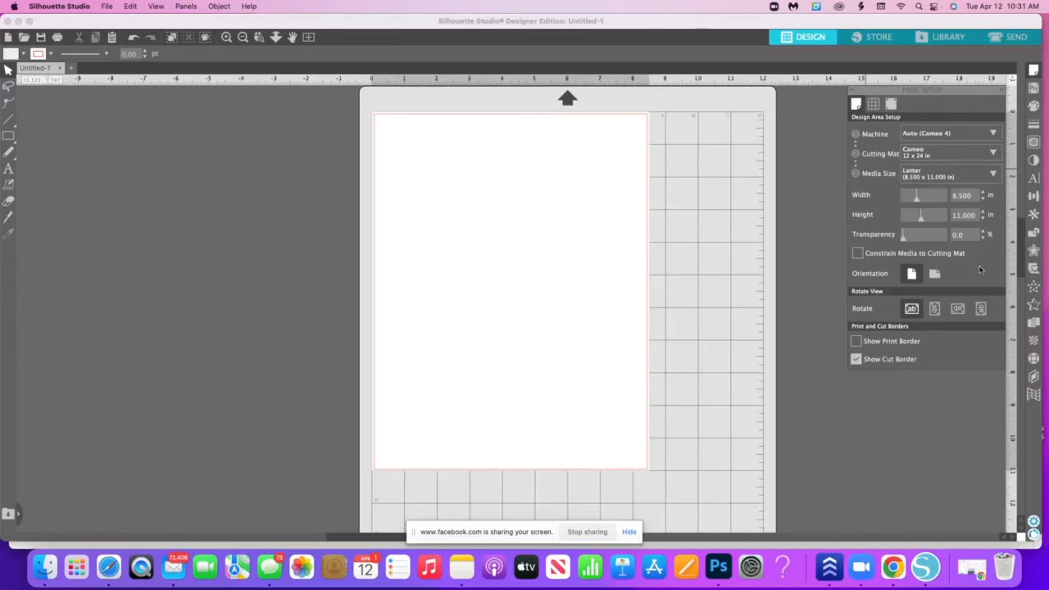
- Change the media size to a custom page 3 in wide and 5 in high
drag(974, 191, 925, 184)
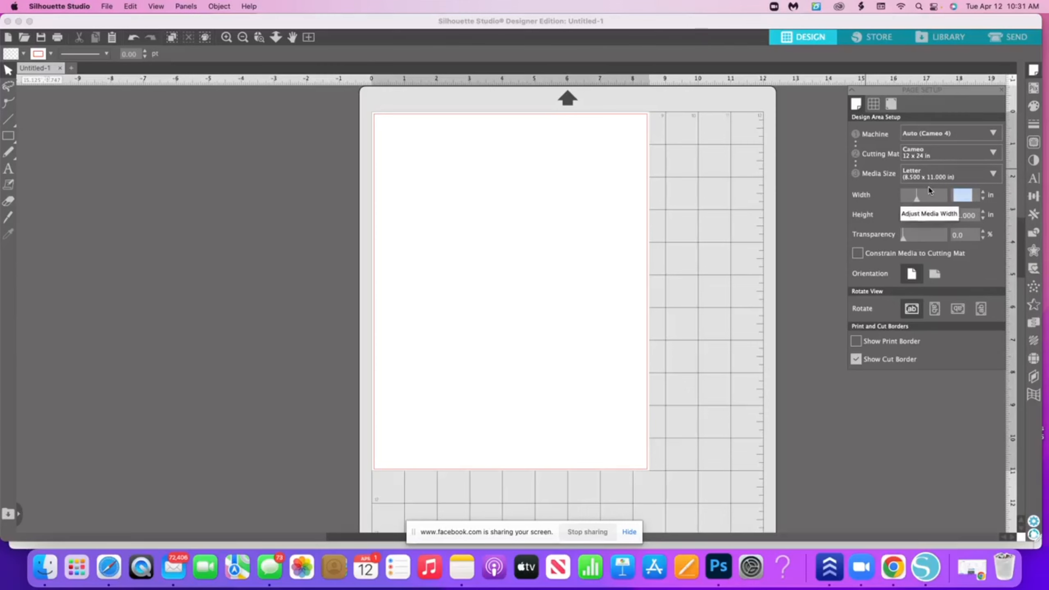
text(3)
key(Tab)
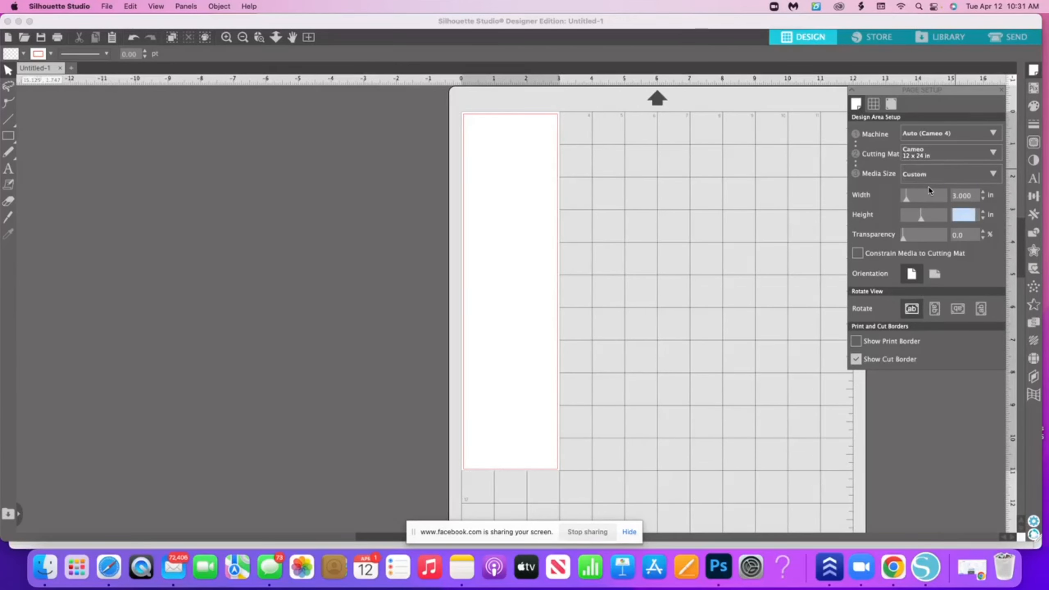
text(5)
key(Tab)
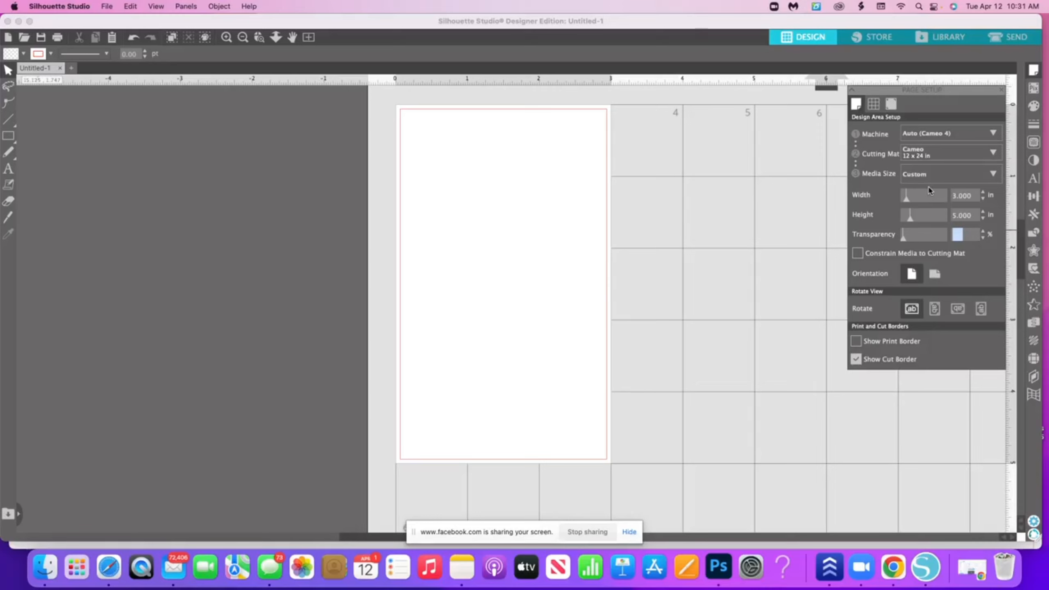
- Swap the custom page dimensions to a width of 5 in and a height of 3 in
key(Tab)
text(5)
key(Tab)
text(3)
key(Tab)
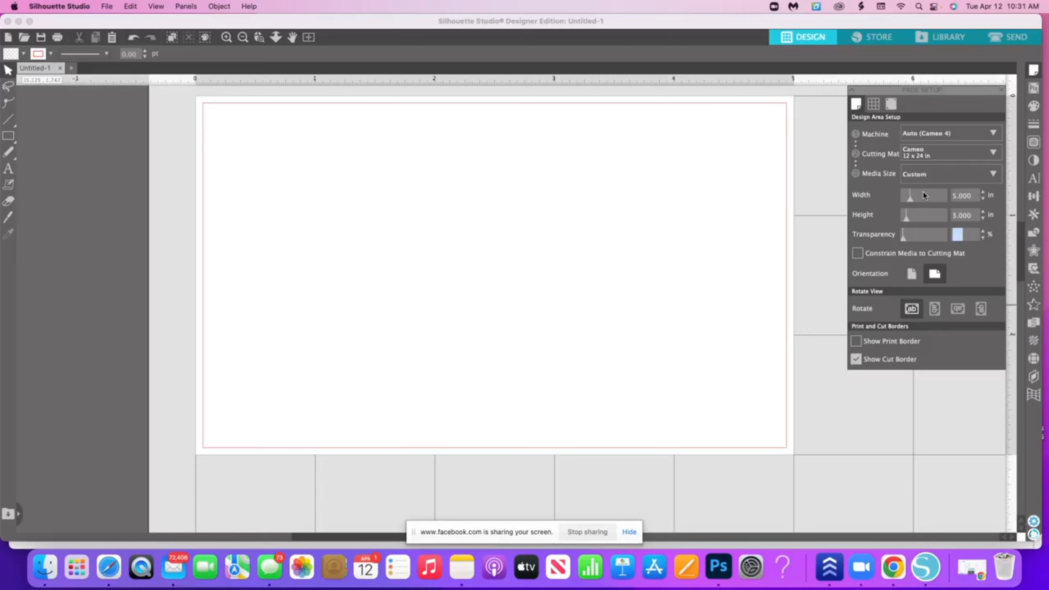
- Set the custom media size to 12 in wide and 19.5 in high
click(971, 196)
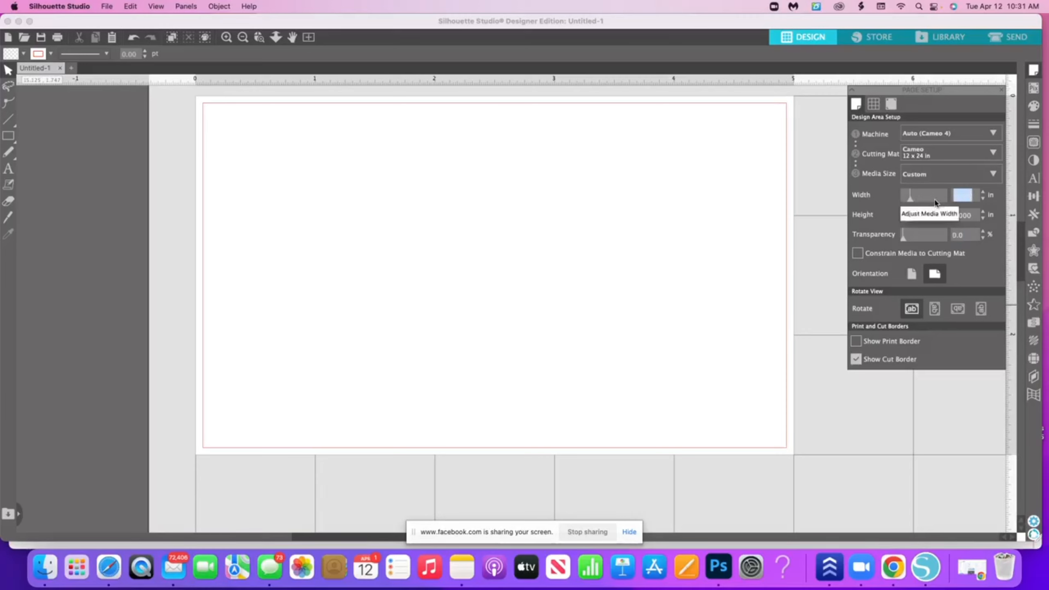
text(12)
key(Tab)
text(3.)
key(BackSpace)
key(BackSpace)
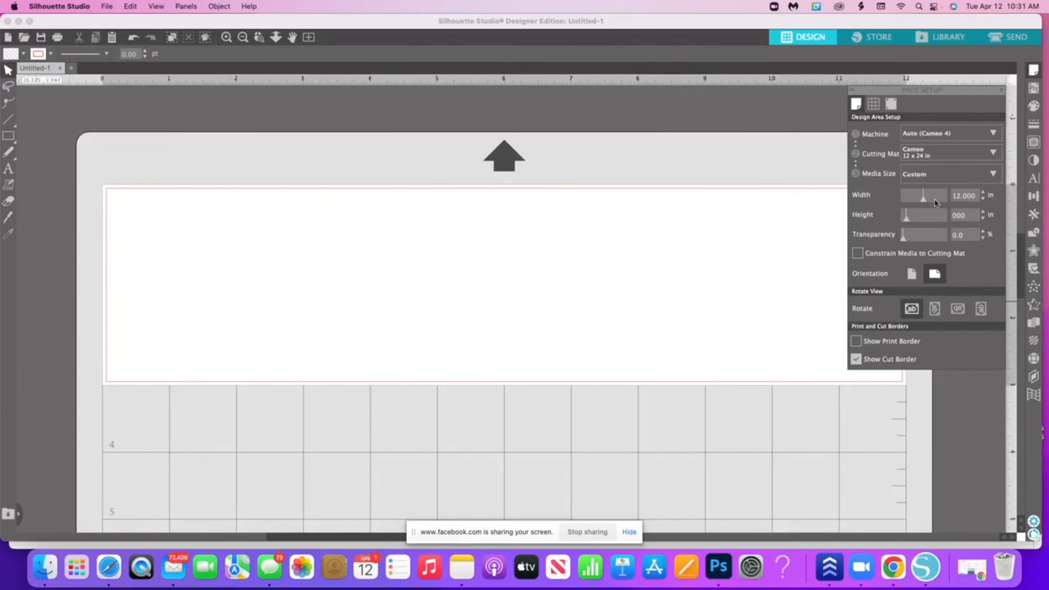
text(19.5)
key(Return)
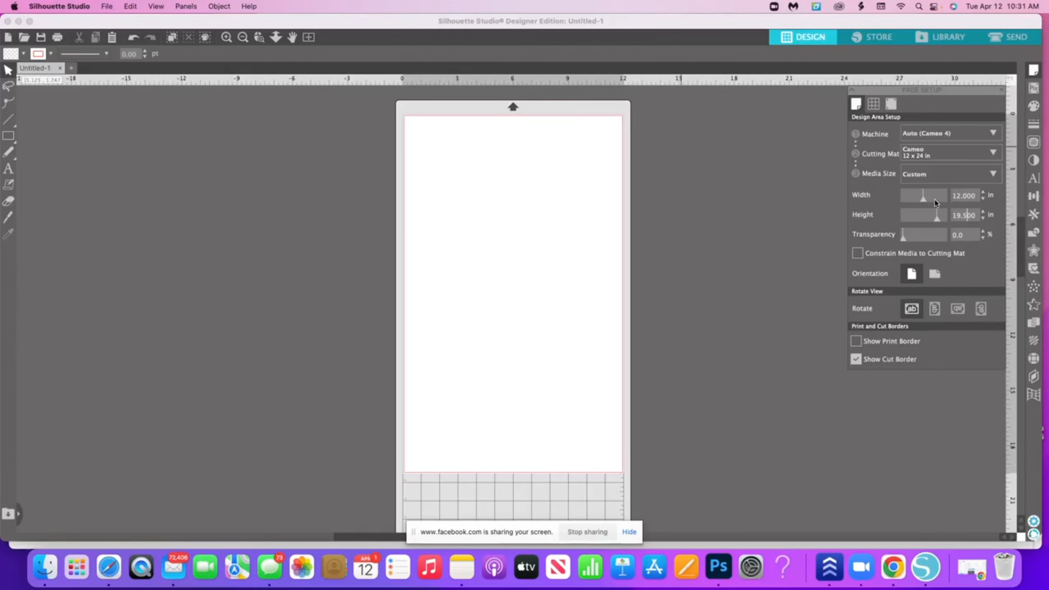
click(786, 271)
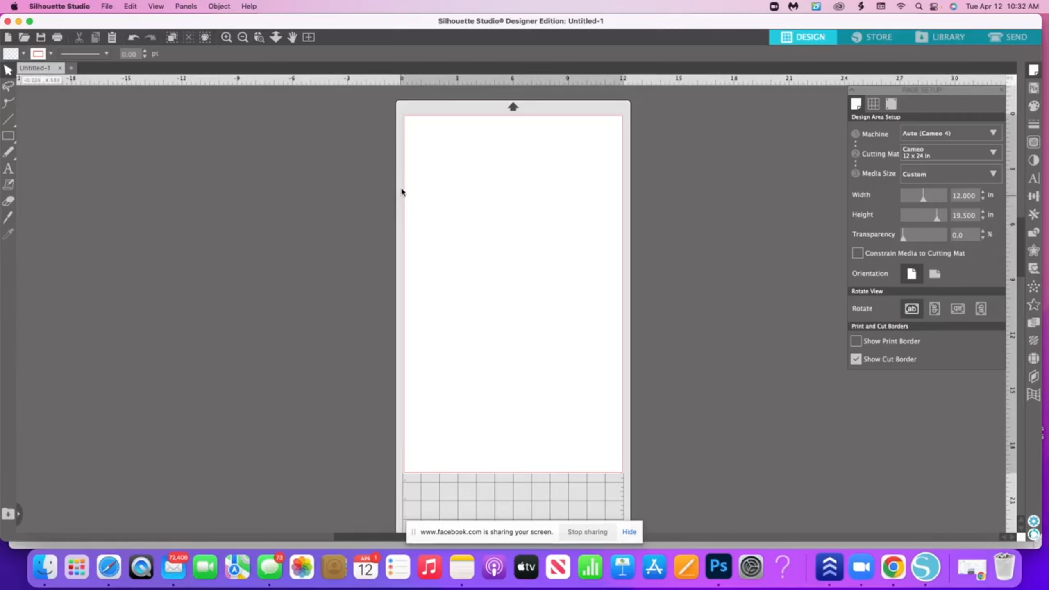
- Toggle the print border on and off and the cut border off and on to compare their effect on the page
click(855, 342)
click(855, 342)
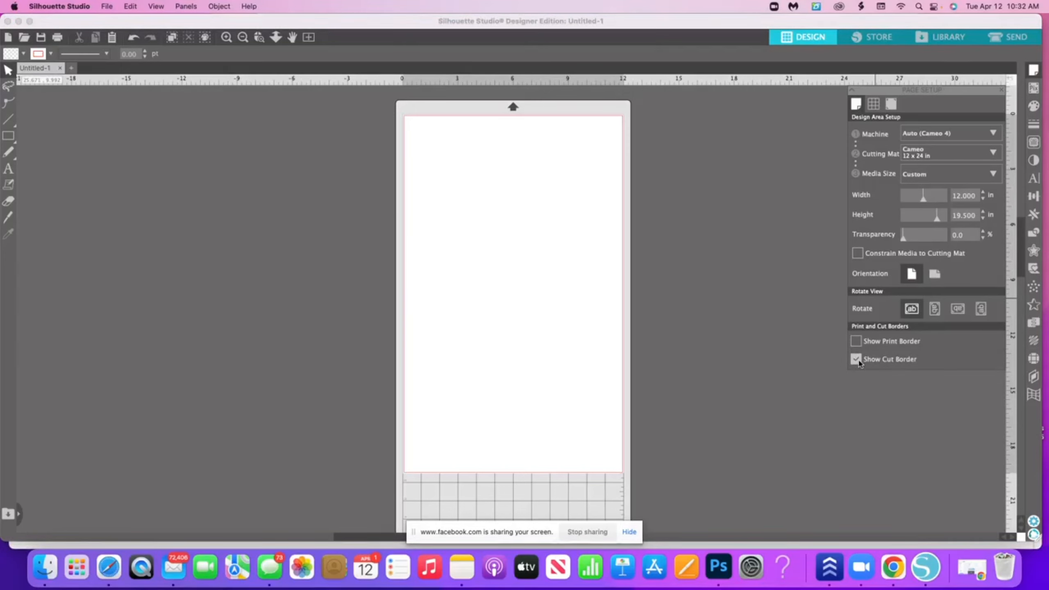
click(857, 360)
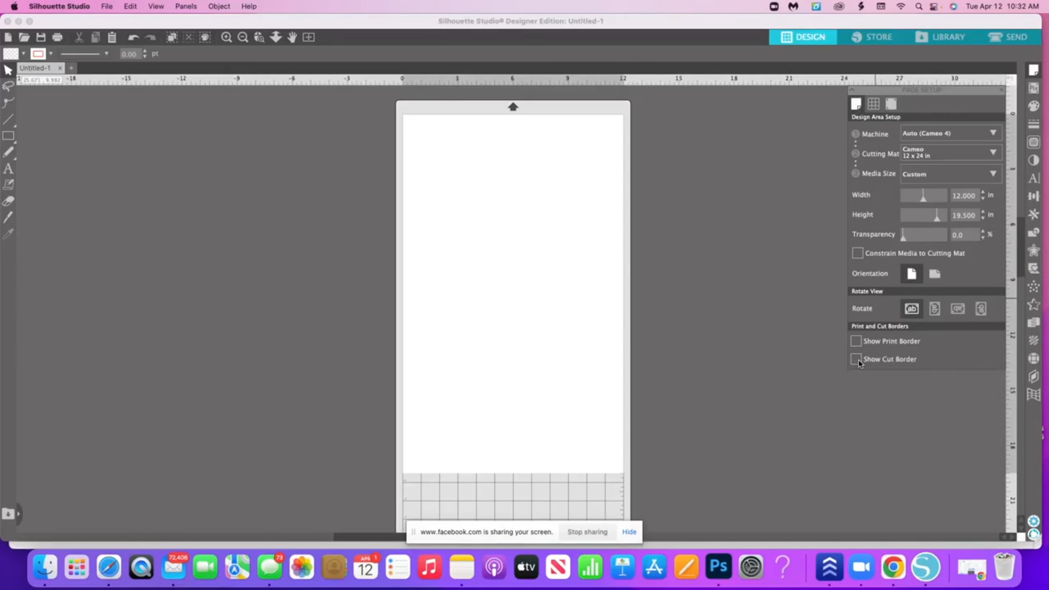
click(856, 359)
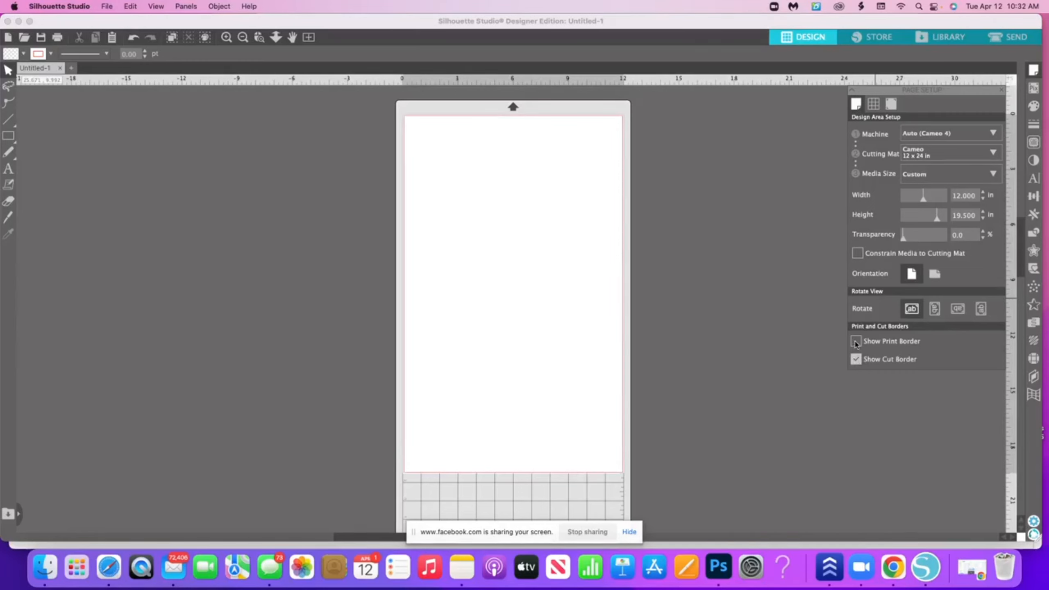
click(856, 342)
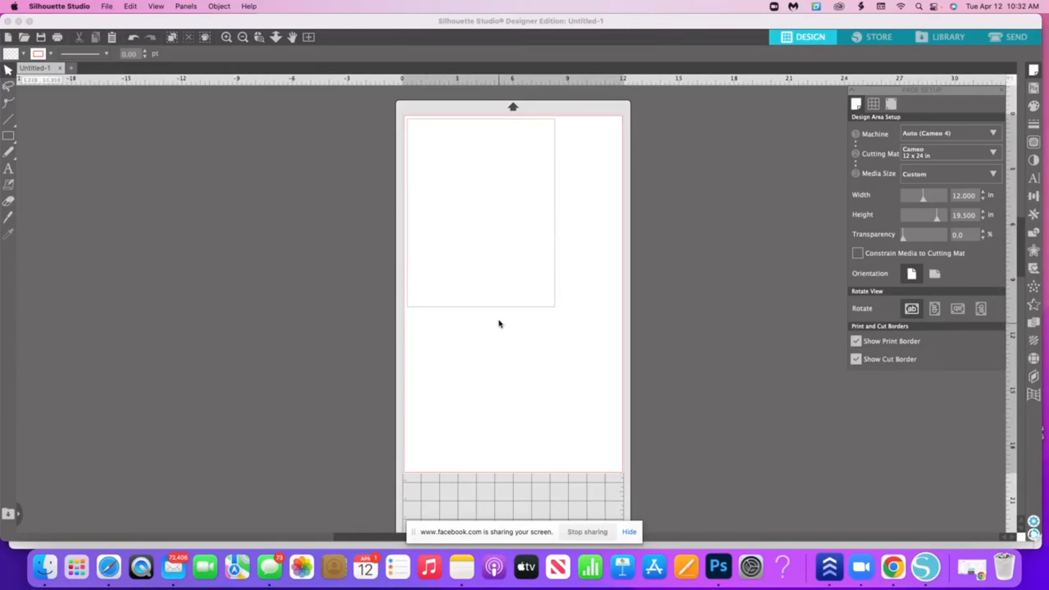
click(855, 343)
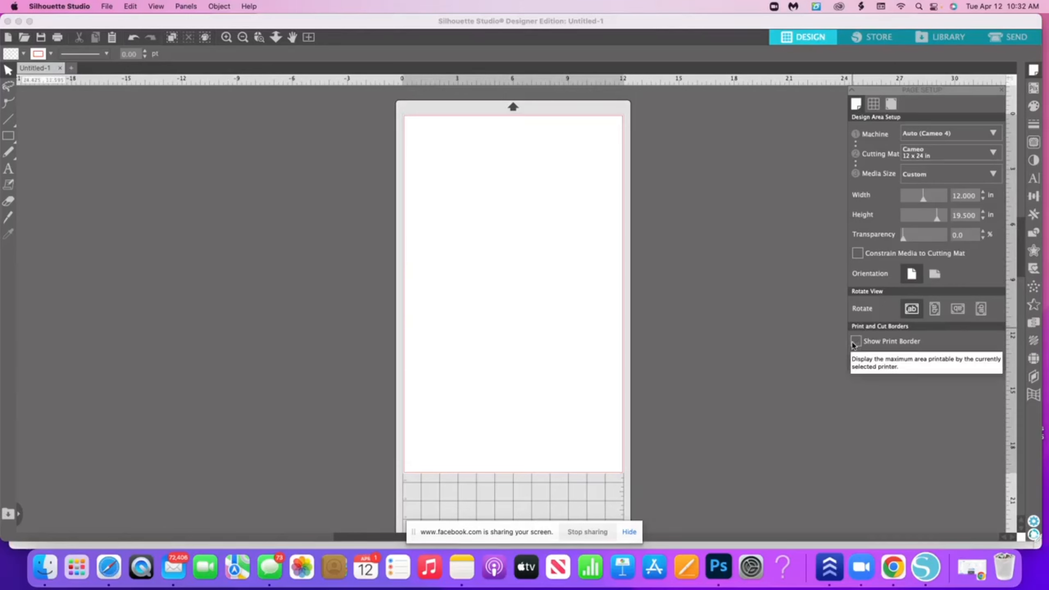
- Show the grid on the page and set its divisions to 1
click(874, 104)
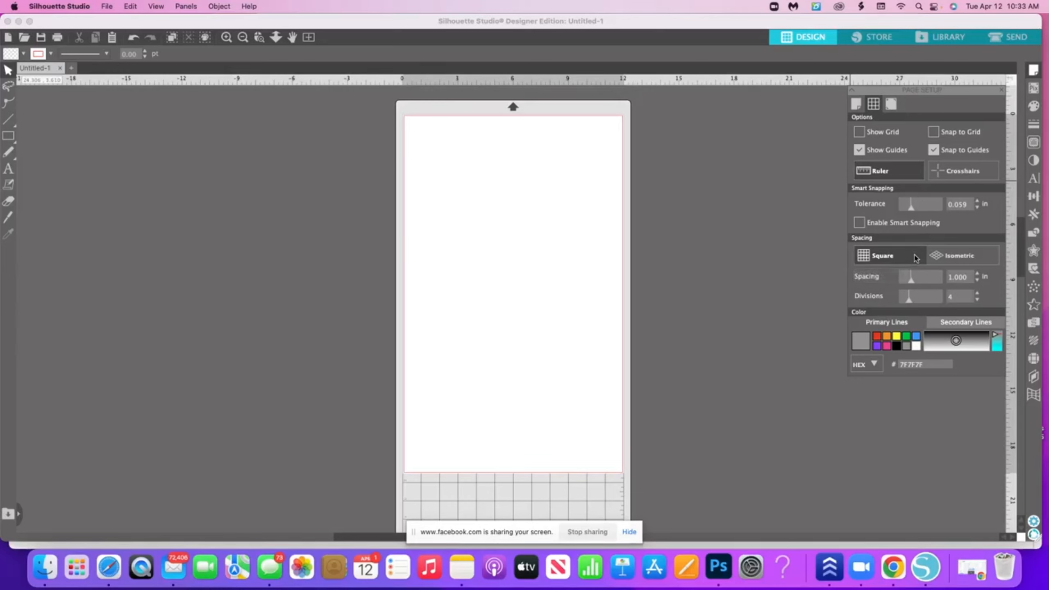
click(860, 133)
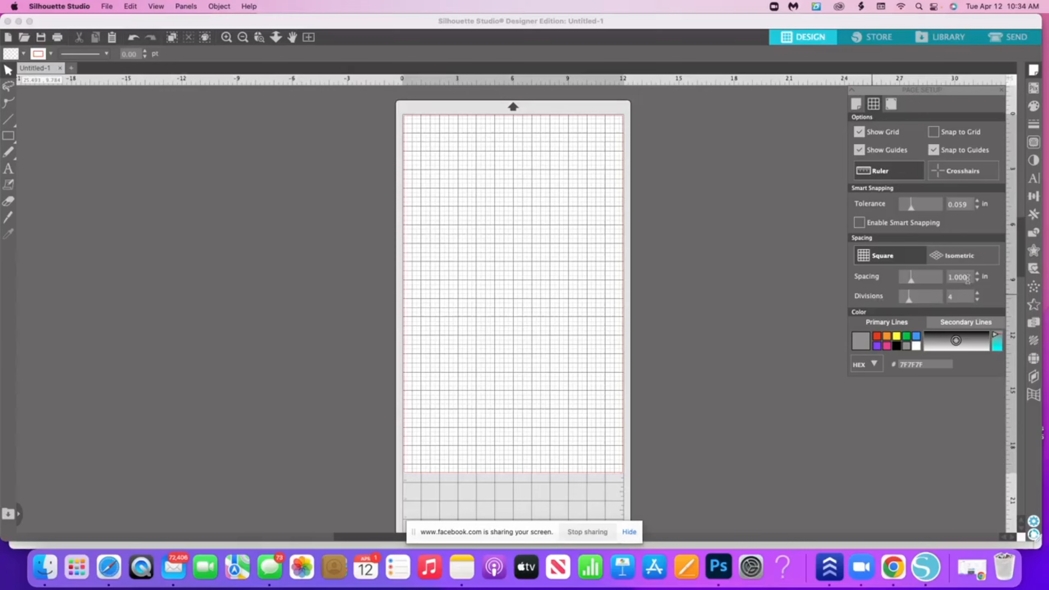
double_click(954, 296)
text(1)
key(Return)
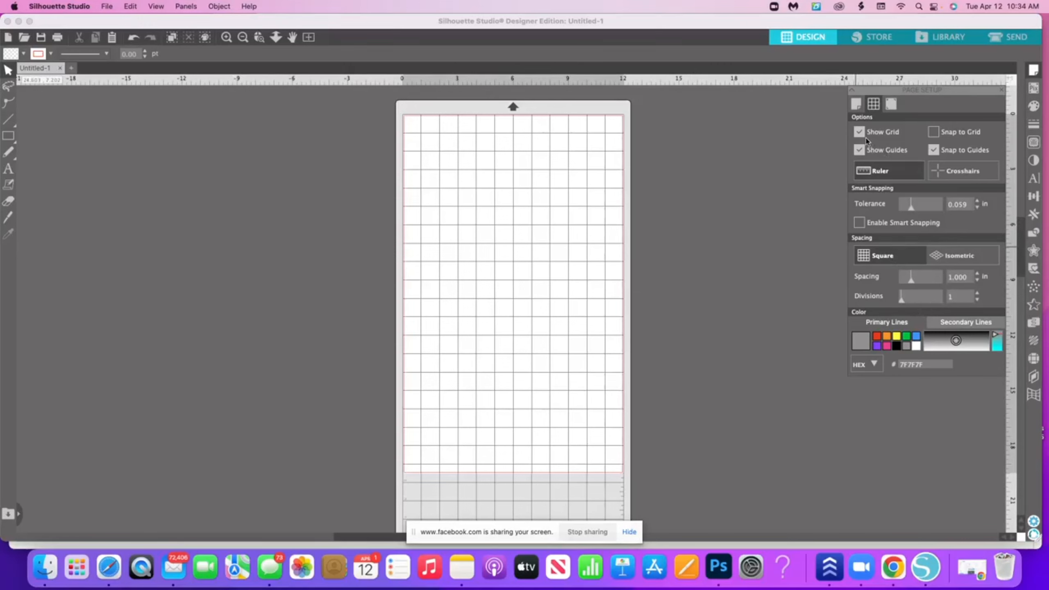
- Toggle the rulers off and back on, hide the page grid, and return to the design area settings
click(870, 173)
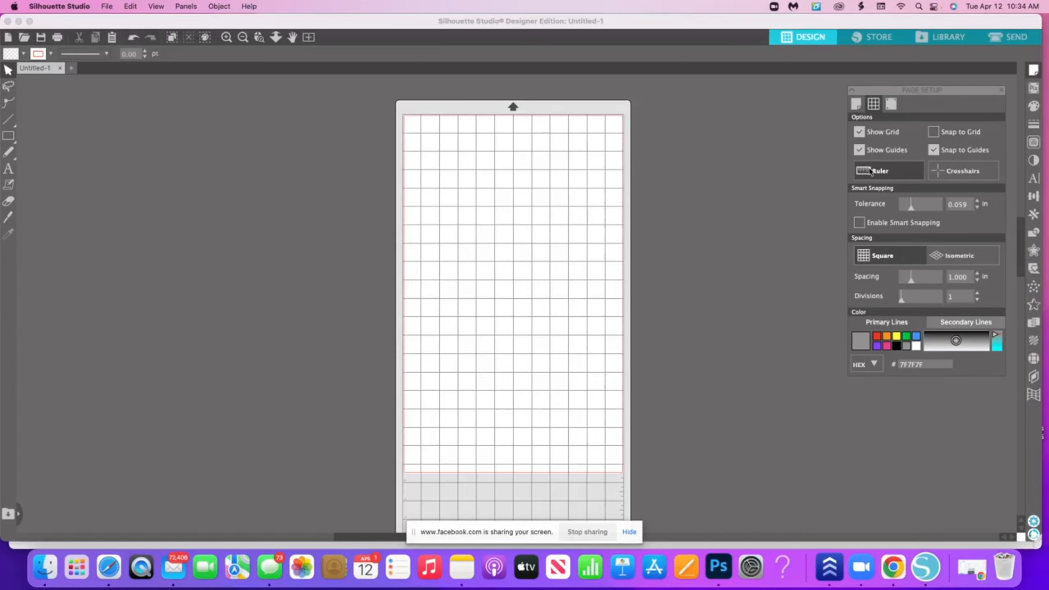
click(870, 172)
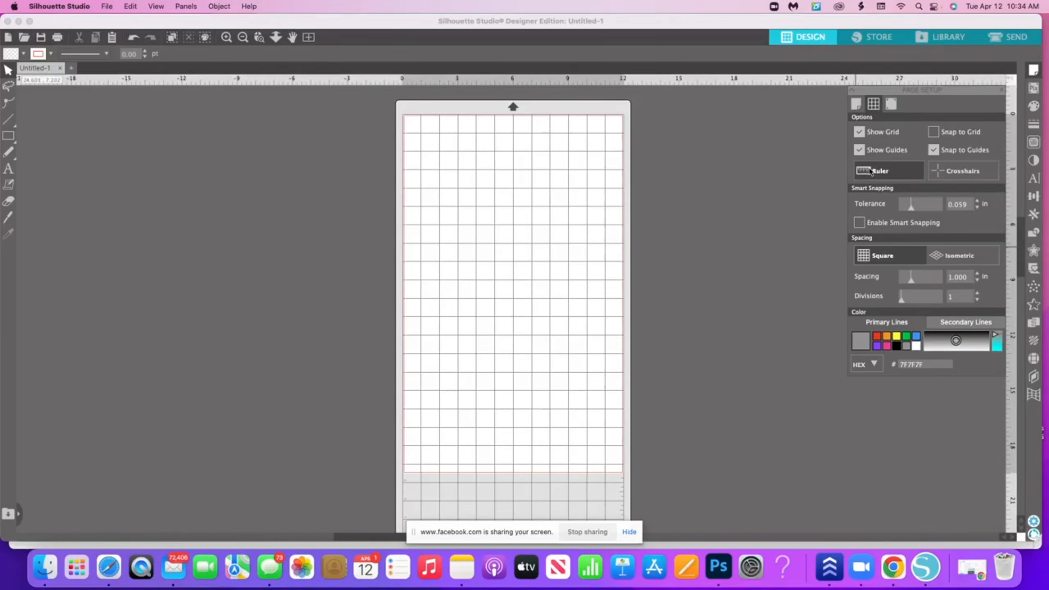
click(859, 132)
click(856, 104)
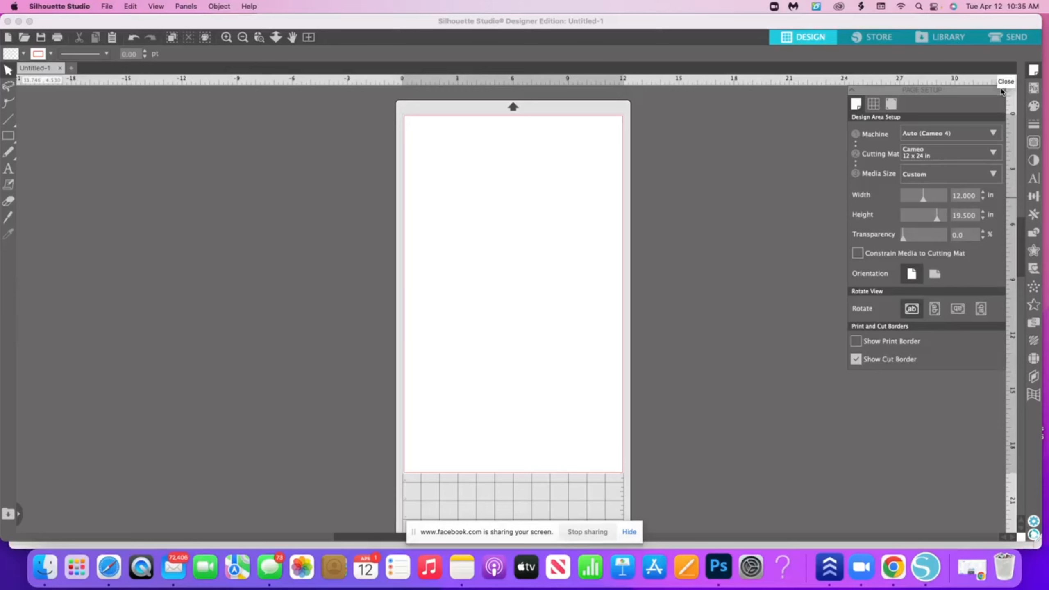
- Switch the cutting mat to None and restore the Cameo 12 x 24 in mat
click(963, 161)
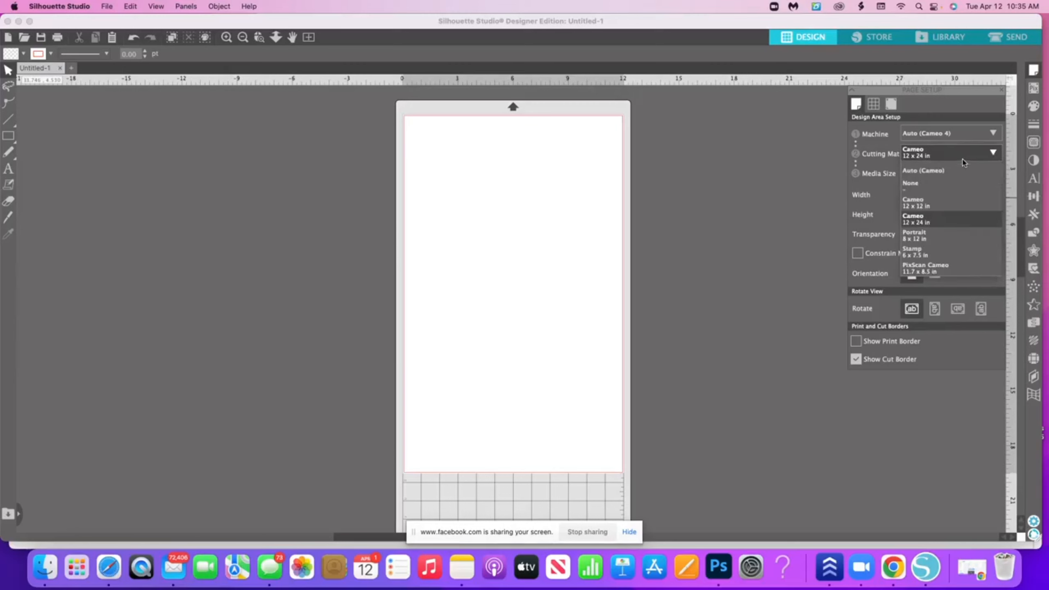
click(920, 185)
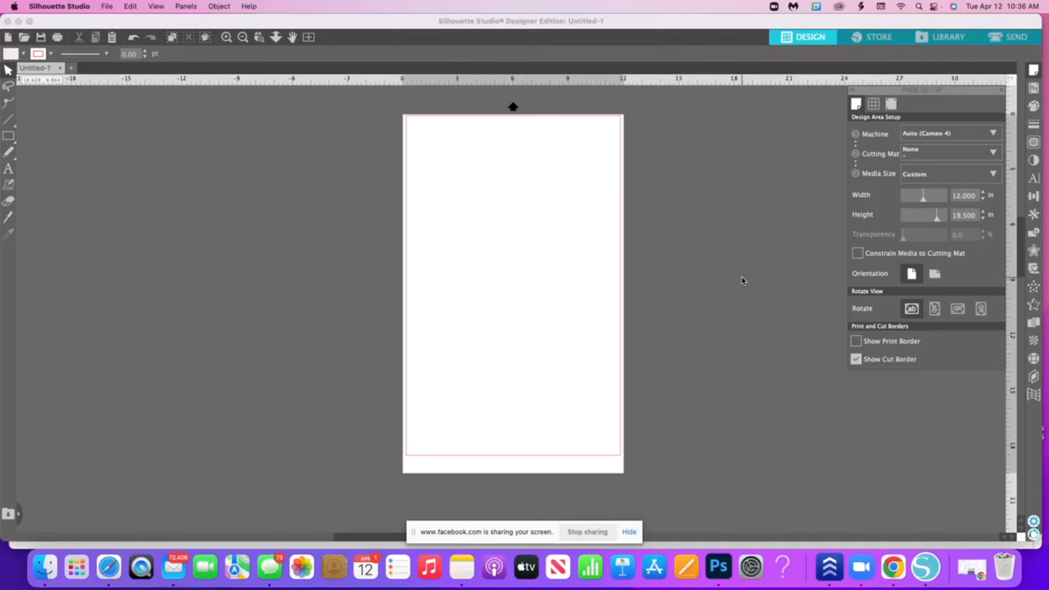
click(953, 156)
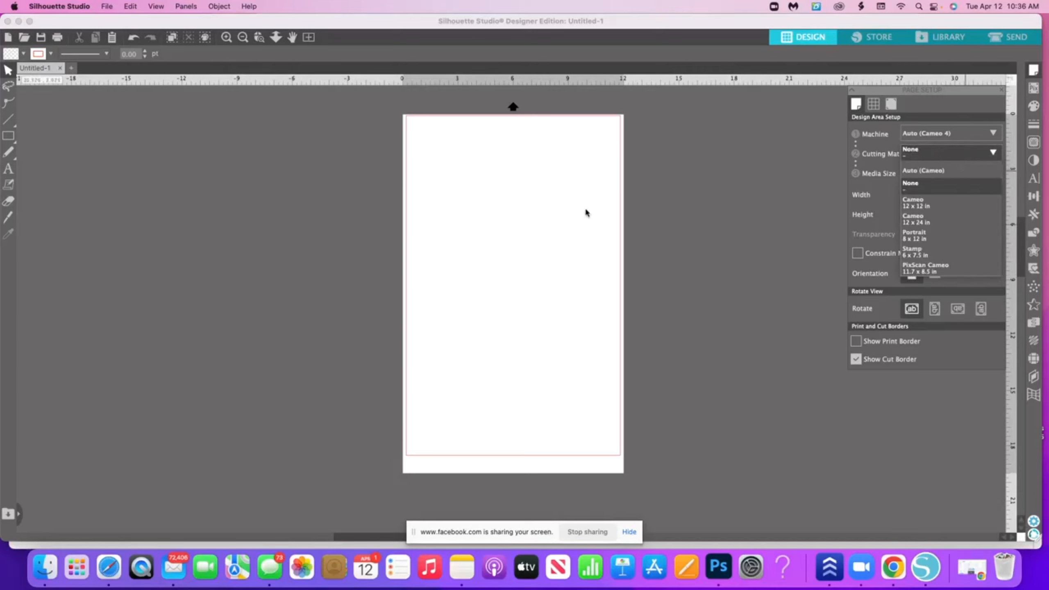
click(626, 206)
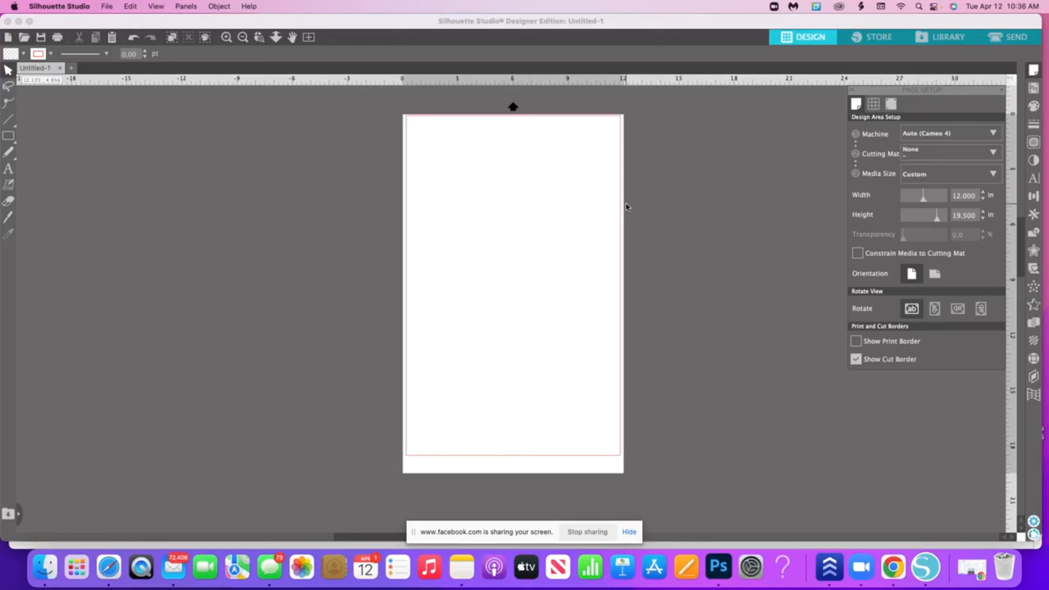
click(946, 157)
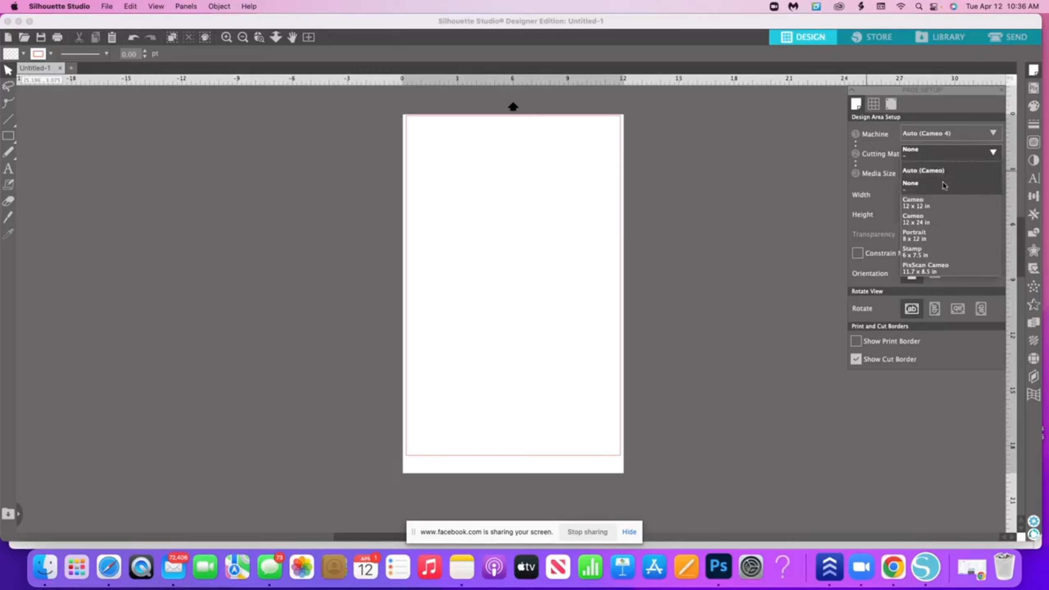
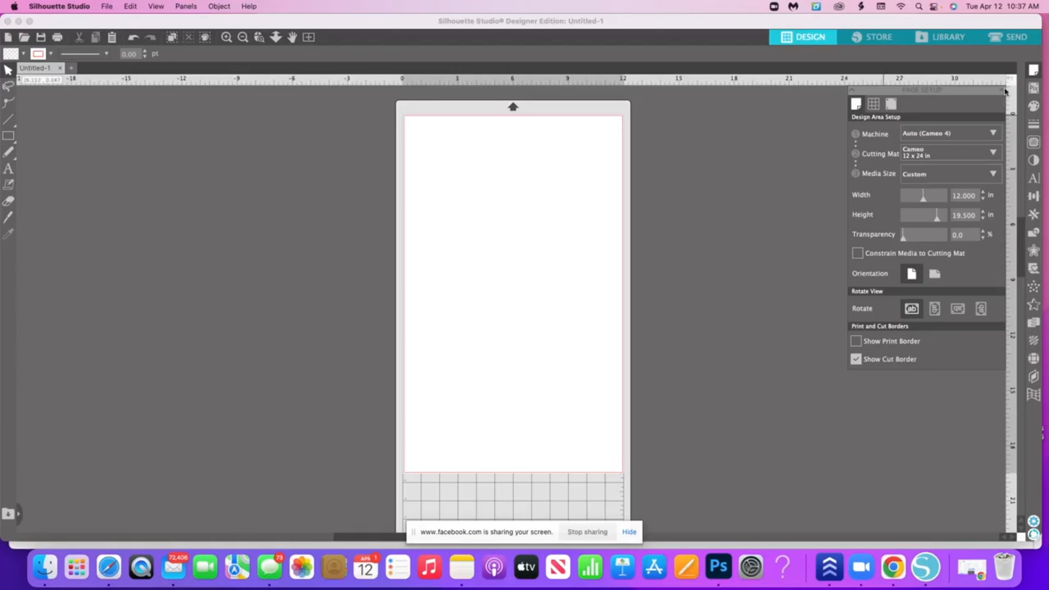
- Close the page setup options and open the text style options
click(1004, 91)
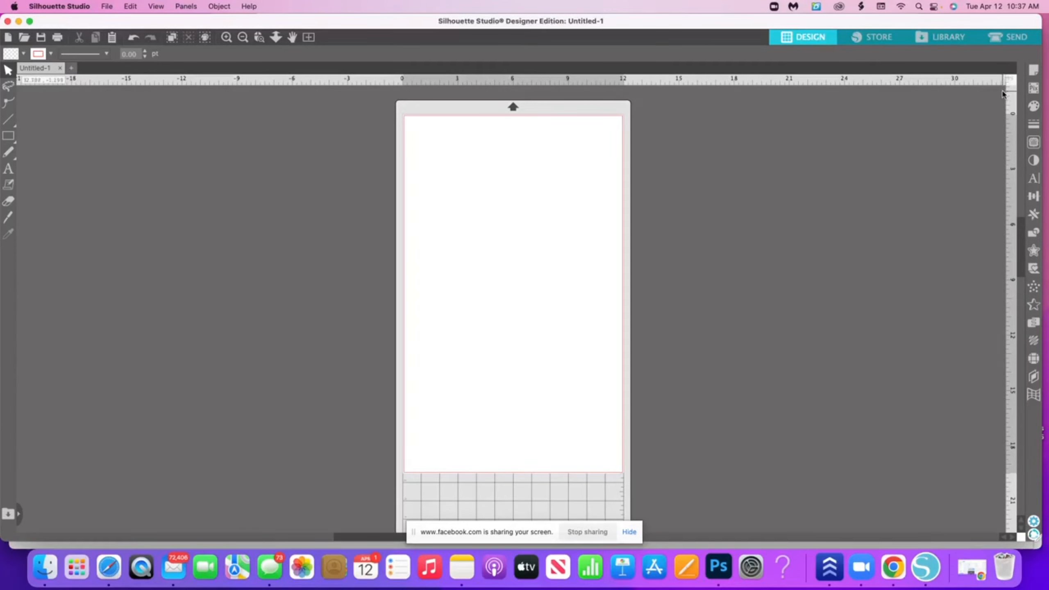
click(1033, 180)
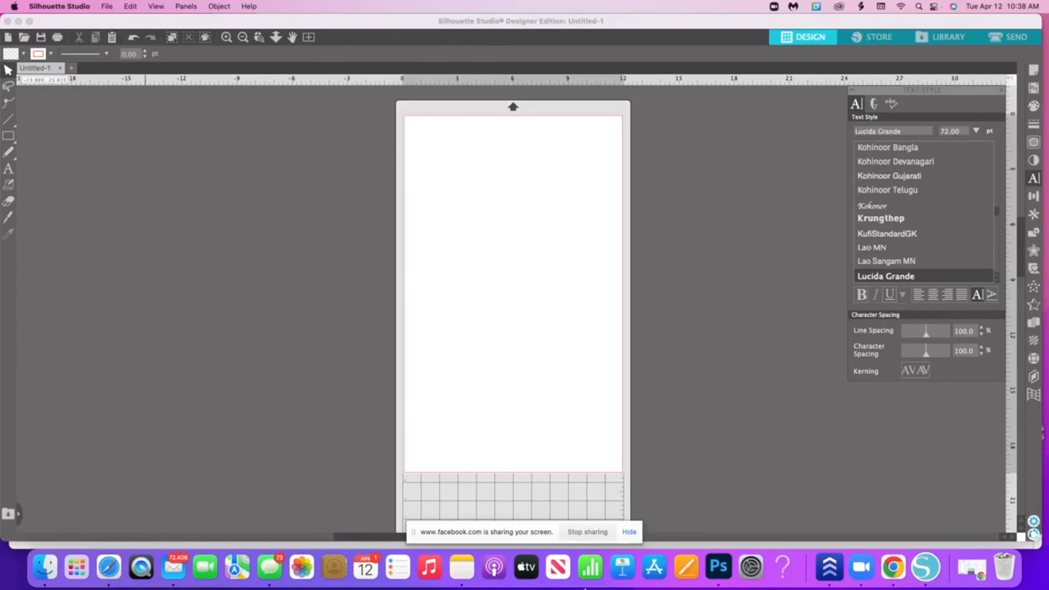
- Switch to Safari
click(114, 578)
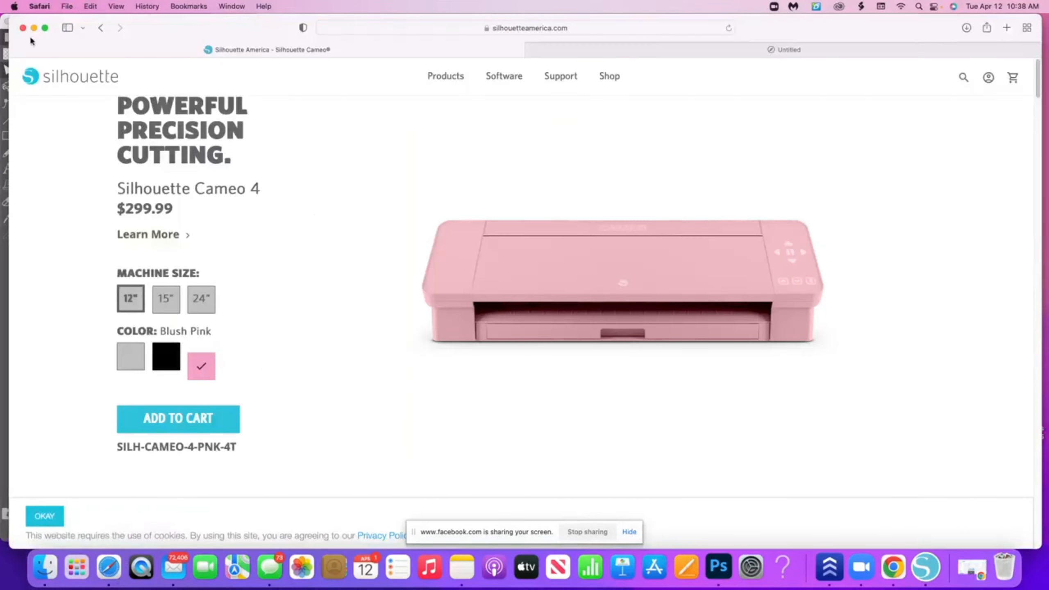
click(566, 28)
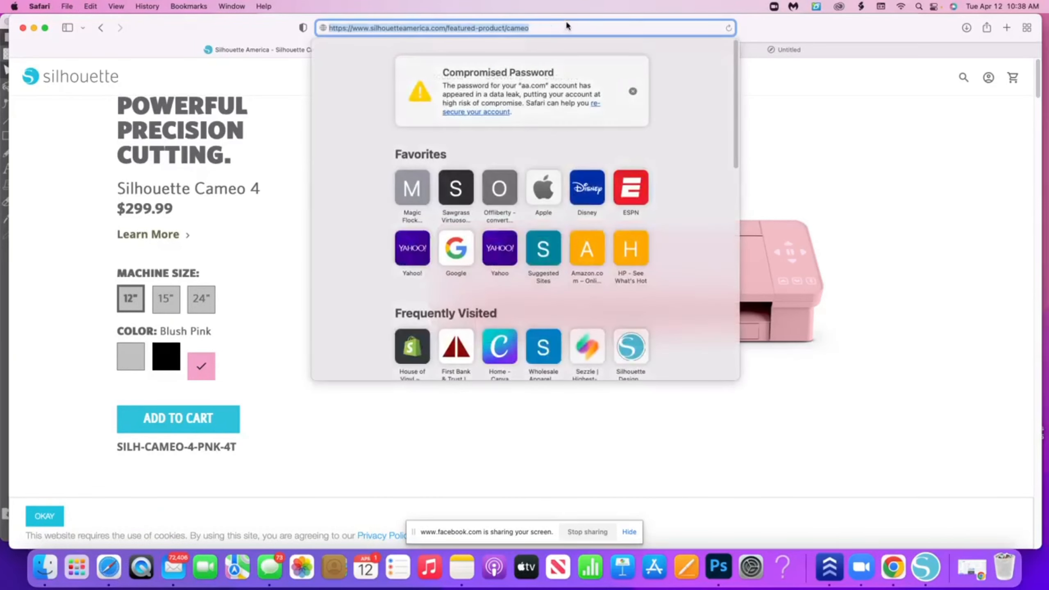
key(BackSpace)
text(www.)
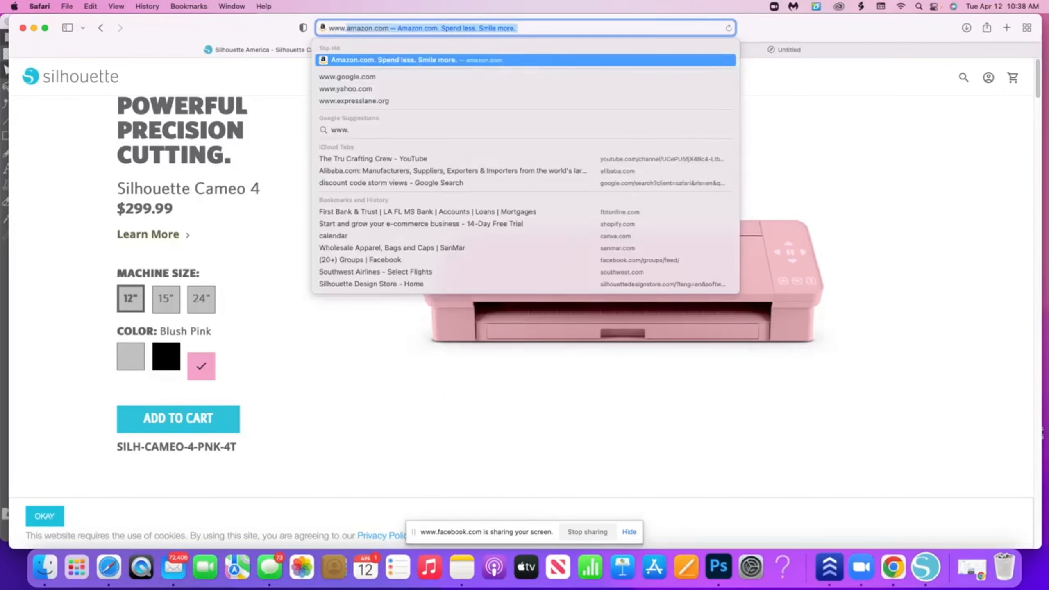
text(dafont)
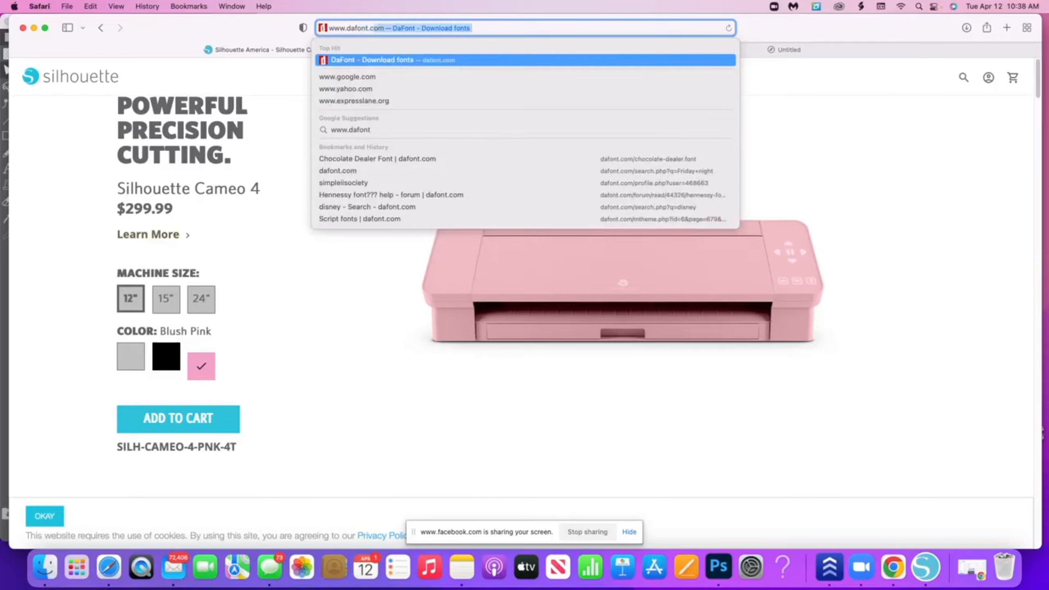
text(.c)
key(Return)
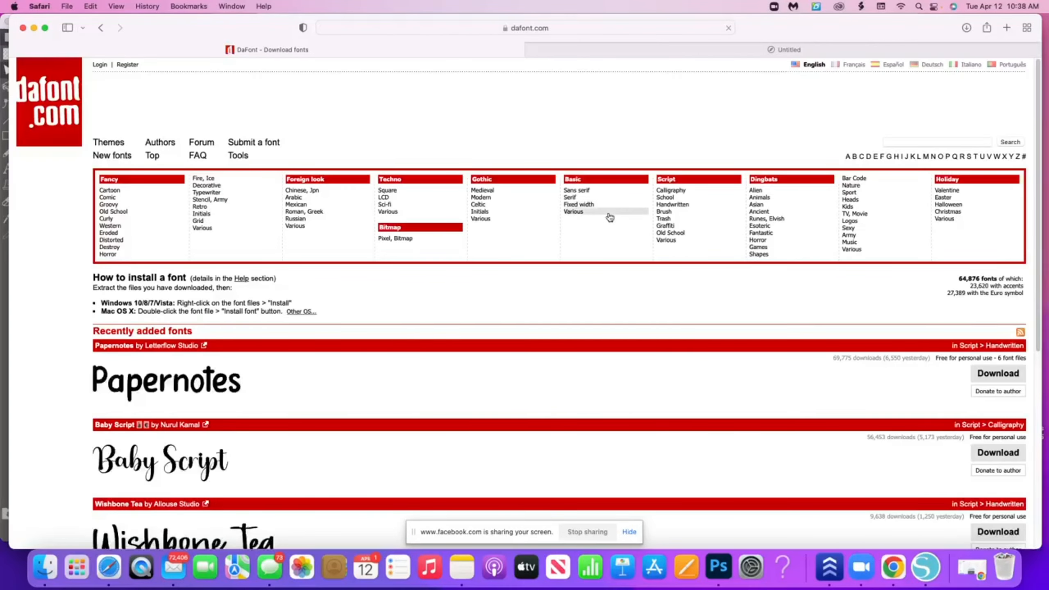
- Look over dafont's recently added fonts and open the Old School category under Fancy
scroll(629, 358, down, 1)
scroll(632, 364, down, 10)
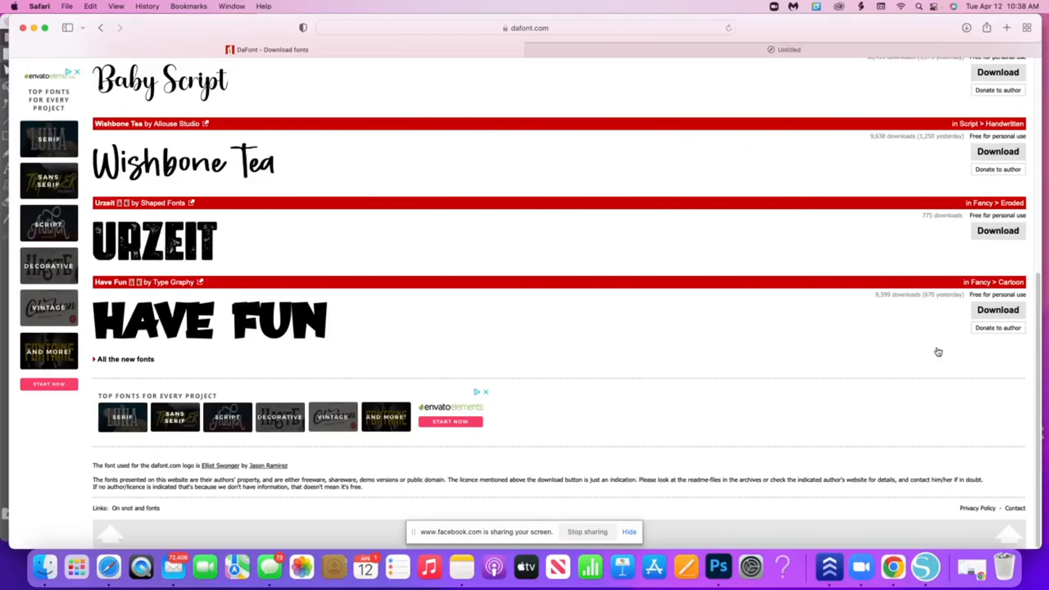
scroll(938, 352, up, 8)
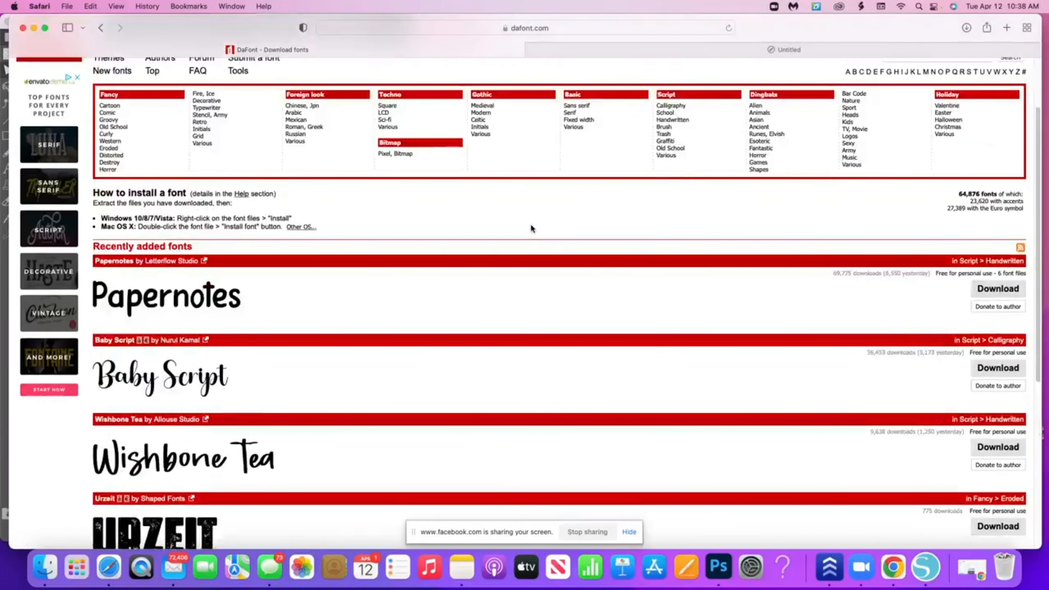
click(129, 127)
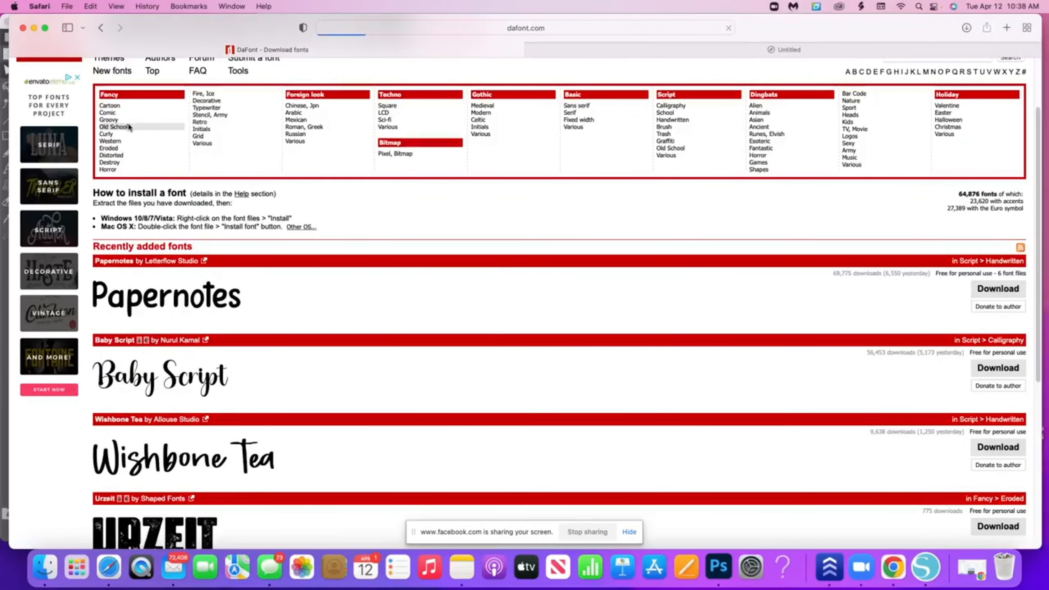
scroll(555, 312, down, 4)
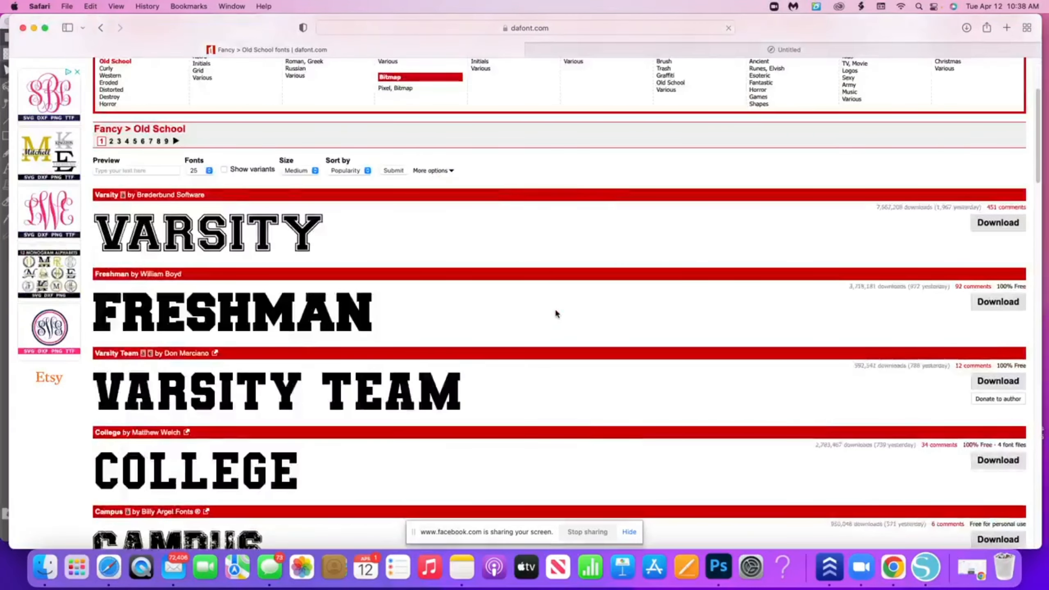
scroll(512, 384, down, 11)
scroll(512, 384, up, 15)
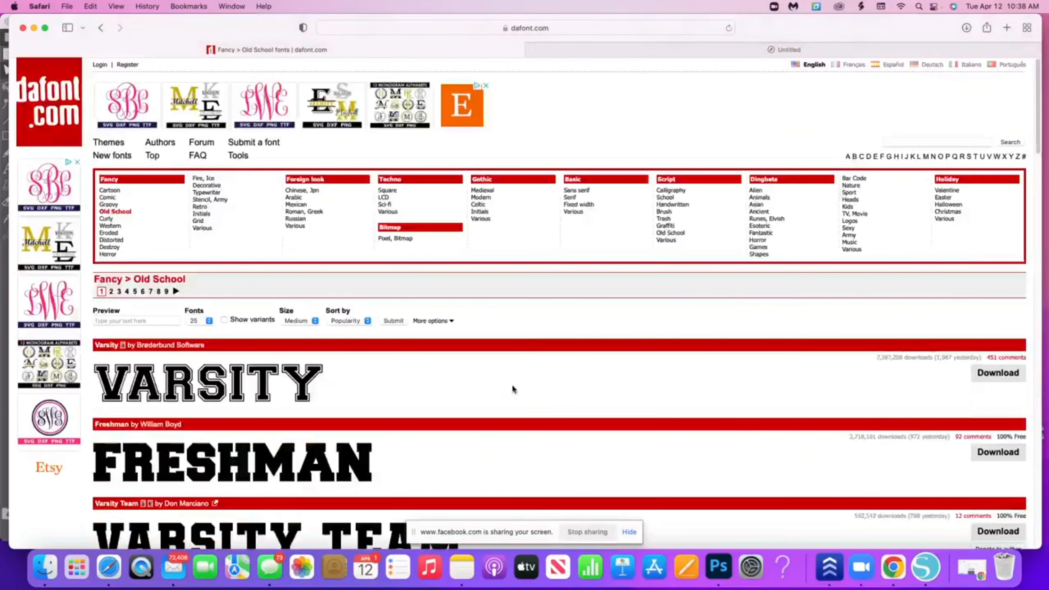
- Preview the Old School fonts with the text "Caramel Curves" and look through the font list
click(110, 322)
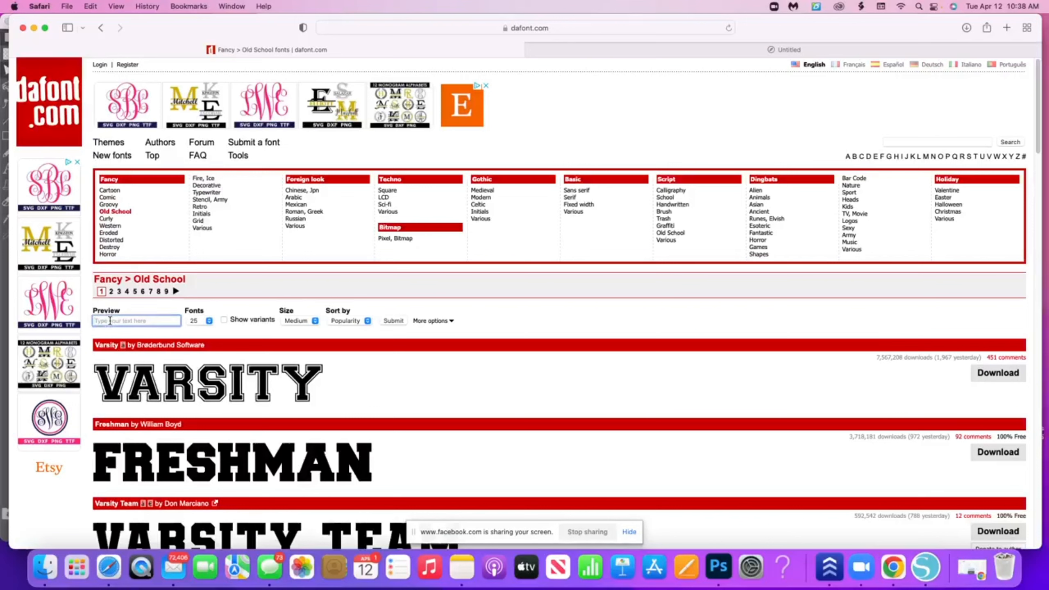
text(Caramel Curves)
key(Return)
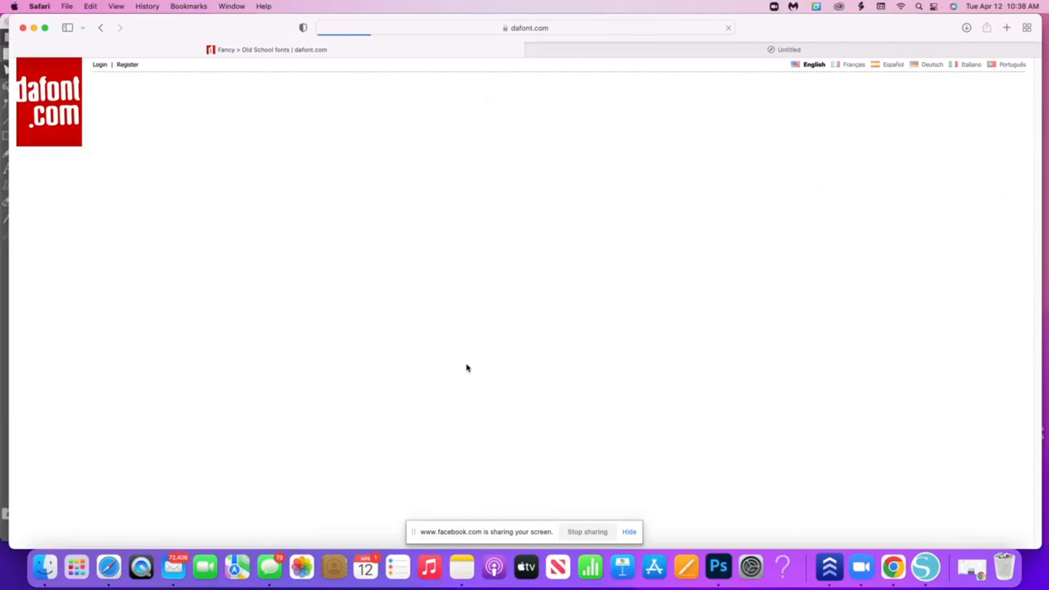
scroll(534, 407, down, 4)
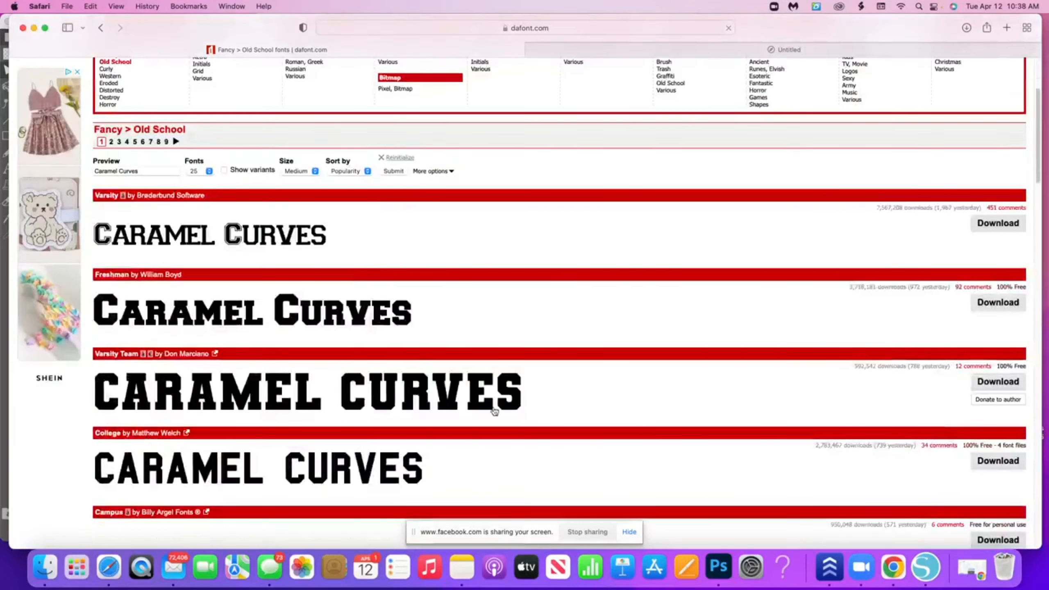
scroll(302, 443, down, 12)
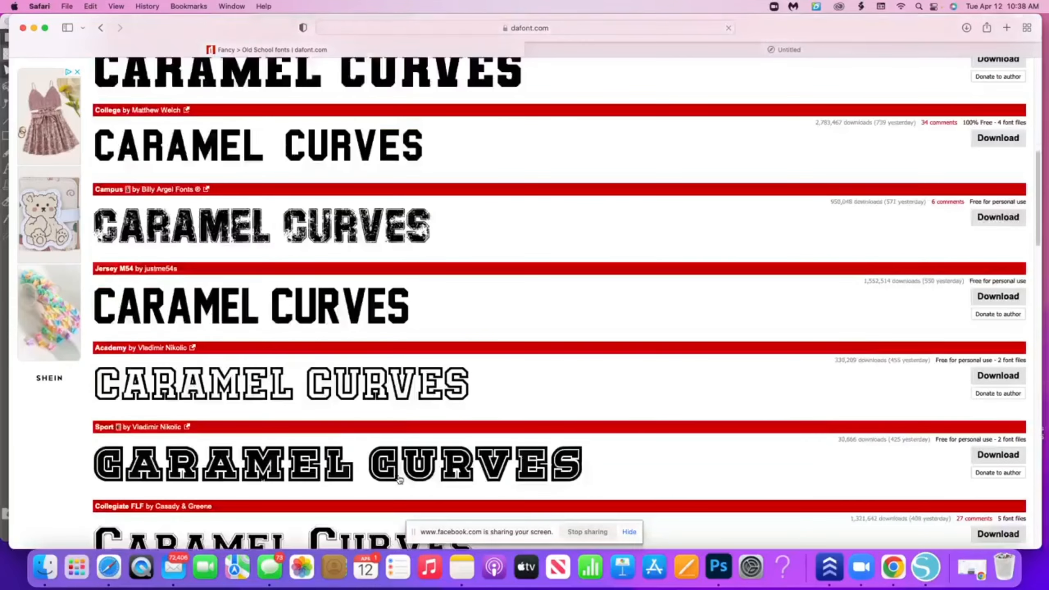
scroll(413, 475, down, 5)
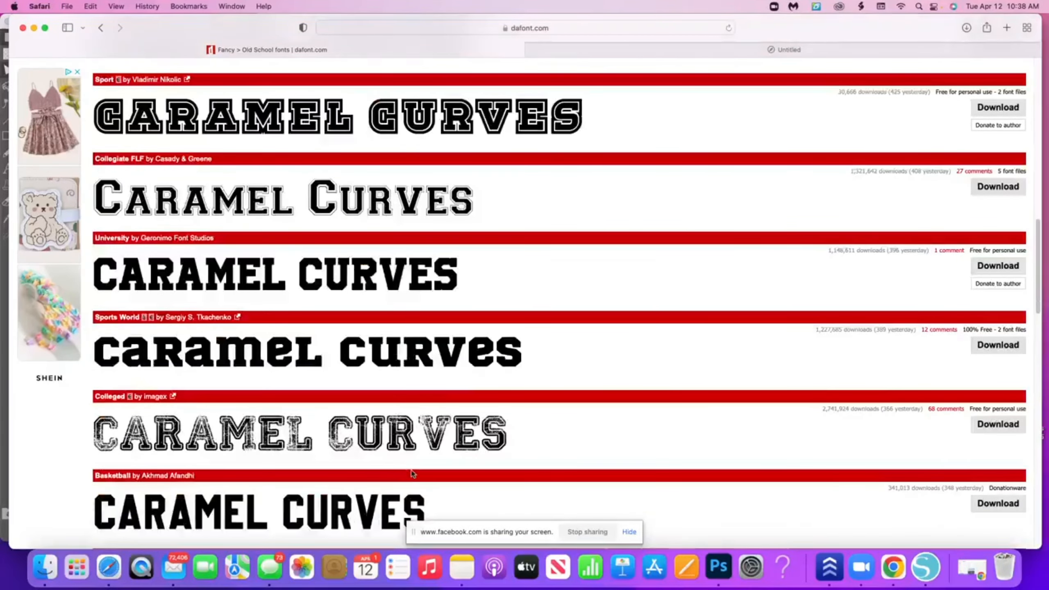
scroll(411, 471, down, 1)
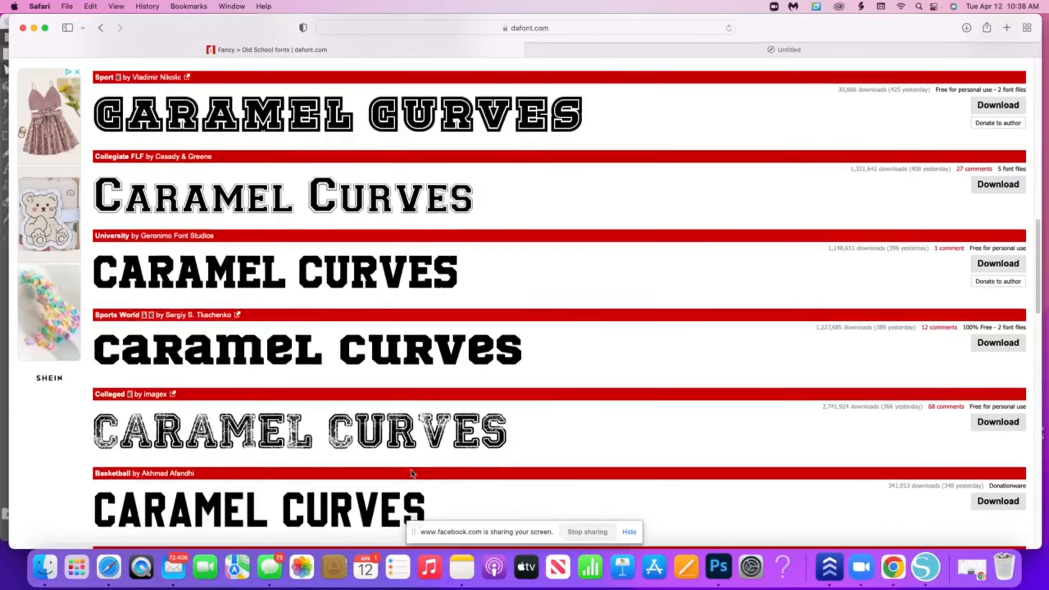
scroll(595, 441, down, 8)
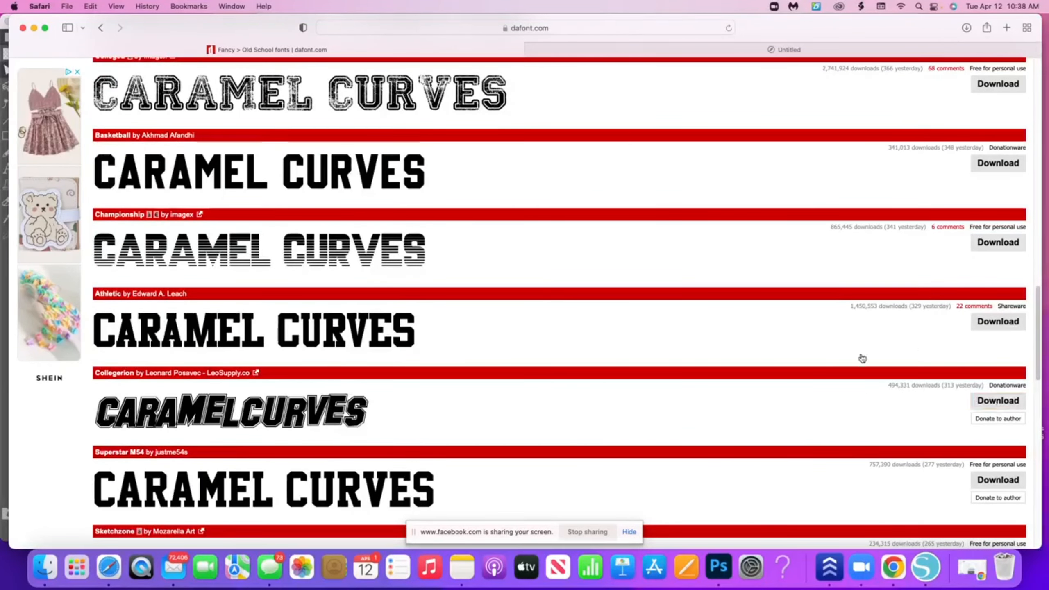
scroll(802, 363, up, 12)
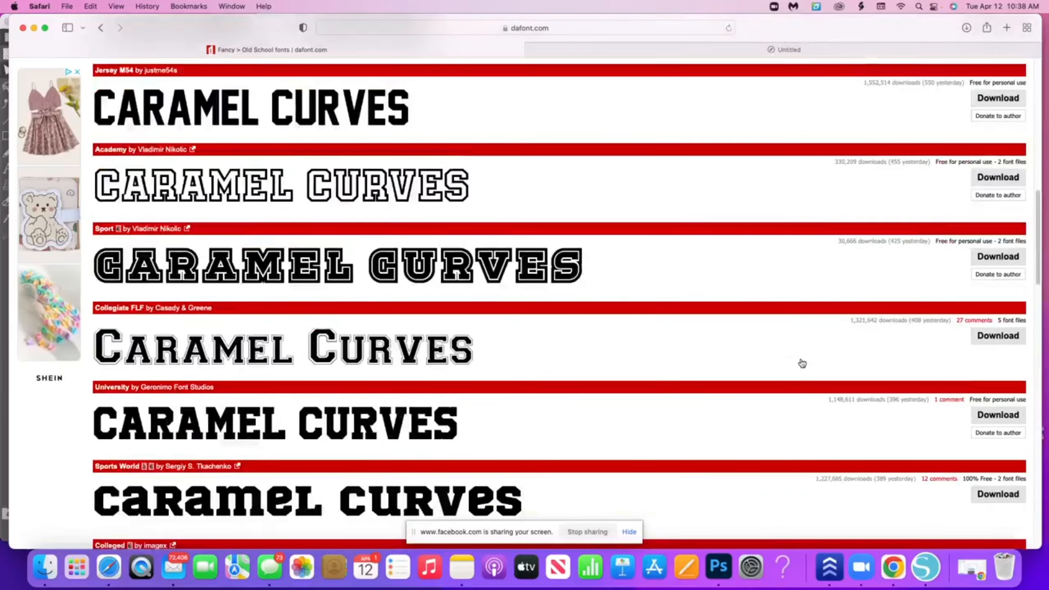
- Switch to Silhouette Studio and restart it, closing the untitled document without saving its changes
key(super+m)
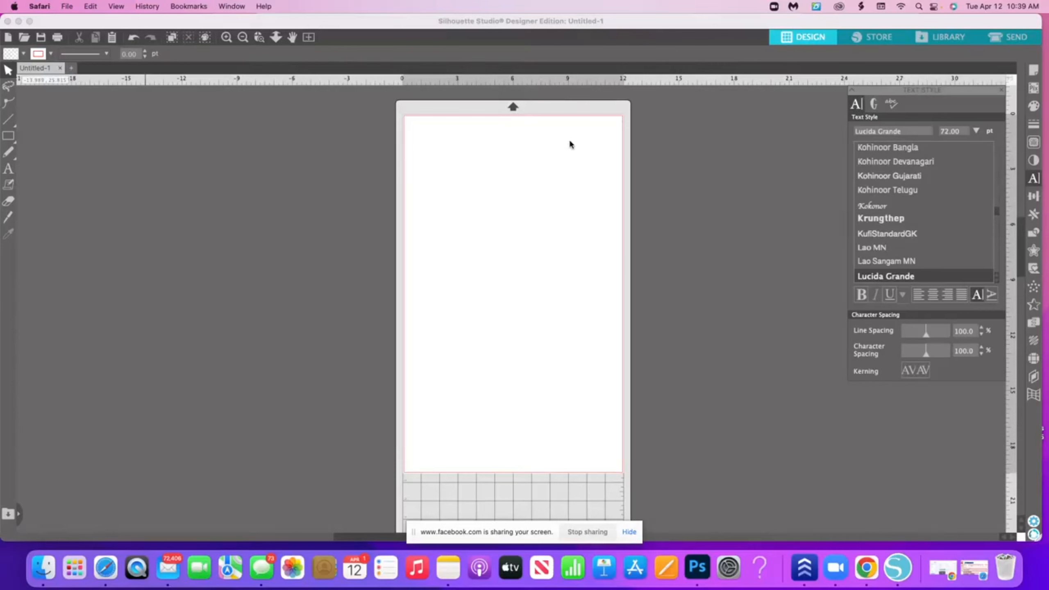
click(8, 21)
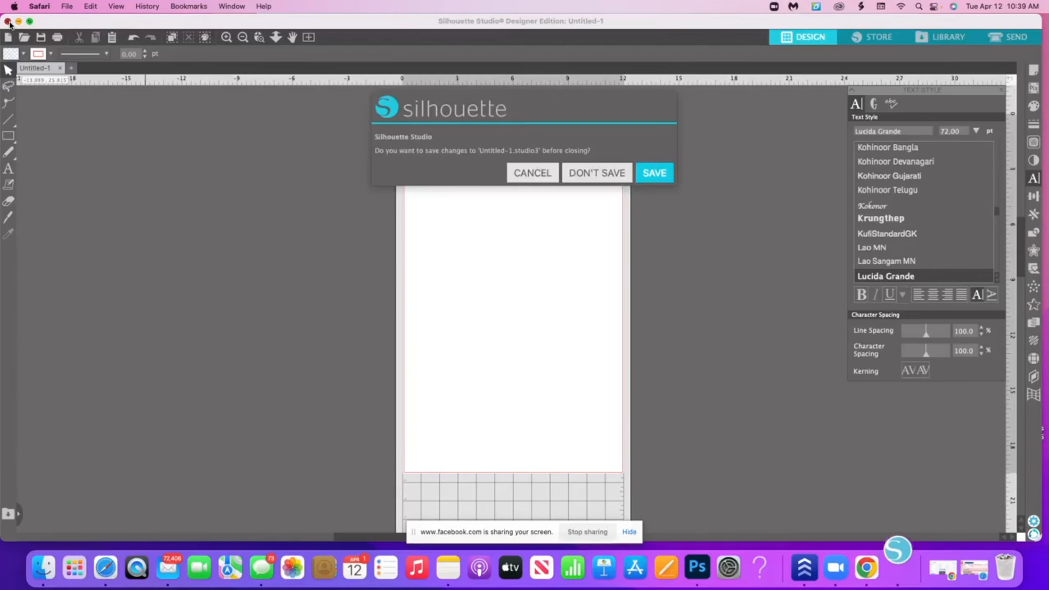
click(593, 174)
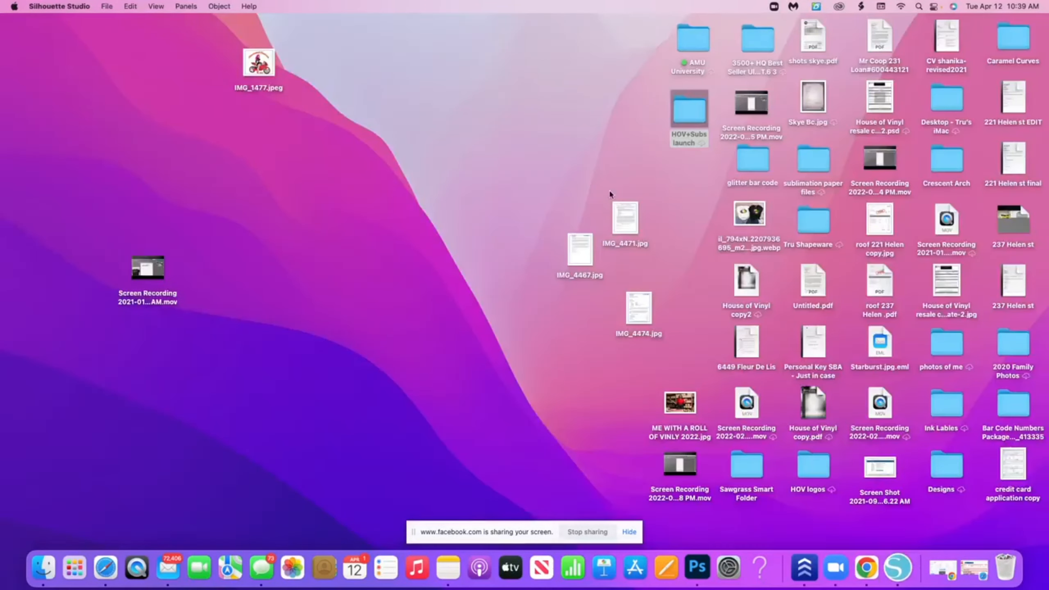
click(904, 574)
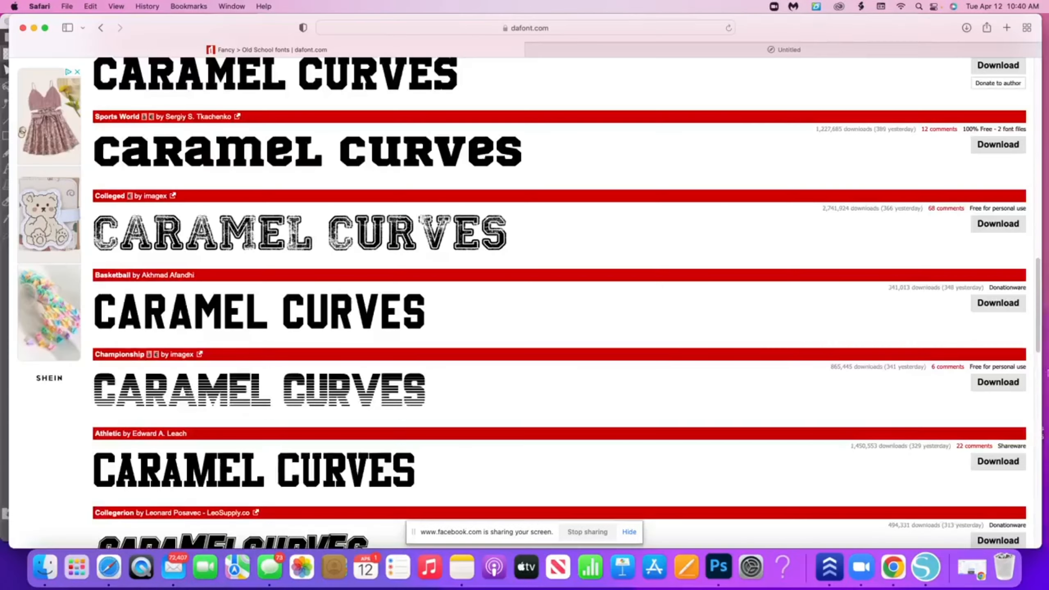
- Download the Championship font from dafont in Safari and open the downloaded Championship.ttf file
click(1004, 393)
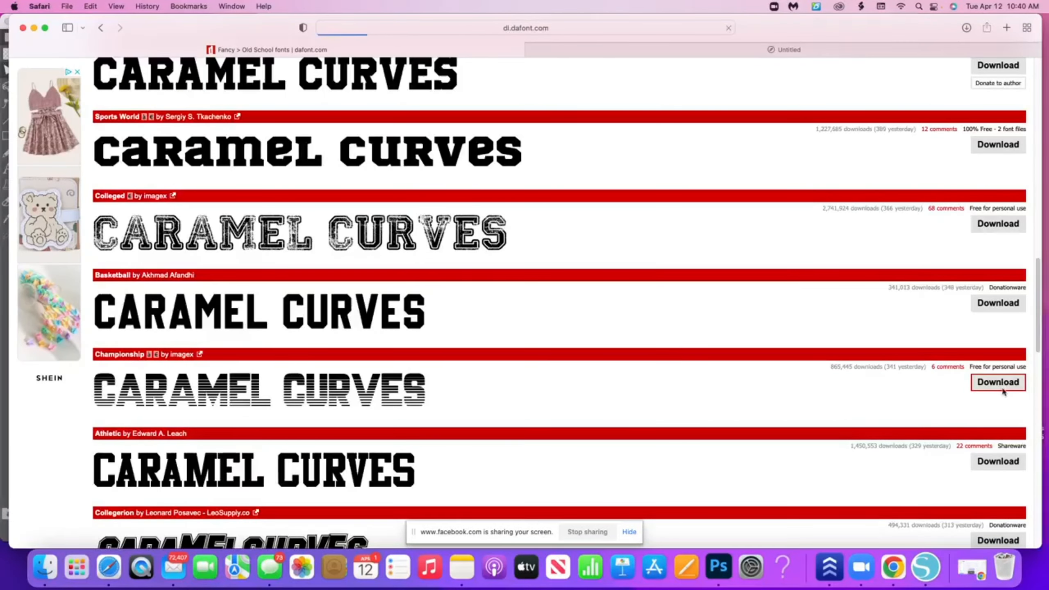
click(966, 27)
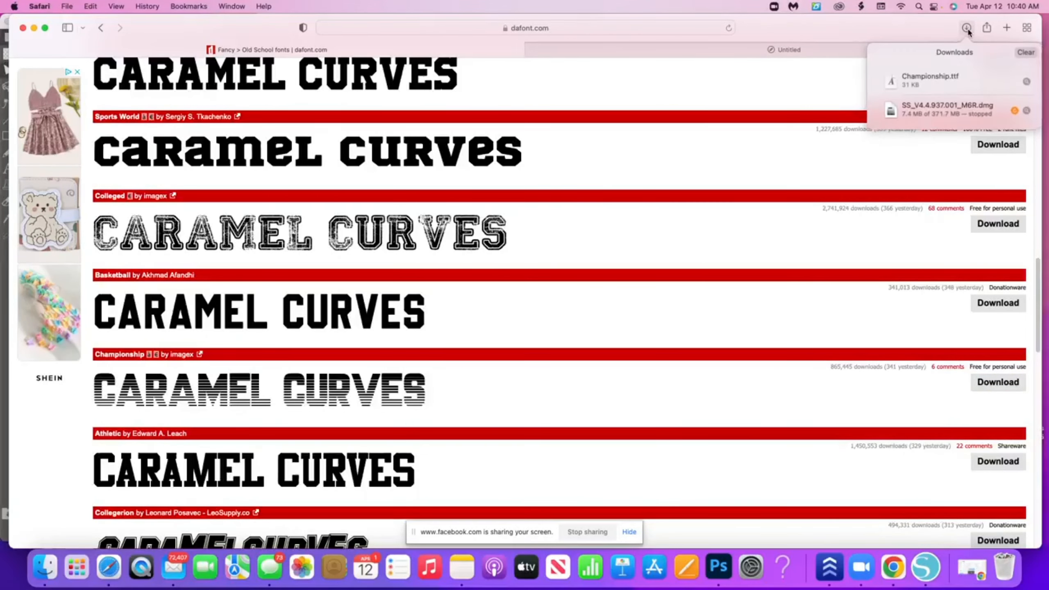
double_click(891, 83)
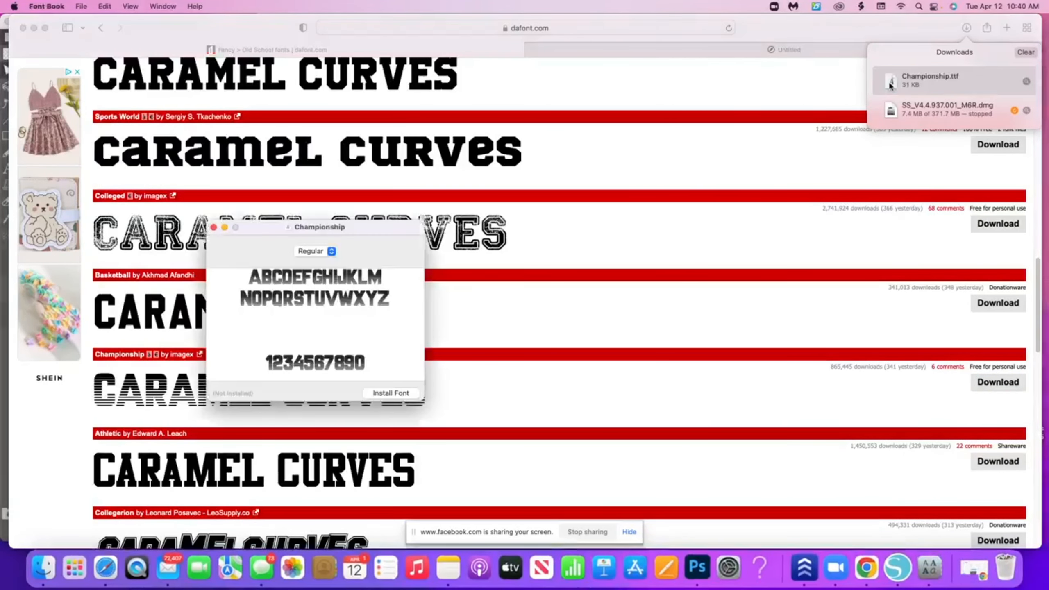
- Install the Championship font, selecting Championship.ttf in the font validation, and close Font Book
click(388, 393)
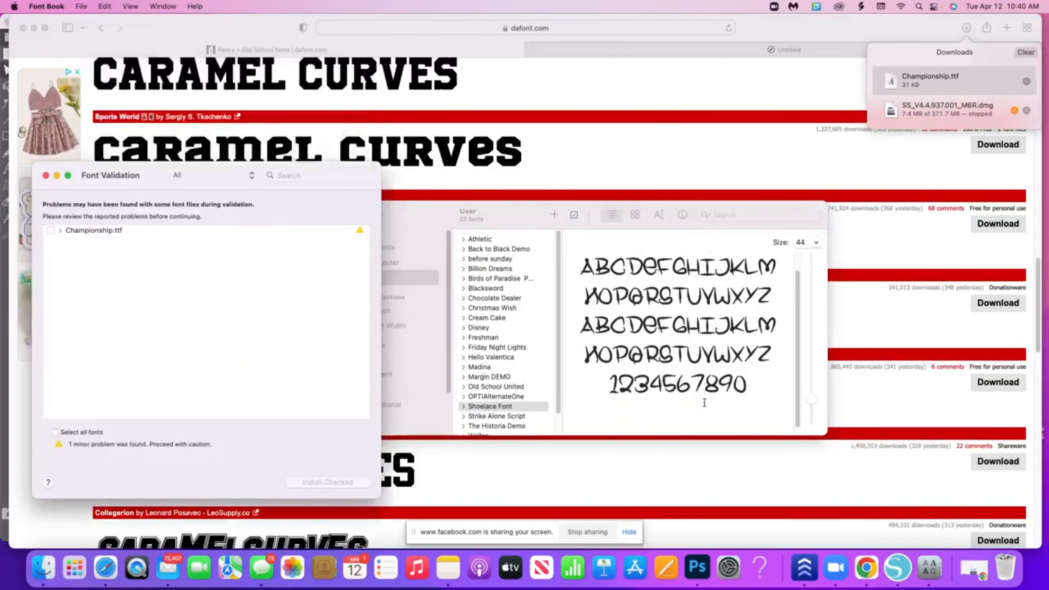
click(50, 229)
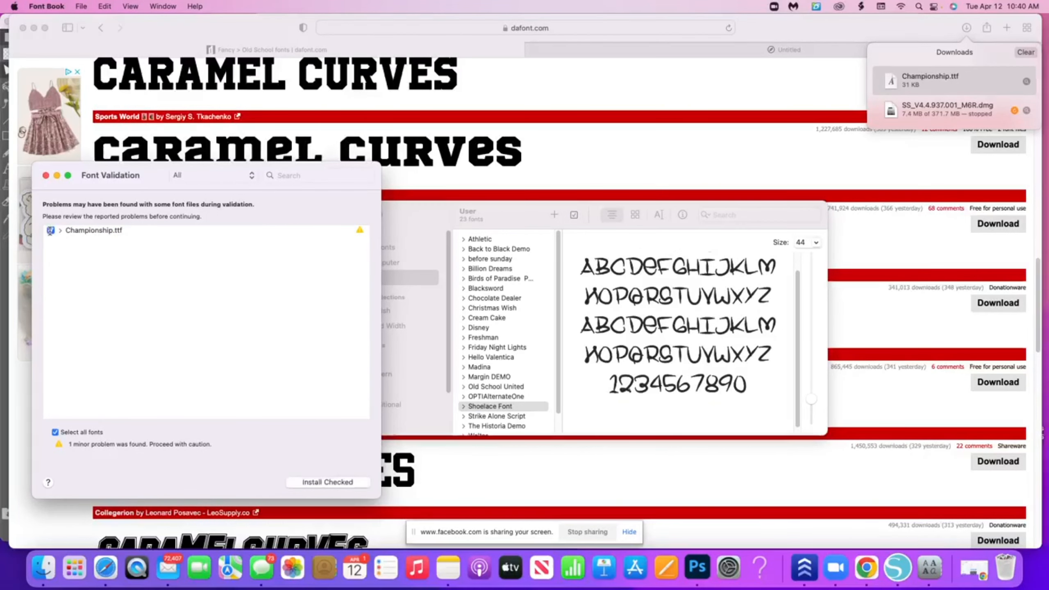
click(344, 487)
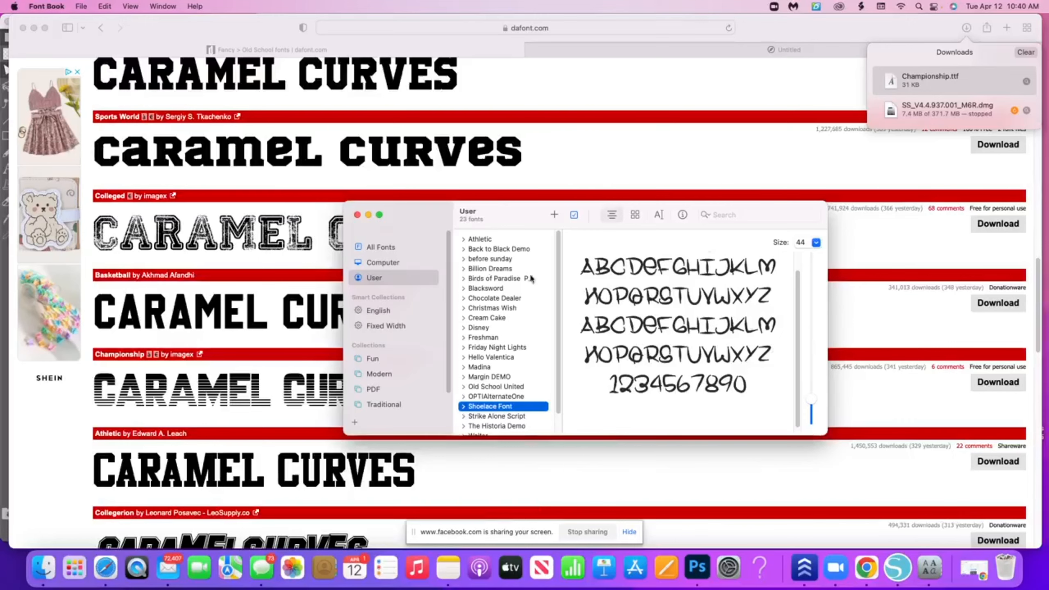
click(358, 215)
- Open the Medieval font category under Gothic on dafont and look at its fonts
scroll(716, 383, up, 10)
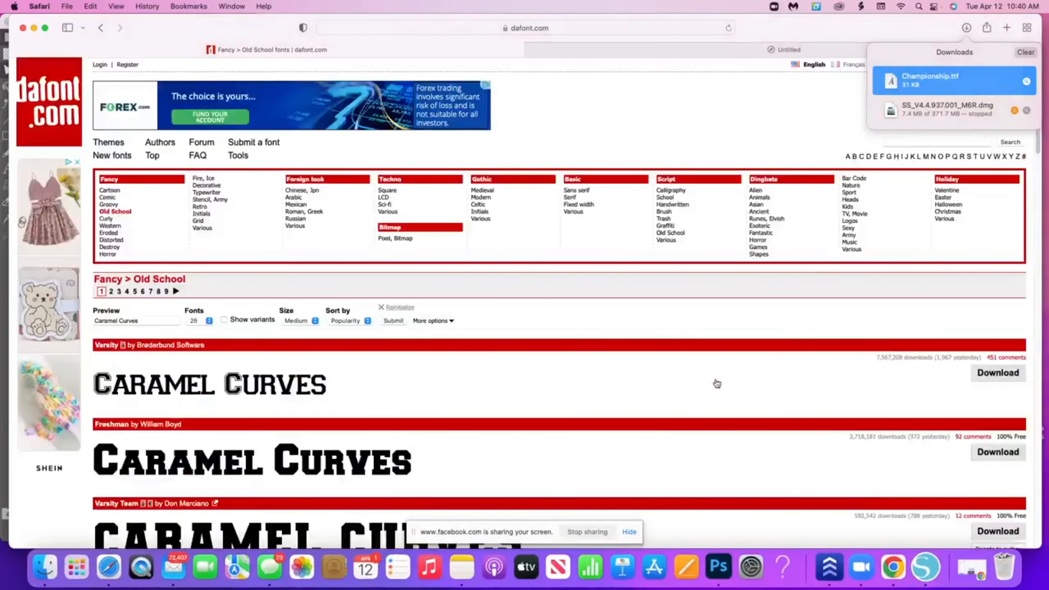
click(484, 190)
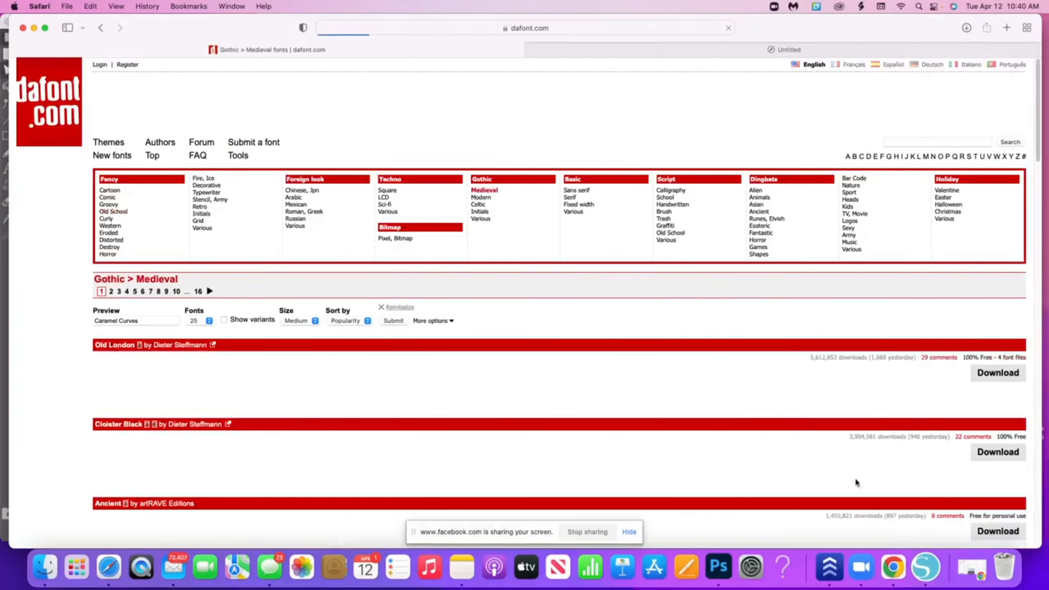
scroll(611, 496, down, 5)
- Switch to Silhouette Studio, dismiss the recovered documents list, and open the text style options
click(925, 567)
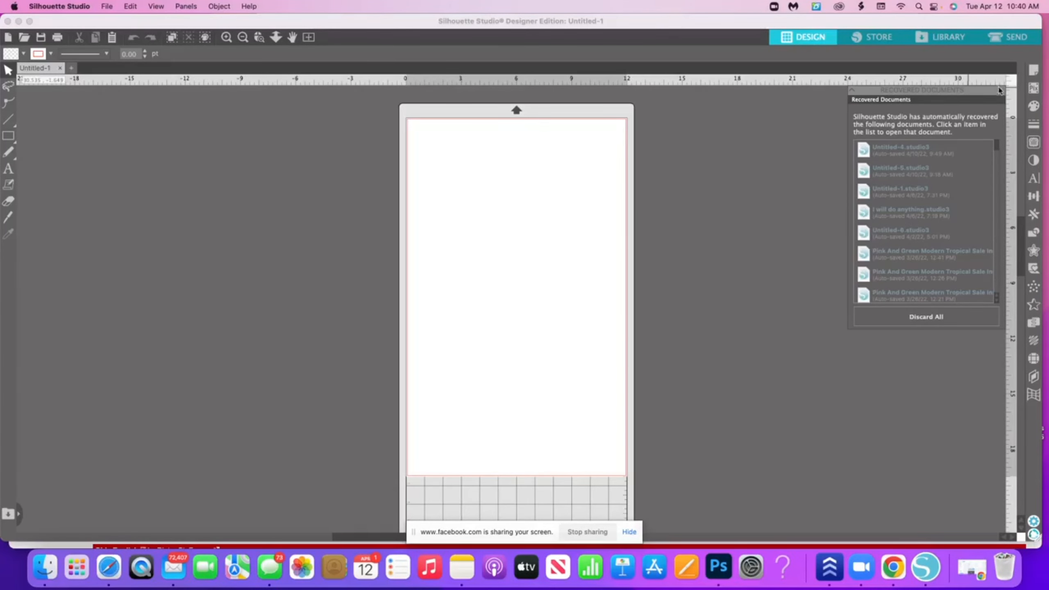
click(1000, 93)
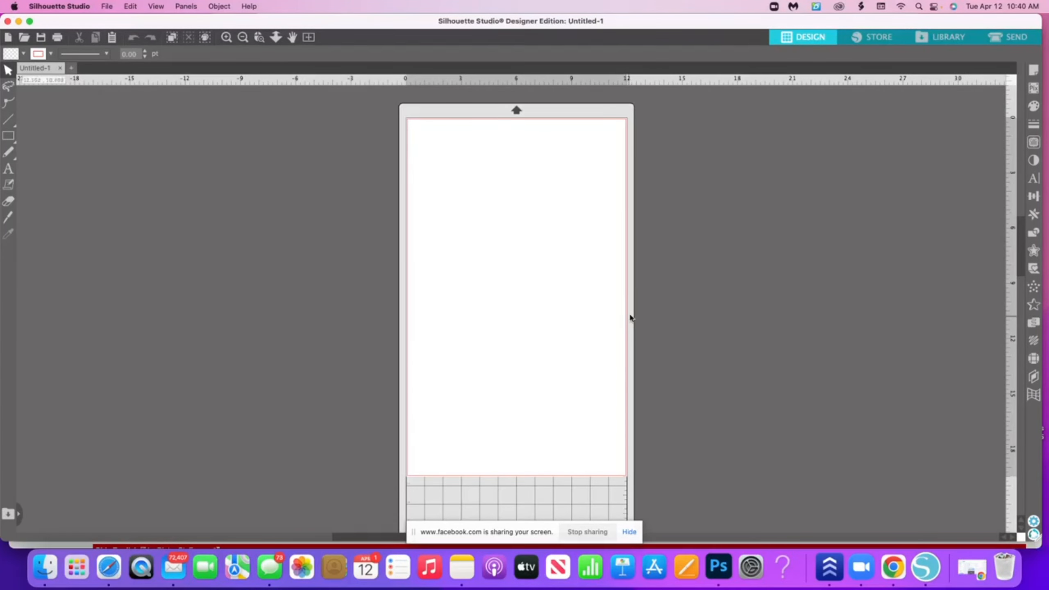
click(1033, 178)
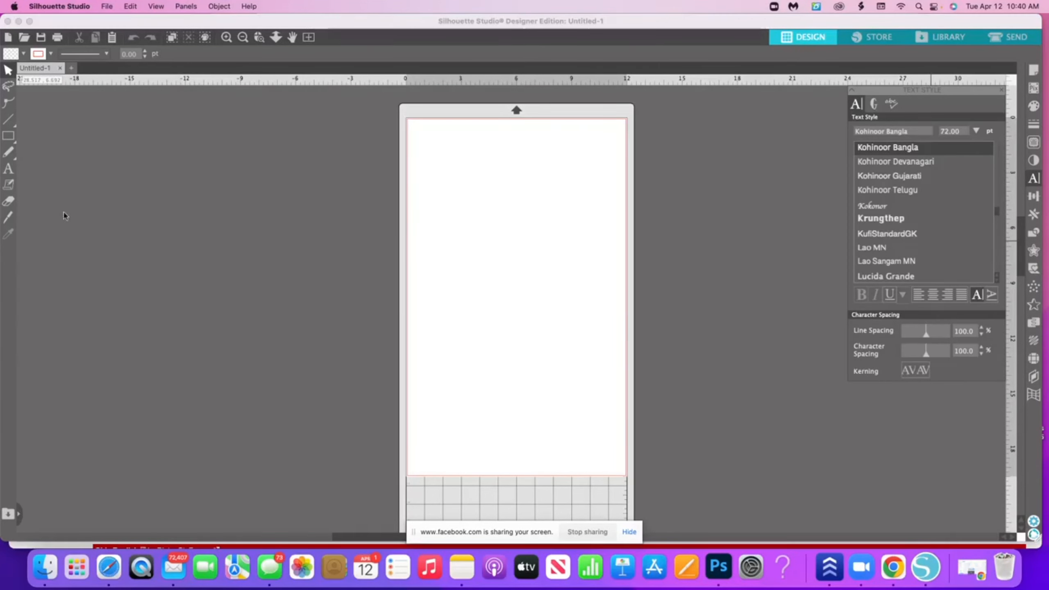
- Add the text "House of Vinyl" in the upper part of the page and finish editing it
click(7, 173)
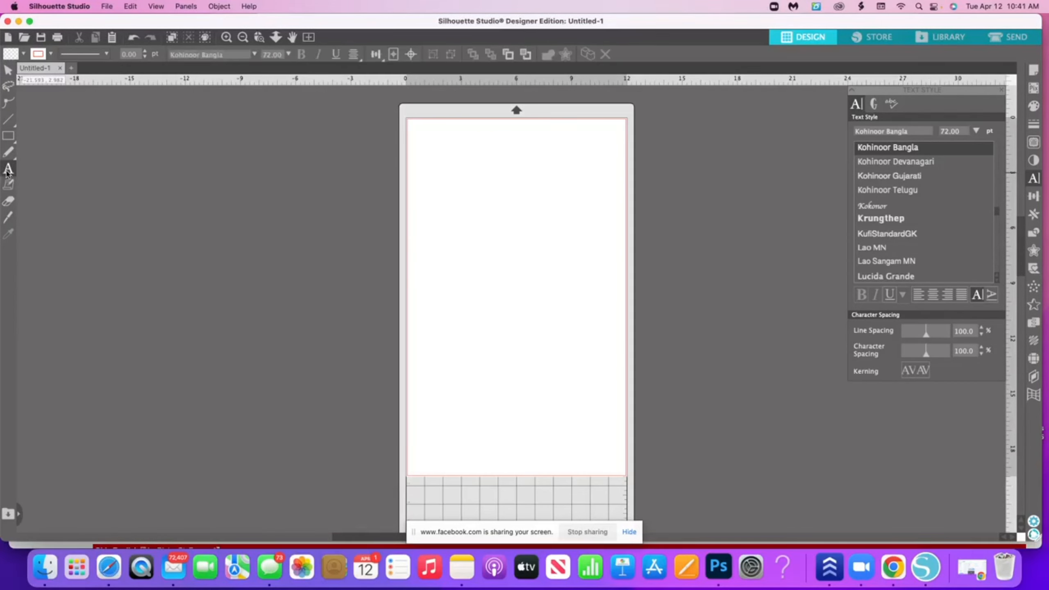
click(440, 187)
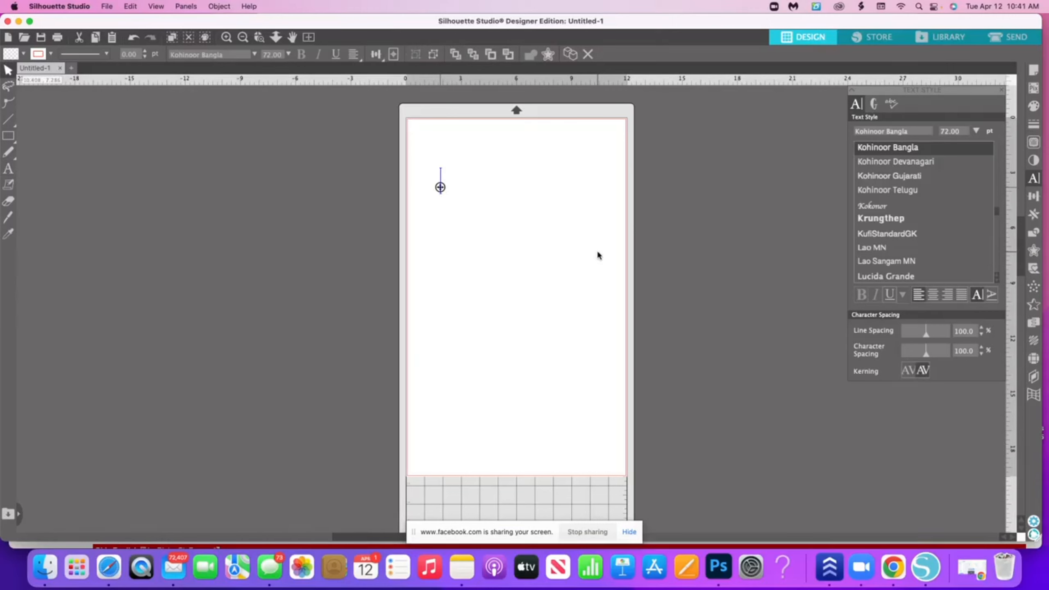
text(House fo)
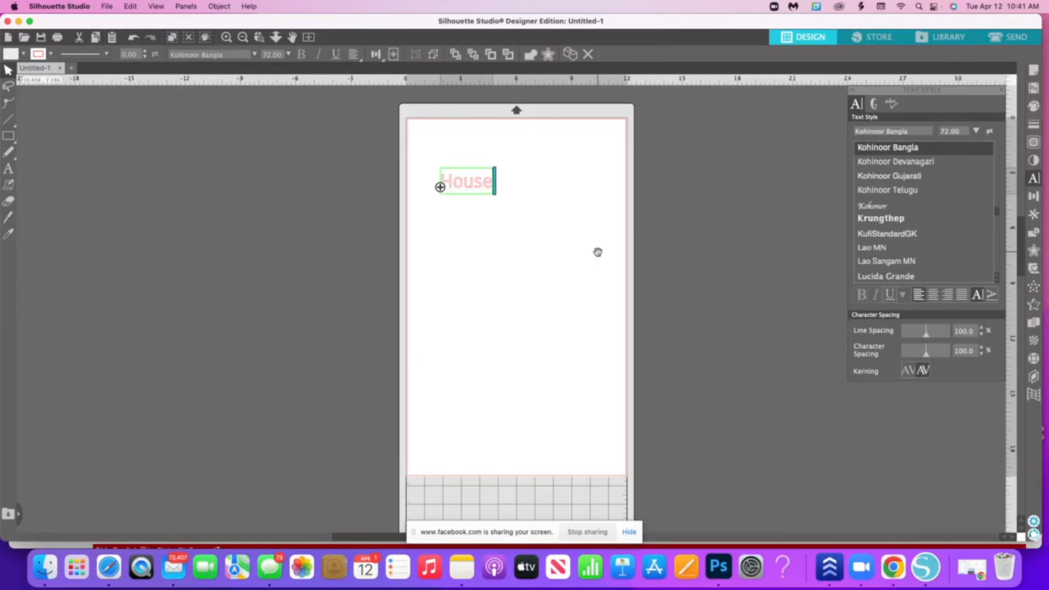
key(BackSpace)
key(BackSpace)
key(BackSpace)
text(of Vinyl)
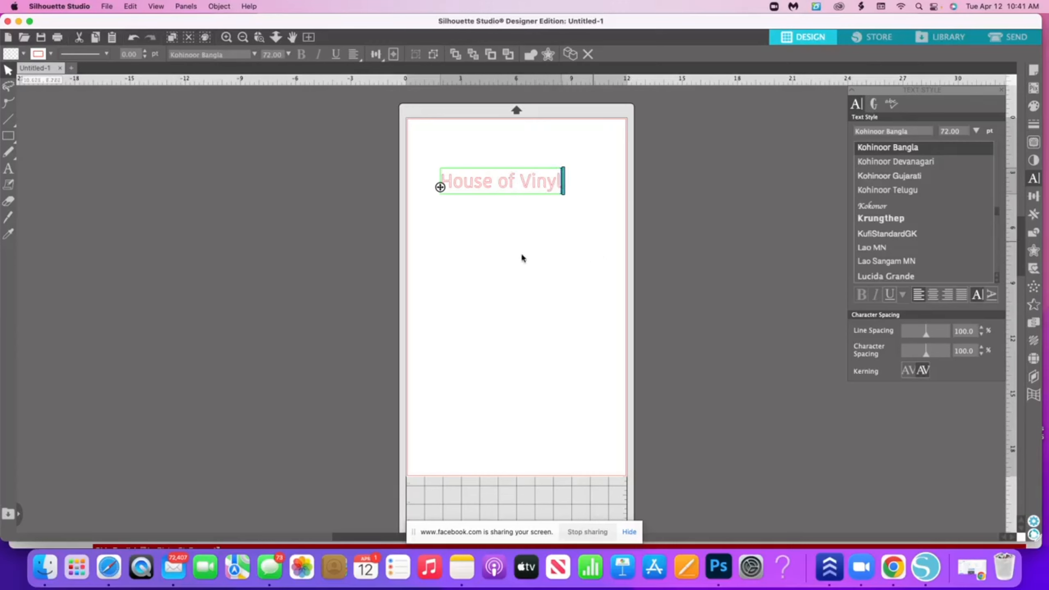
click(613, 258)
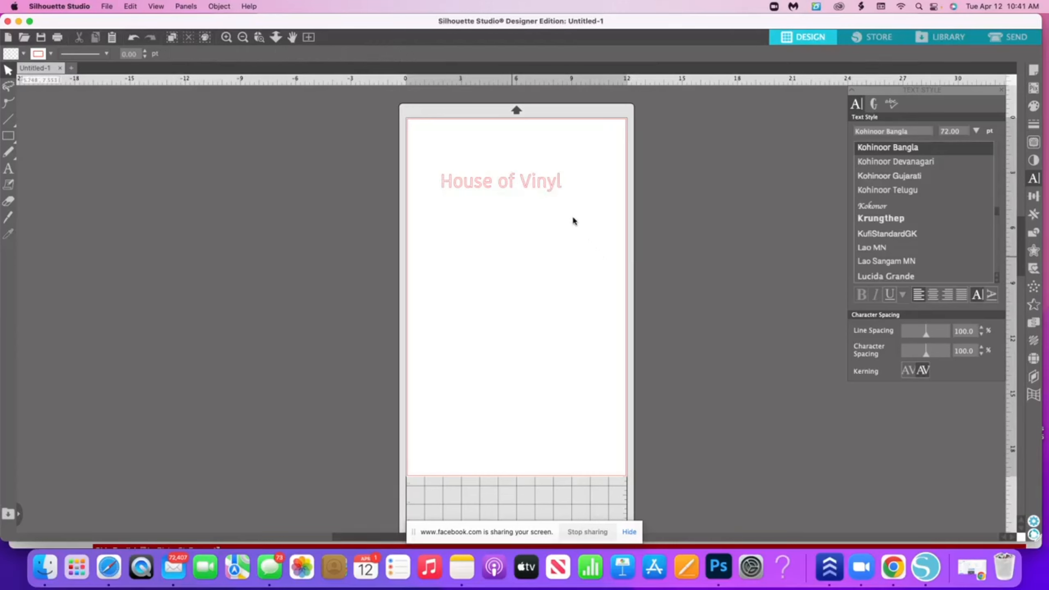
- Enlarge the House of Vinyl text to about 8.9 in wide and centre it near the page's upper edge
click(560, 193)
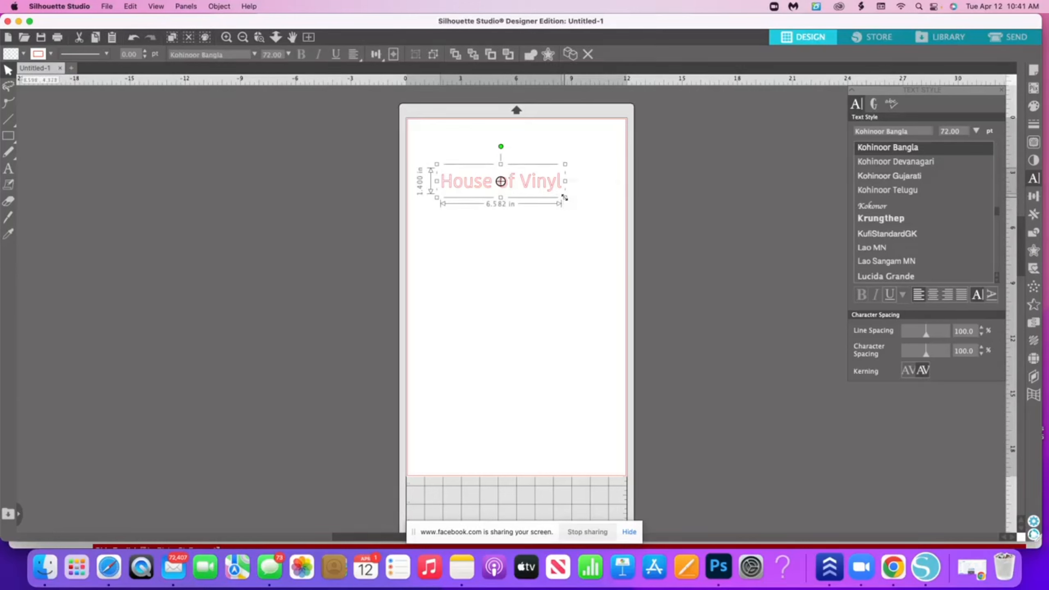
drag(587, 221, 601, 227)
drag(577, 190, 569, 180)
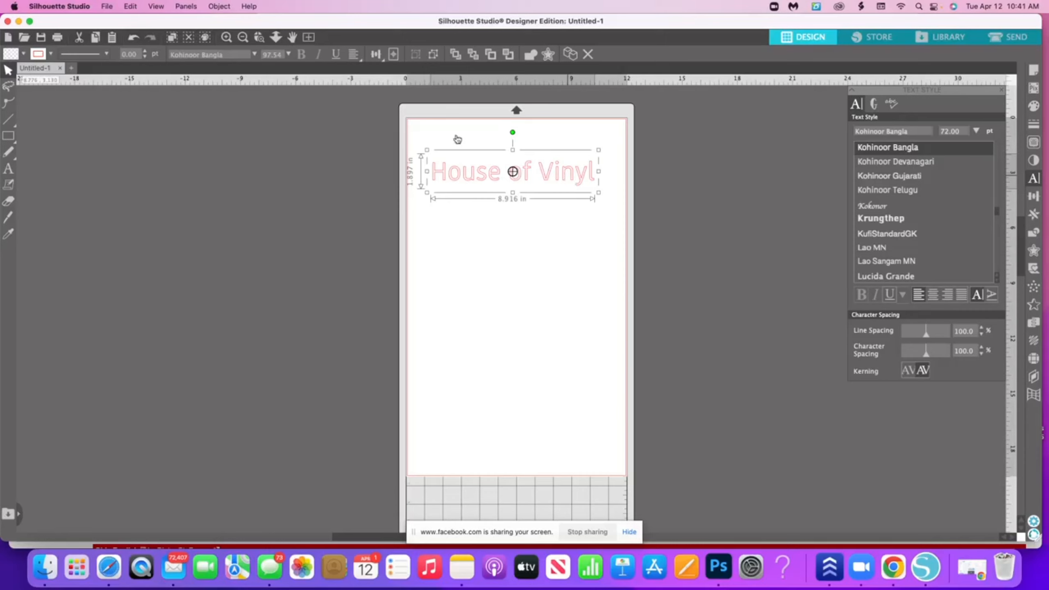
- Set the font of the House of Vinyl text to Impact and deselect the text
click(254, 55)
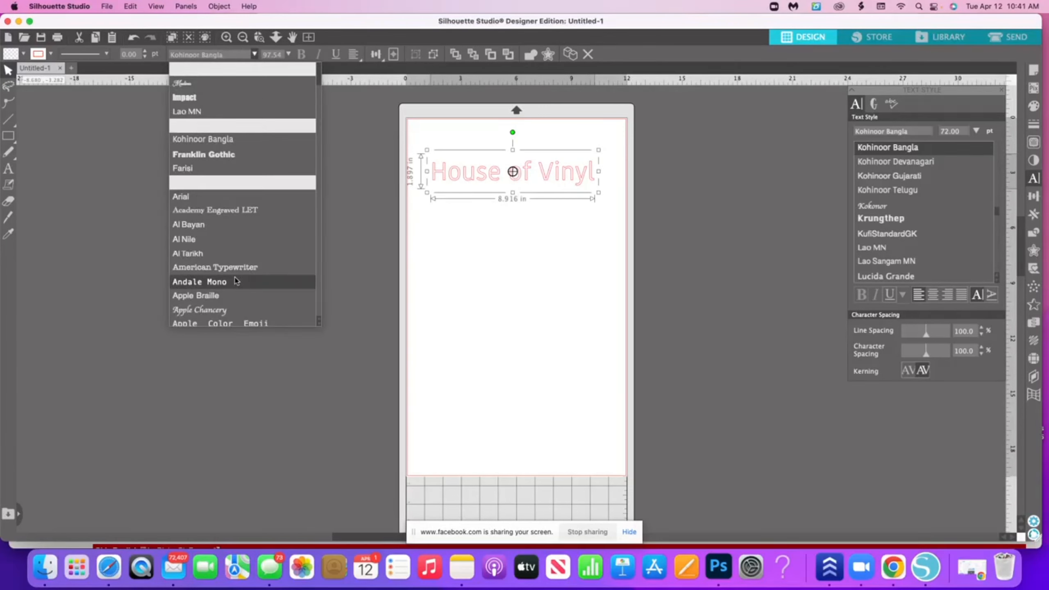
click(230, 100)
click(774, 243)
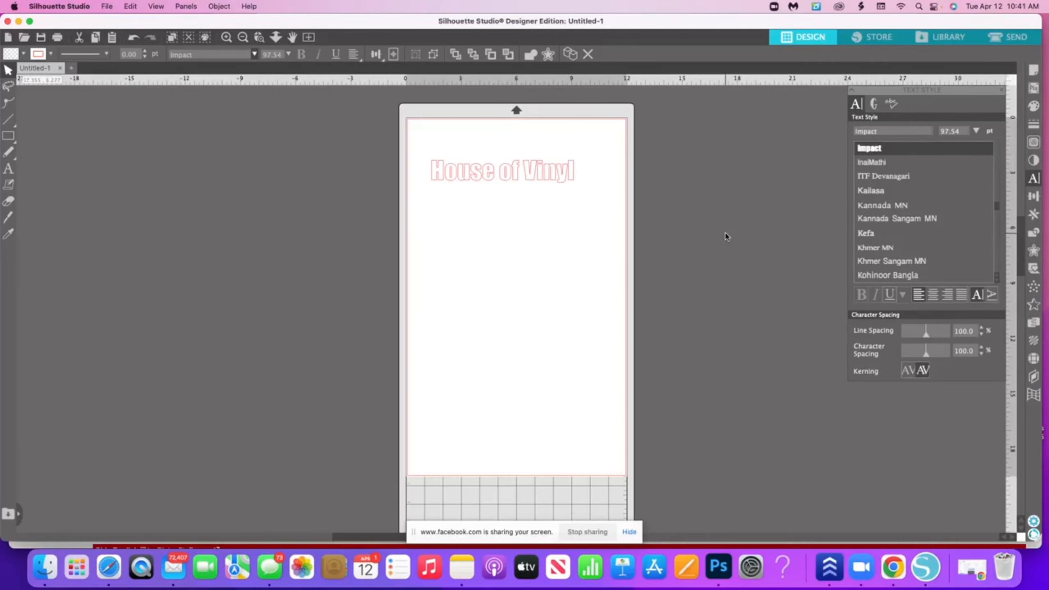
- Preview successive fonts on the House of Vinyl text, starting with InaiMathi, and settle on Madina
click(574, 173)
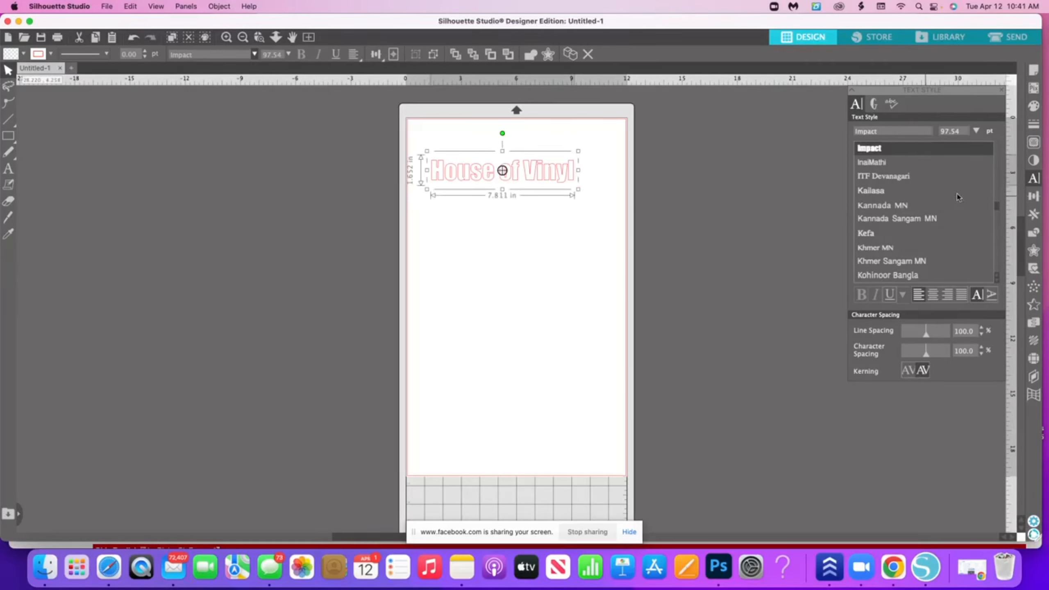
click(880, 167)
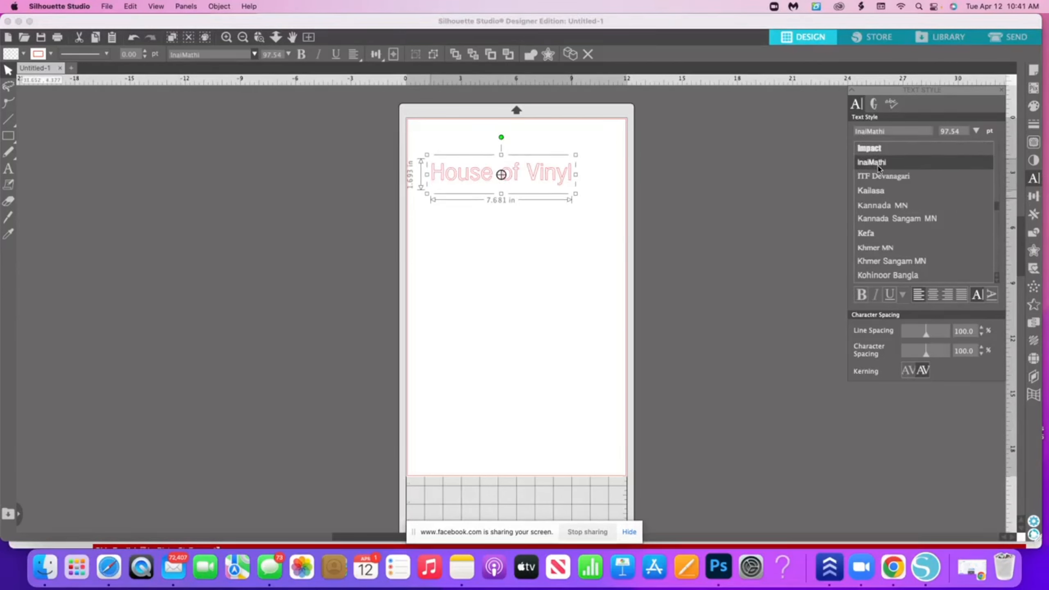
key(Down)
key(Down)
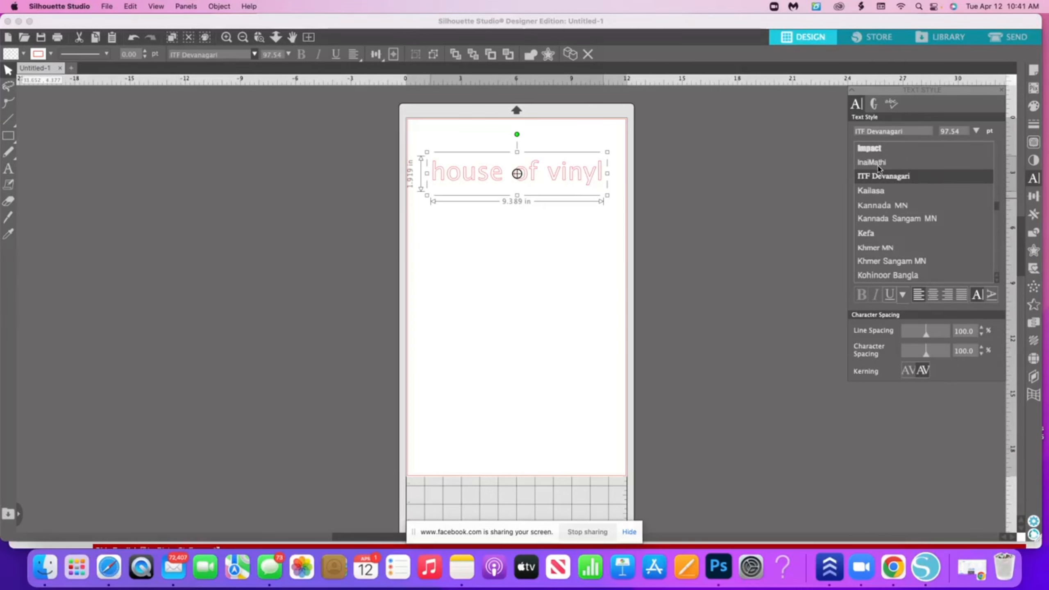
key(Down)
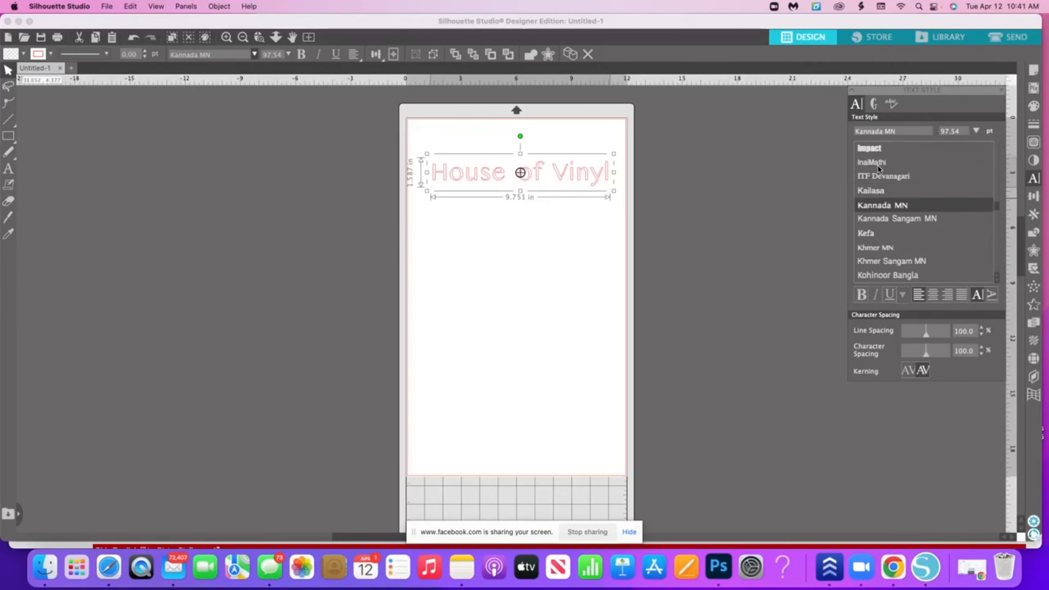
key(Down)
key(Down)
key(Down)
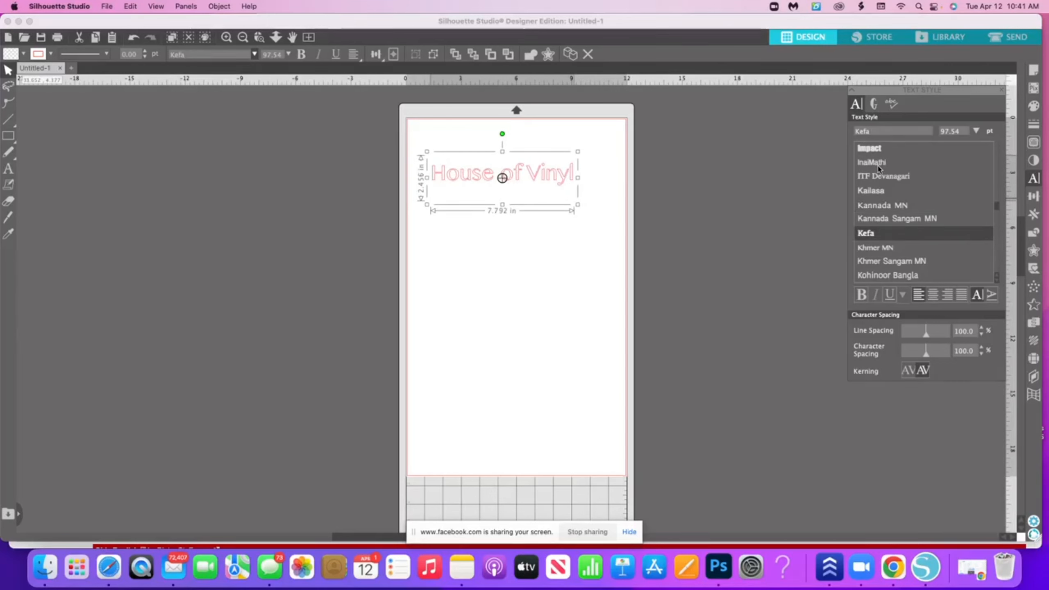
key(Down)
key(Down)
key(Down)
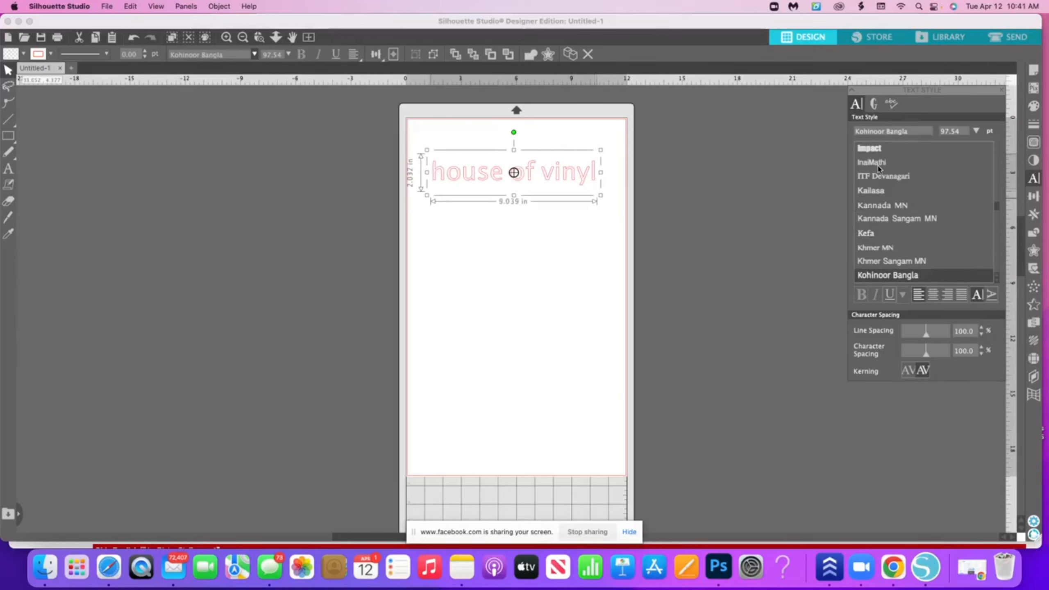
key(Down)
key(Down)
key(Down)
key(Down)
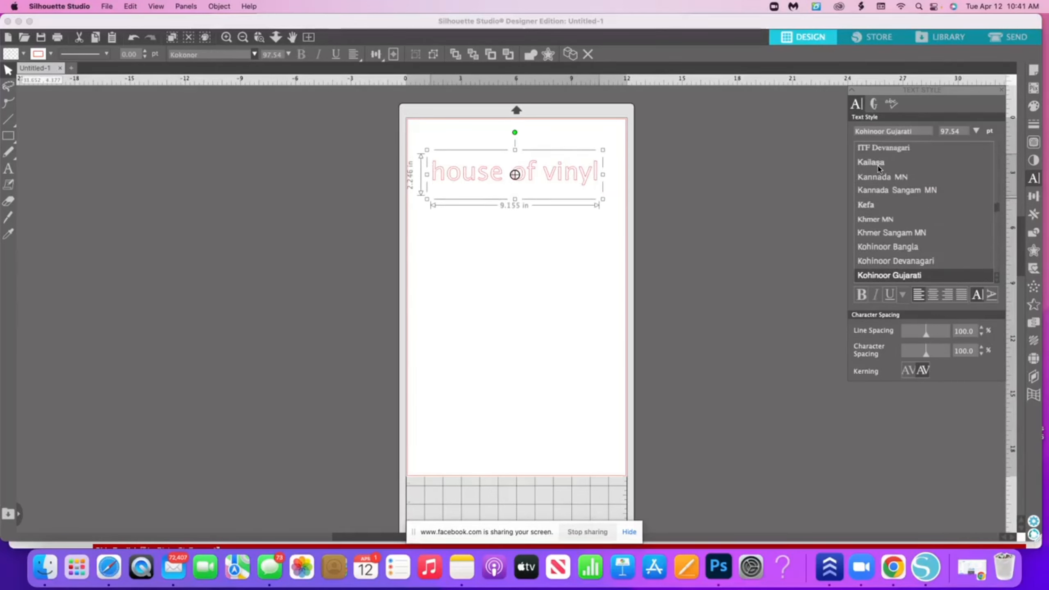
key(Down)
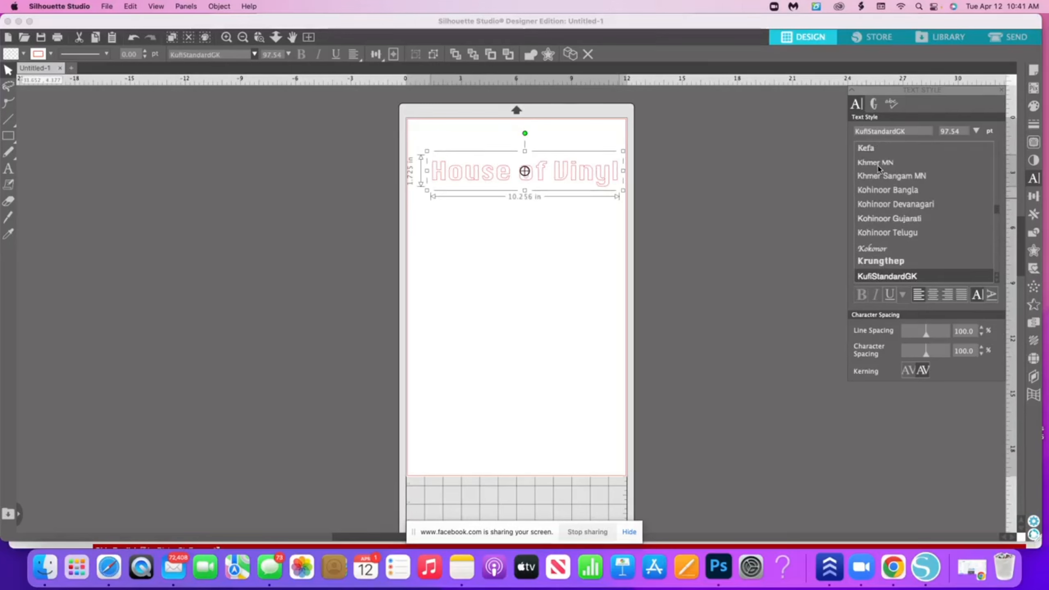
key(Down)
key(Down)
key(Down)
key(Down)
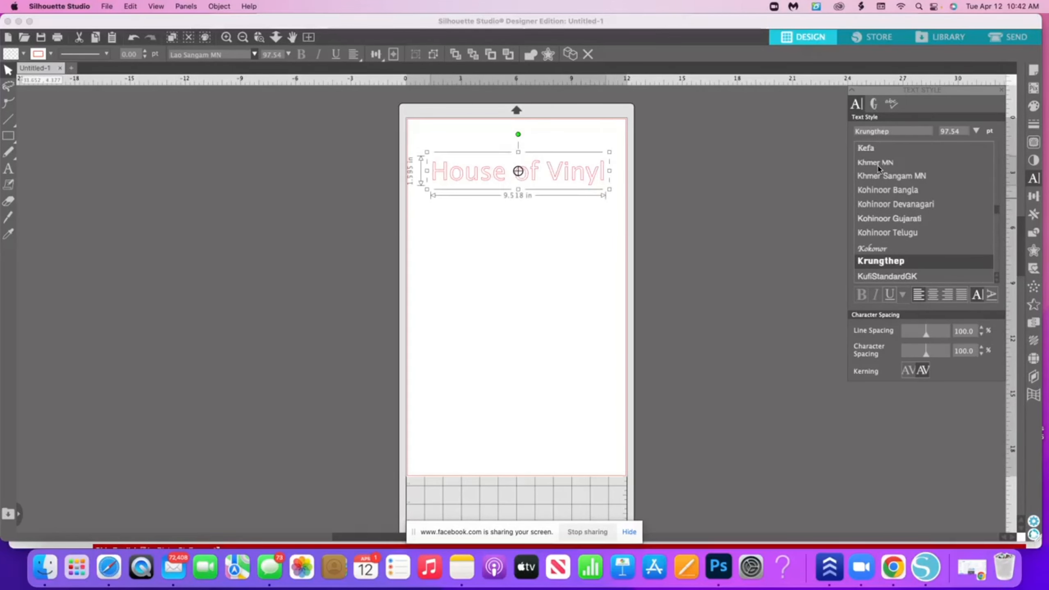
key(Down)
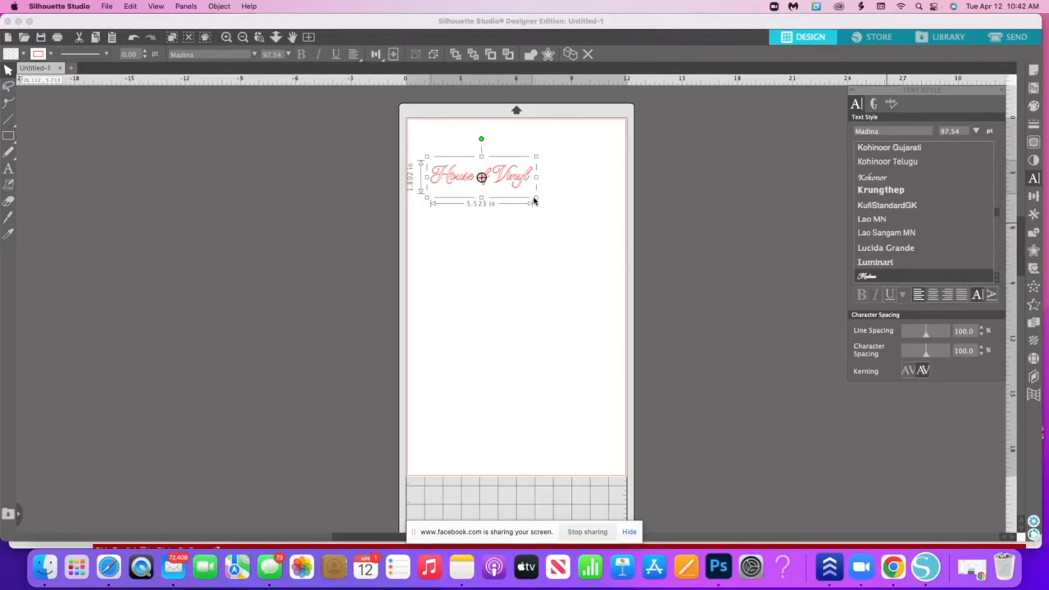
- Shift the Madina text toward the page's left edge and enlarge it to about 15.3 in wide, beyond the page
drag(536, 198, 625, 250)
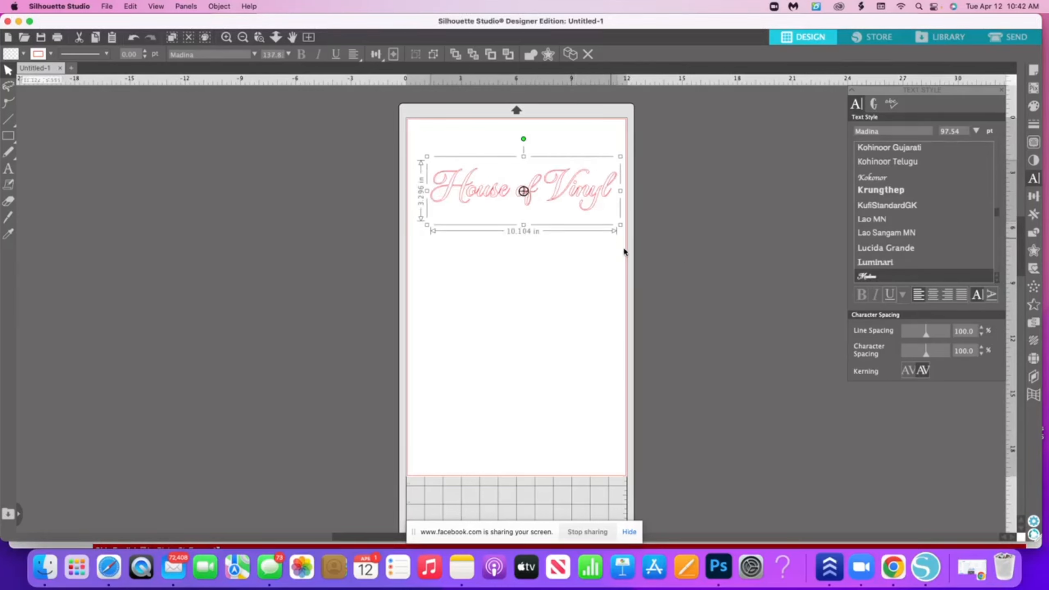
drag(591, 194, 573, 195)
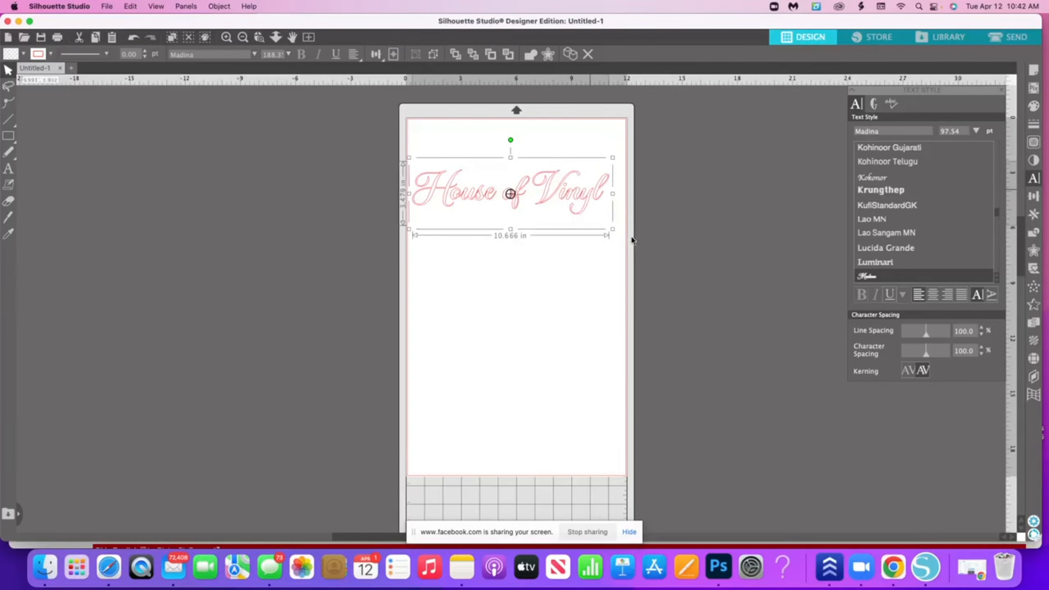
drag(640, 247, 702, 285)
click(570, 201)
click(571, 201)
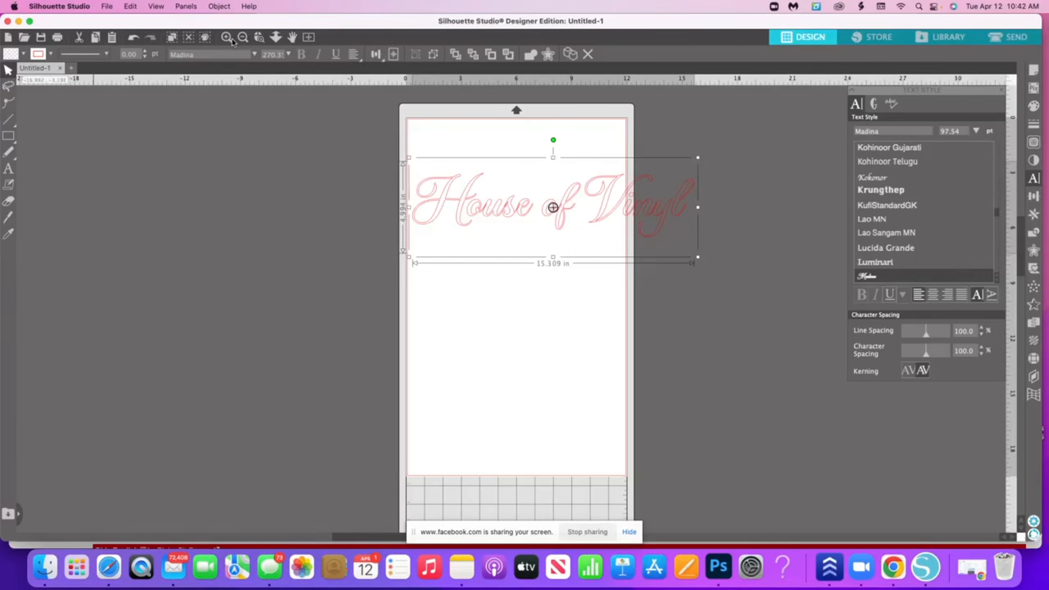
- Move the oversized text left and down, and shrink it to about 12.95 in wide
click(484, 199)
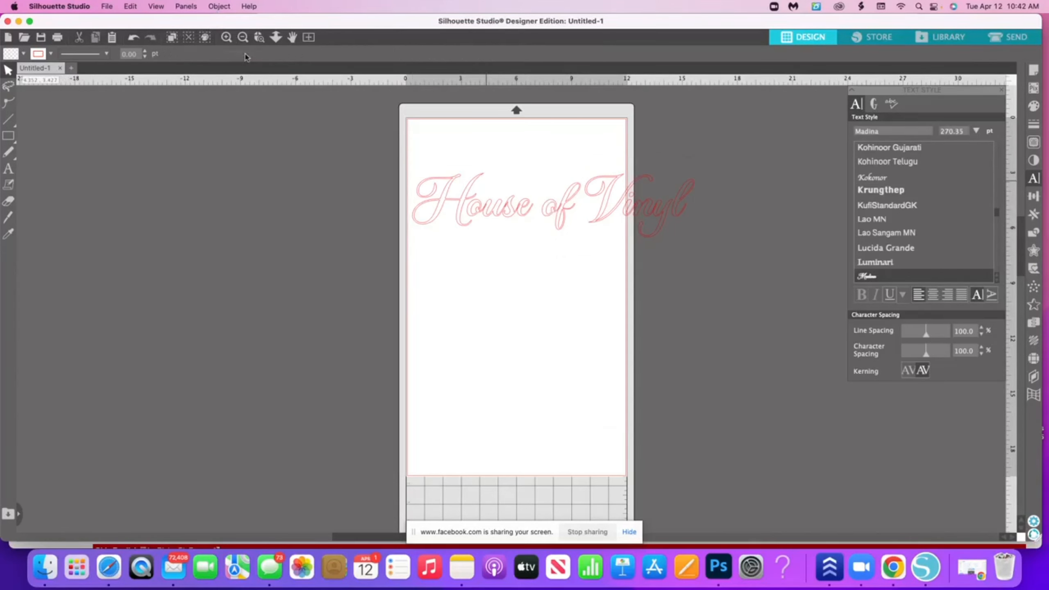
click(486, 186)
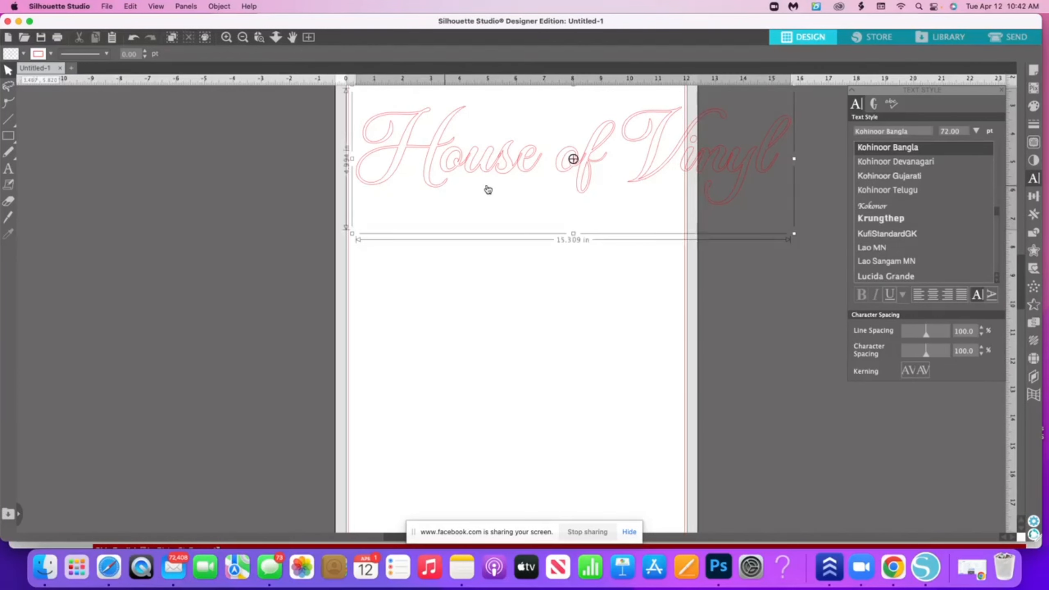
scroll(462, 183, up, 1)
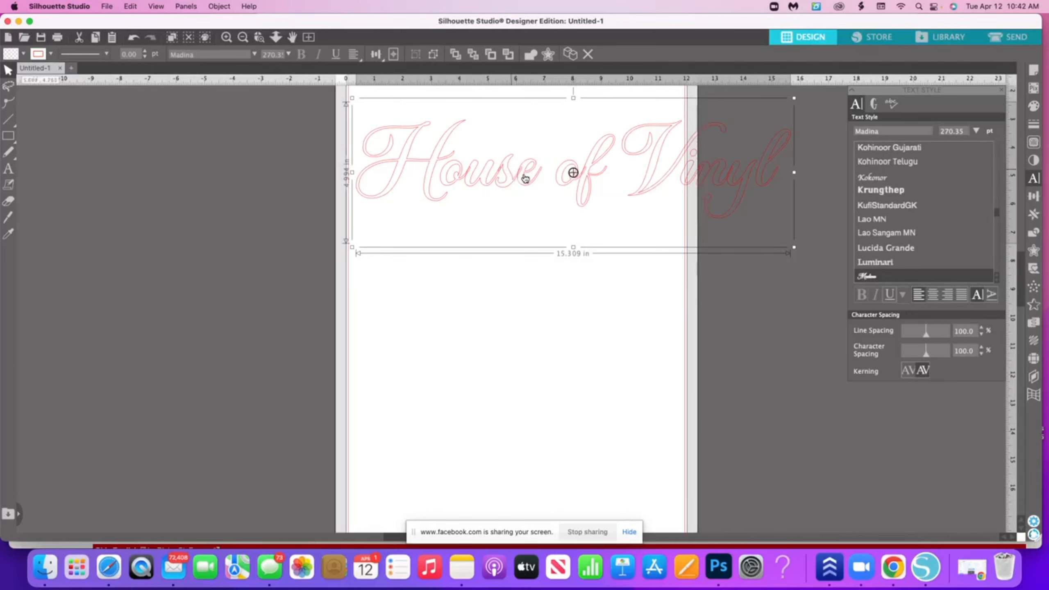
drag(659, 190, 636, 210)
click(644, 214)
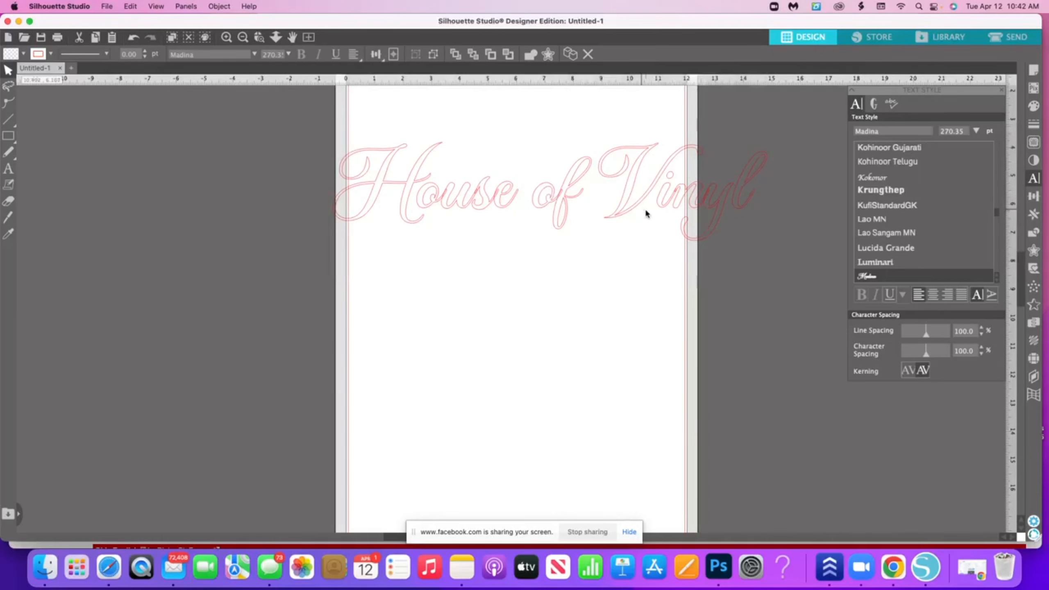
click(738, 206)
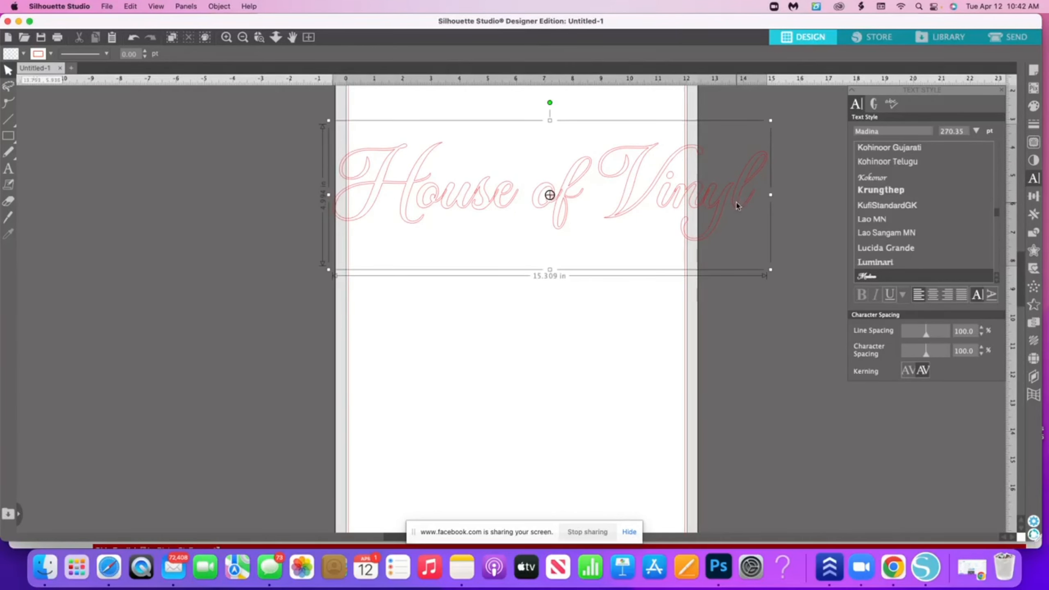
drag(763, 268, 698, 247)
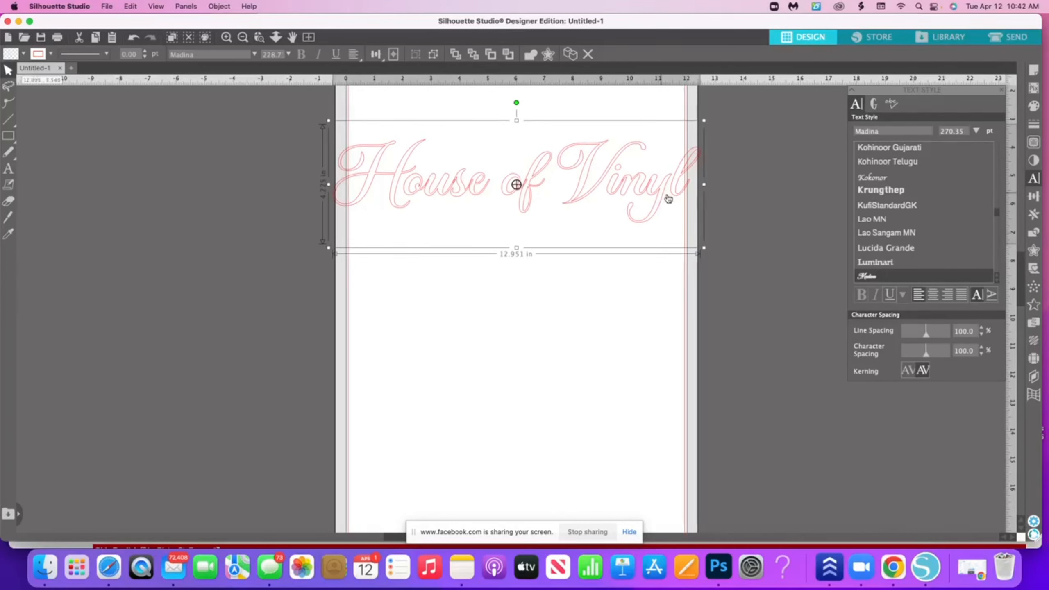
drag(668, 199, 674, 201)
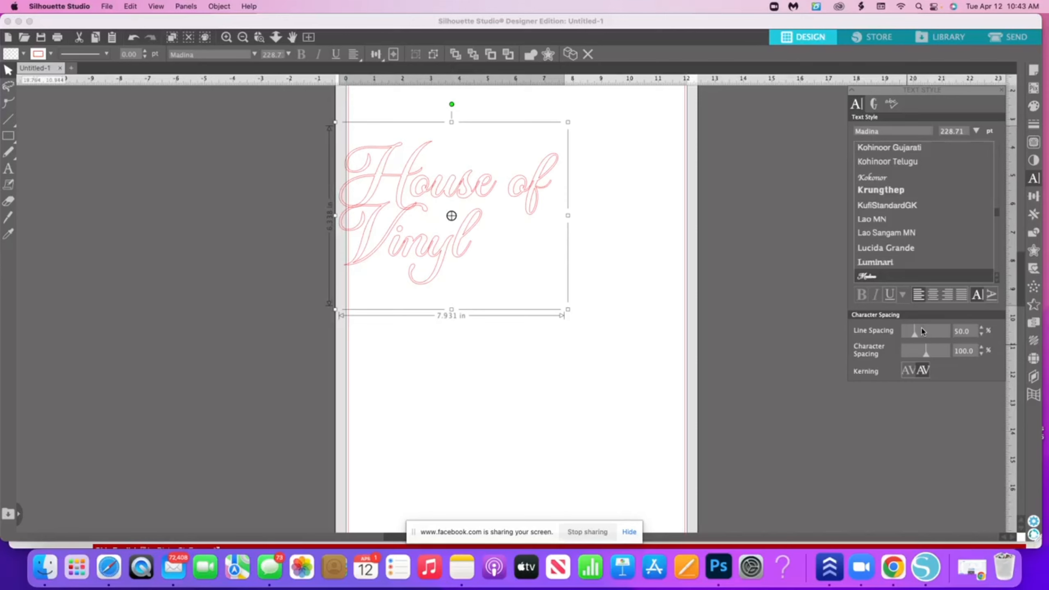
- Try an 80% line spacing on the two-line text, and set it to 60%
click(922, 331)
click(919, 331)
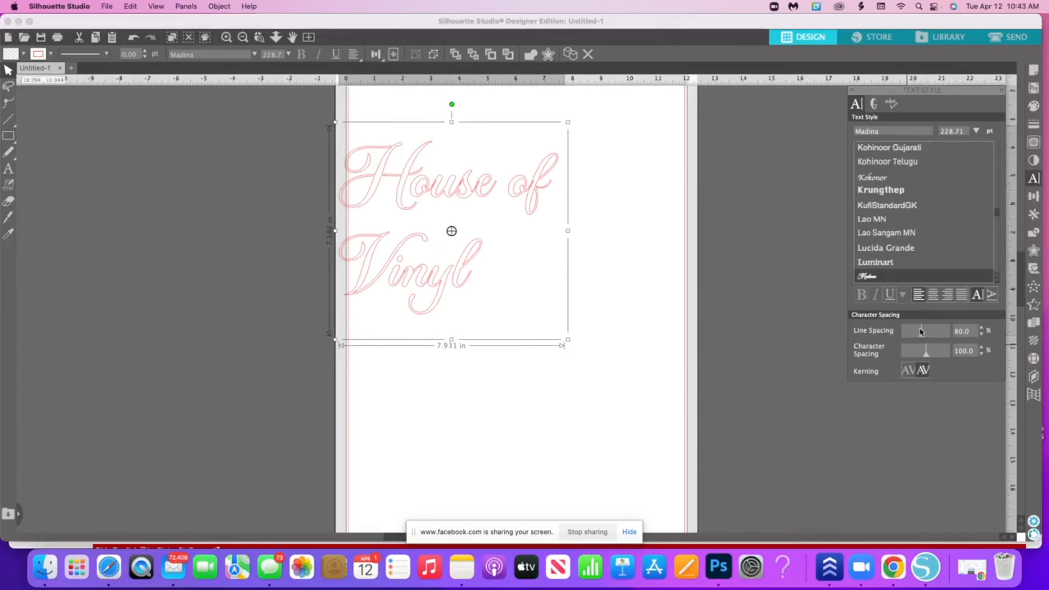
click(917, 331)
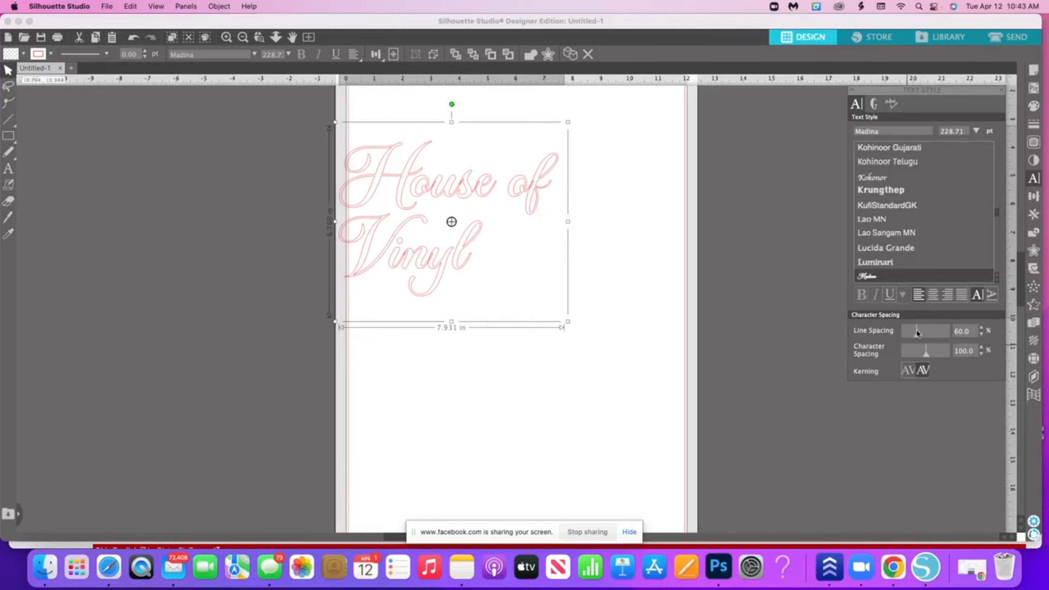
- Compare centre, left and right alignment on the two-line text, and set it to justified
click(934, 298)
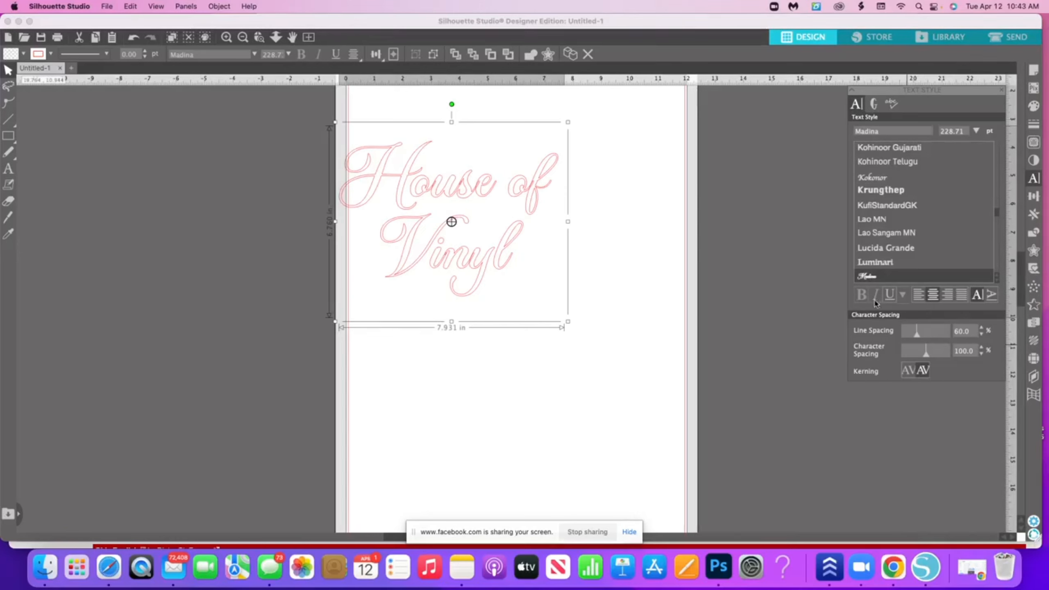
click(917, 300)
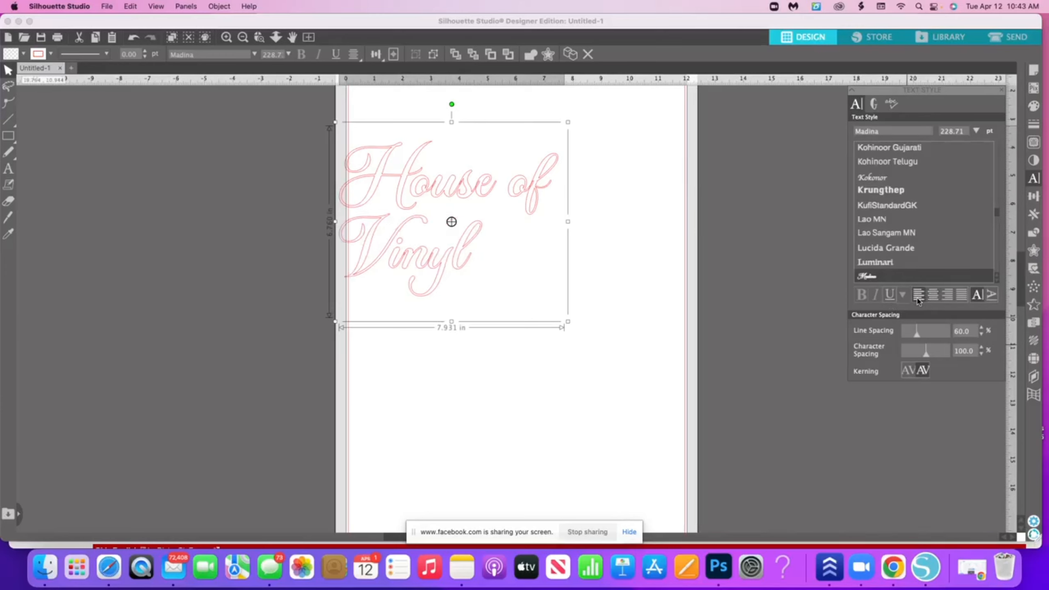
click(933, 295)
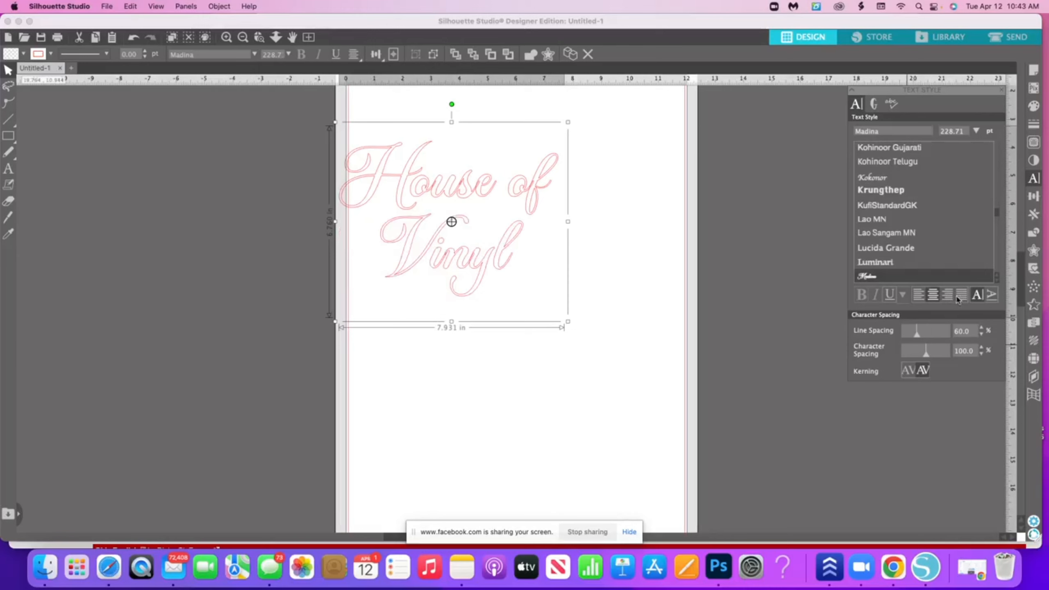
click(947, 296)
click(961, 297)
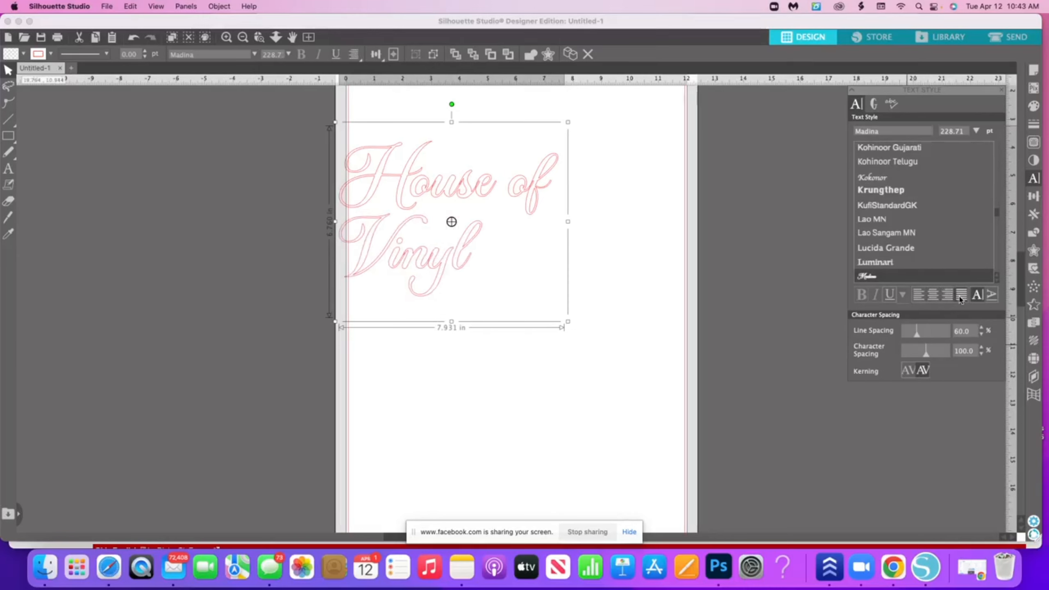
- Centre the two-line text, try a 90% line spacing on it, and set the line spacing to 70%
click(933, 294)
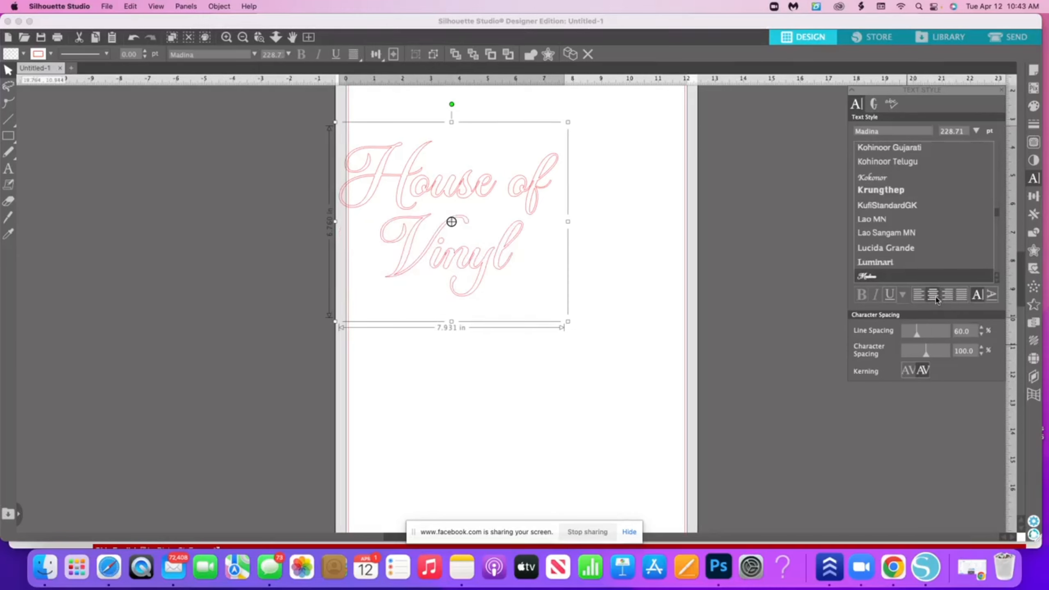
click(924, 331)
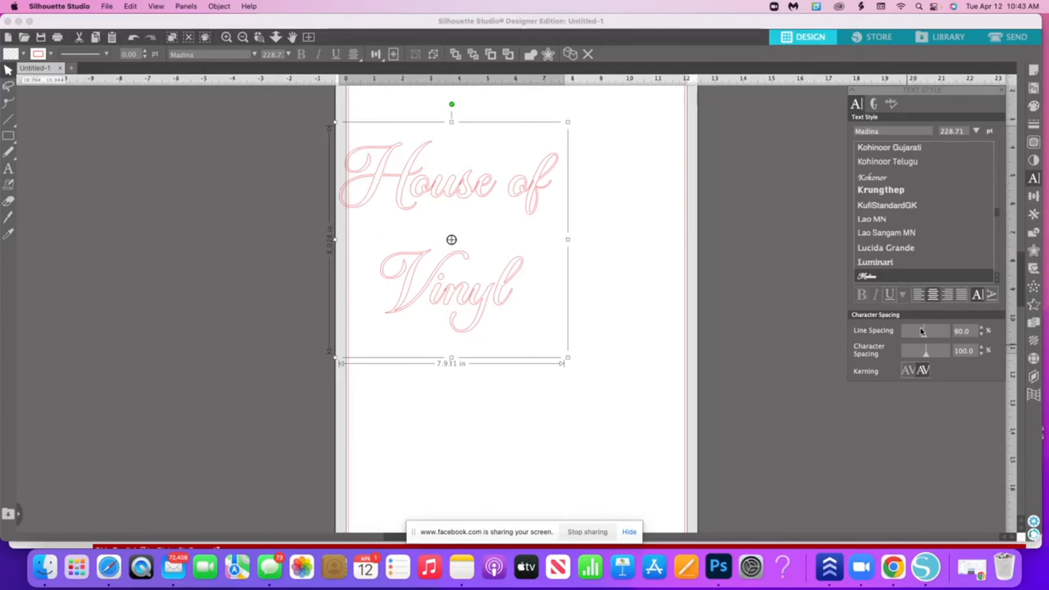
click(920, 330)
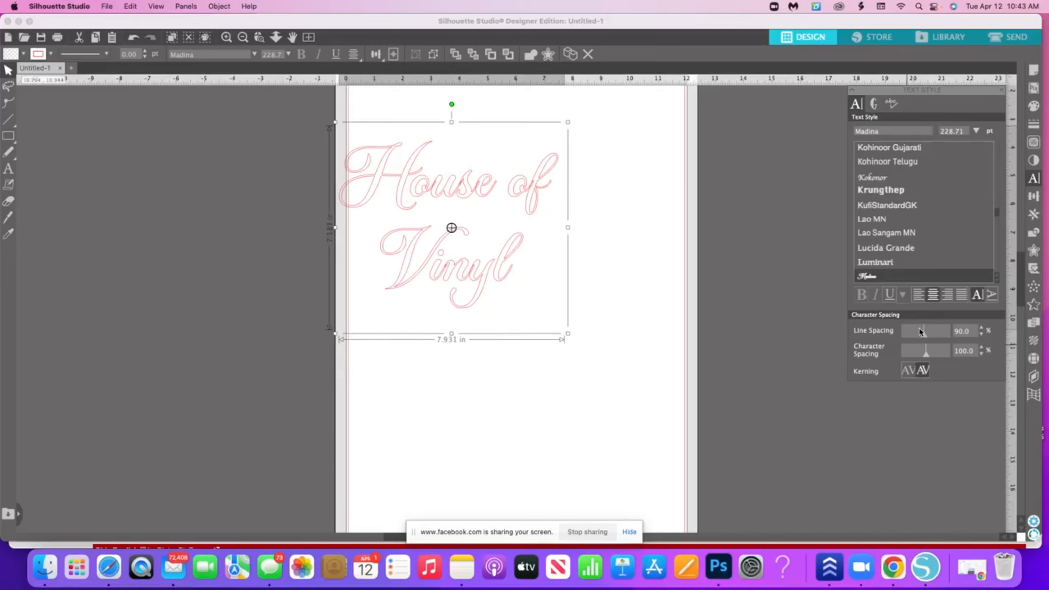
- Try character spacings of 110% and 95% on the two-line text, and return it to 100%
click(928, 354)
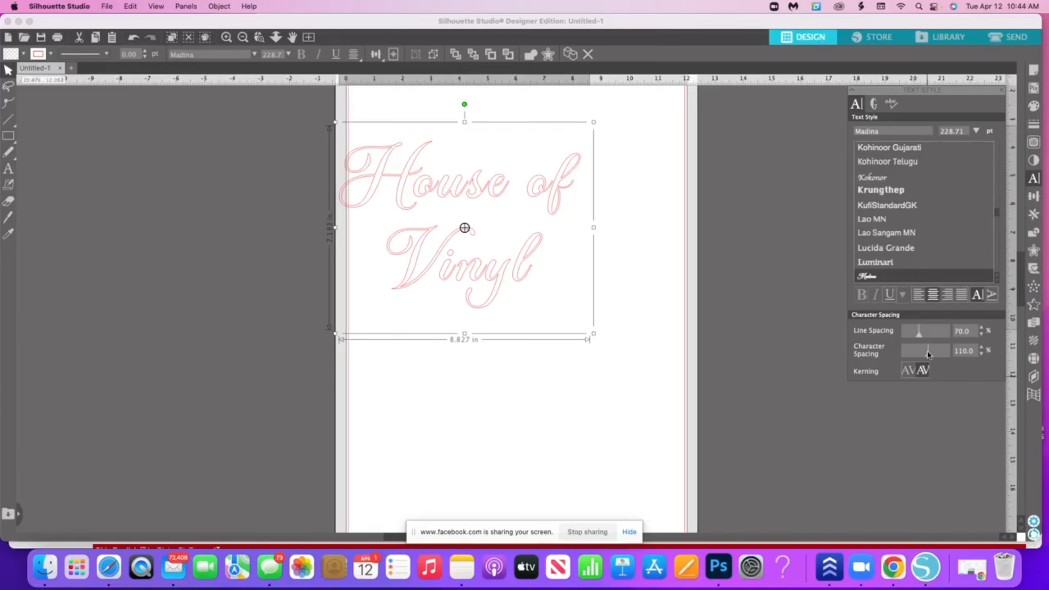
click(981, 354)
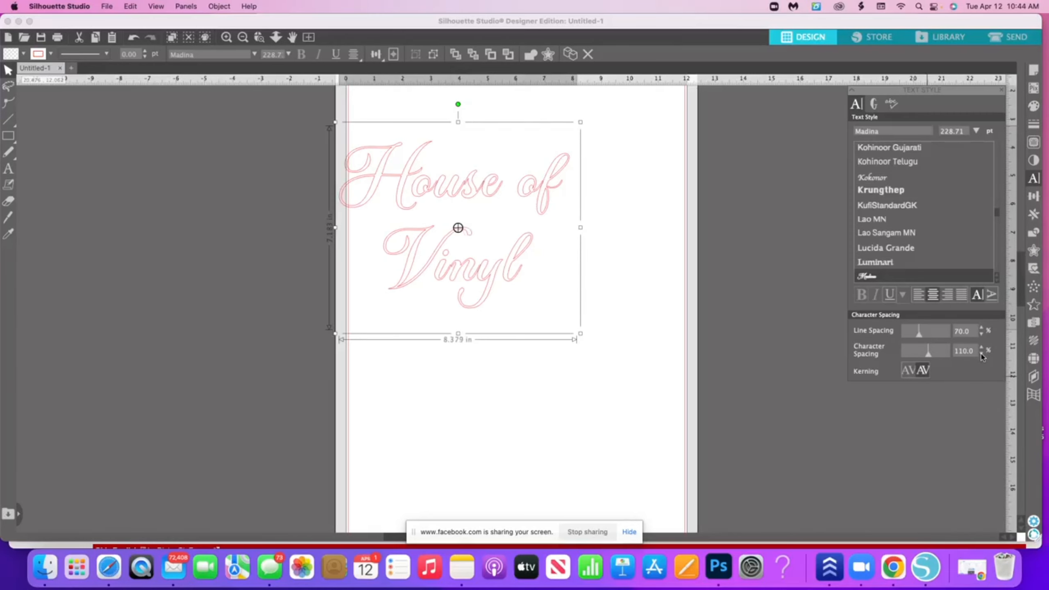
click(982, 354)
click(982, 354)
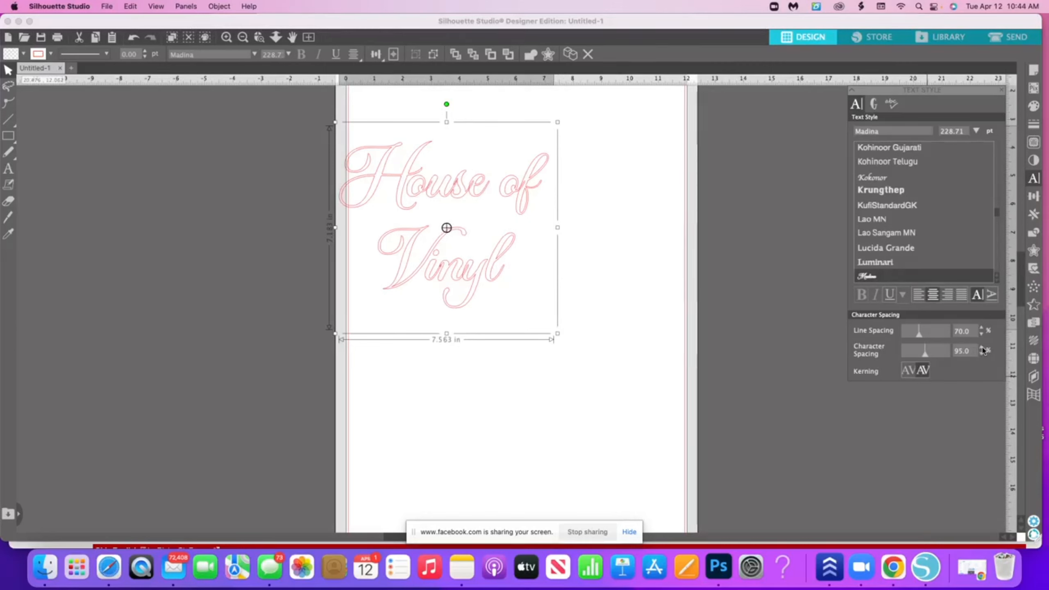
click(982, 347)
click(982, 348)
click(982, 348)
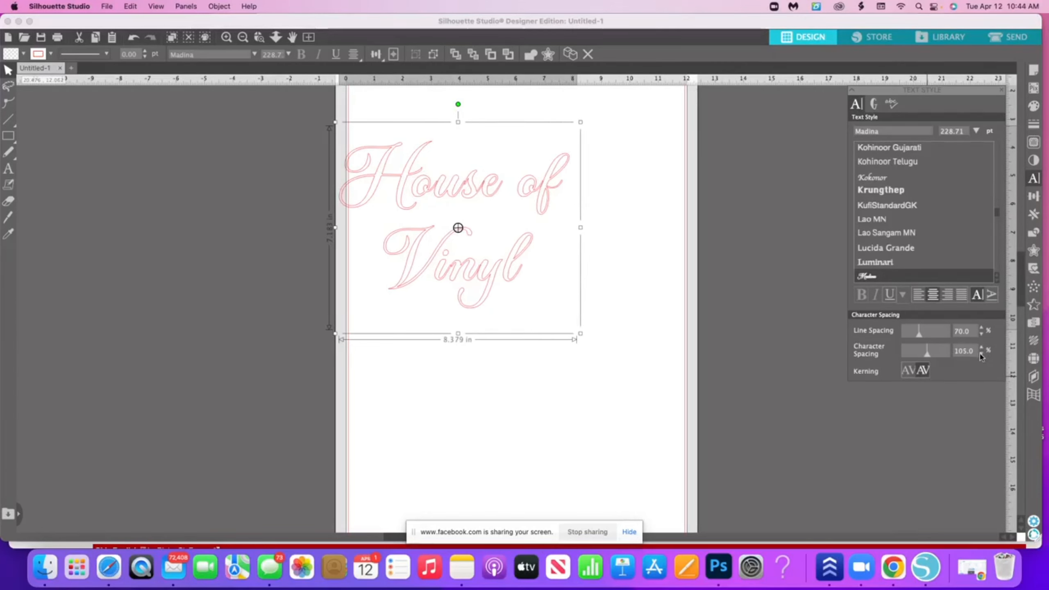
click(982, 354)
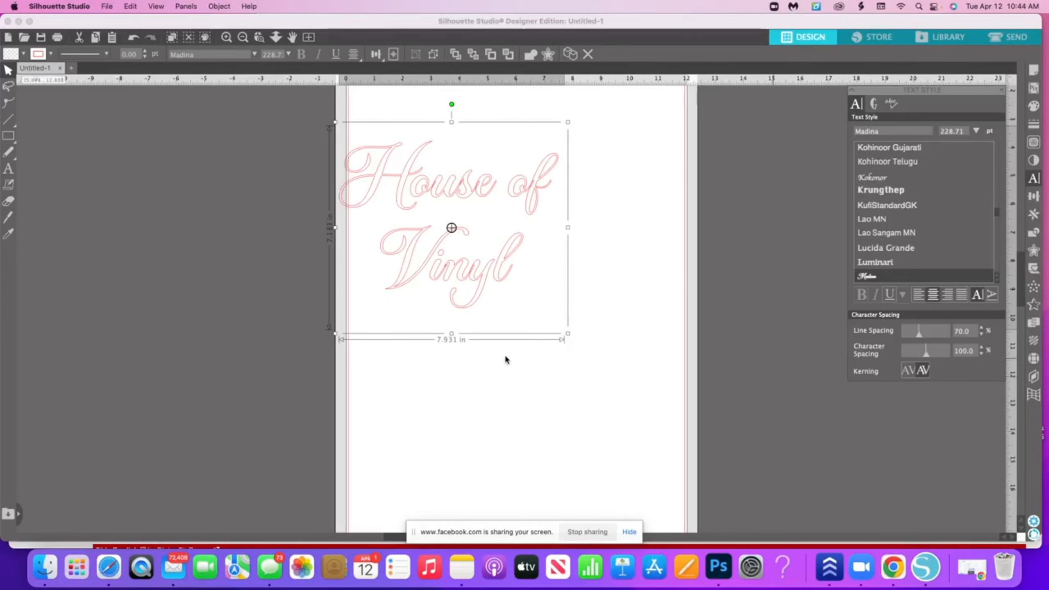
- Select the whole House of Vinyl text and move it about 1 in right, away from the page's left edge
click(505, 383)
drag(597, 337, 340, 155)
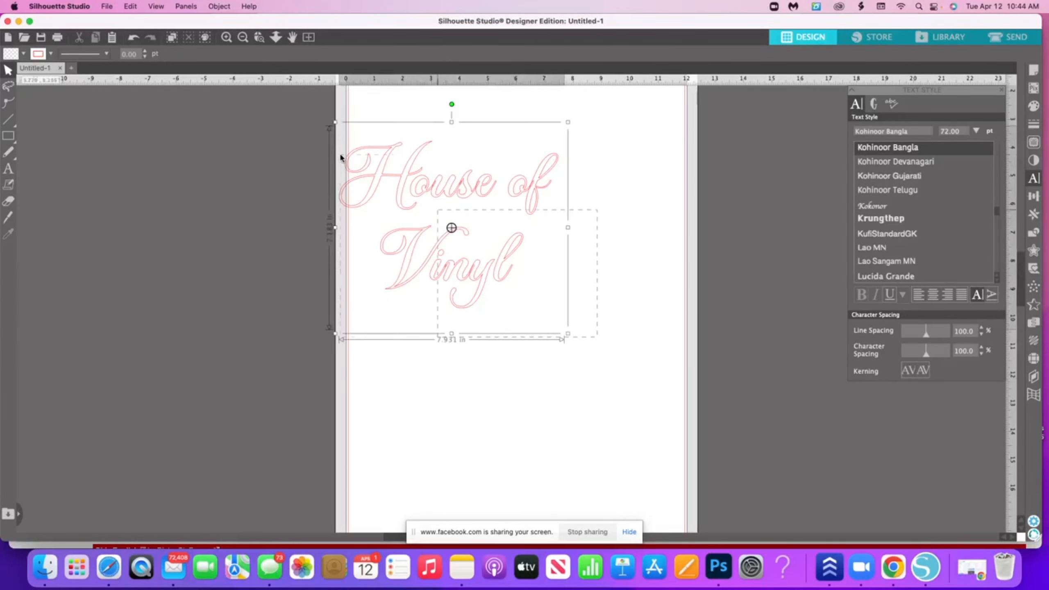
drag(459, 193, 494, 195)
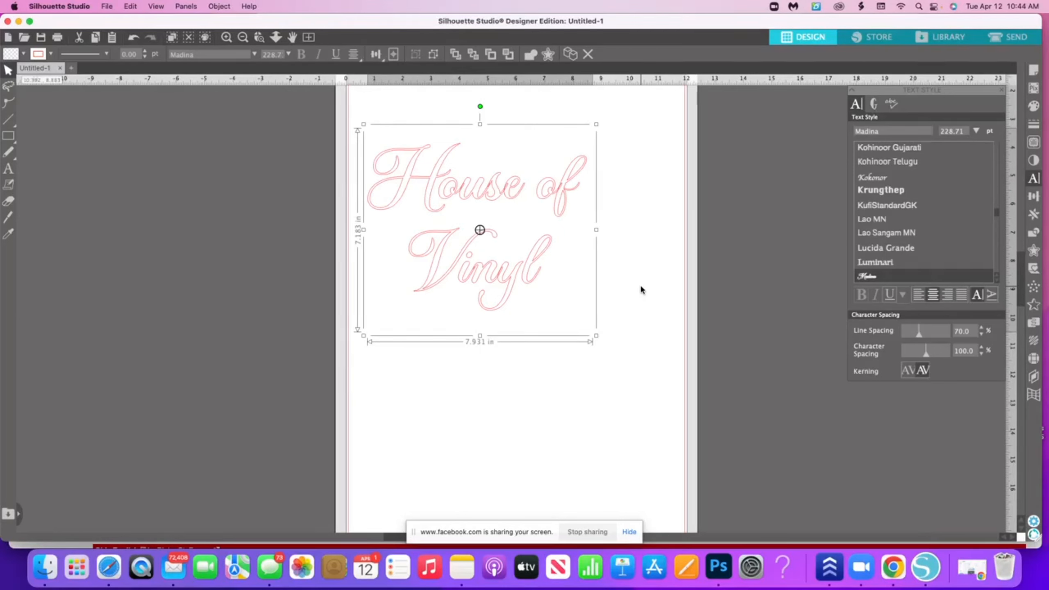
- Open the Madina font's glyphs and look through its symbols, digits, capital letters and small letters
click(874, 104)
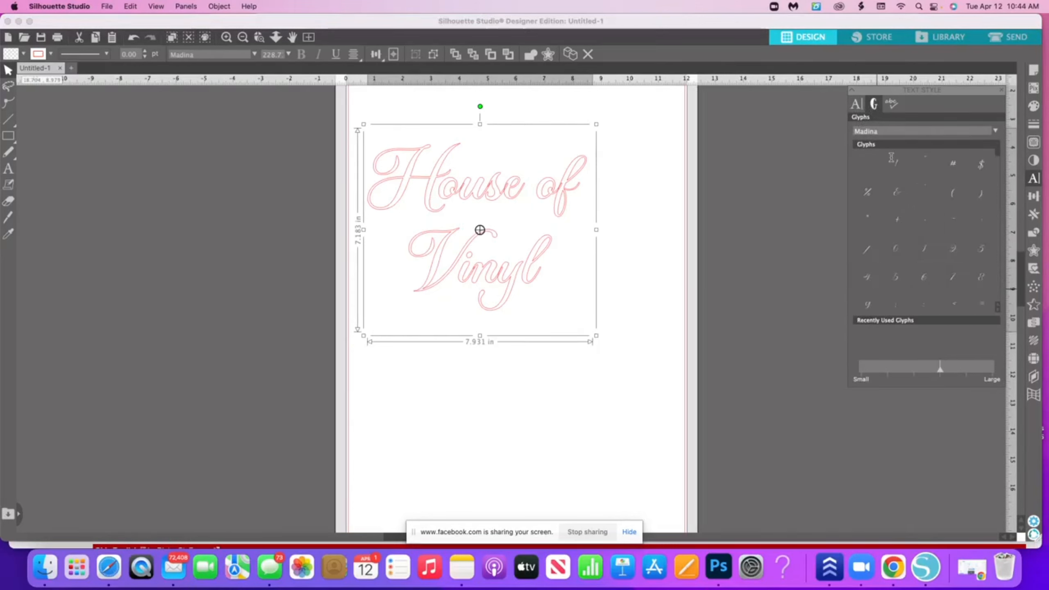
scroll(967, 261, down, 1)
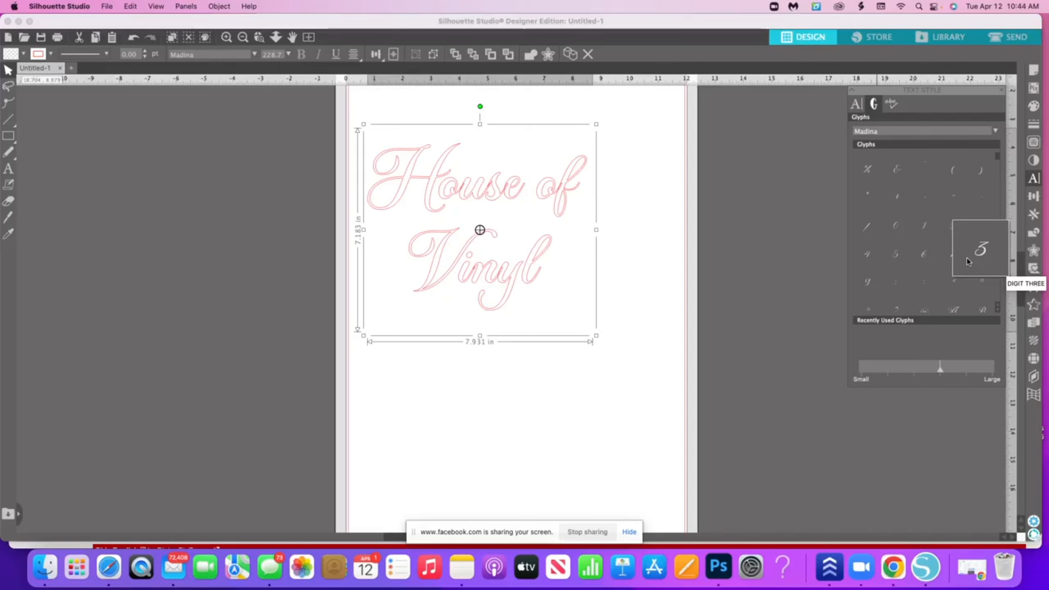
scroll(958, 260, down, 2)
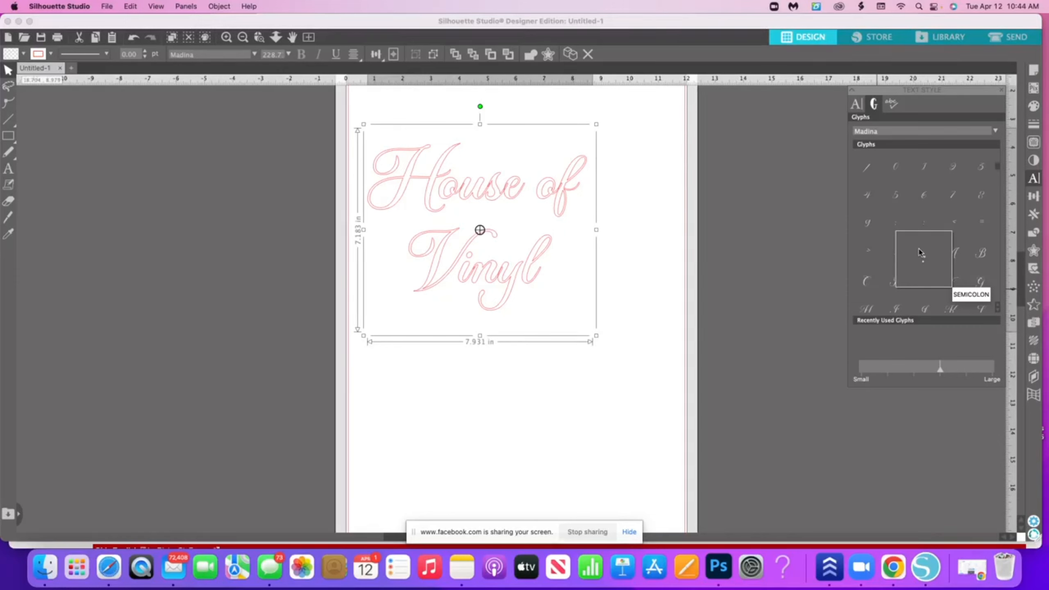
scroll(923, 248, down, 1)
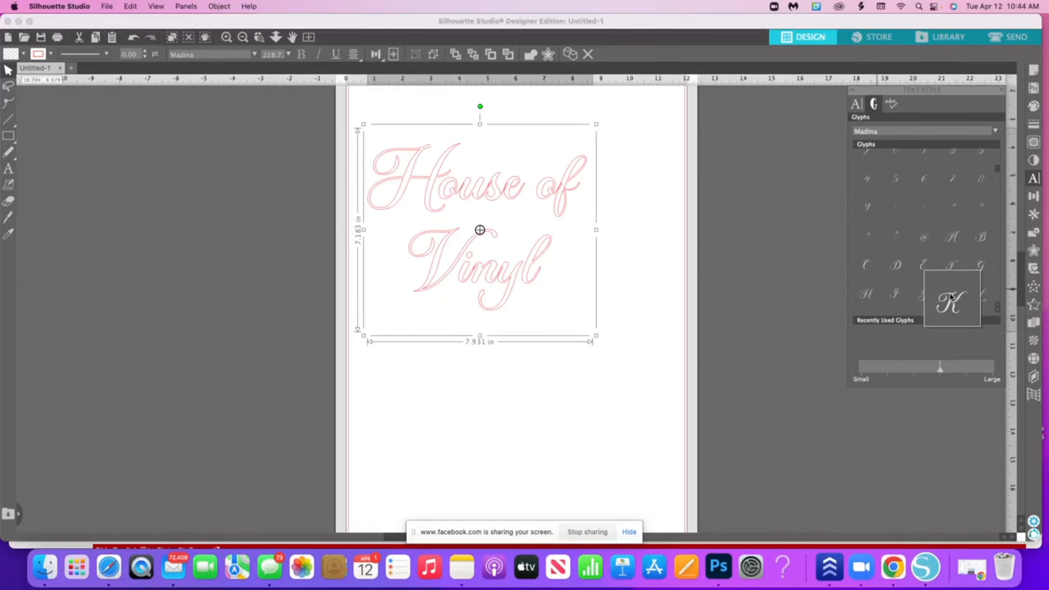
scroll(950, 297, down, 1)
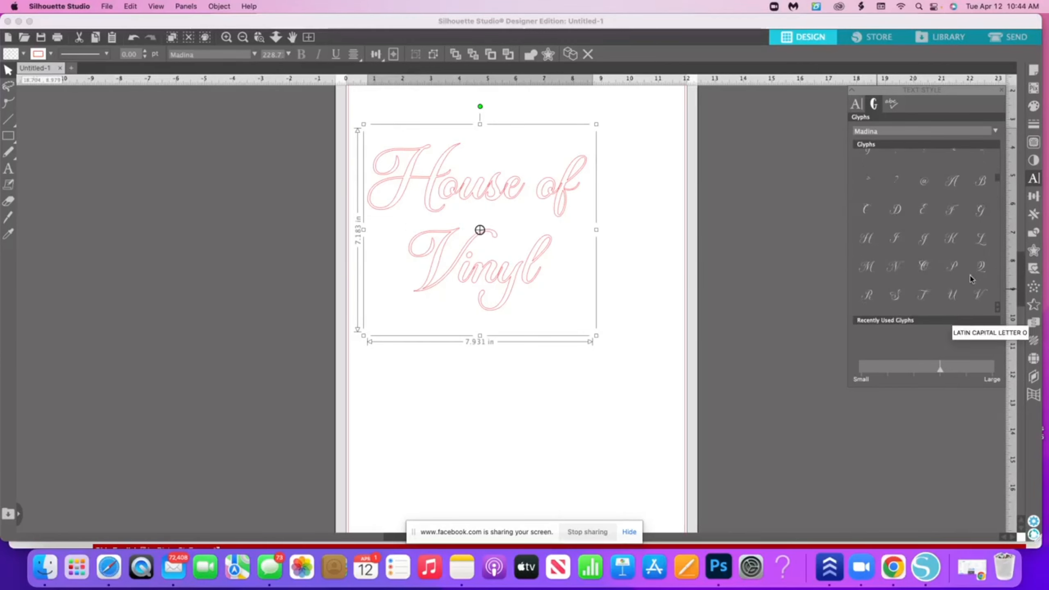
scroll(971, 278, down, 3)
scroll(971, 279, down, 3)
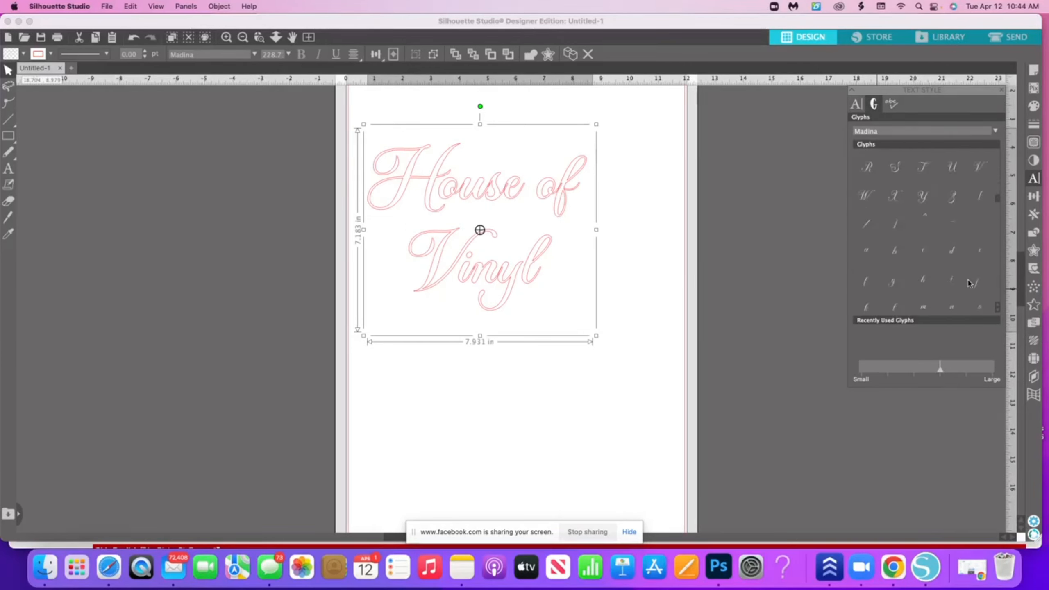
mouse_move(969, 283)
scroll(969, 283, down, 2)
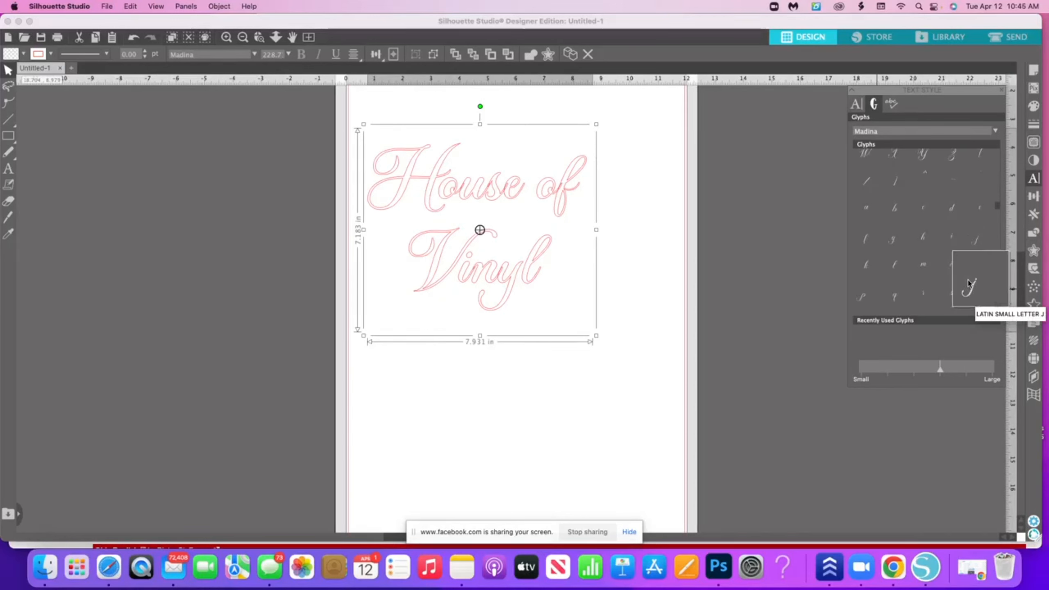
mouse_move(904, 288)
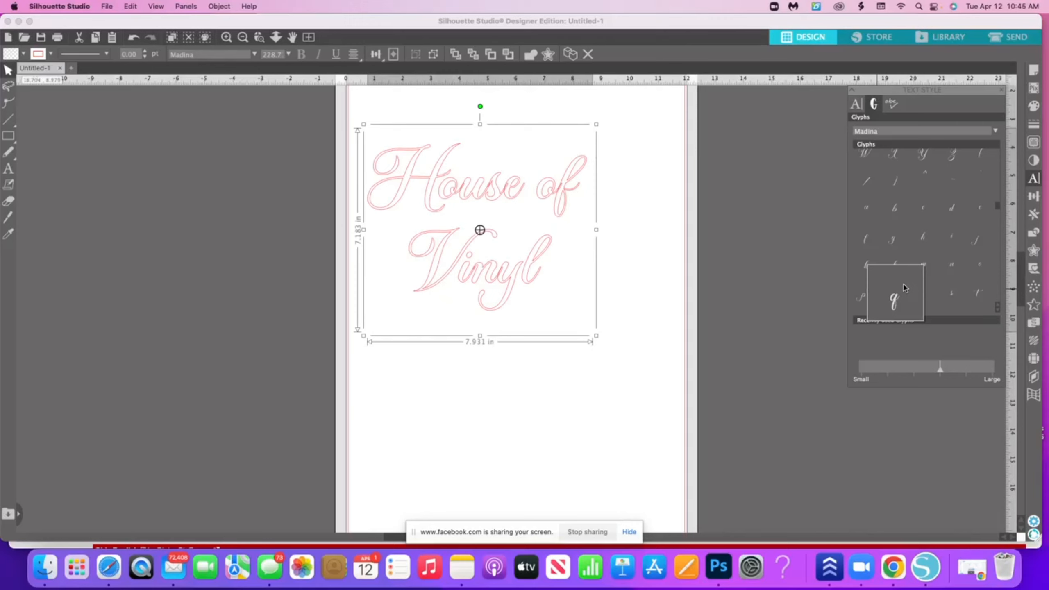
scroll(930, 281, down, 1)
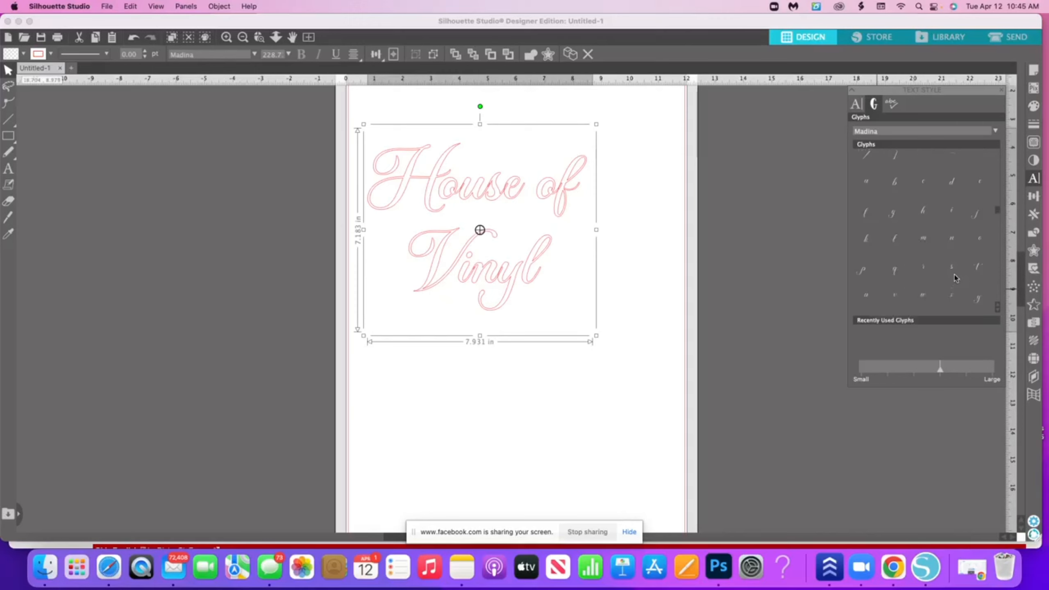
- Examine Madina's accented characters and decorative alternate glyphs through to the end of the set
scroll(955, 278, down, 4)
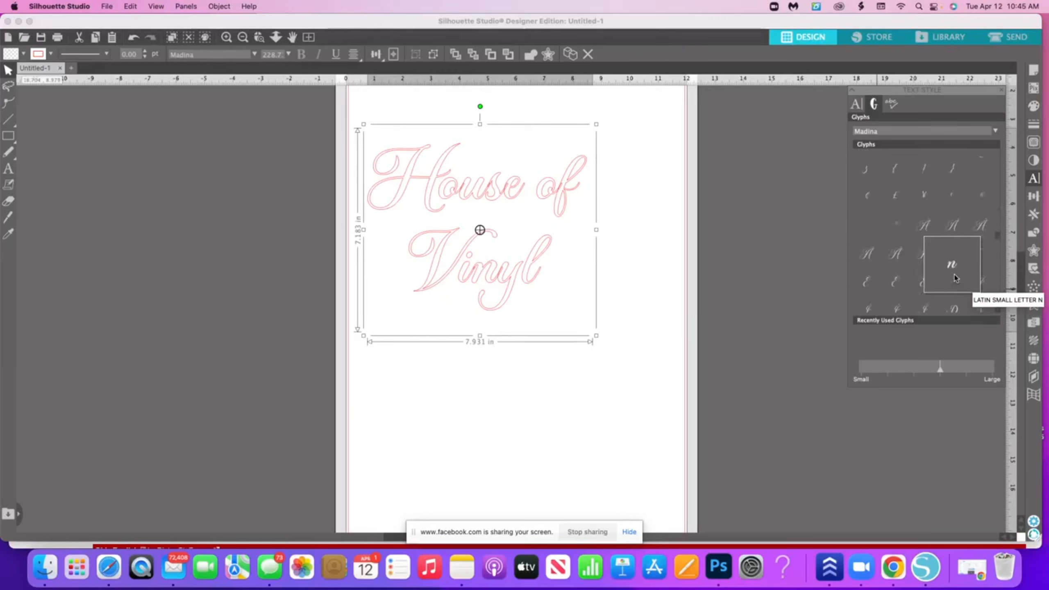
scroll(955, 278, down, 1)
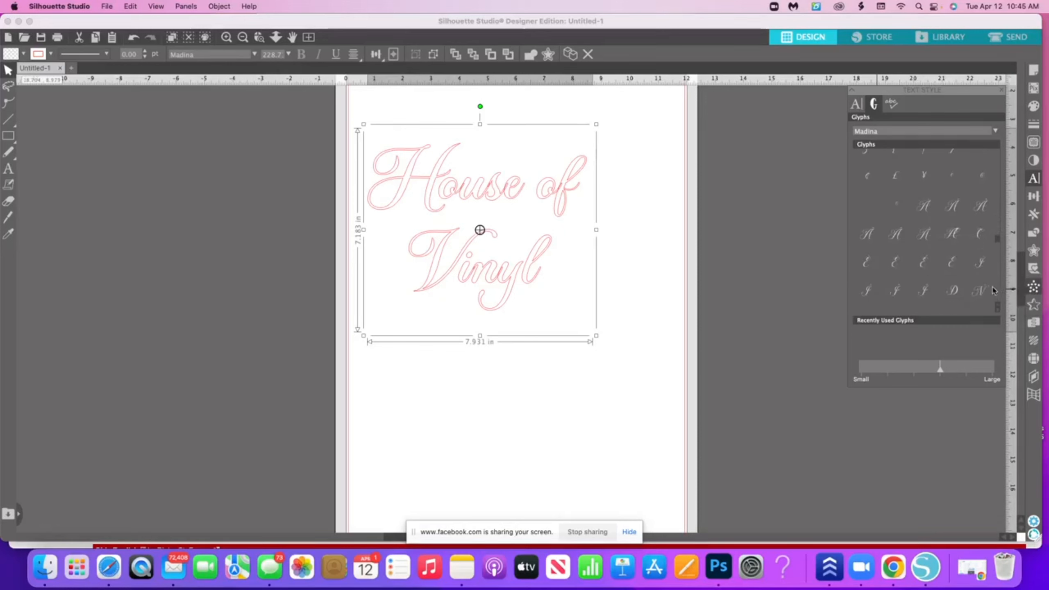
scroll(983, 217, down, 2)
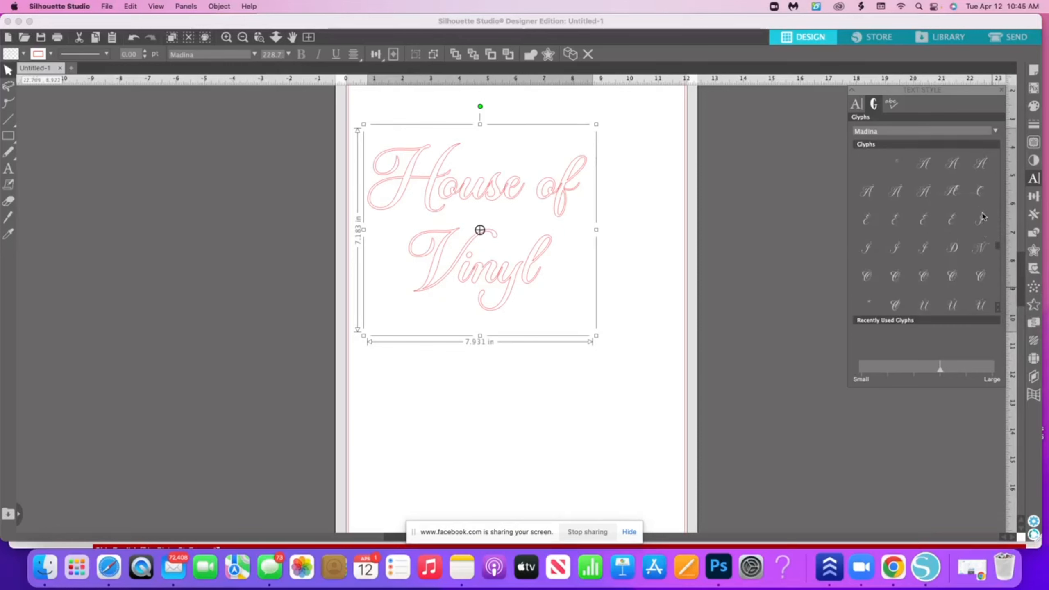
mouse_move(979, 223)
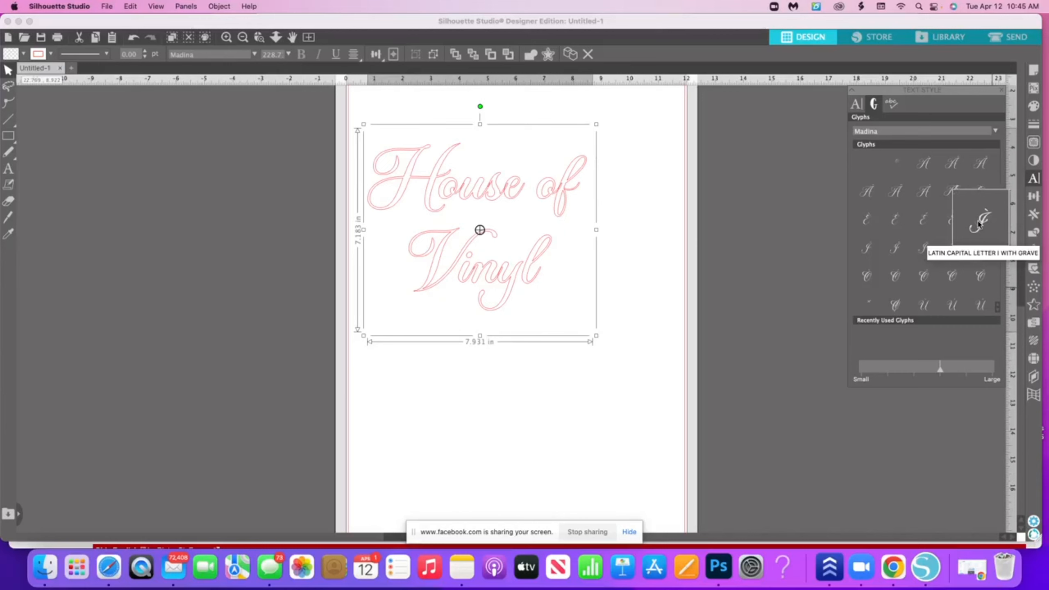
scroll(904, 289, down, 1)
scroll(903, 289, down, 2)
scroll(963, 286, down, 5)
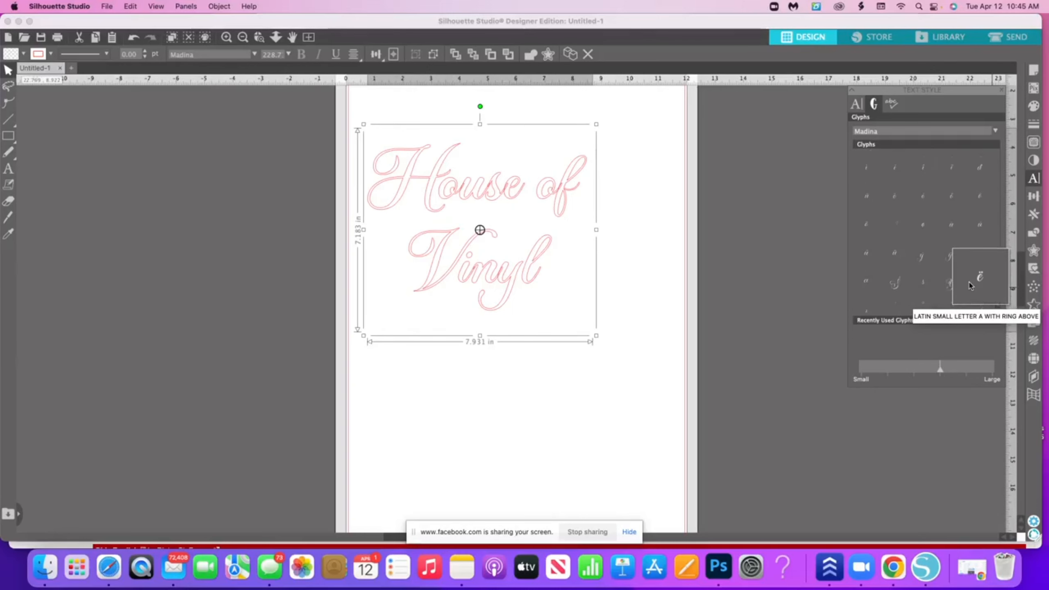
scroll(970, 285, down, 3)
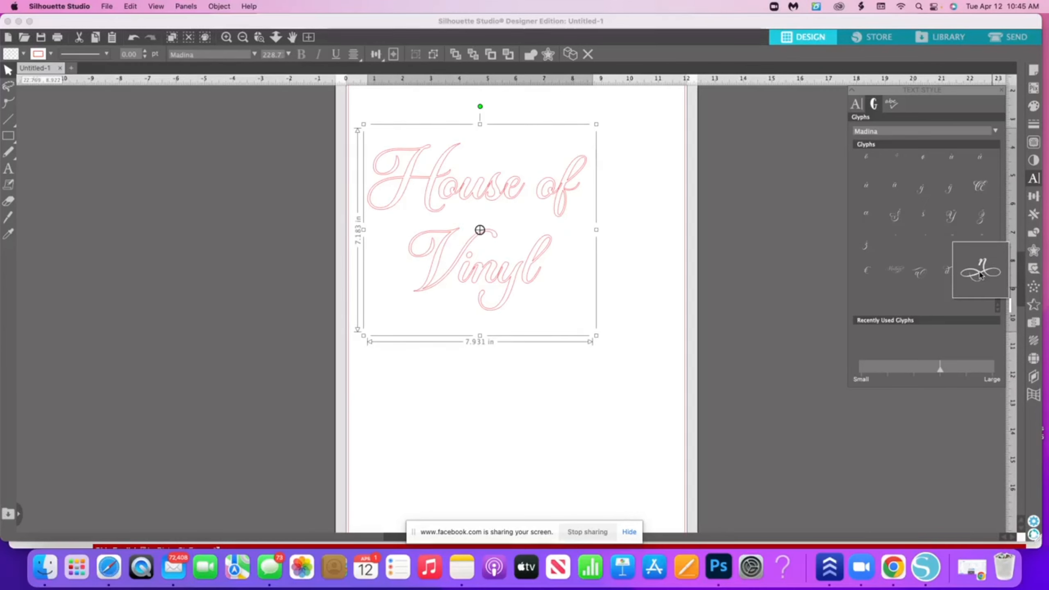
- Replace the n in Vinyl with Madina's decorative n glyph that has a looping swash underneath
click(496, 275)
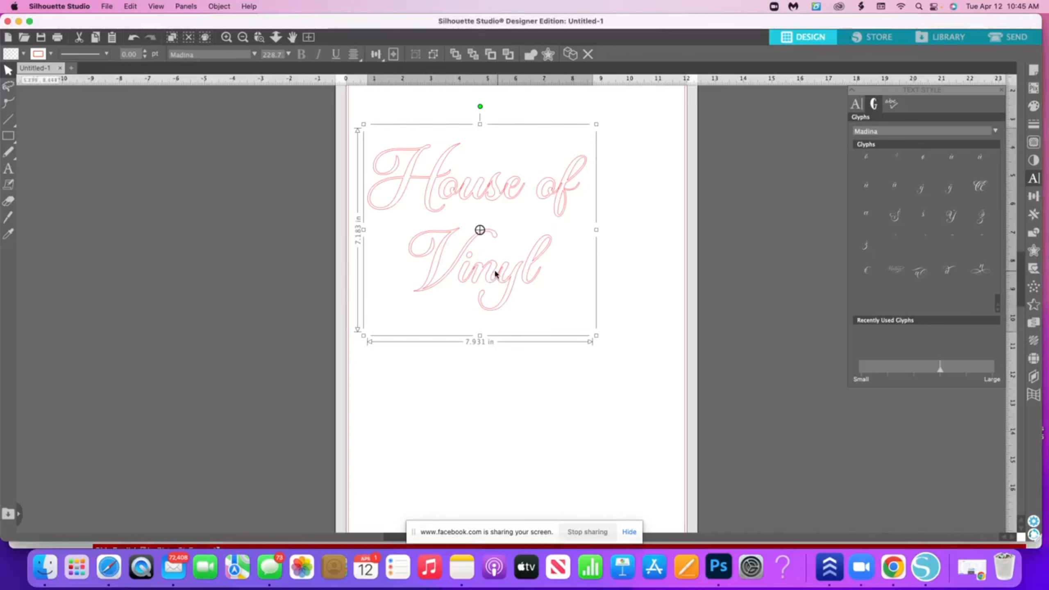
double_click(495, 274)
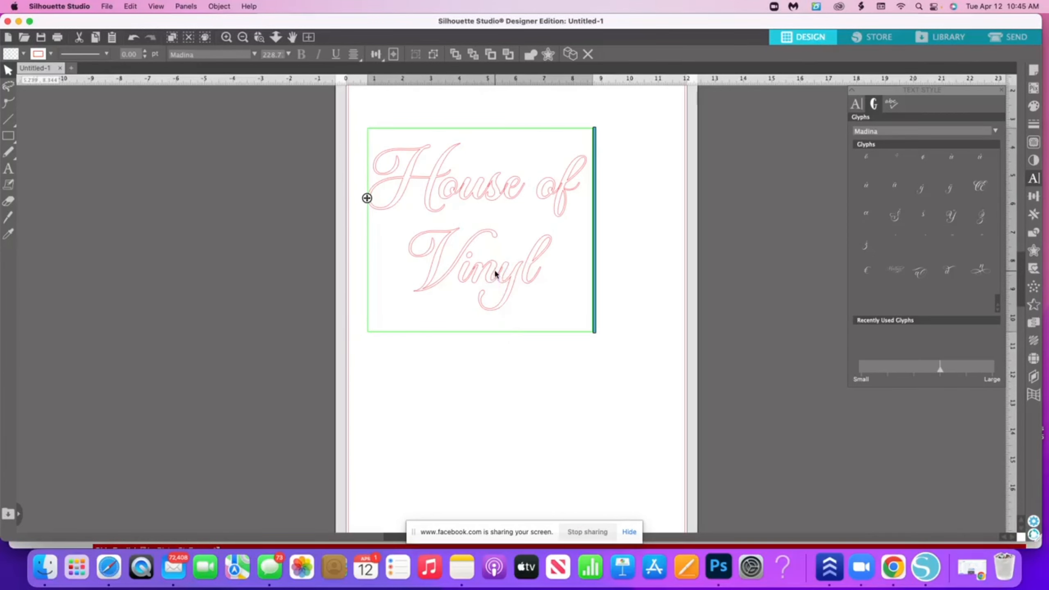
key(BackSpace)
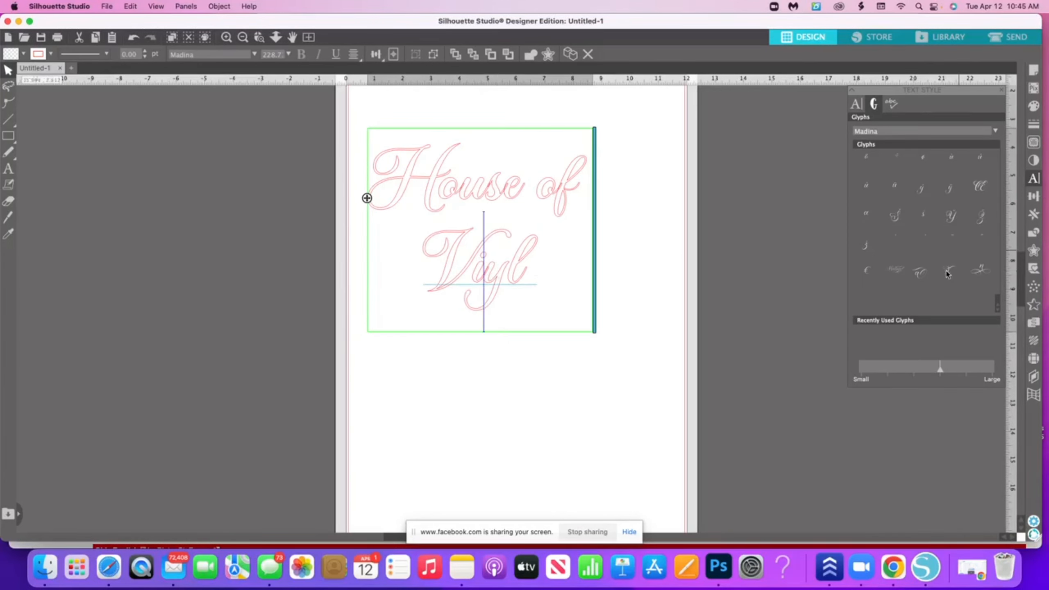
click(981, 273)
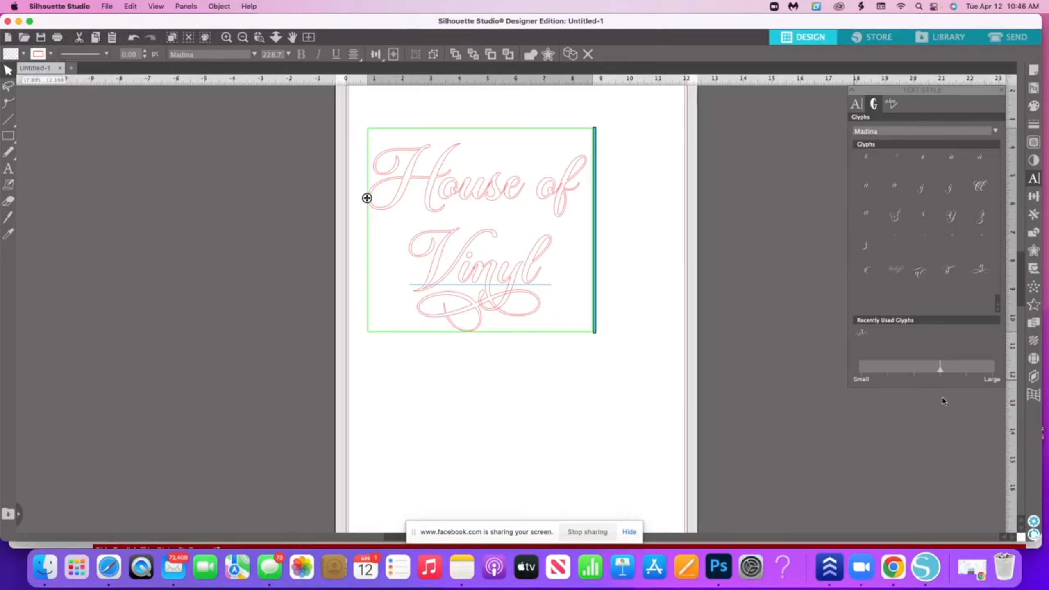
- View the spelling options for the text and return to the text style options
click(894, 107)
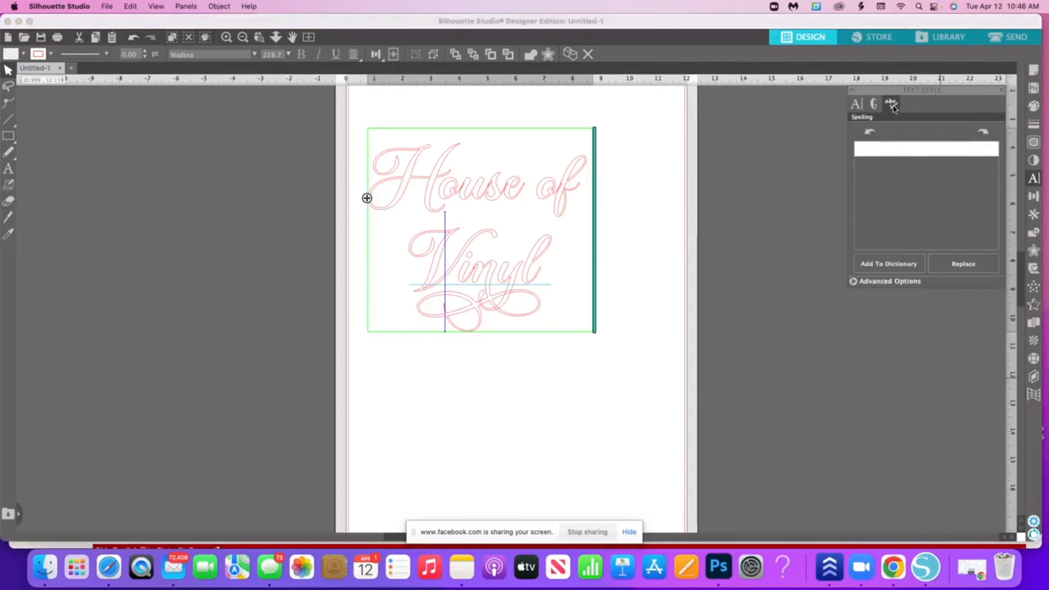
click(853, 105)
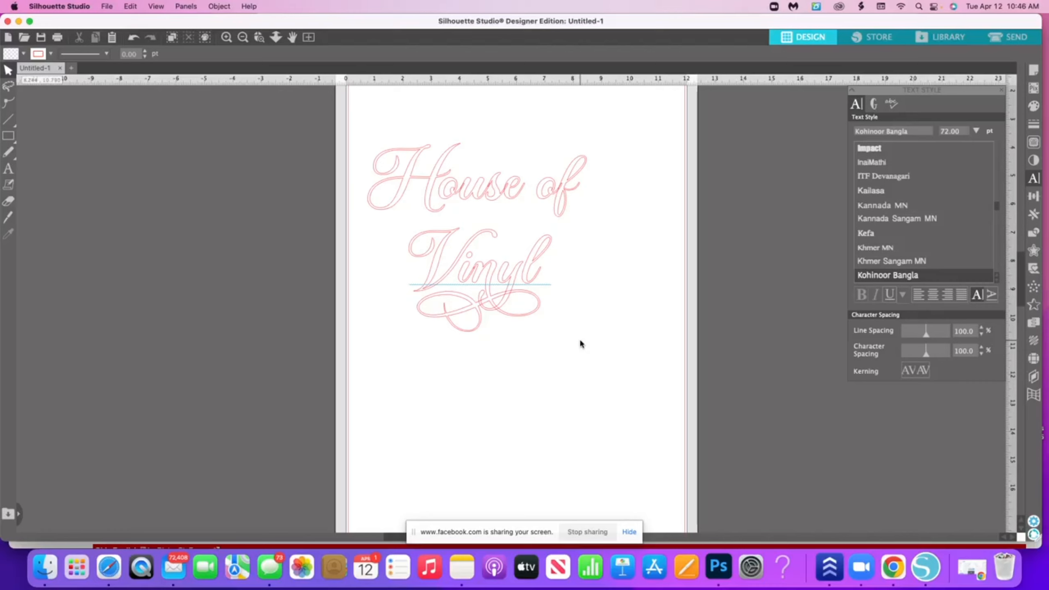
- Open the alignment options and move the House of Vinyl text about 0.4 in left and 0.8 in up on the page
click(518, 266)
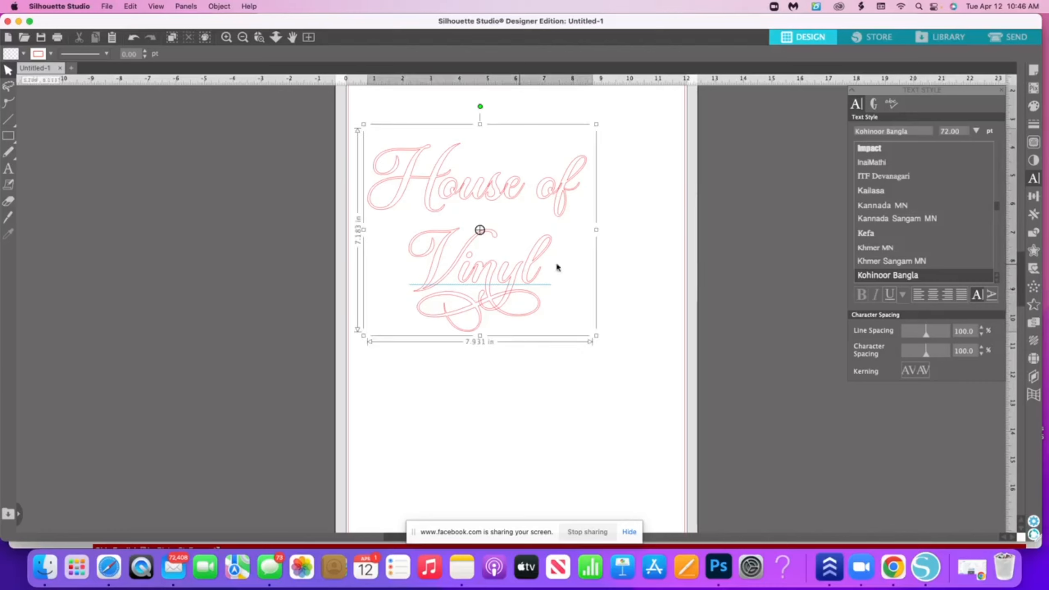
click(1034, 196)
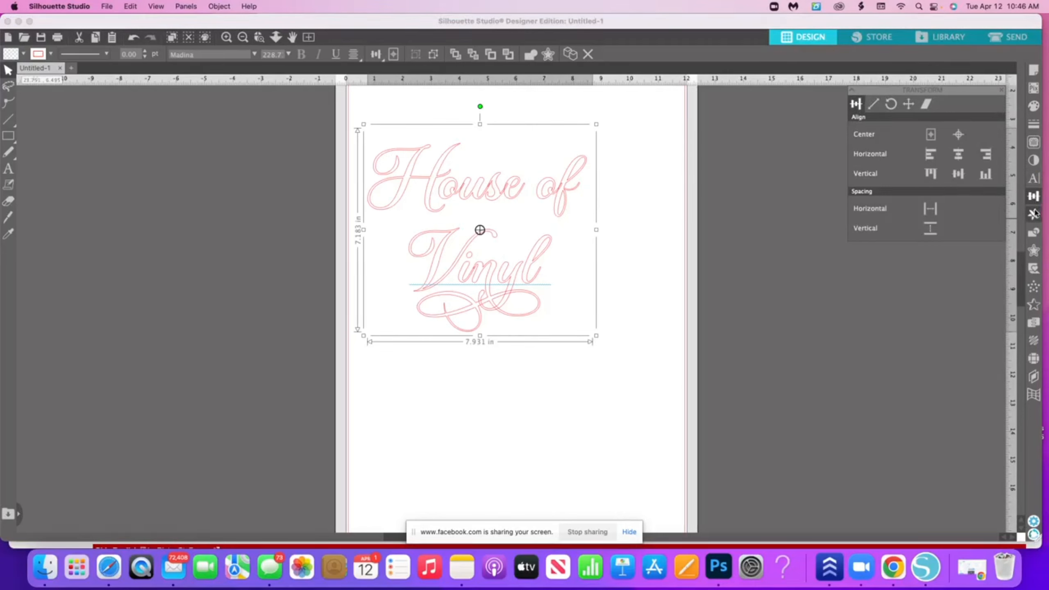
key(Down)
key(Down)
scroll(703, 223, up, 1)
scroll(704, 224, down, 1)
click(704, 224)
scroll(705, 225, up, 3)
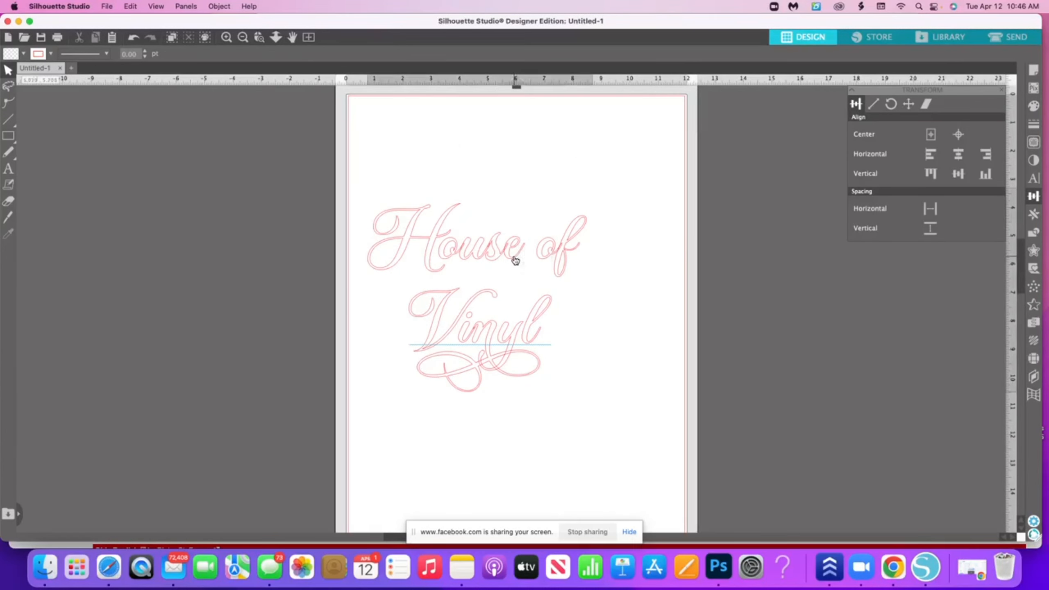
drag(514, 256, 501, 234)
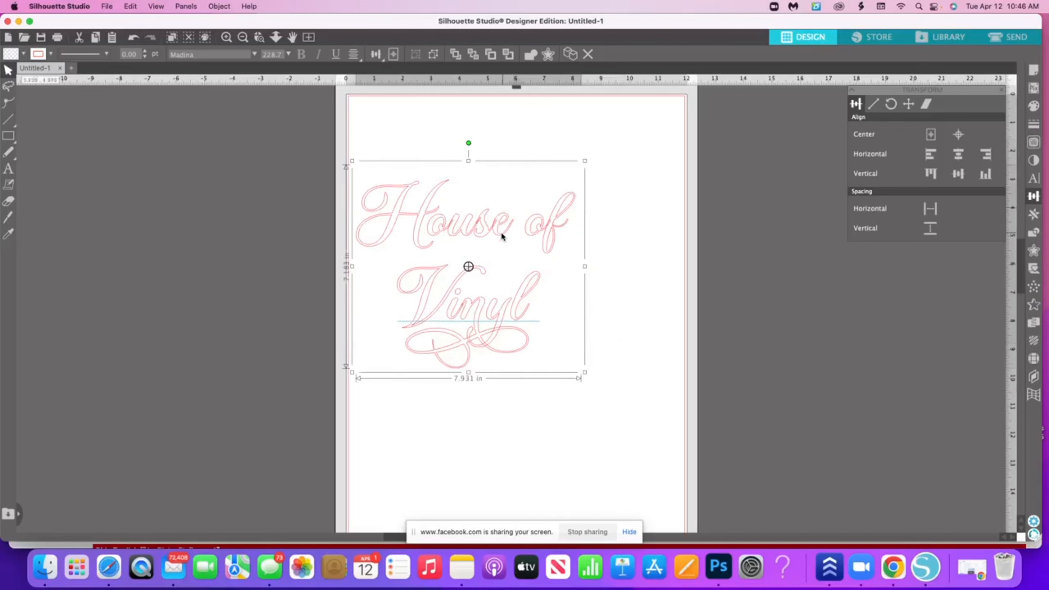
- Move the House of Vinyl text lower and center it both ways on the page
drag(494, 277, 494, 279)
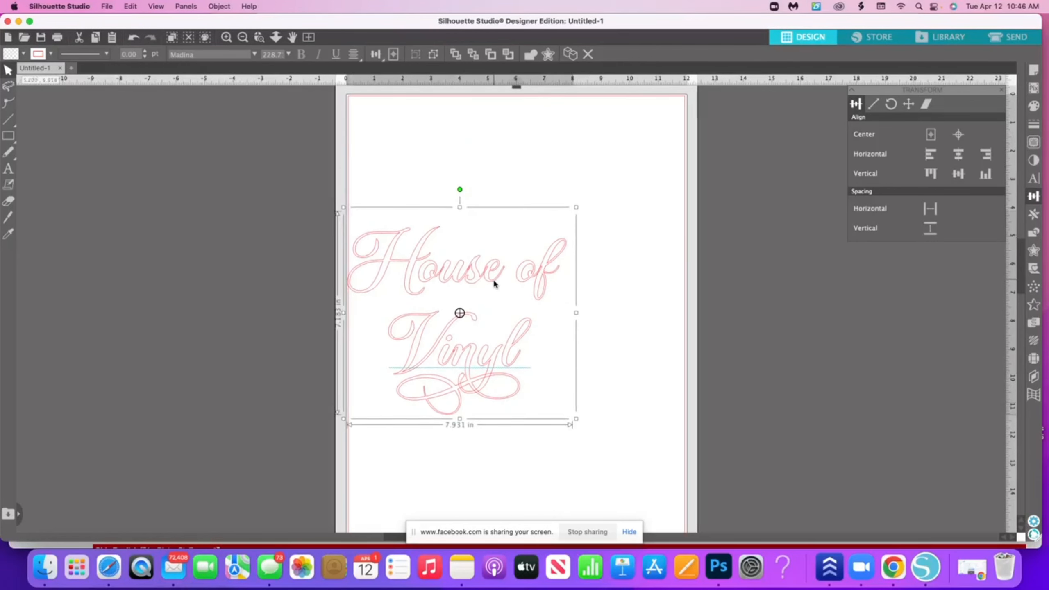
click(724, 308)
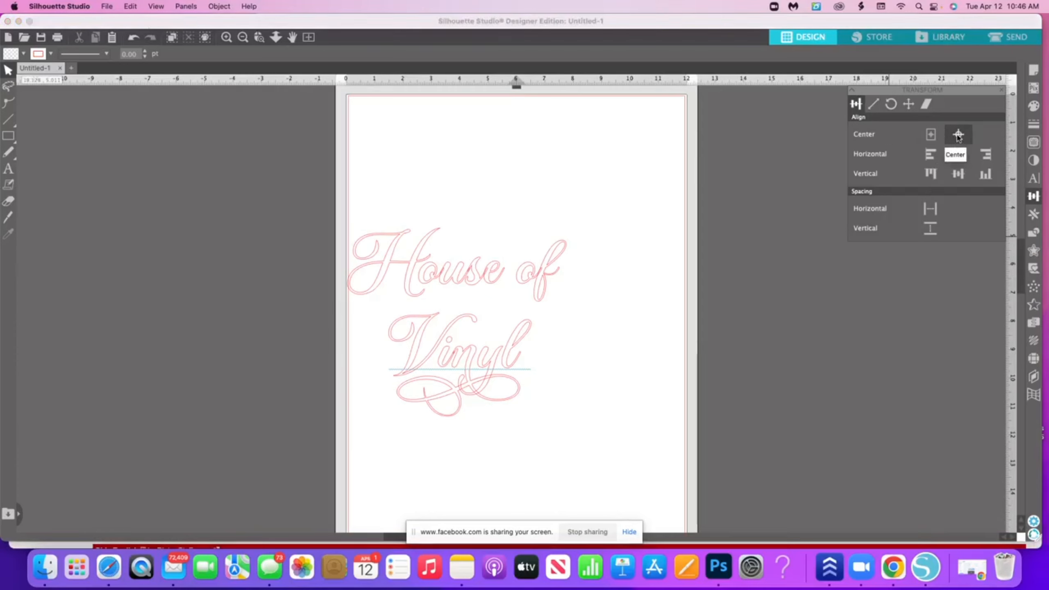
click(471, 275)
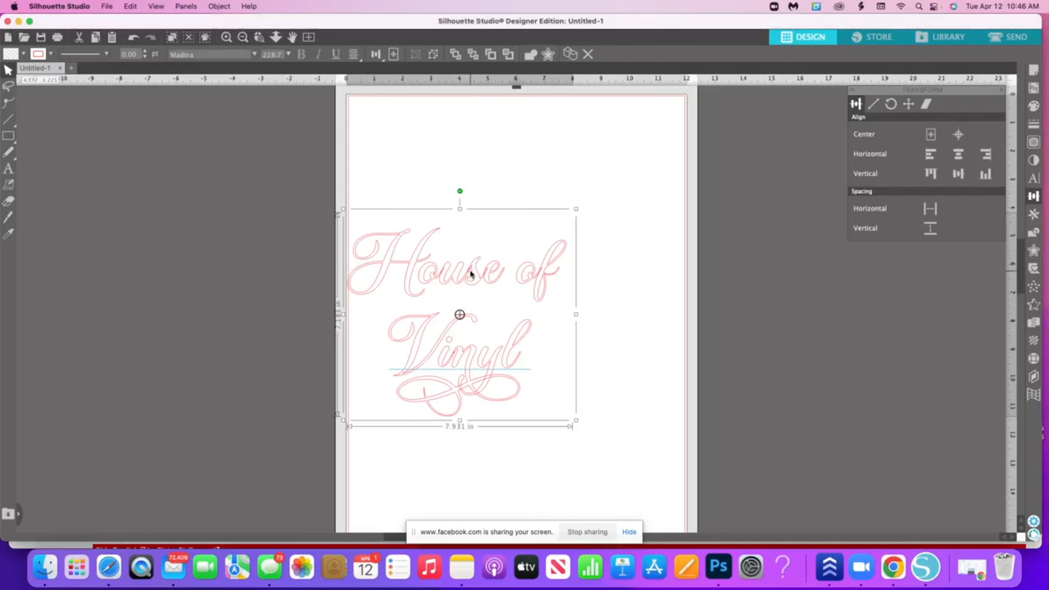
click(959, 134)
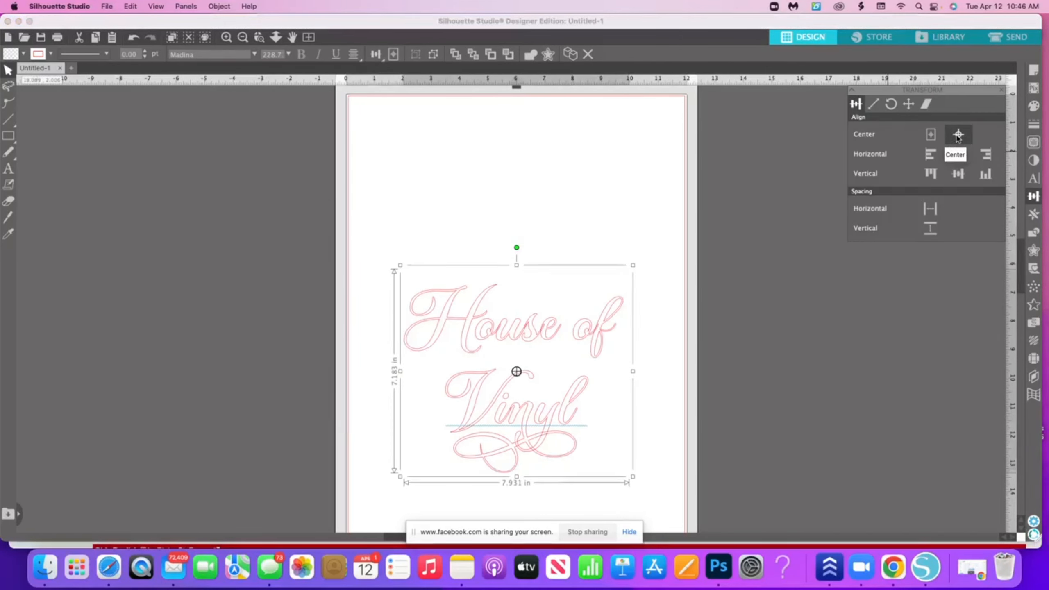
- Try aligning the text to the page's left edge, right edge, top edge and vertical middle in turn
scroll(783, 345, down, 3)
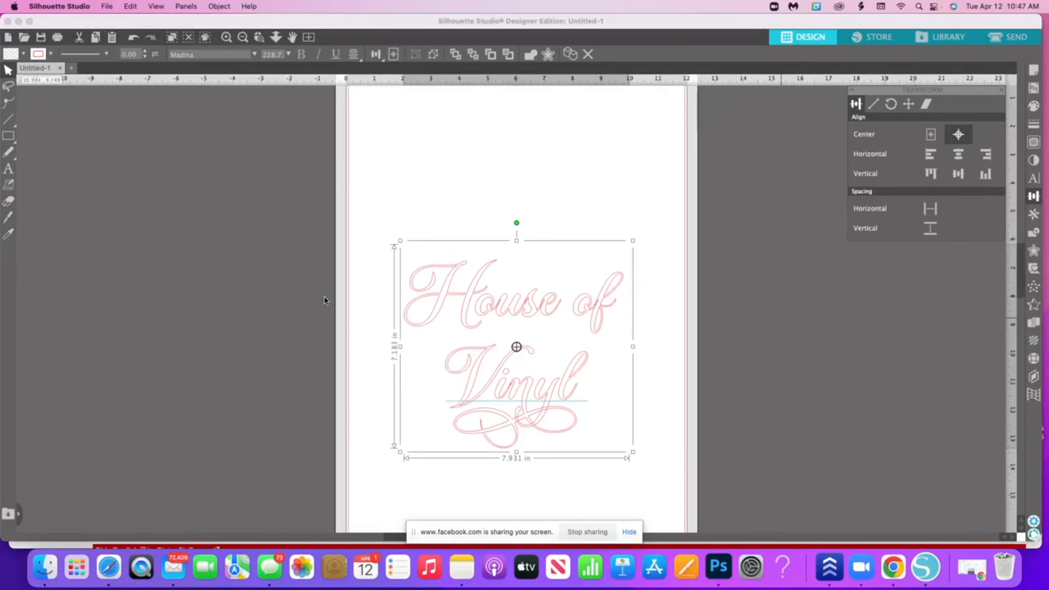
click(243, 37)
click(243, 37)
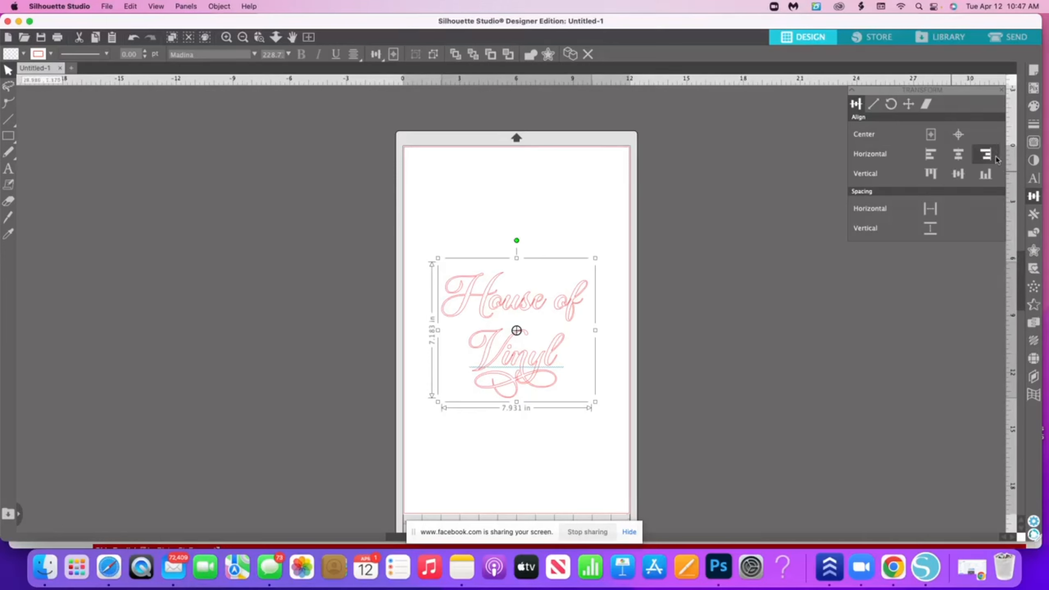
click(930, 154)
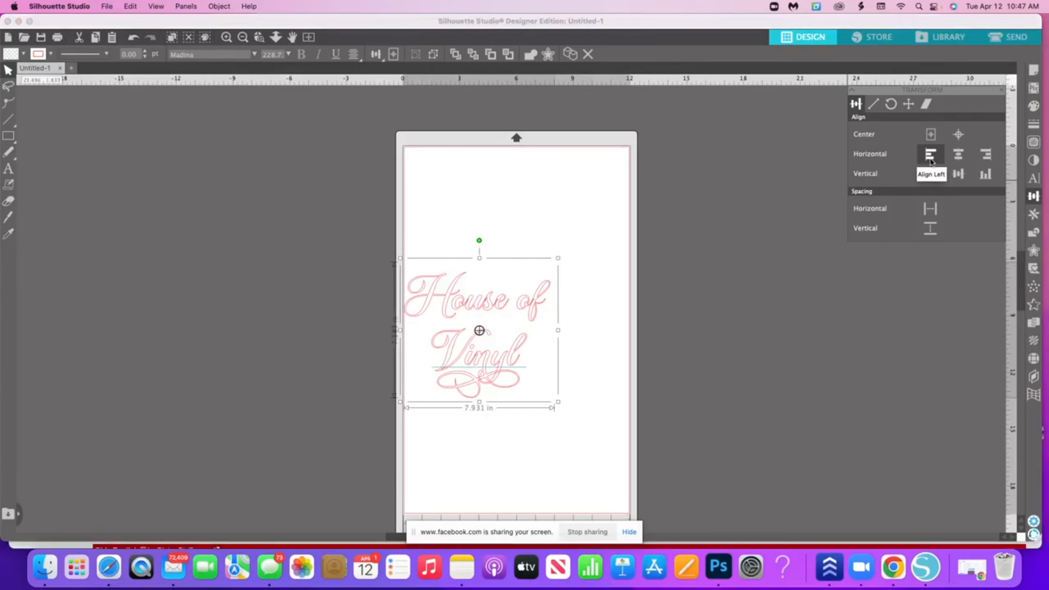
click(986, 155)
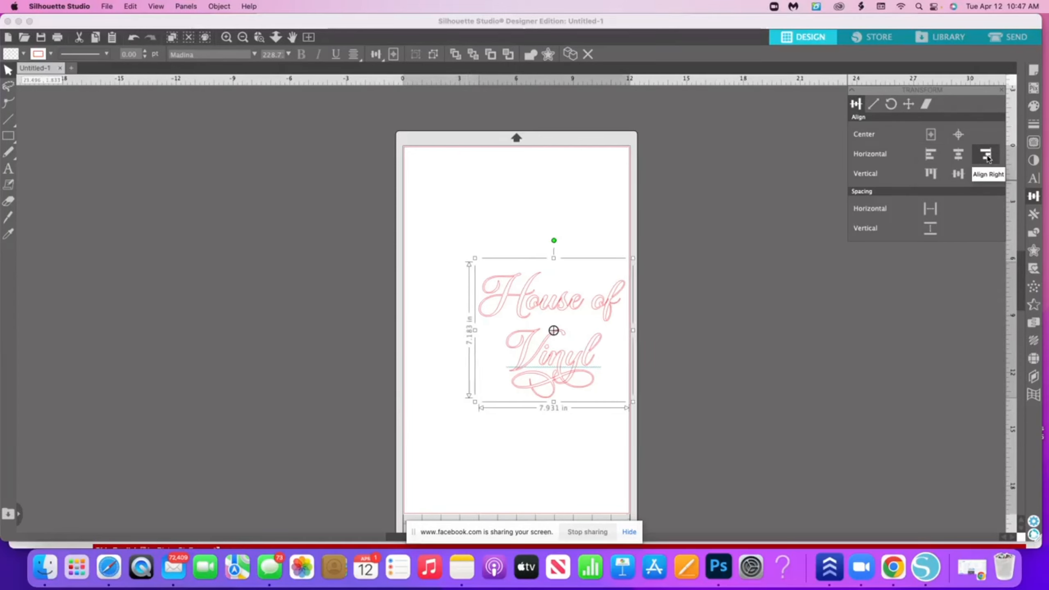
click(931, 174)
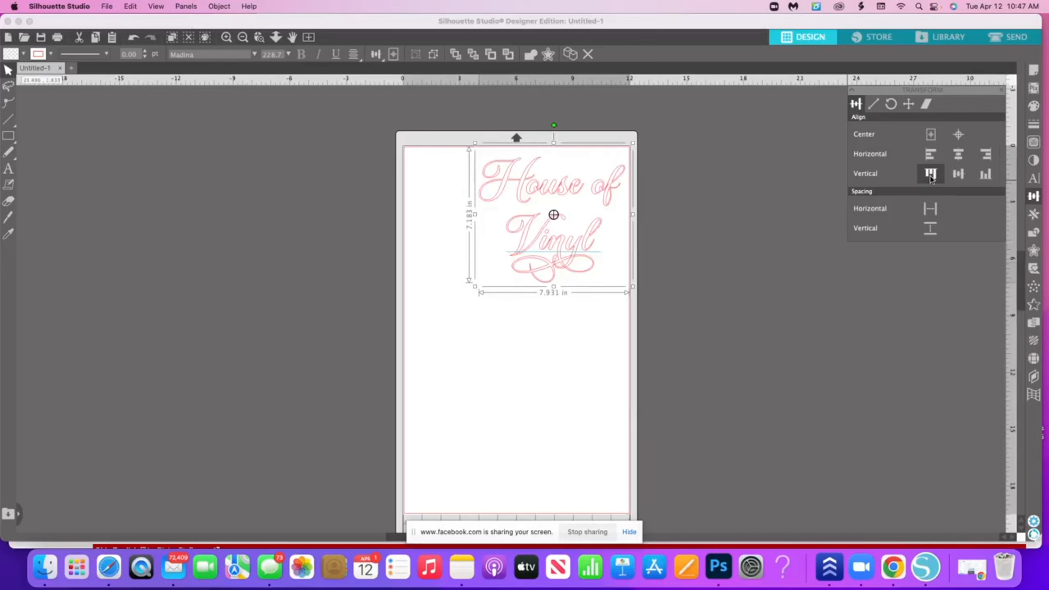
click(956, 175)
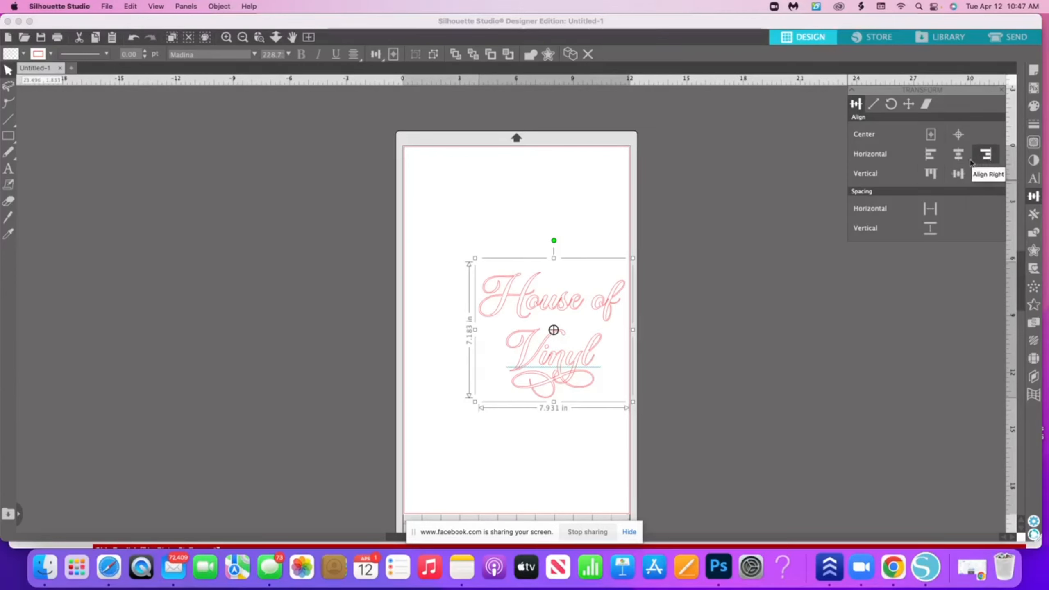
- Center the text horizontally at the top of the page and move it about 0.75 in down
click(957, 154)
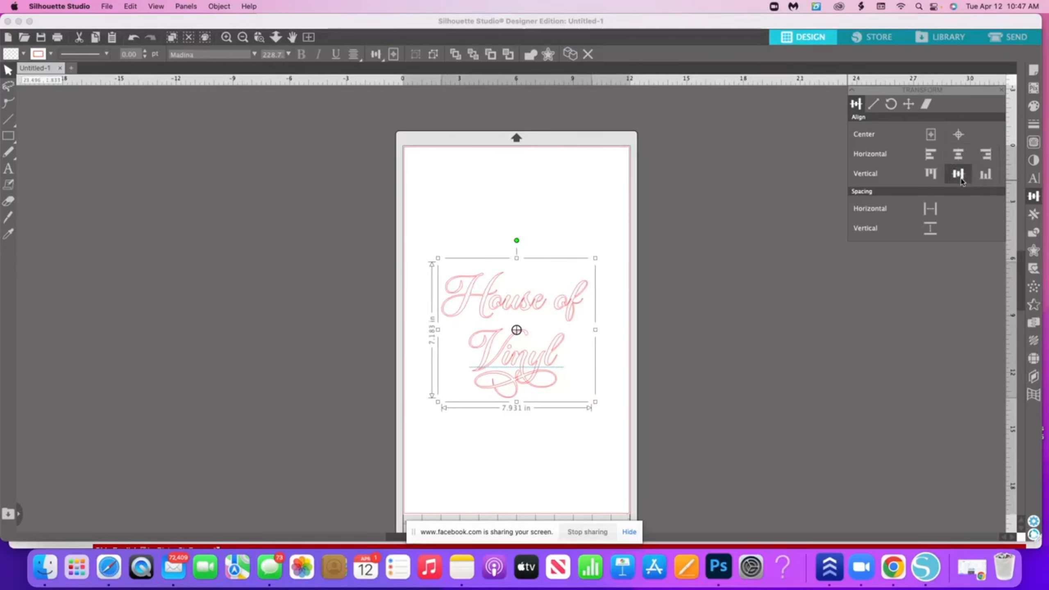
click(931, 175)
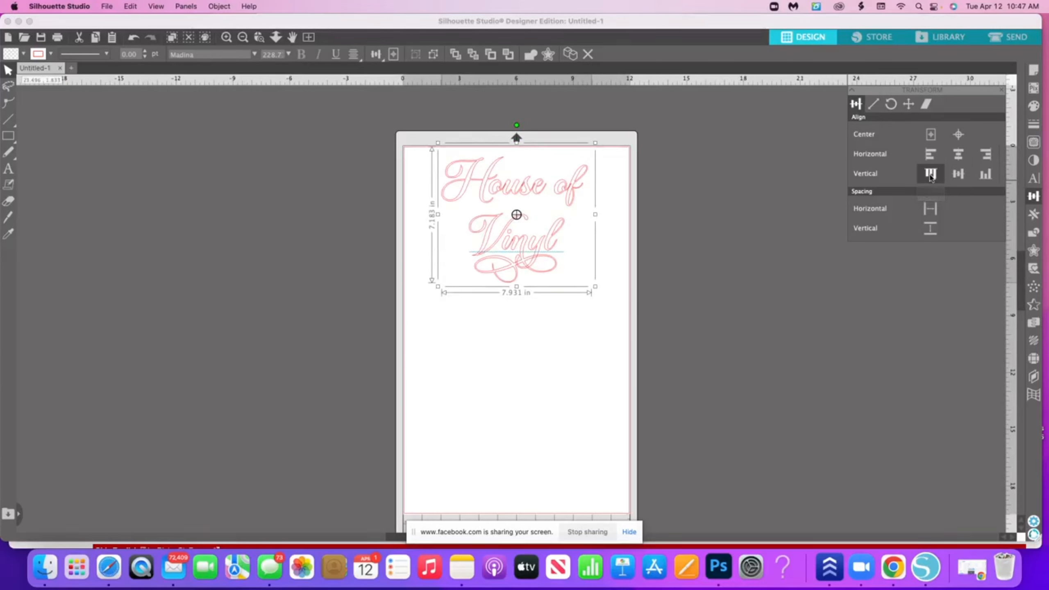
click(874, 105)
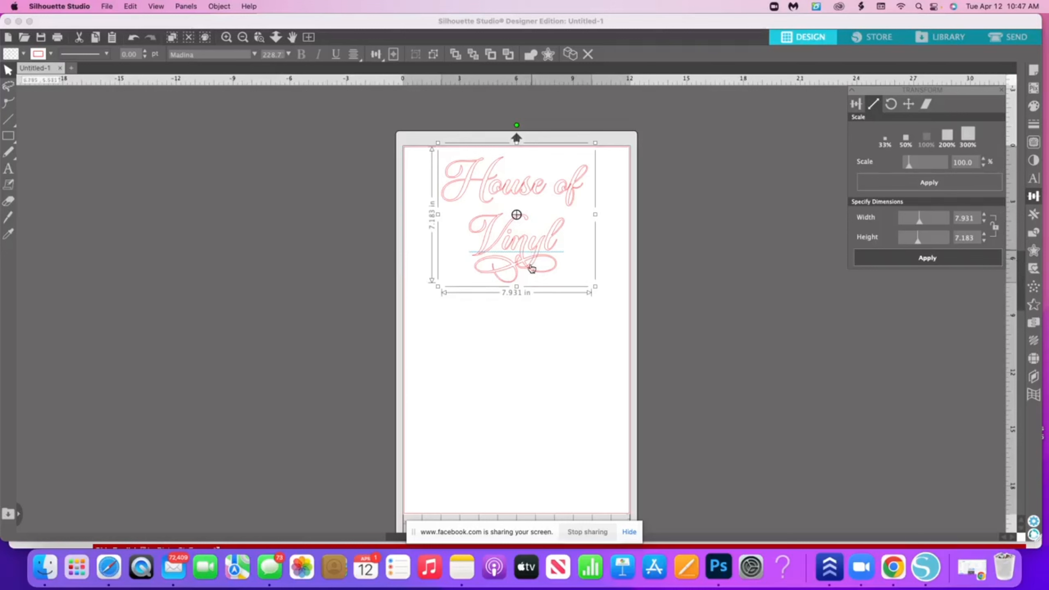
drag(532, 251, 530, 265)
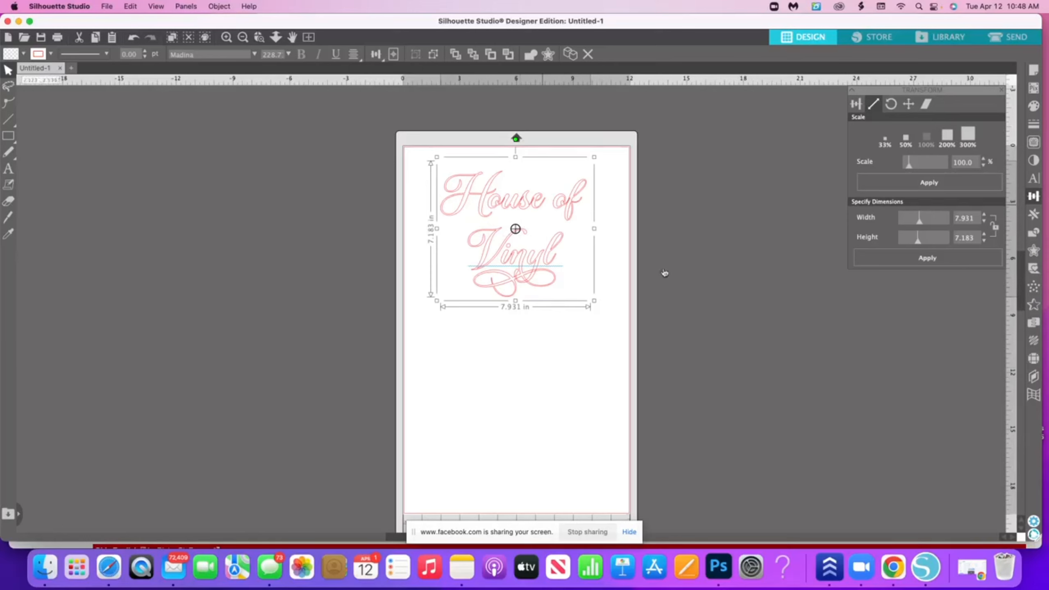
- Enlarge the text freehand to about 8.52 in wide, and set its exact dimensions to 8.5 in wide and 7.5 in high
mouse_move(595, 302)
mouse_down()
mouse_move(628, 342)
mouse_move(591, 312)
mouse_up()
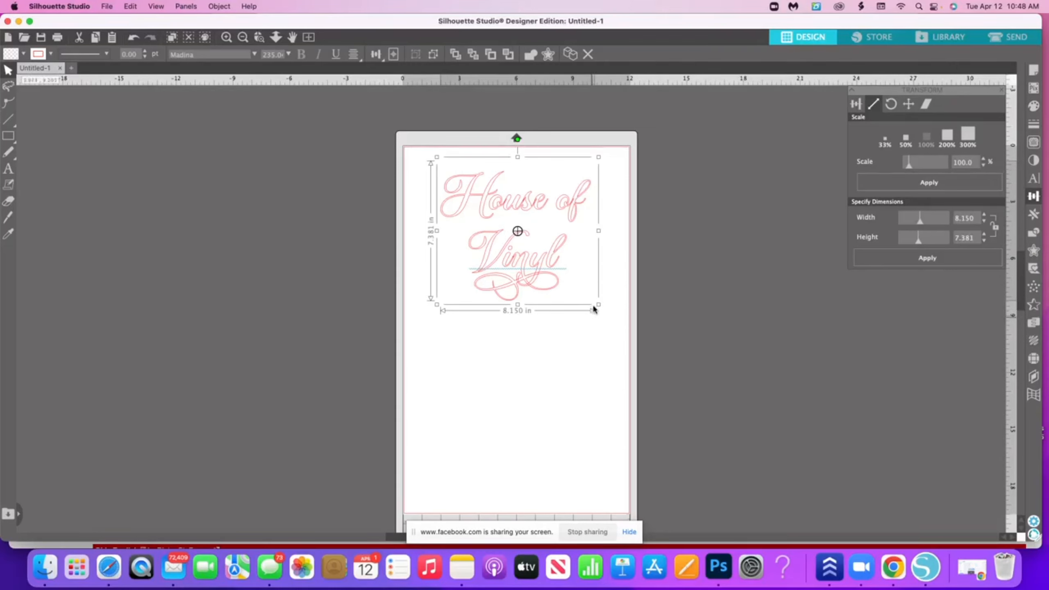
drag(599, 305, 603, 316)
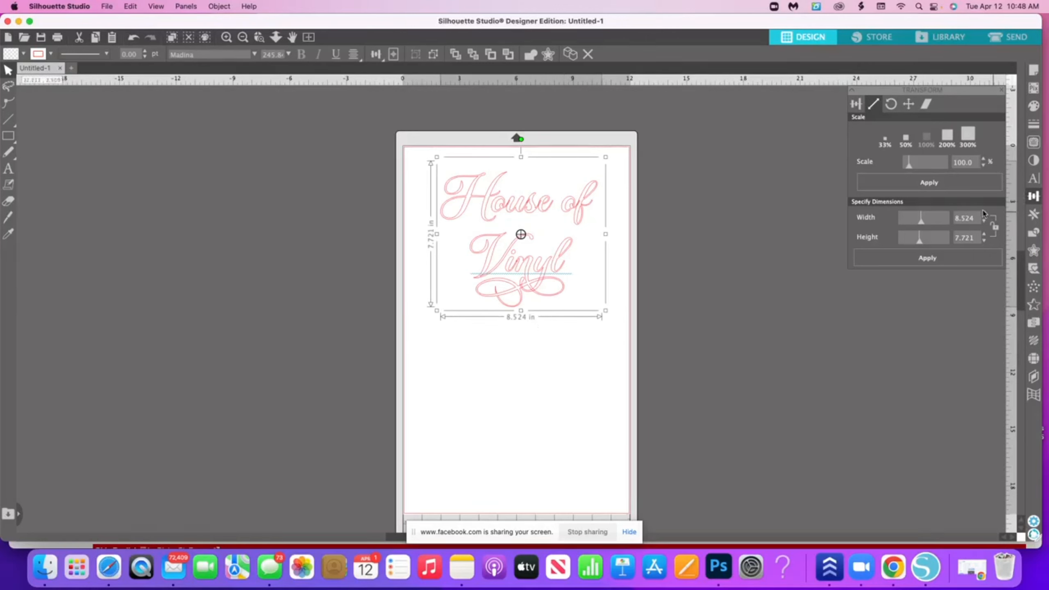
click(996, 227)
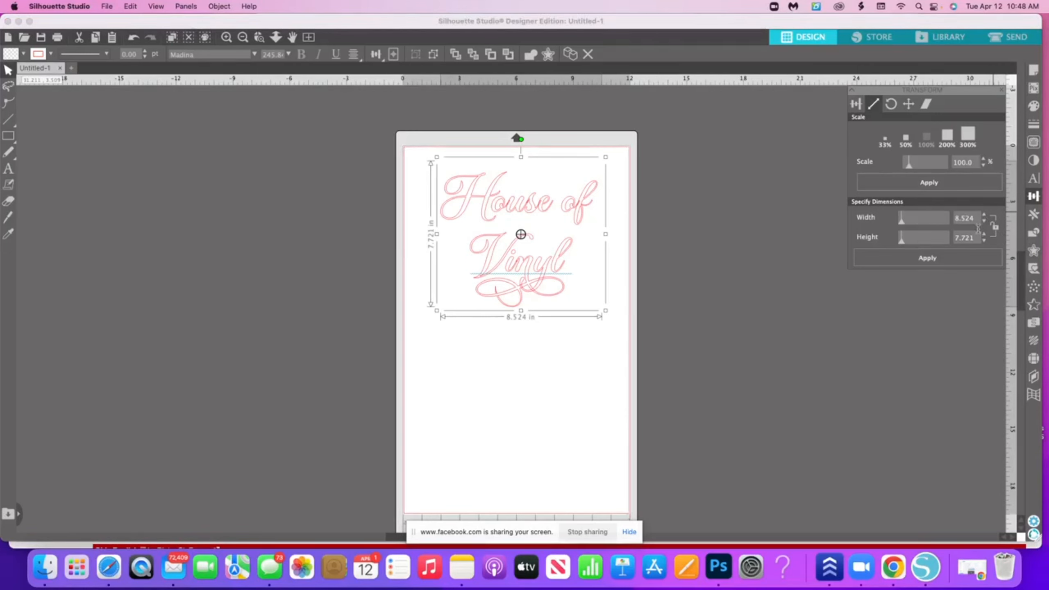
double_click(980, 218)
text(8.5)
key(Tab)
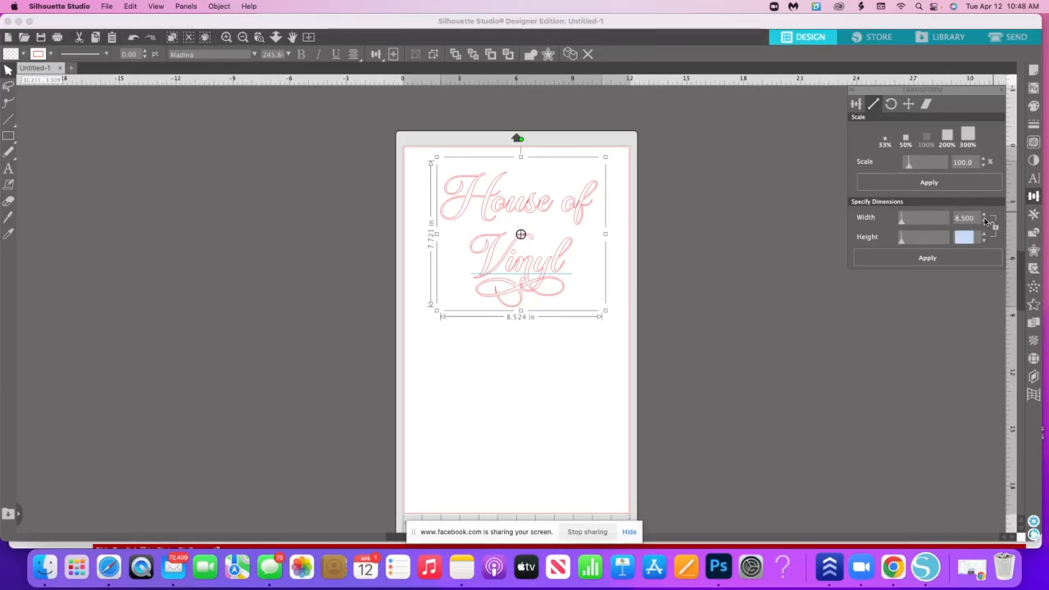
text(7.500)
key(Return)
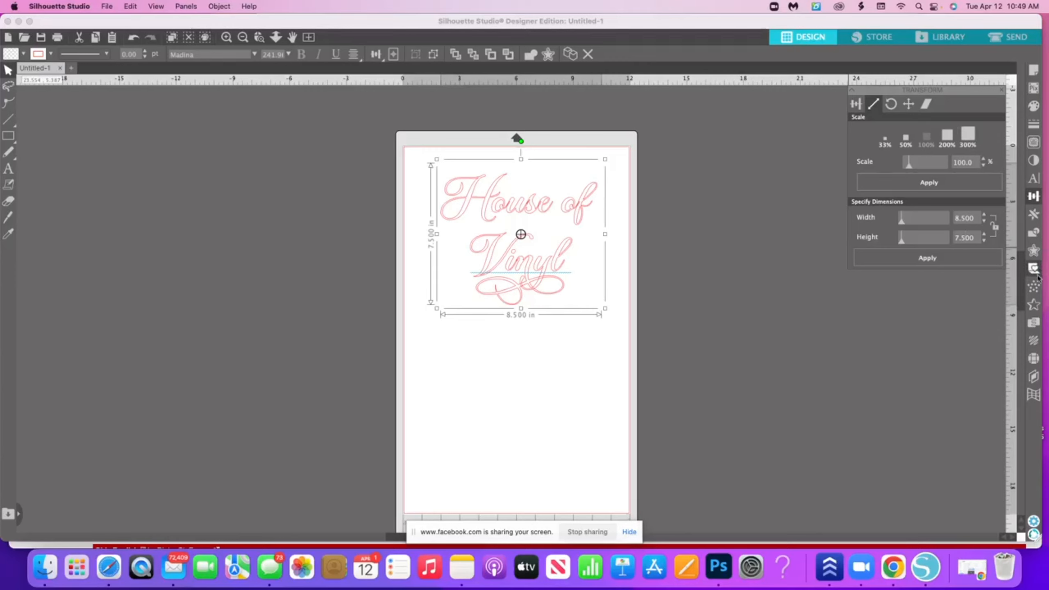
click(1034, 196)
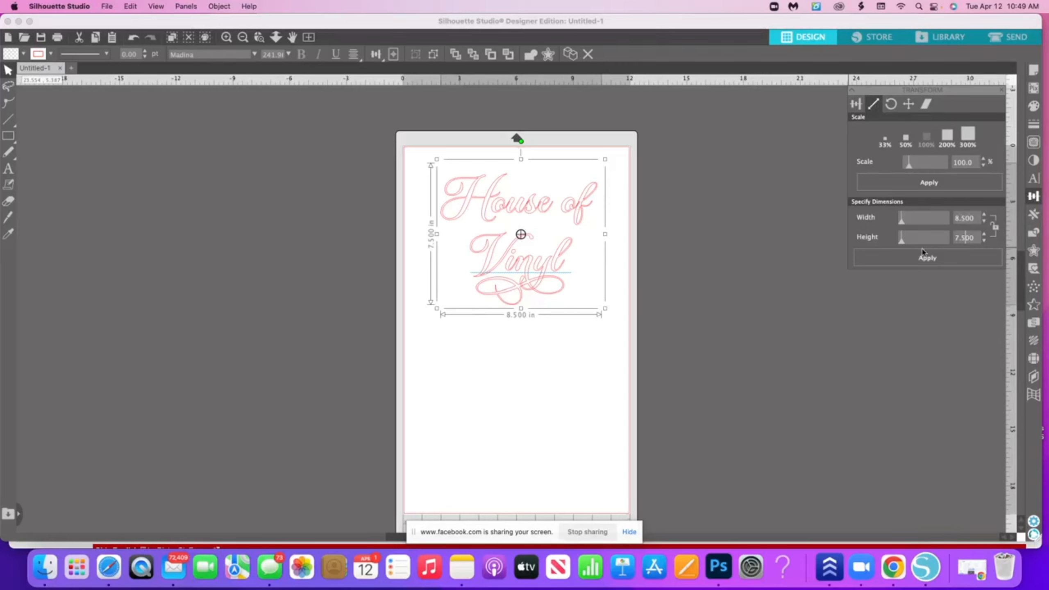
click(994, 227)
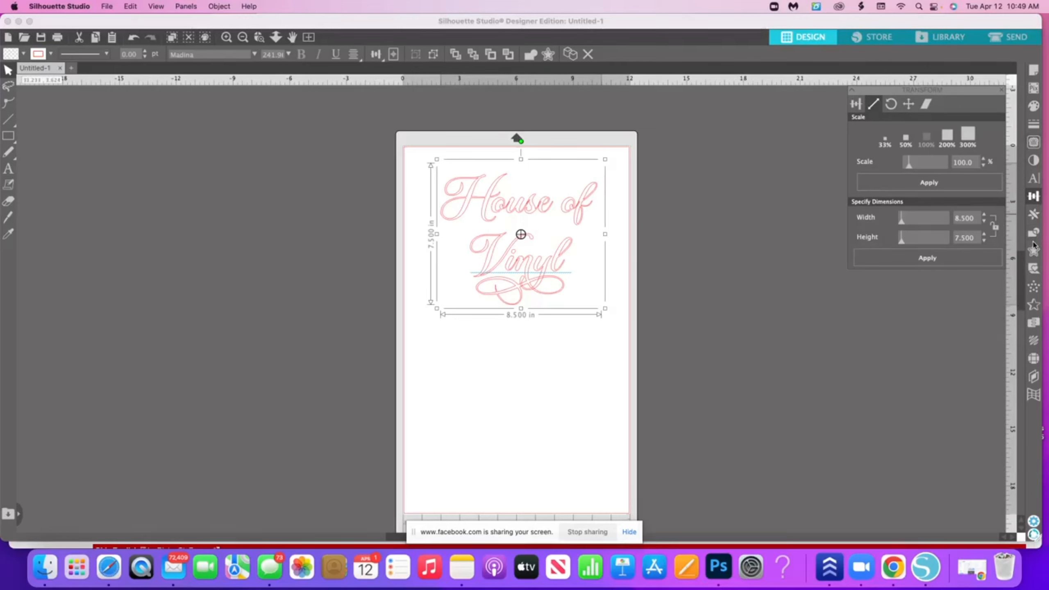
- Weld the House of Vinyl lettering so its overlapping letters merge, and deselect it
drag(420, 155, 604, 312)
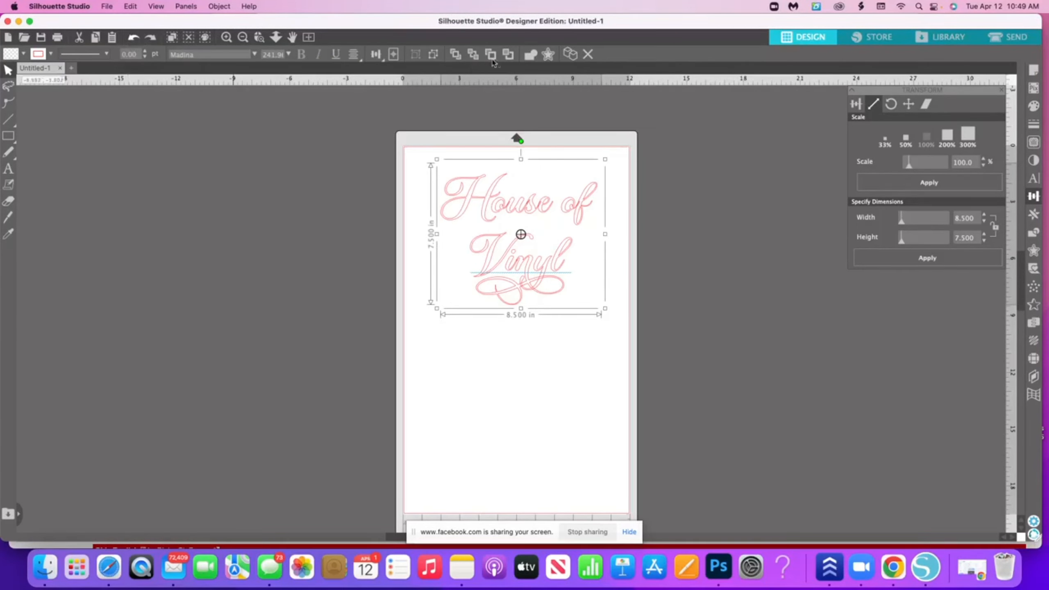
click(226, 38)
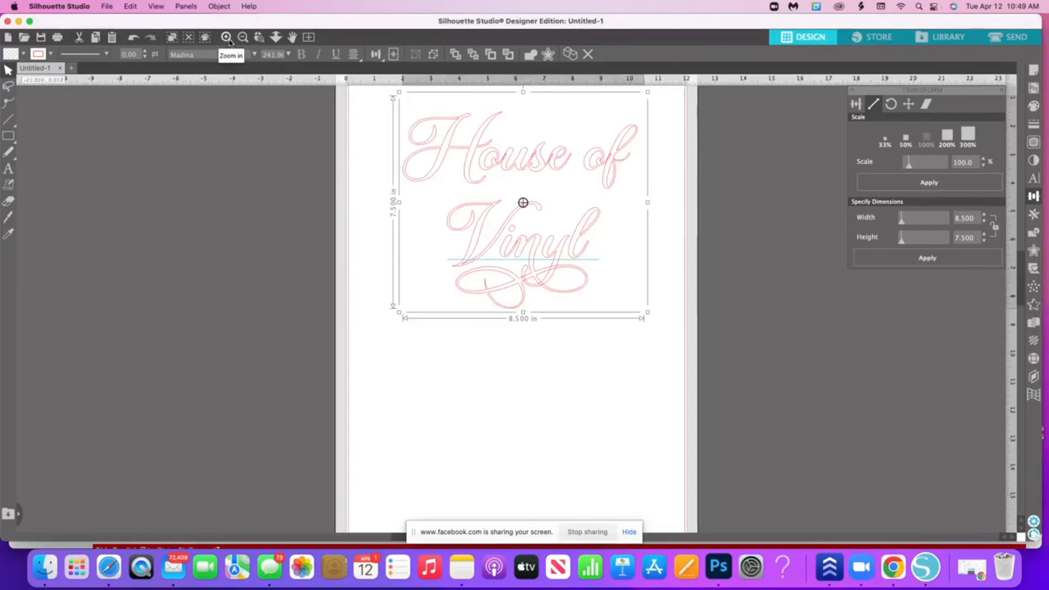
scroll(512, 232, down, 2)
scroll(519, 242, up, 2)
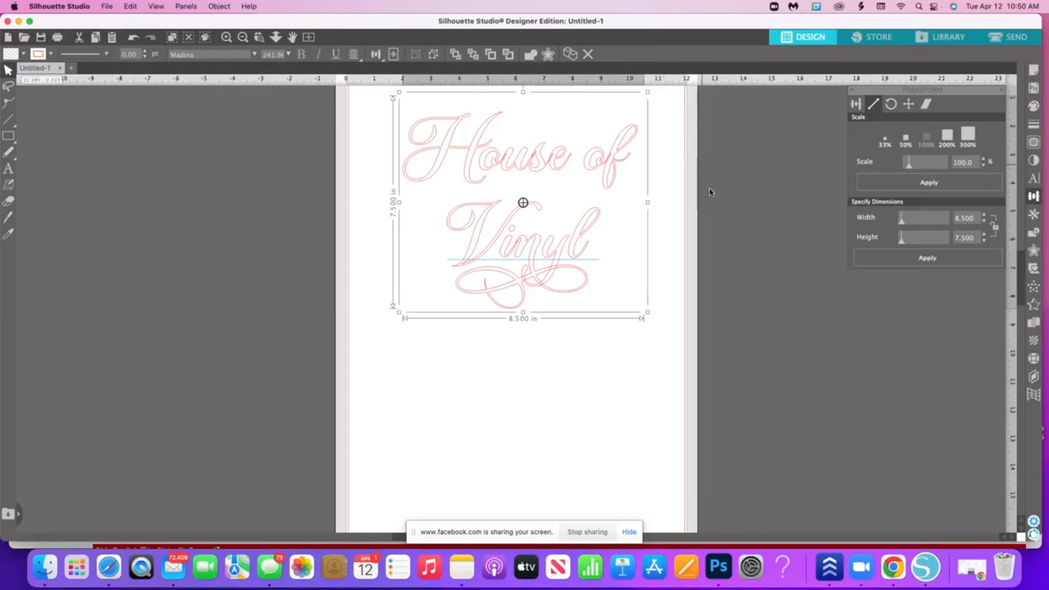
click(531, 55)
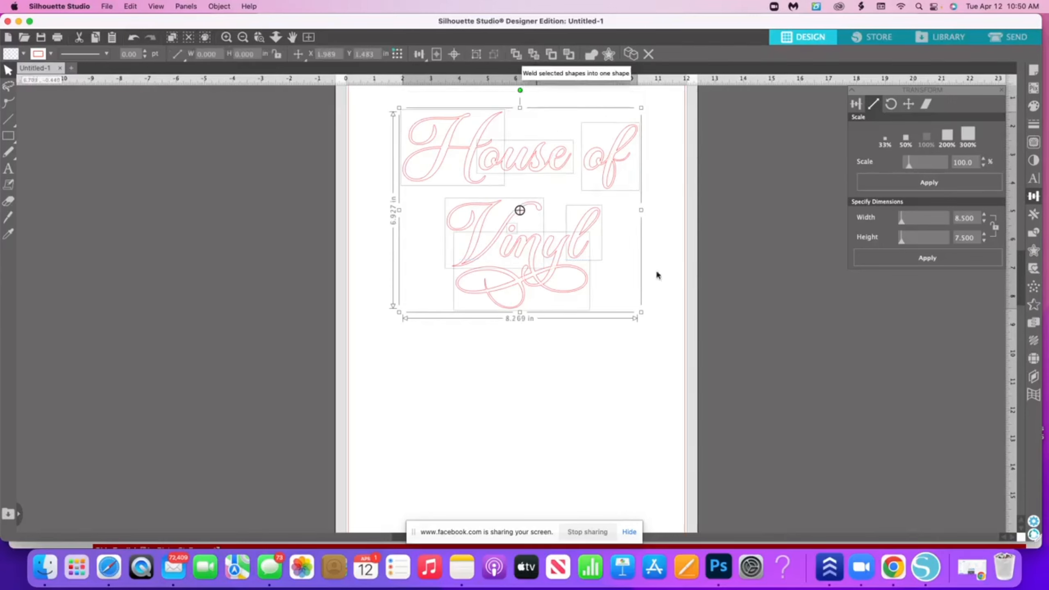
click(745, 341)
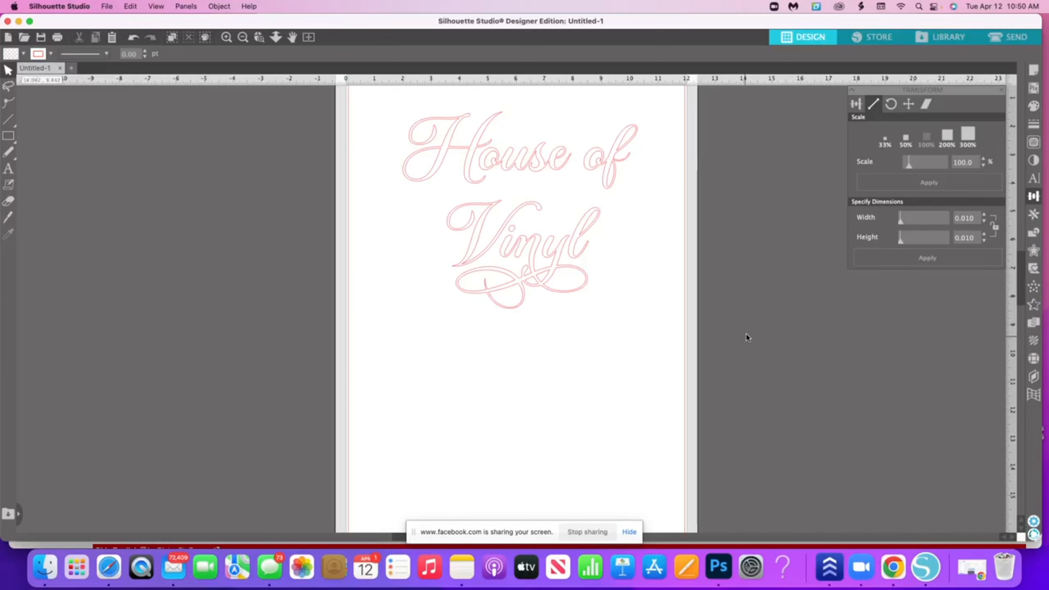
- Check the welded lettering piece by piece to see which parts select separately
click(465, 140)
drag(681, 248, 706, 284)
click(329, 131)
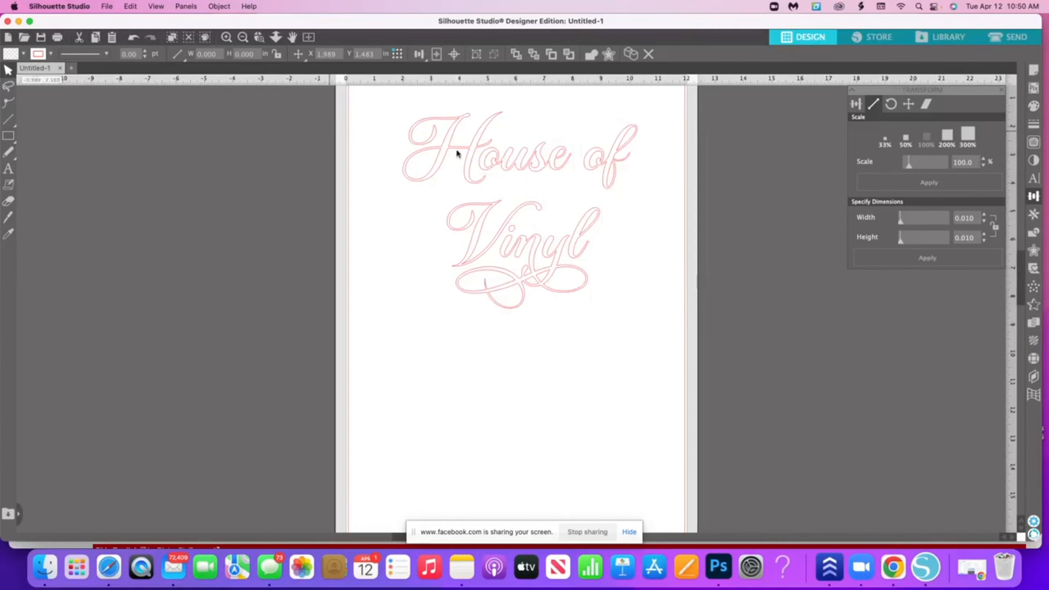
click(493, 168)
click(600, 175)
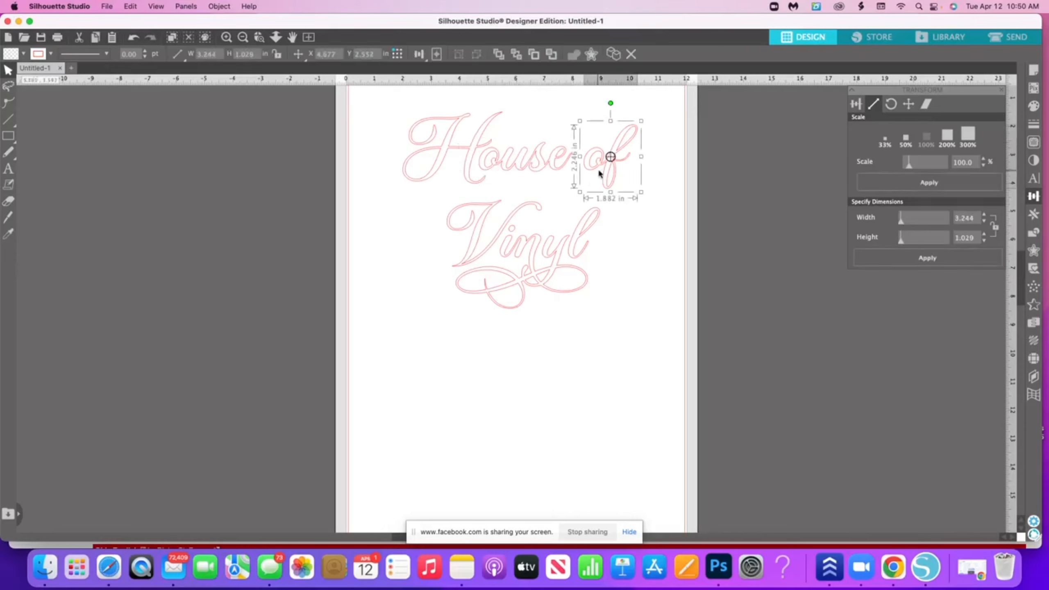
click(576, 260)
click(490, 261)
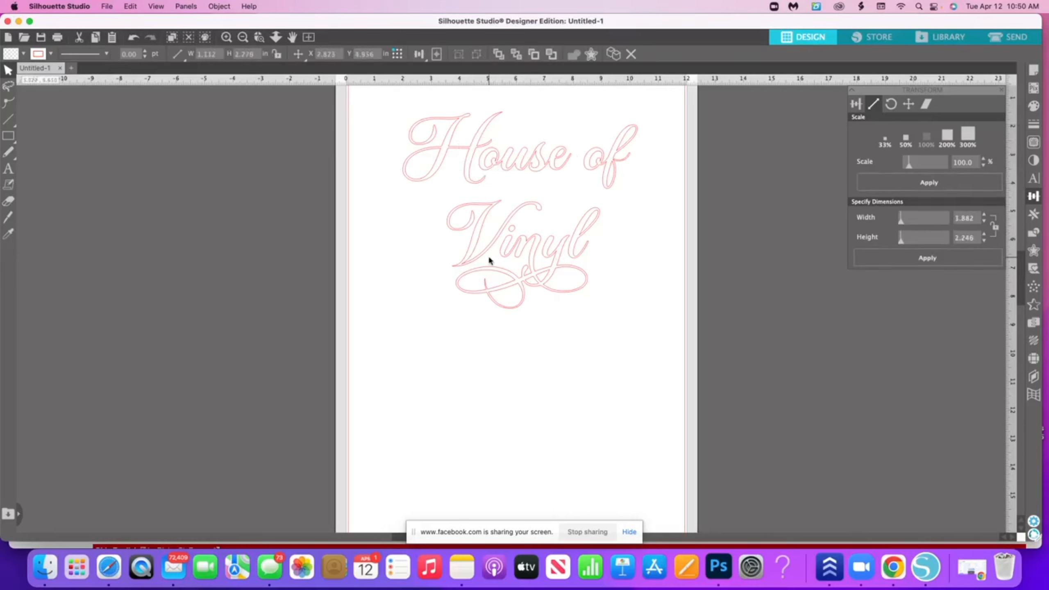
- Select all the welded pieces of House of Vinyl and group them
drag(663, 312, 343, 122)
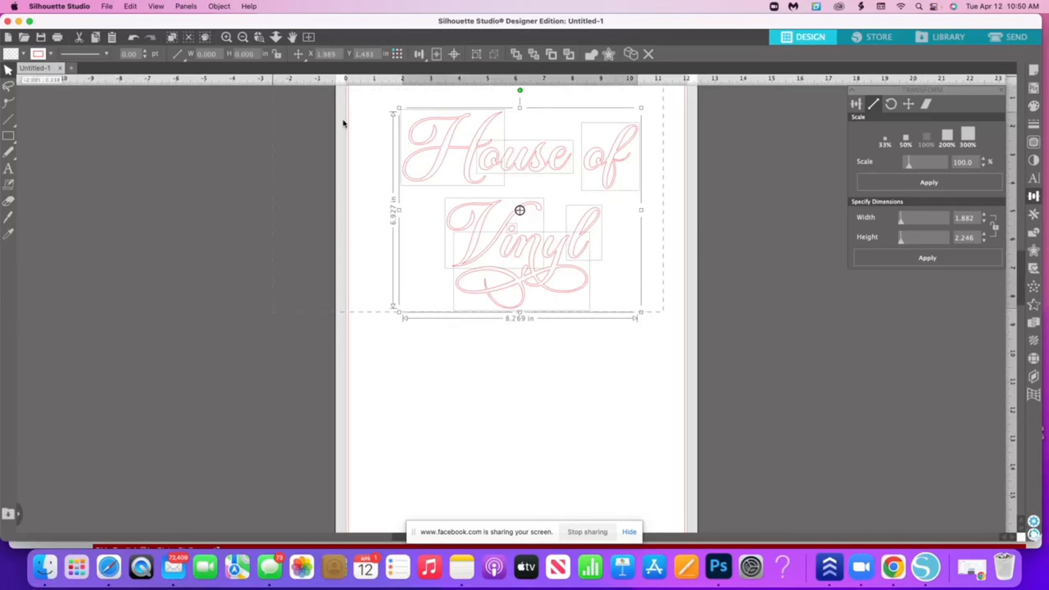
right_click(517, 157)
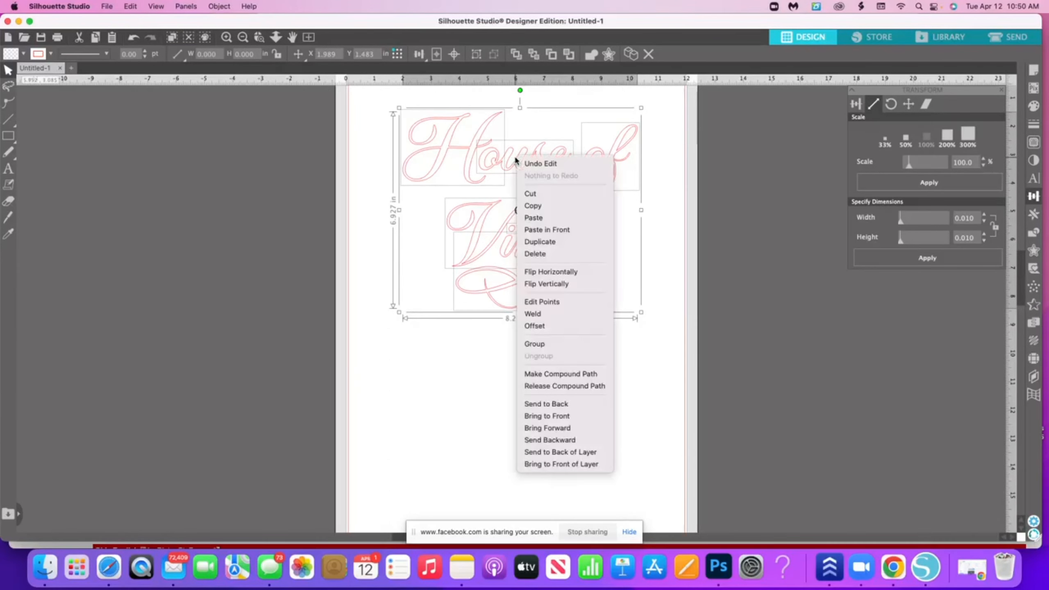
click(572, 345)
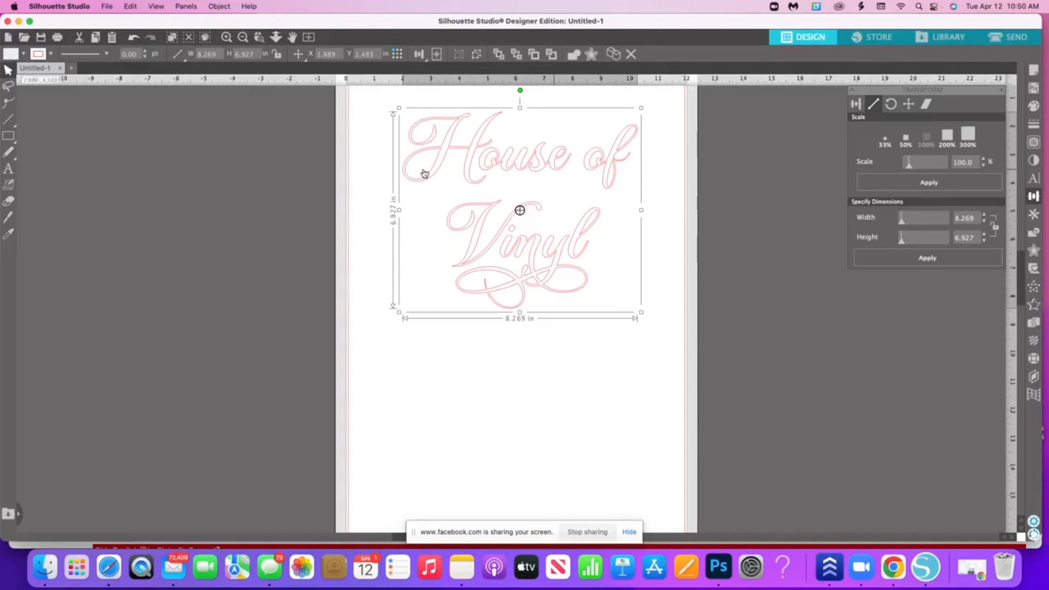
- Undo the grouping of the lettering and the selection changes before it
click(133, 38)
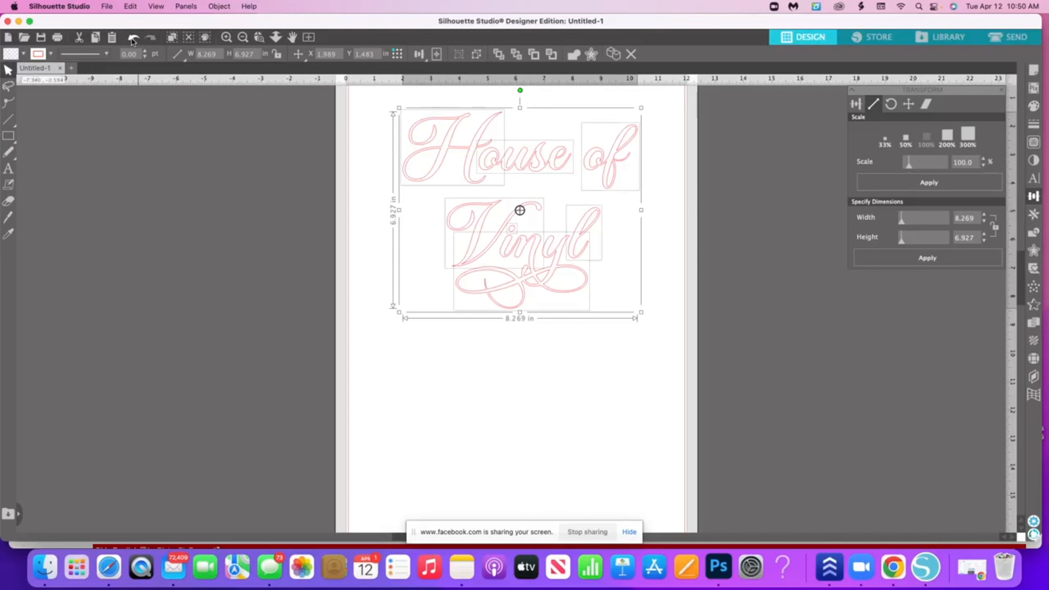
click(133, 38)
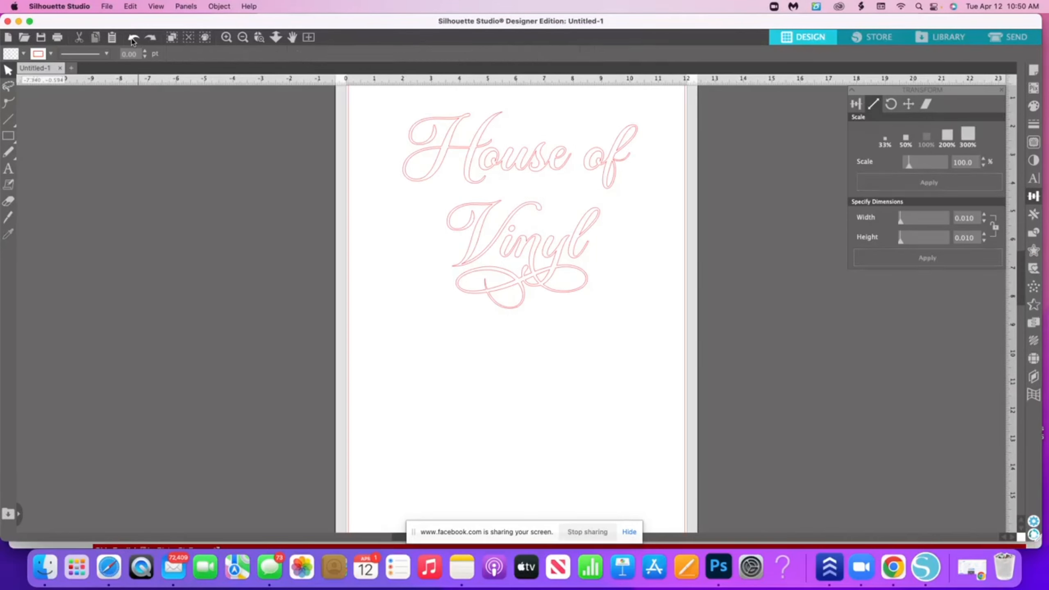
click(133, 38)
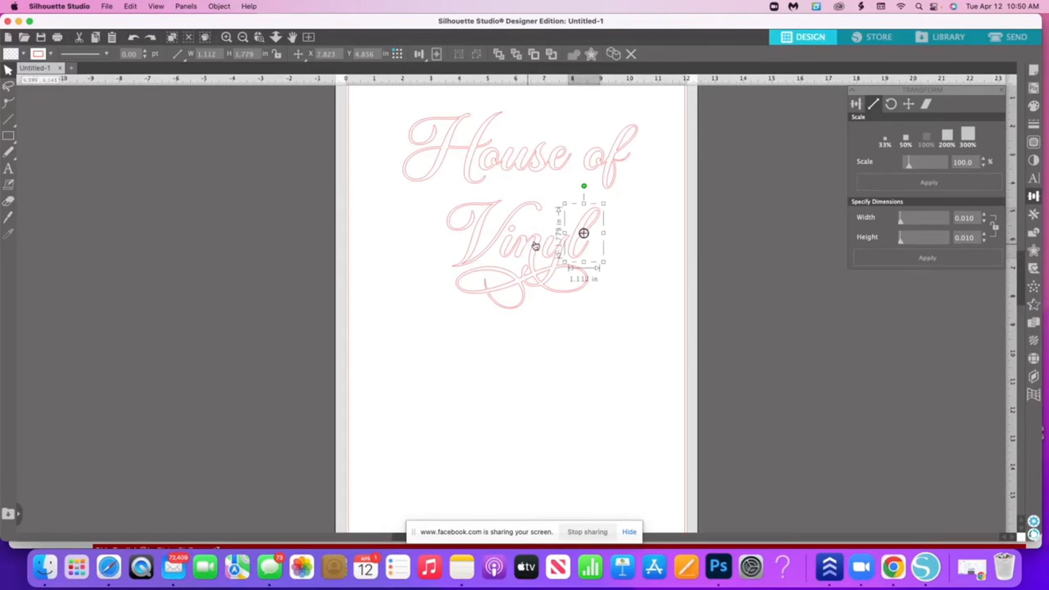
- Undo the welding of the House of Vinyl lettering along with the selection changes made since, and deselect it
click(133, 38)
click(132, 38)
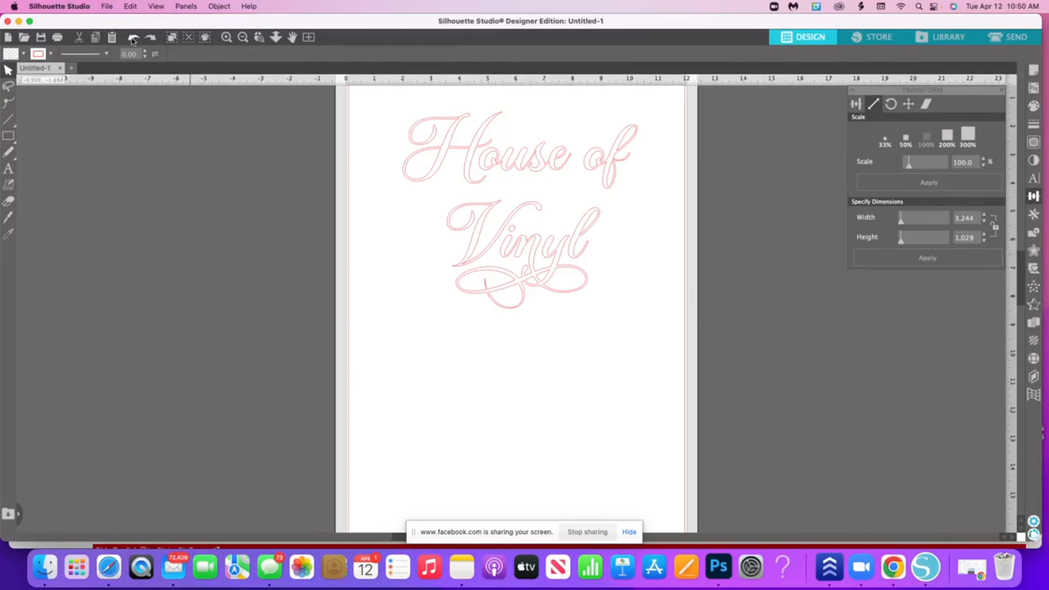
click(132, 38)
click(132, 38)
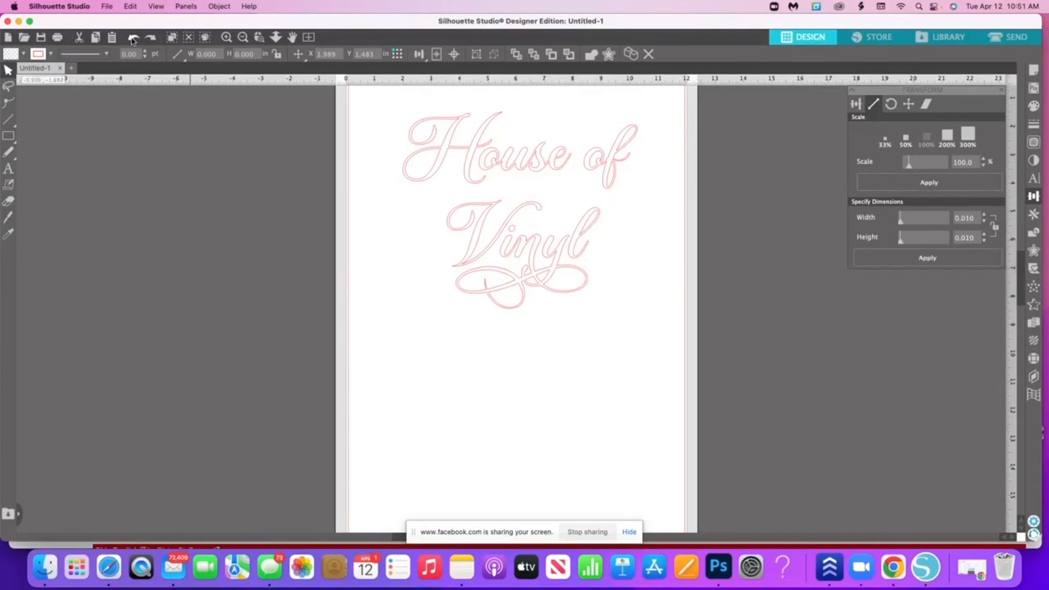
click(132, 38)
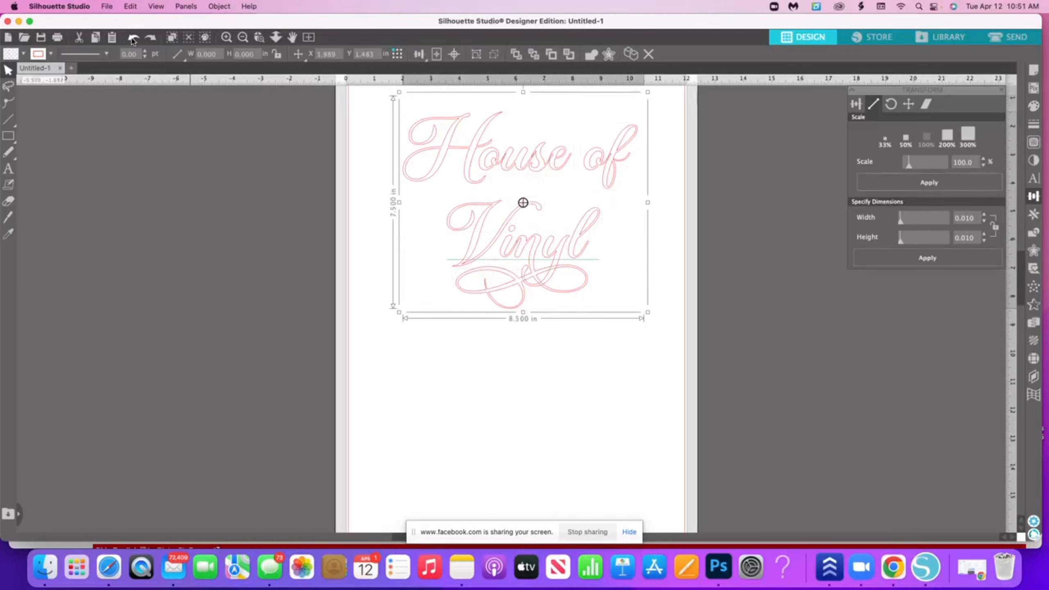
click(535, 364)
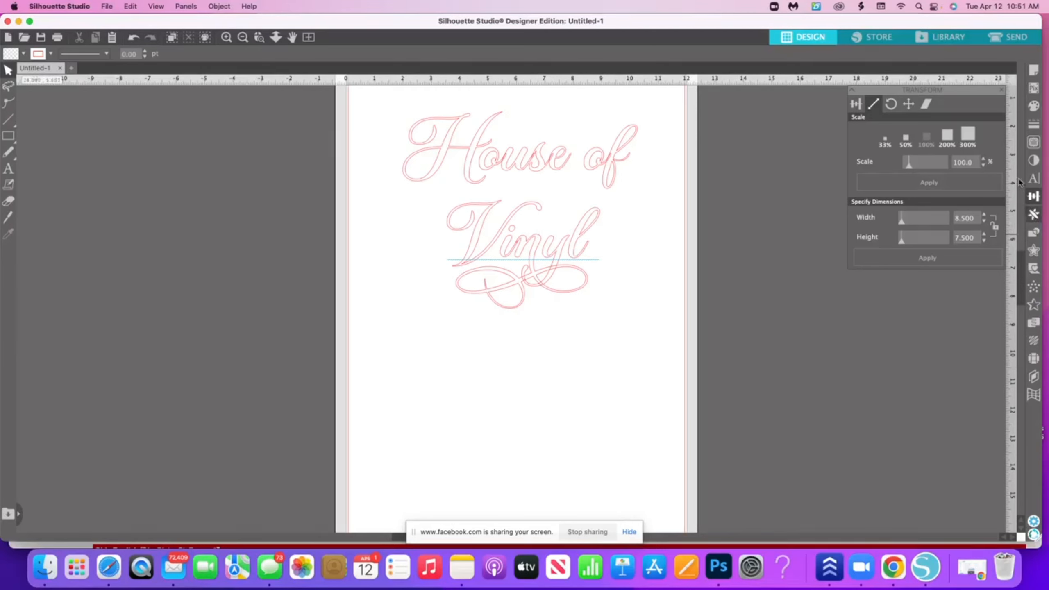
- Bring up the Replicate options, move the House of Vinyl text into the page's upper-left corner, and deselect it
click(1035, 214)
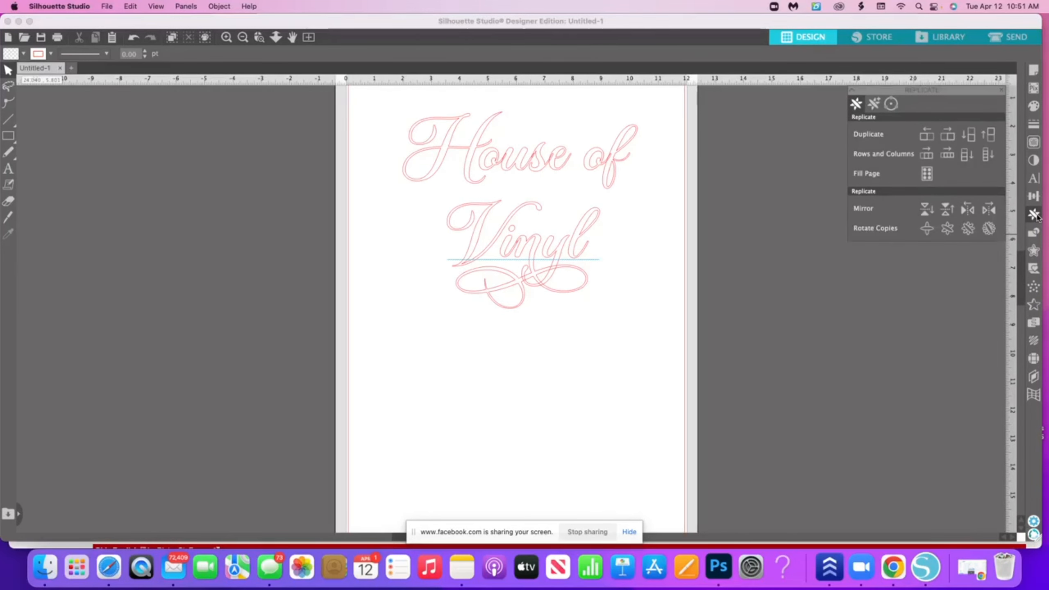
click(466, 168)
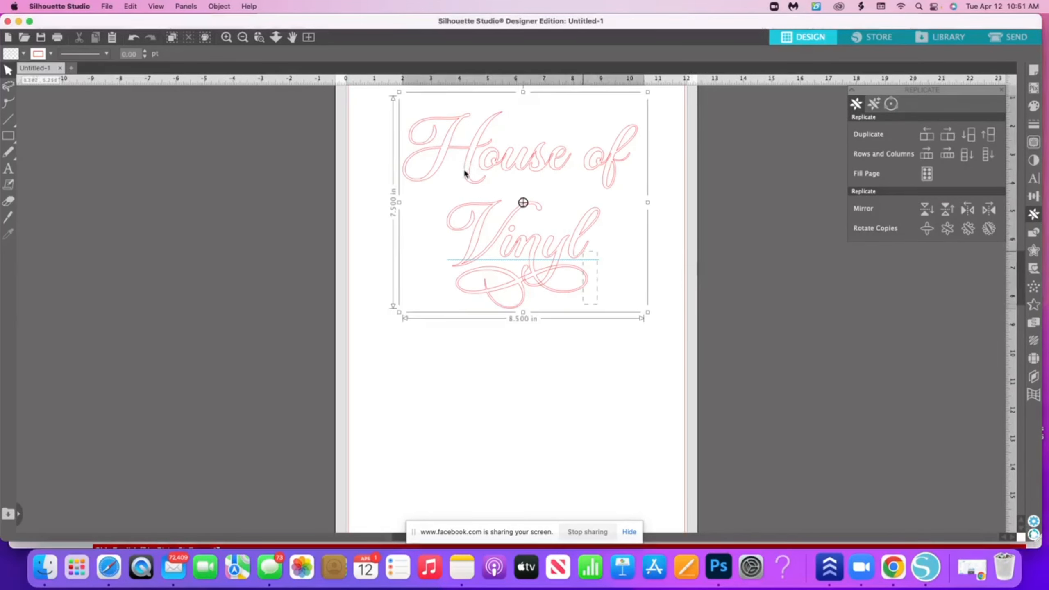
drag(460, 153, 428, 138)
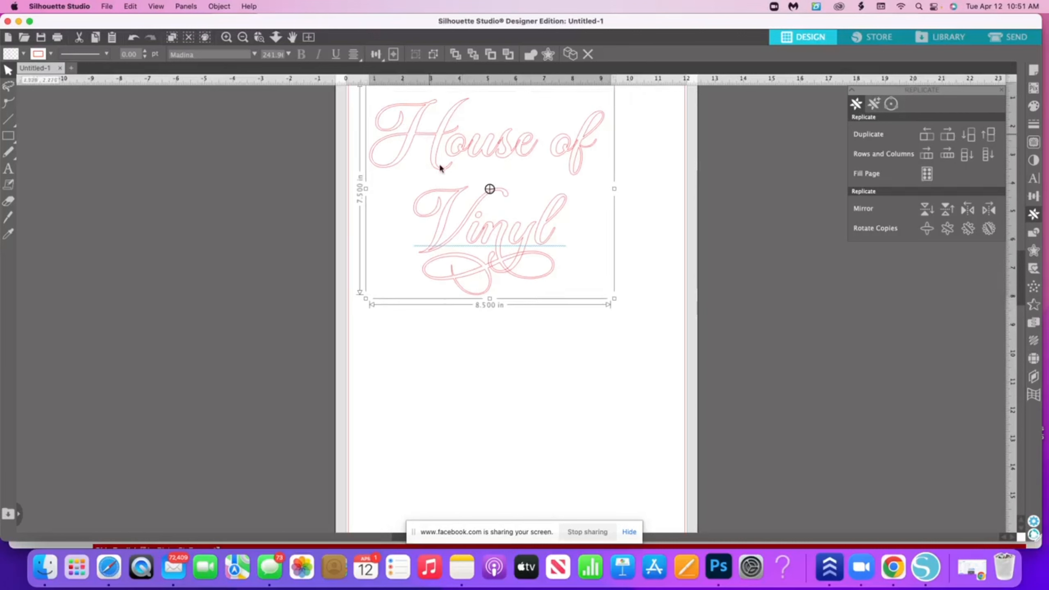
scroll(440, 188, up, 5)
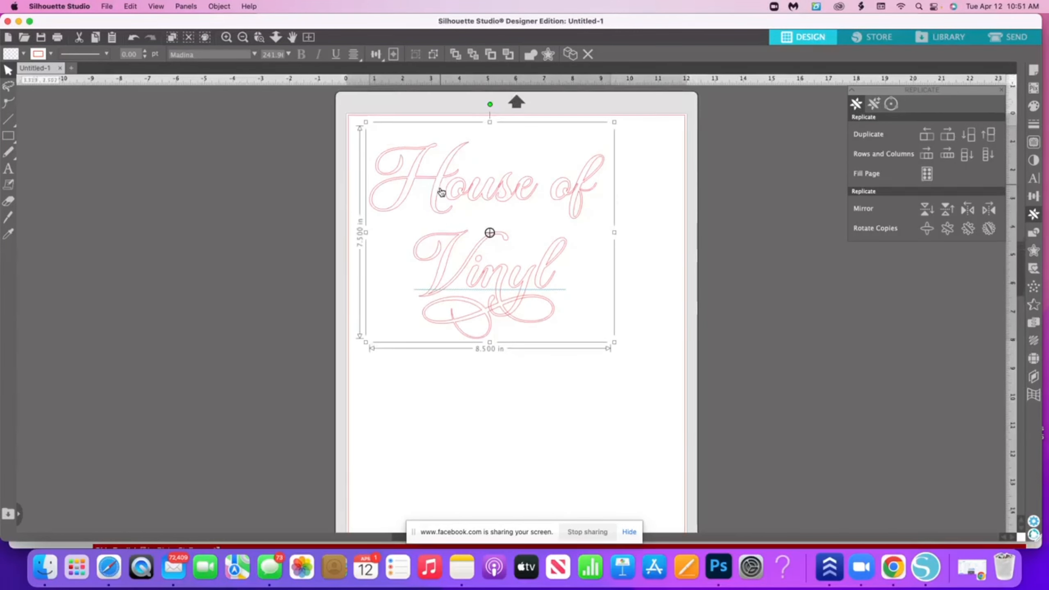
scroll(473, 230, up, 4)
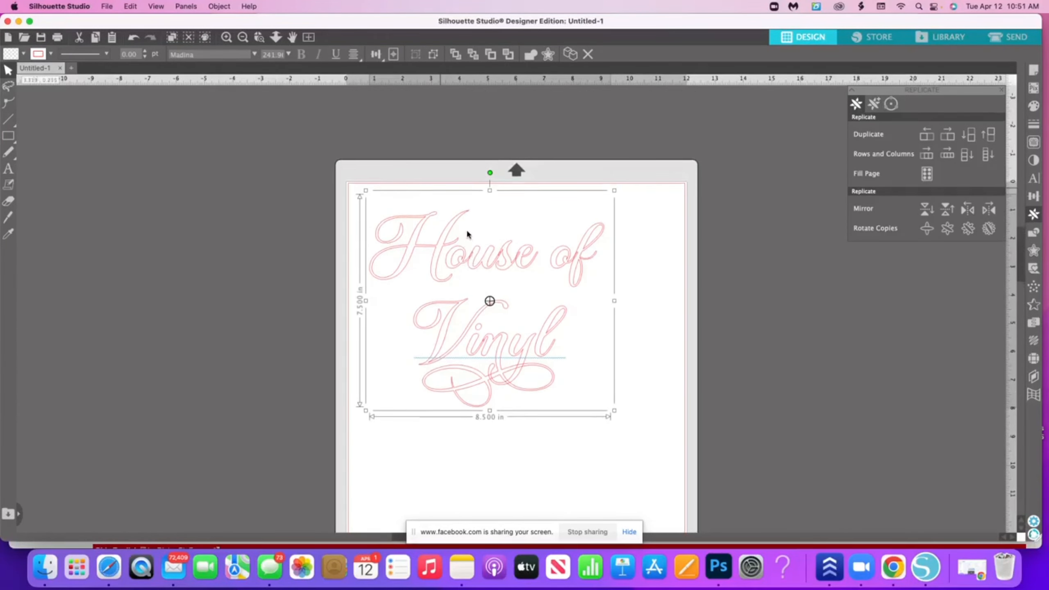
click(541, 242)
drag(466, 301, 453, 275)
click(615, 306)
scroll(616, 307, down, 2)
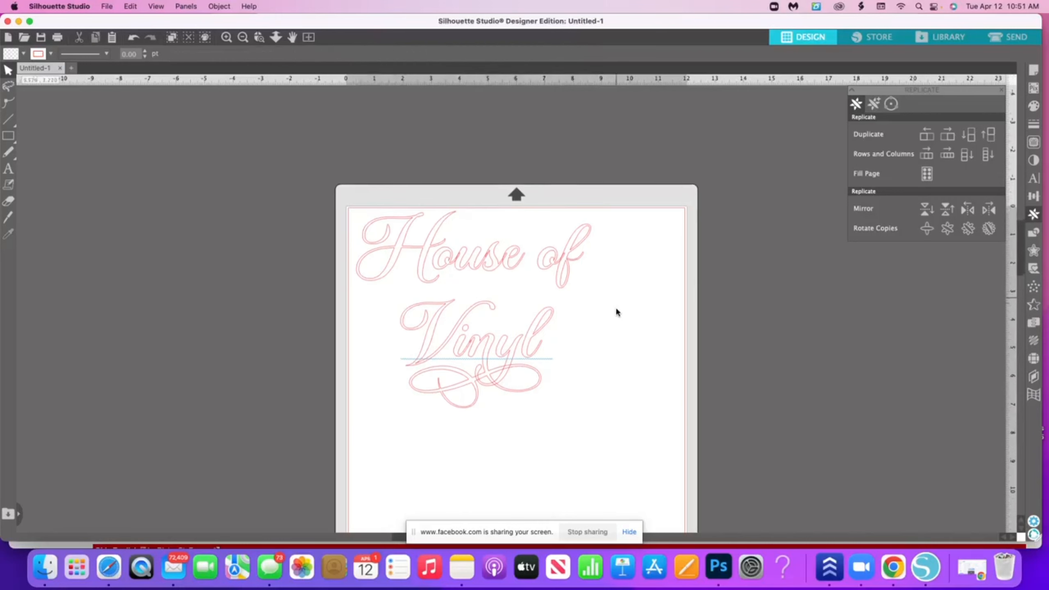
scroll(522, 335, down, 3)
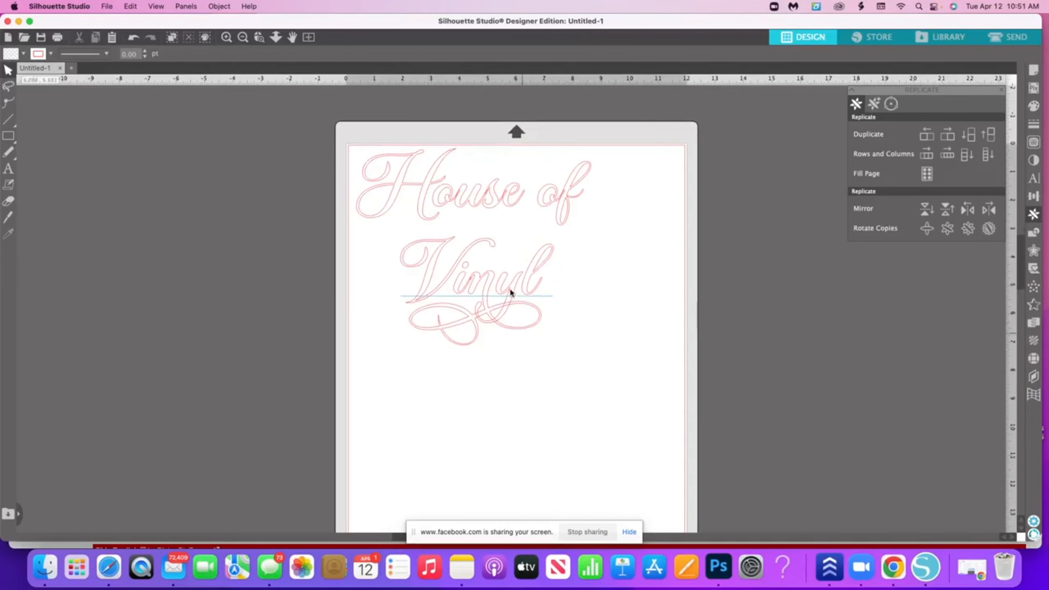
- Duplicate the House of Vinyl text and place the copy below the original
click(509, 288)
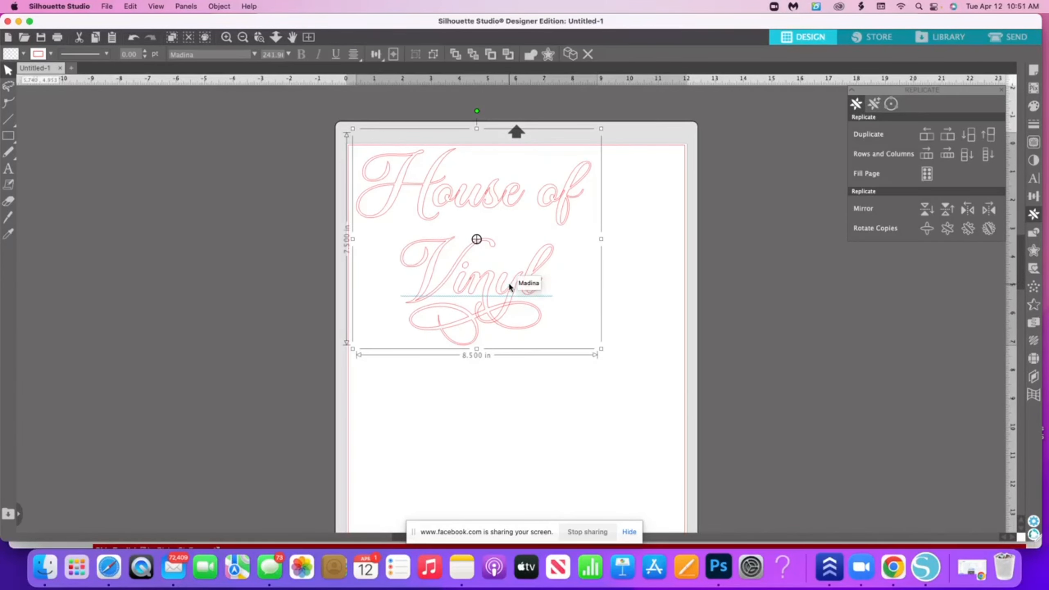
right_click(512, 284)
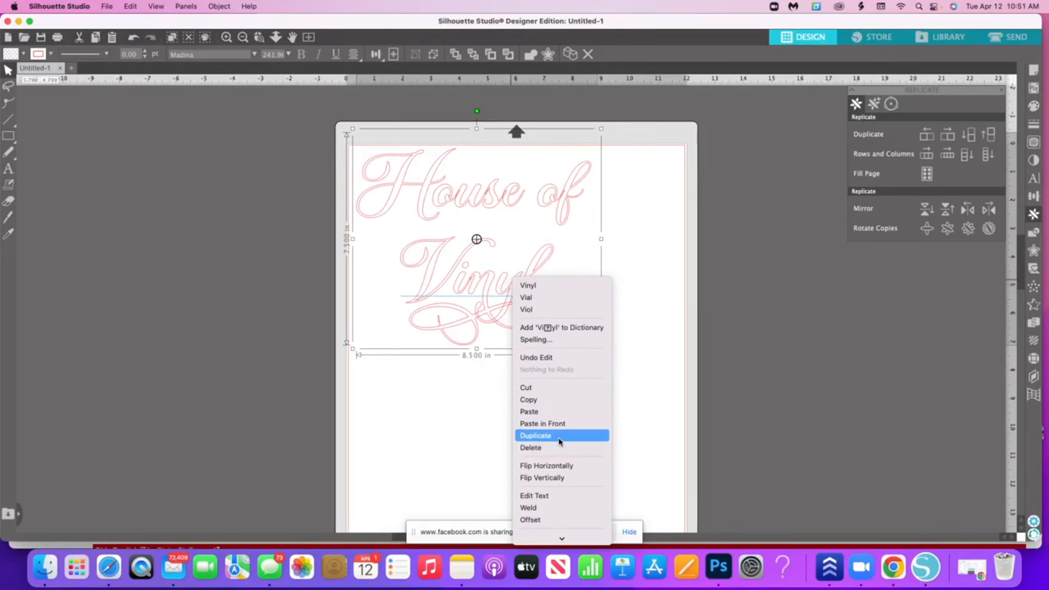
click(559, 440)
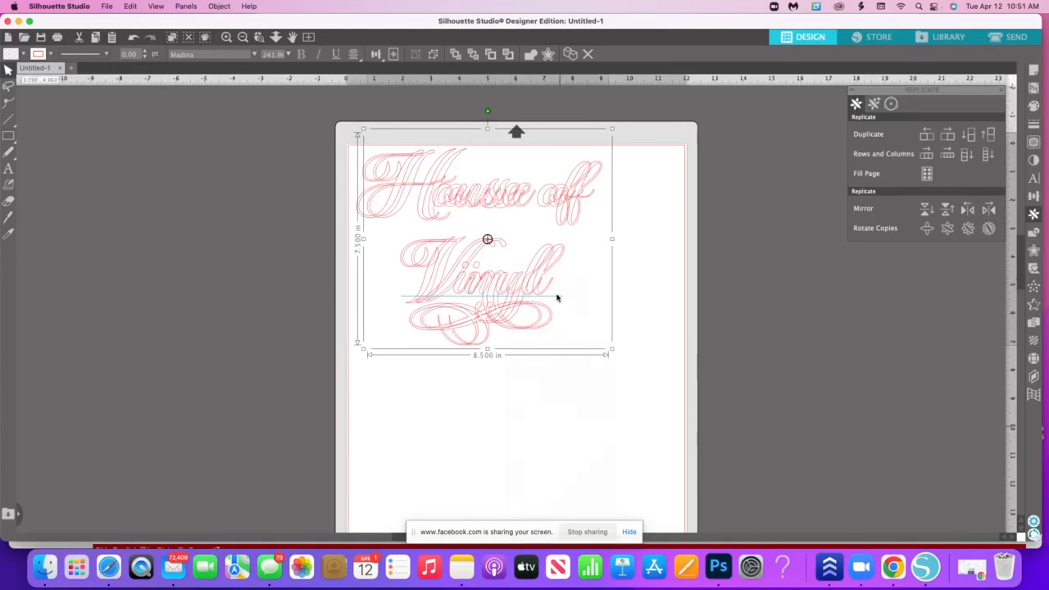
drag(552, 248, 531, 449)
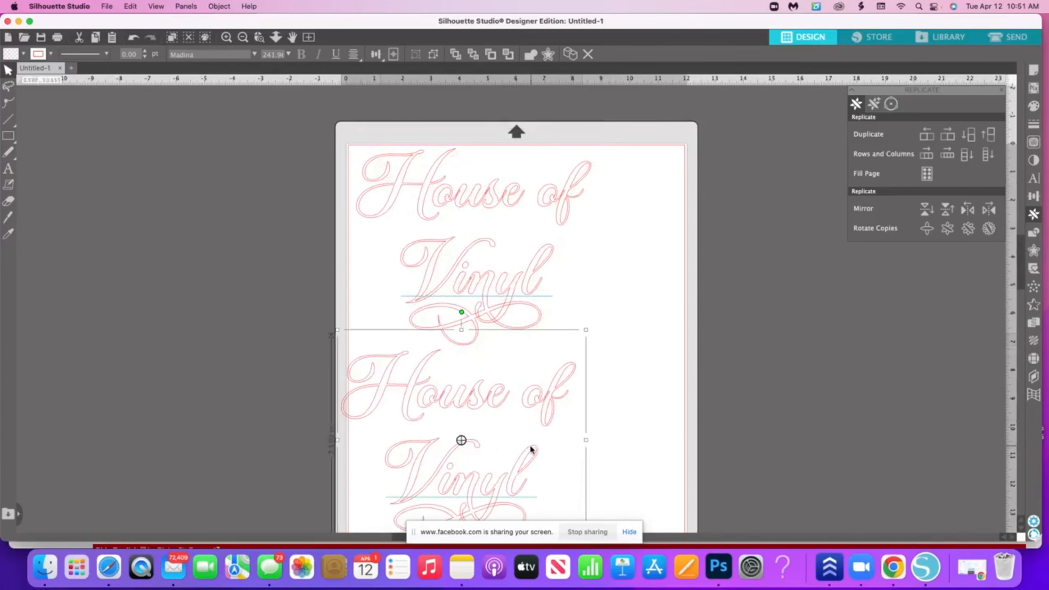
- Undo the move of the copied text and its duplication
click(133, 38)
click(134, 38)
click(133, 38)
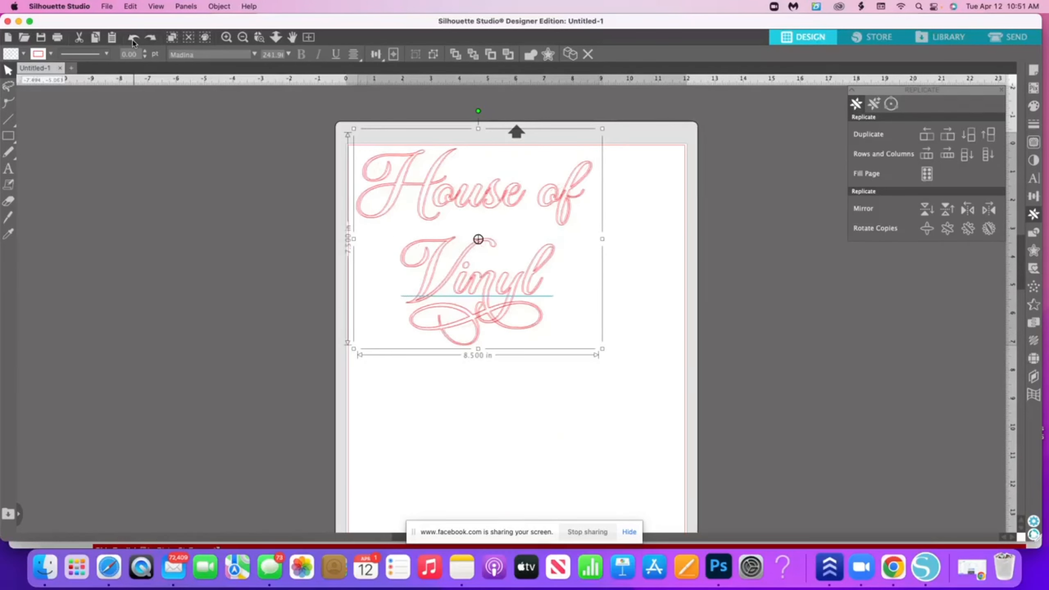
click(133, 39)
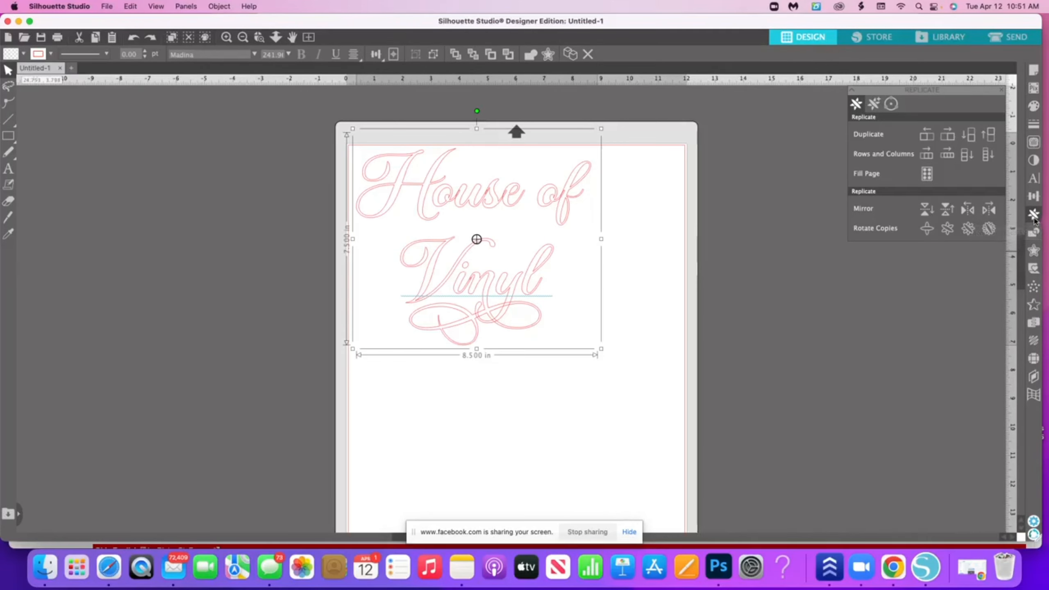
- Use Replicate to duplicate the House of Vinyl text directly below the original, and delete that copy
scroll(1034, 222, down, 1)
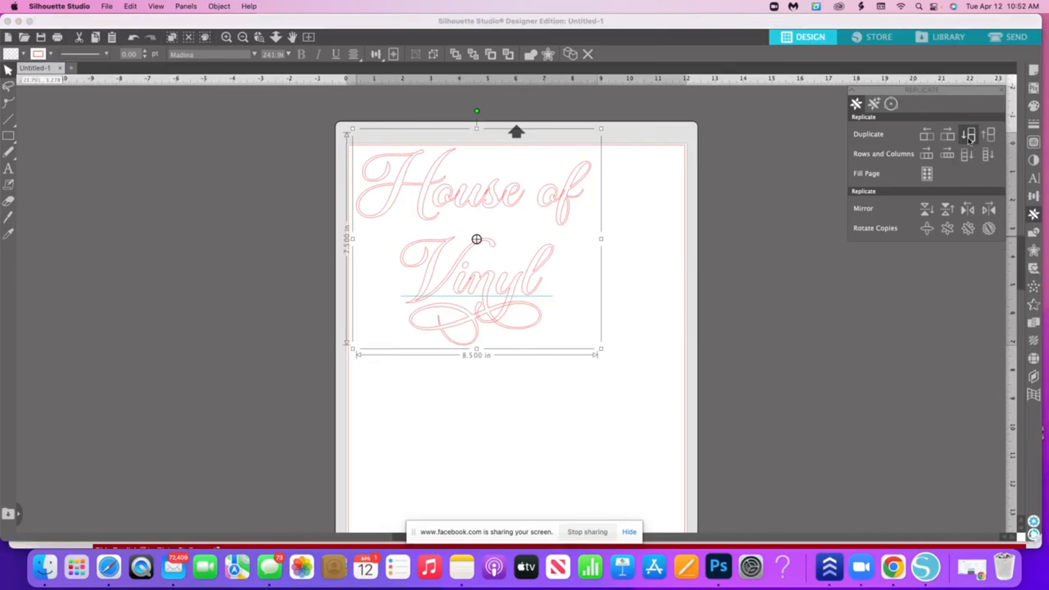
click(969, 141)
scroll(764, 345, down, 5)
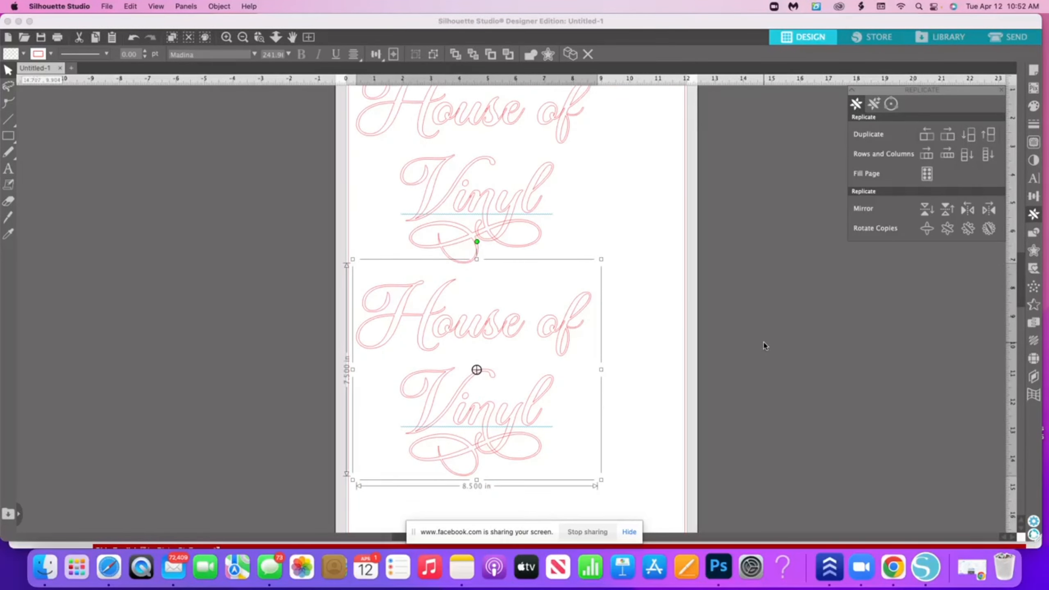
key(Delete)
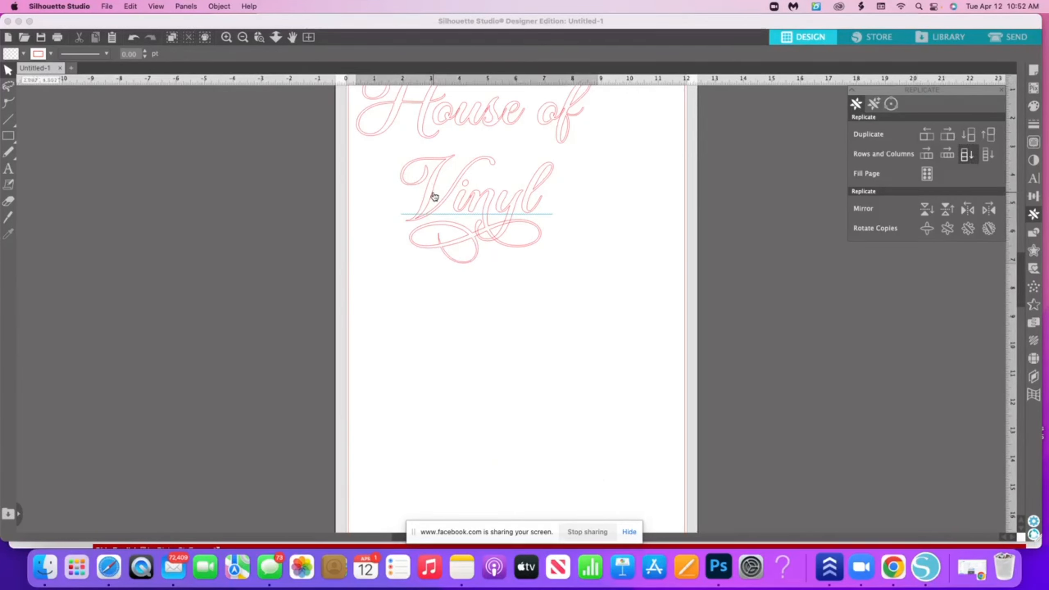
- Replicate the House of Vinyl text as a Column of Three, and delete the two added copies
click(431, 178)
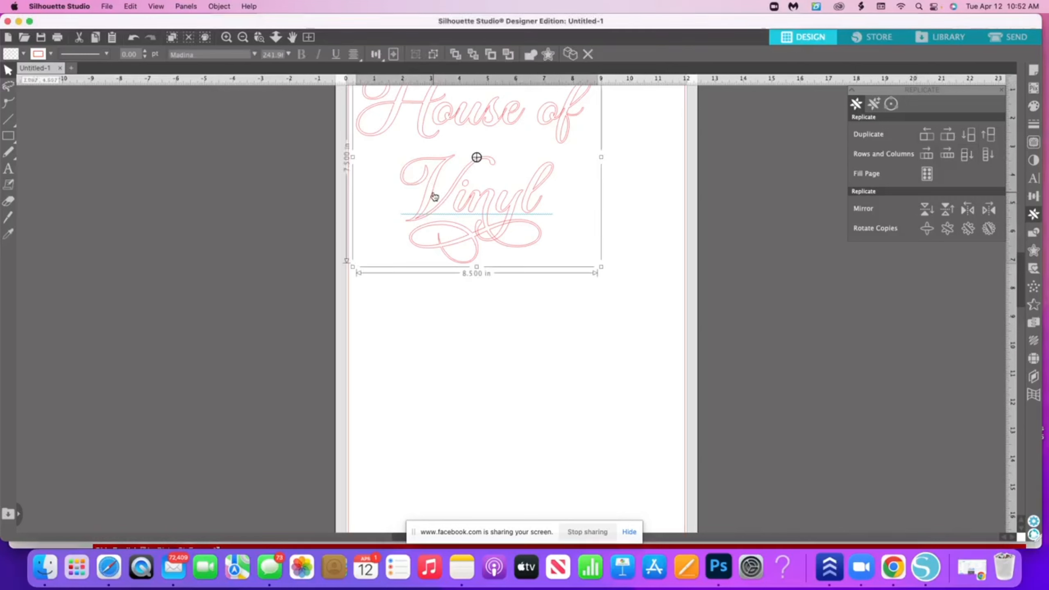
click(969, 156)
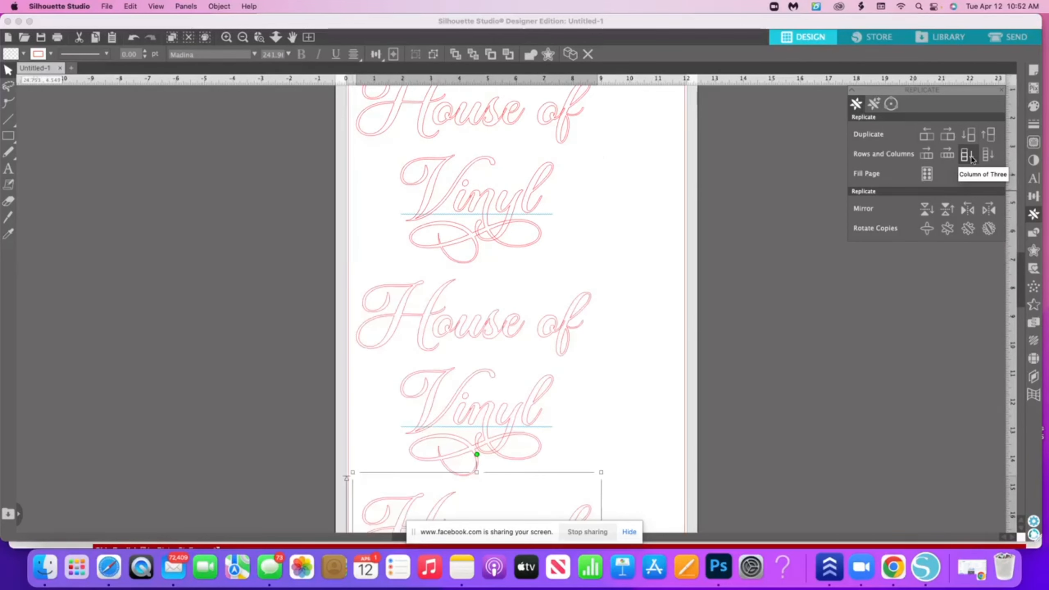
scroll(722, 256, down, 2)
scroll(722, 254, down, 2)
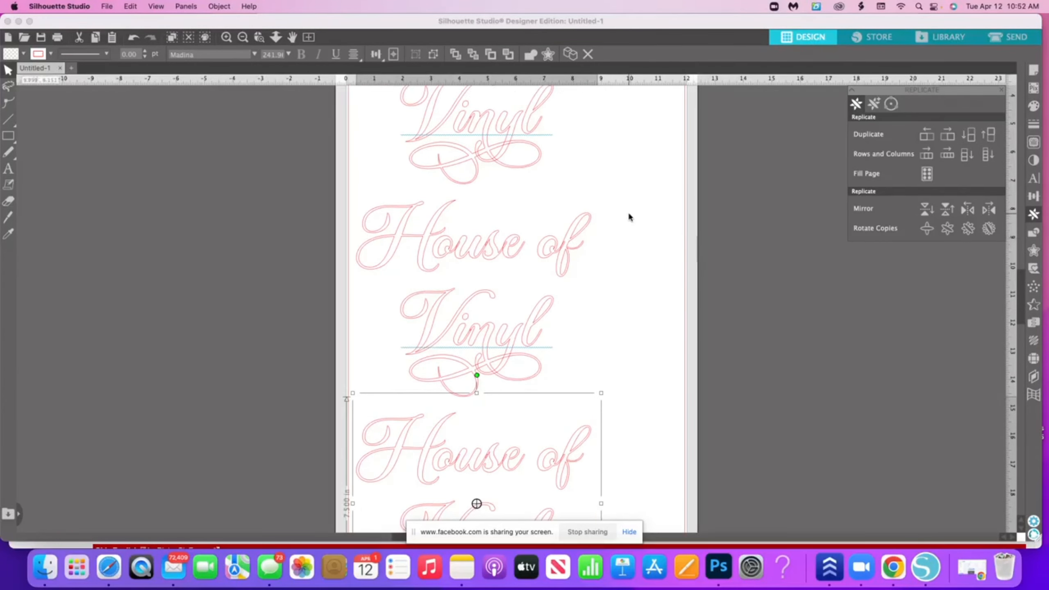
key(Delete)
click(558, 258)
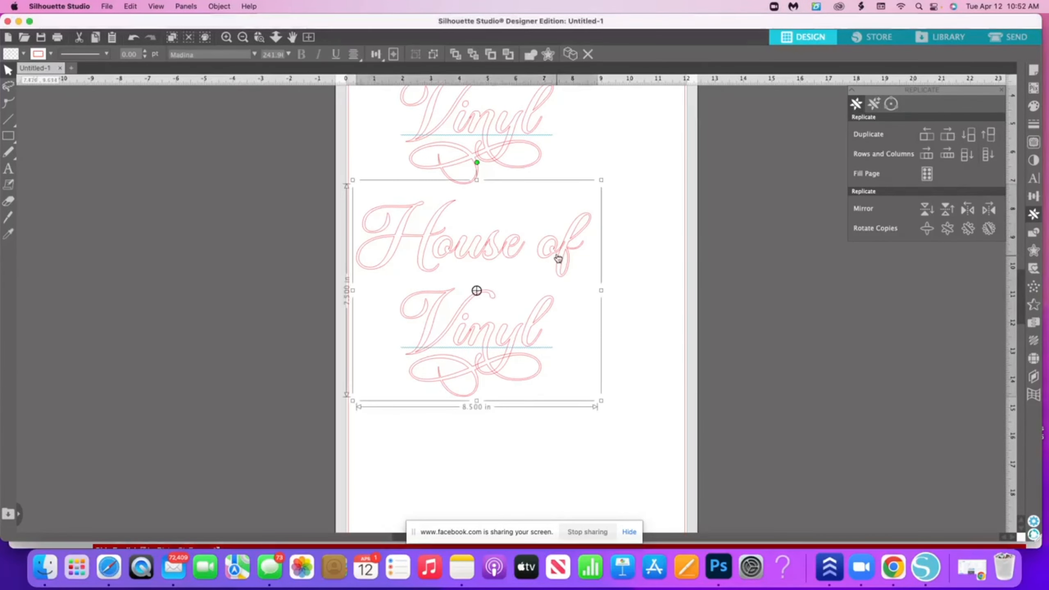
key(Delete)
- Flip the House of Vinyl text horizontally
scroll(632, 250, up, 2)
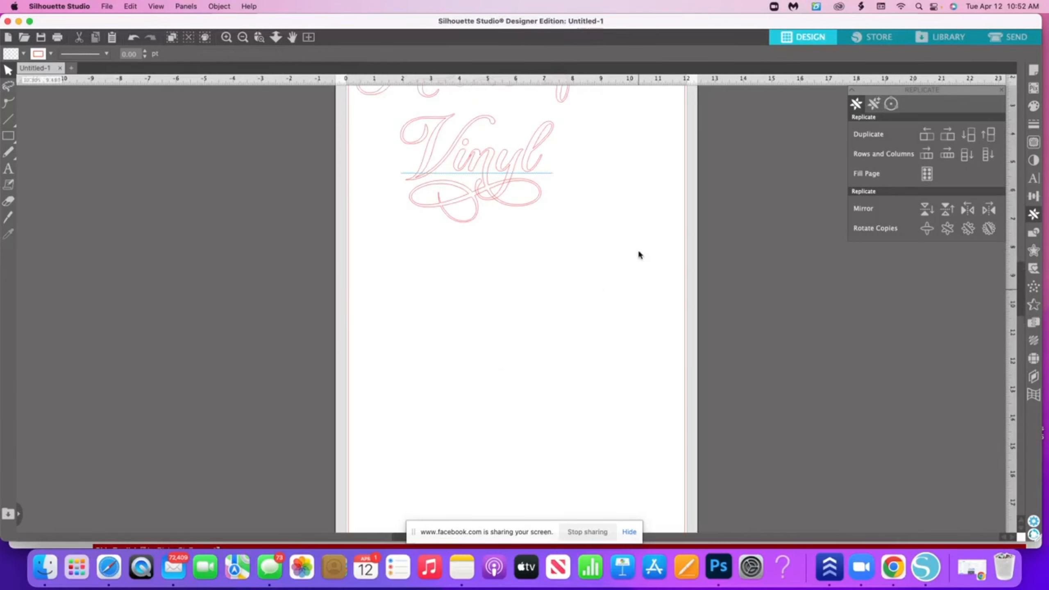
scroll(638, 252, up, 2)
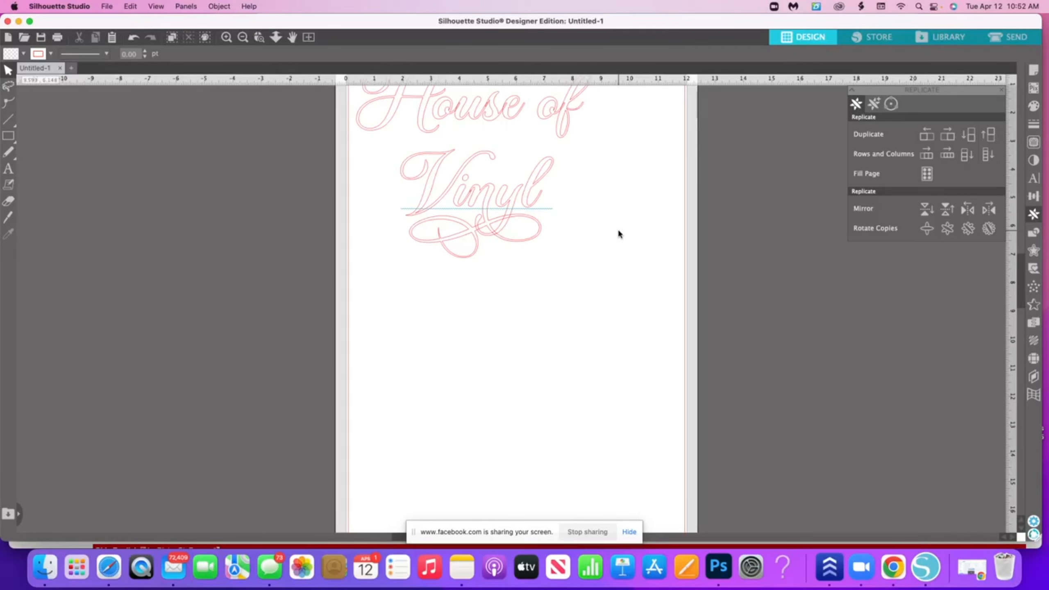
scroll(619, 231, up, 2)
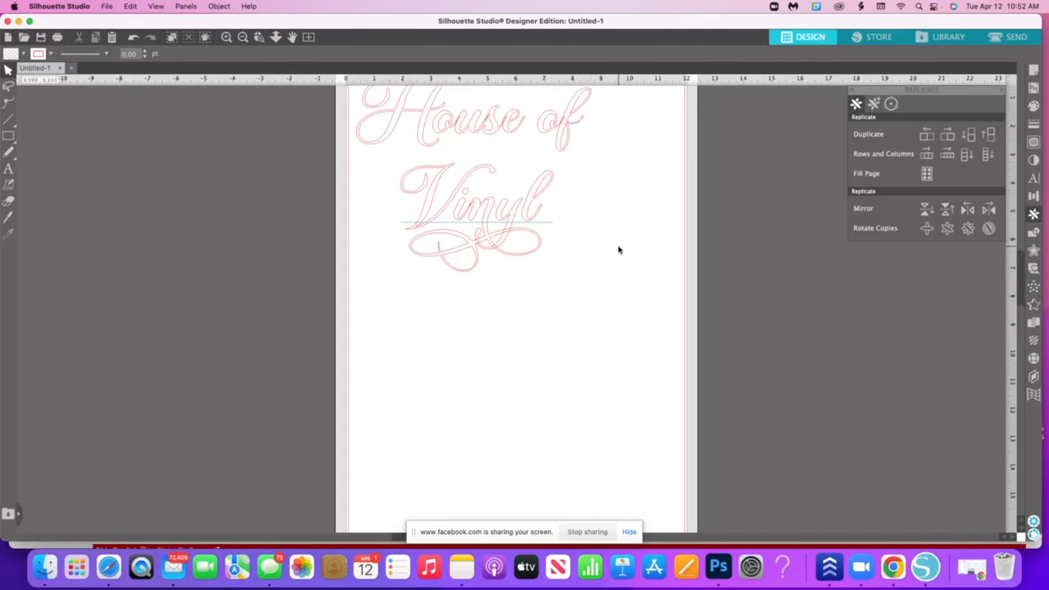
click(471, 135)
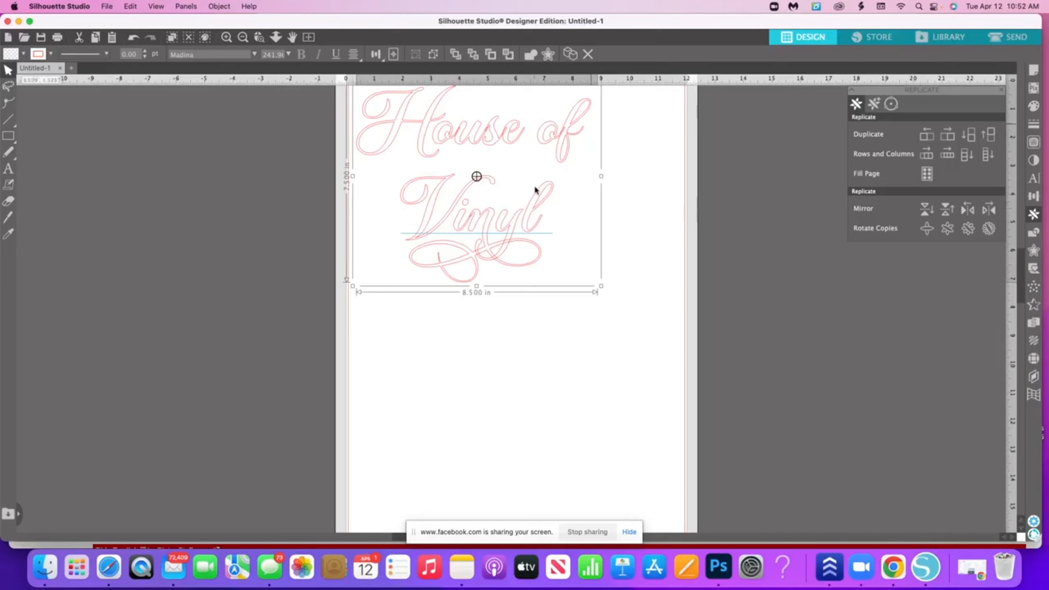
right_click(513, 143)
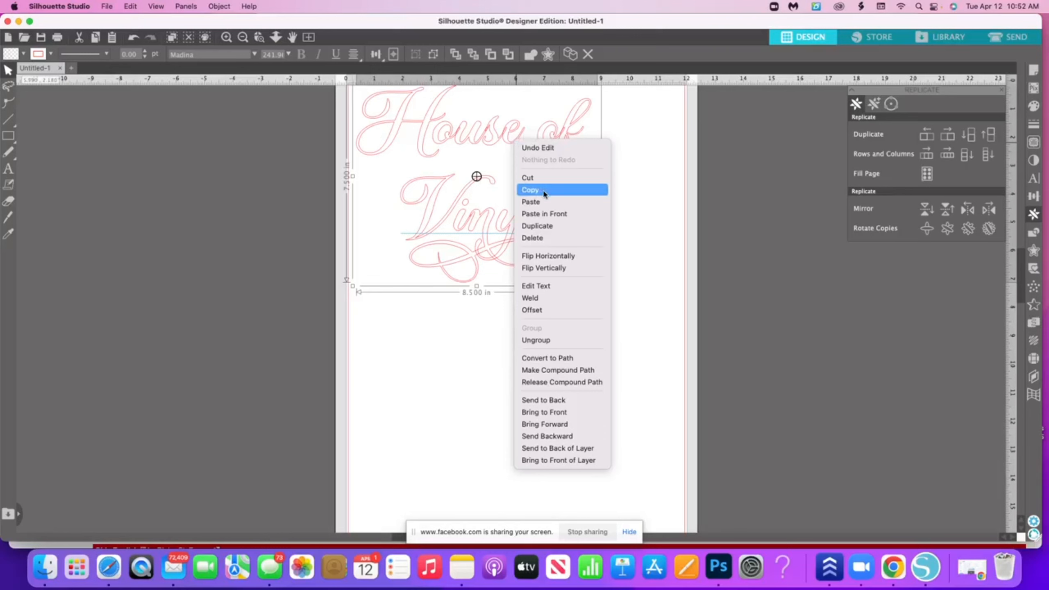
click(590, 256)
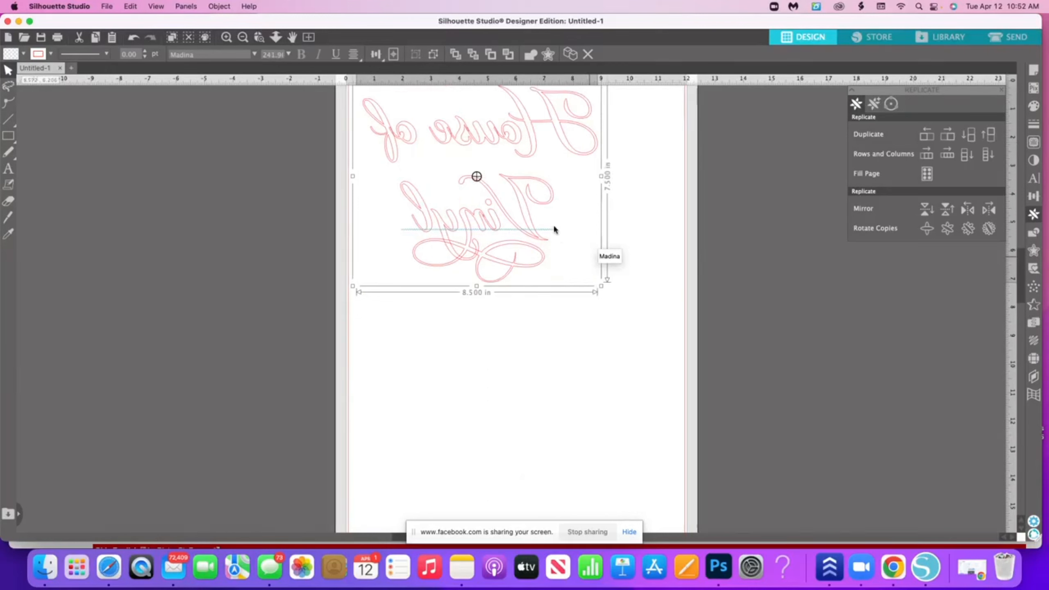
- Undo the horizontal flip of the House of Vinyl text
right_click(526, 212)
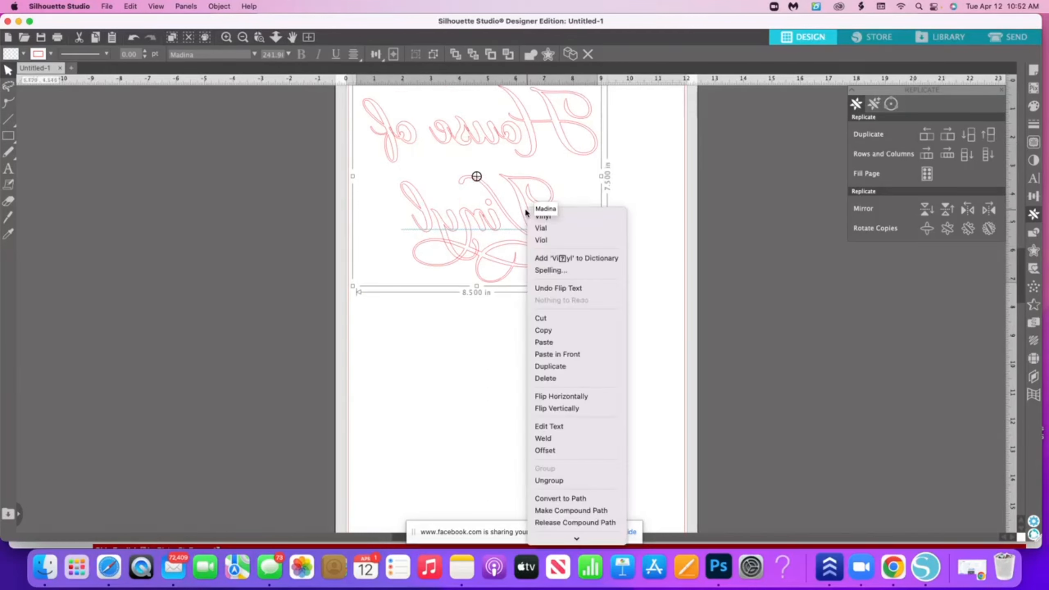
click(133, 44)
click(133, 41)
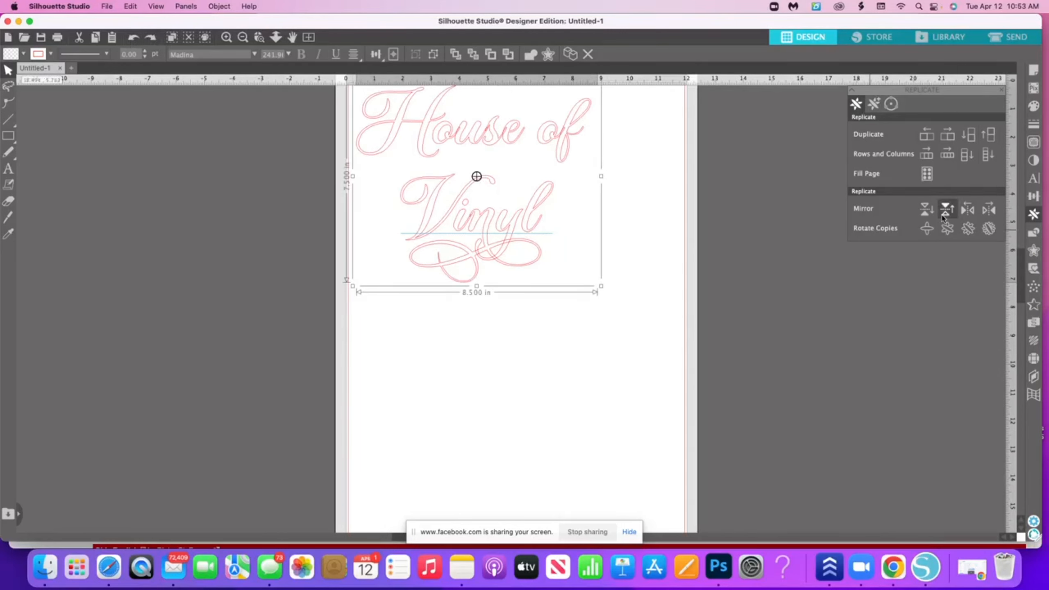
- Mirror the House of Vinyl text to the left of the original, and delete the mirrored copy
click(967, 209)
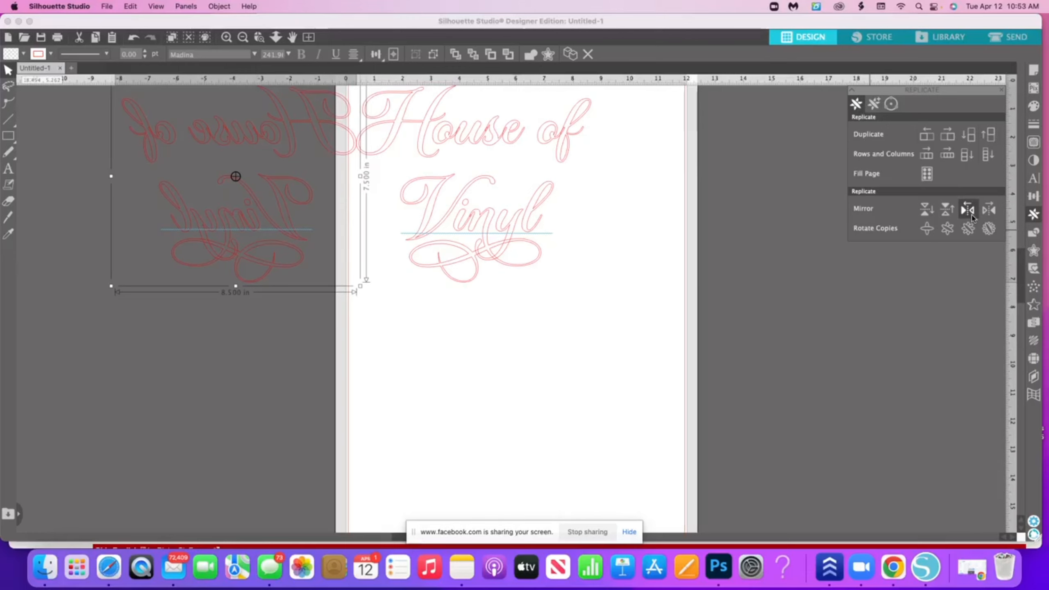
key(Delete)
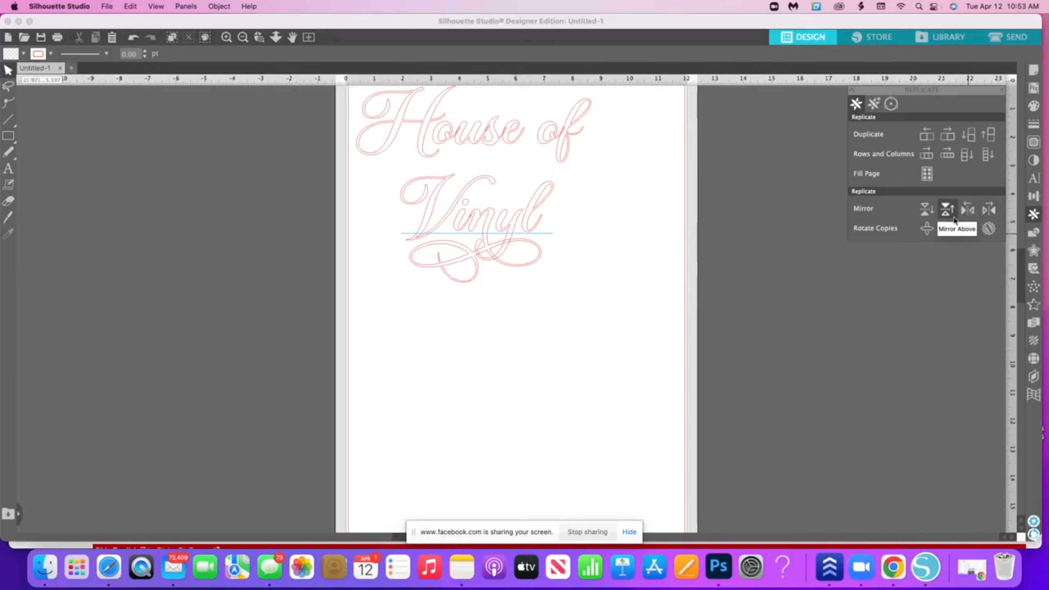
scroll(896, 301, up, 1)
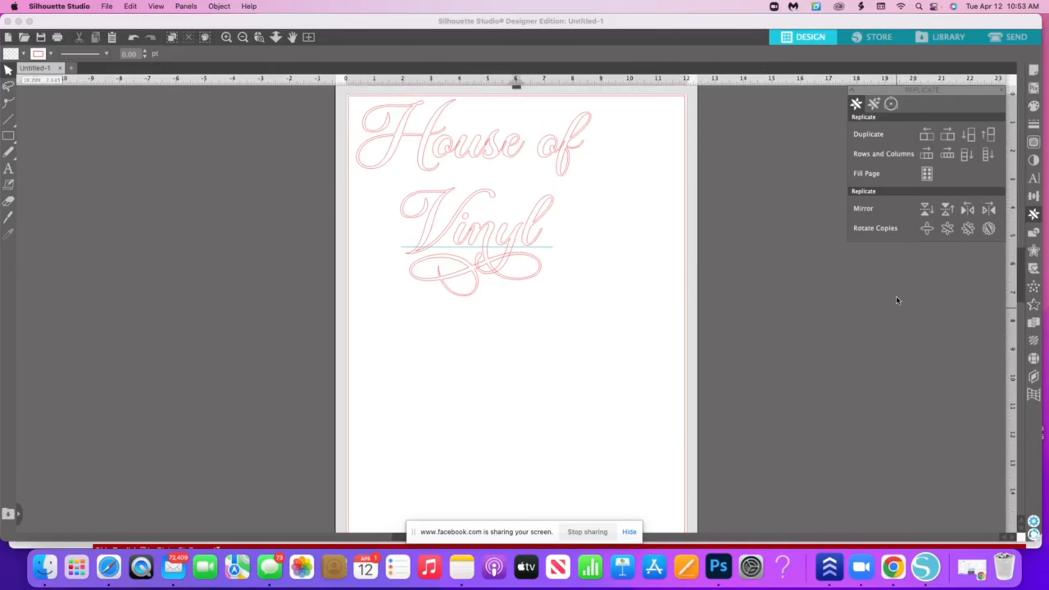
scroll(896, 300, up, 1)
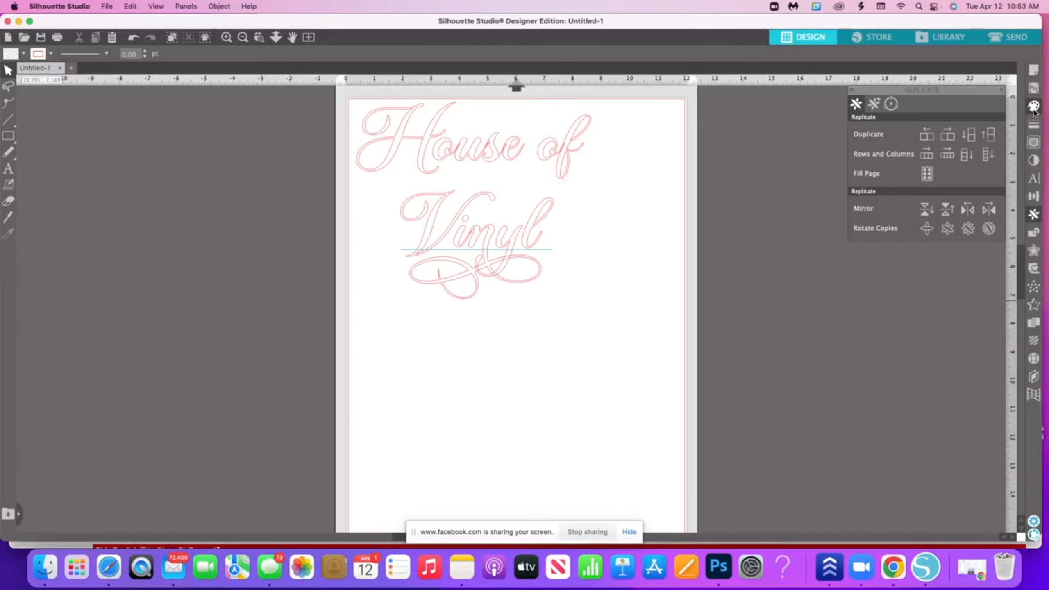
- Fill the House of Vinyl text with the first recently used green and move it slightly down and right on the page
click(1035, 110)
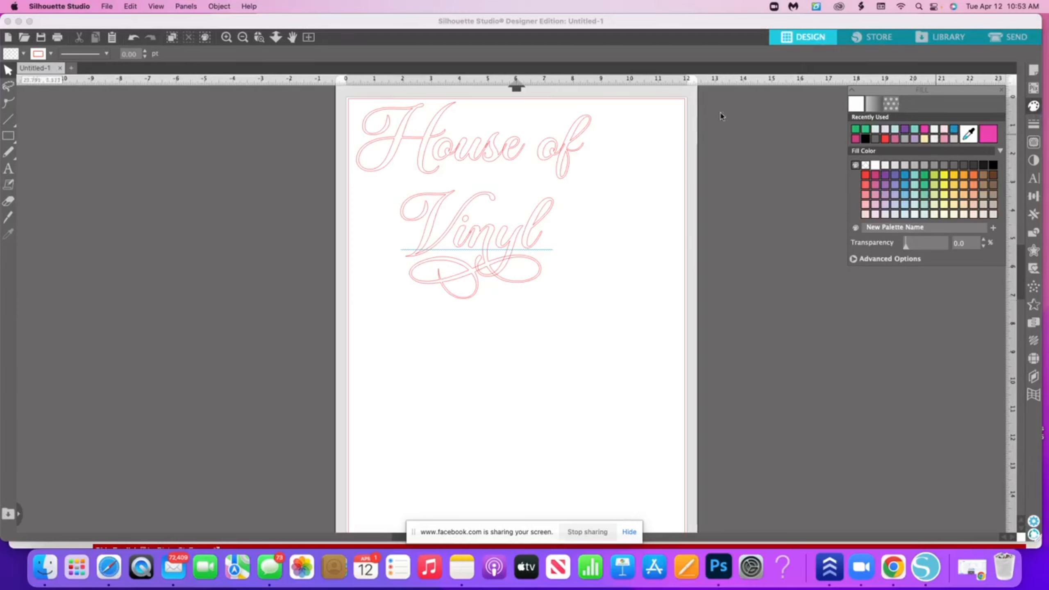
click(561, 161)
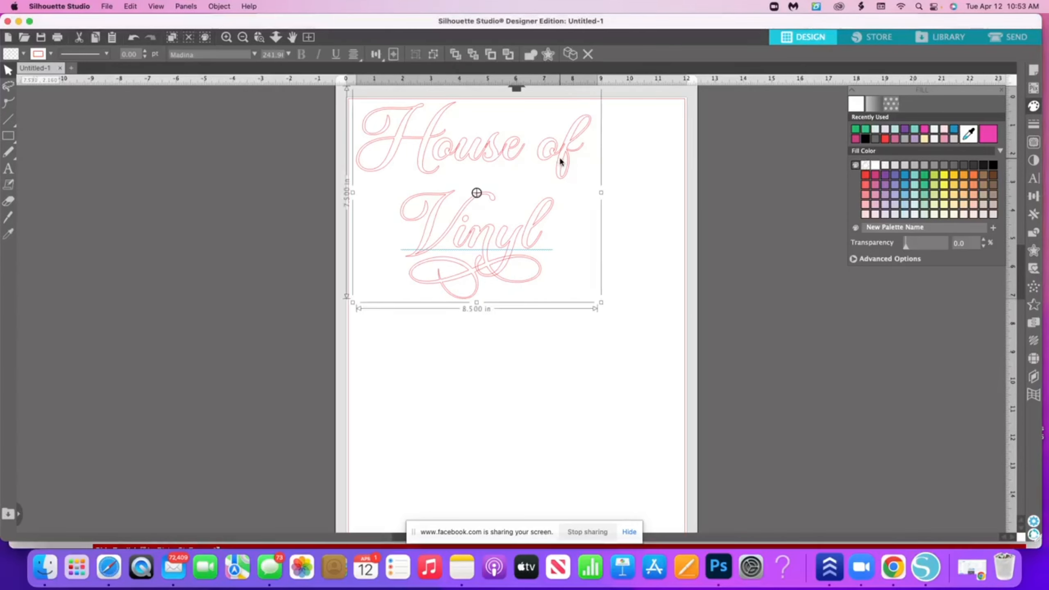
click(855, 129)
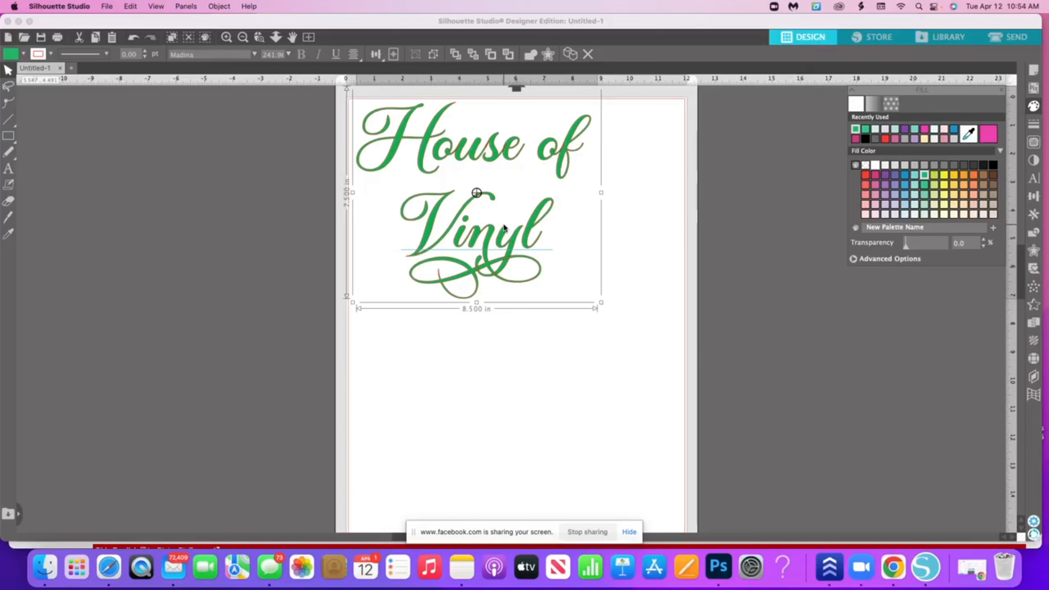
drag(491, 158, 517, 181)
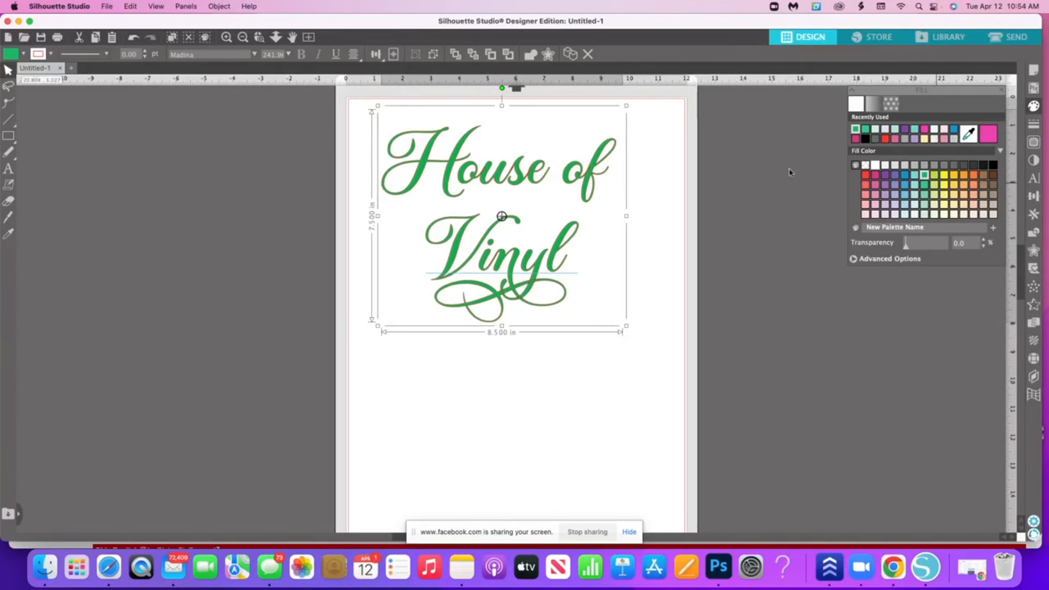
- Move the House of Vinyl text to the page's upper-left corner and flip it horizontally
drag(516, 168, 497, 161)
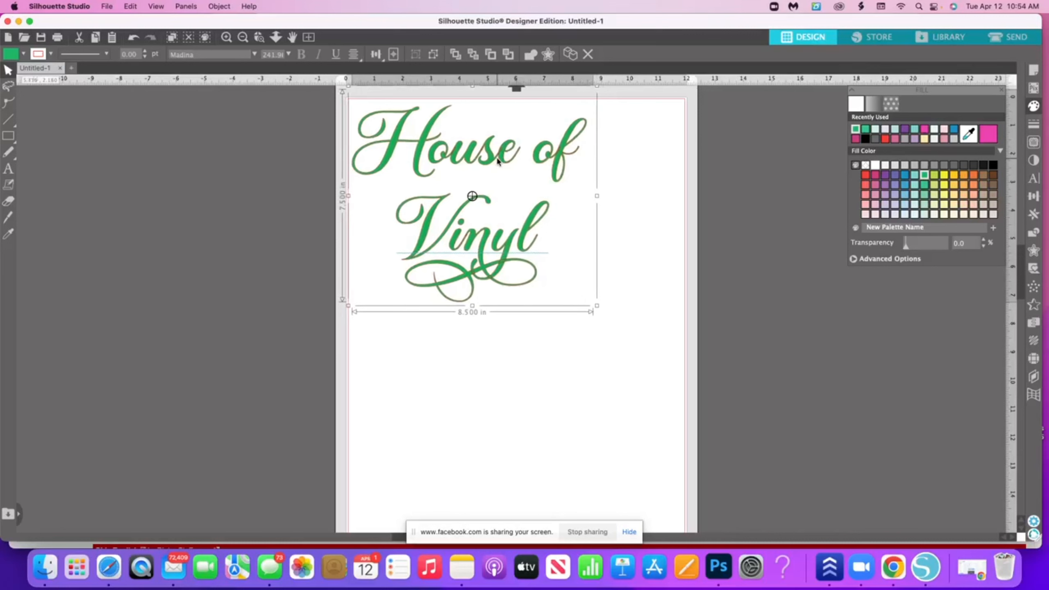
right_click(498, 161)
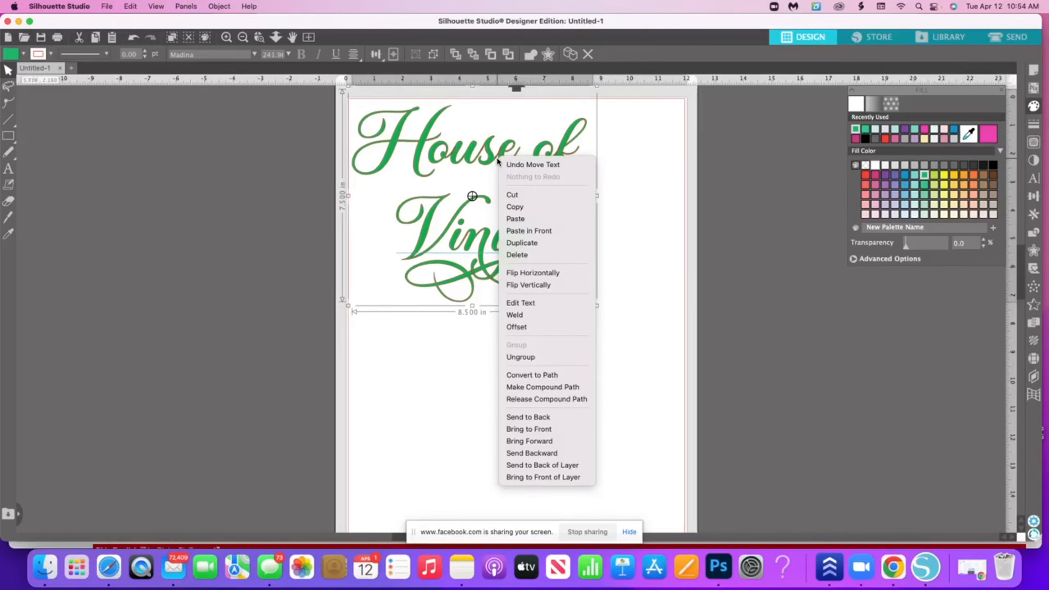
click(541, 276)
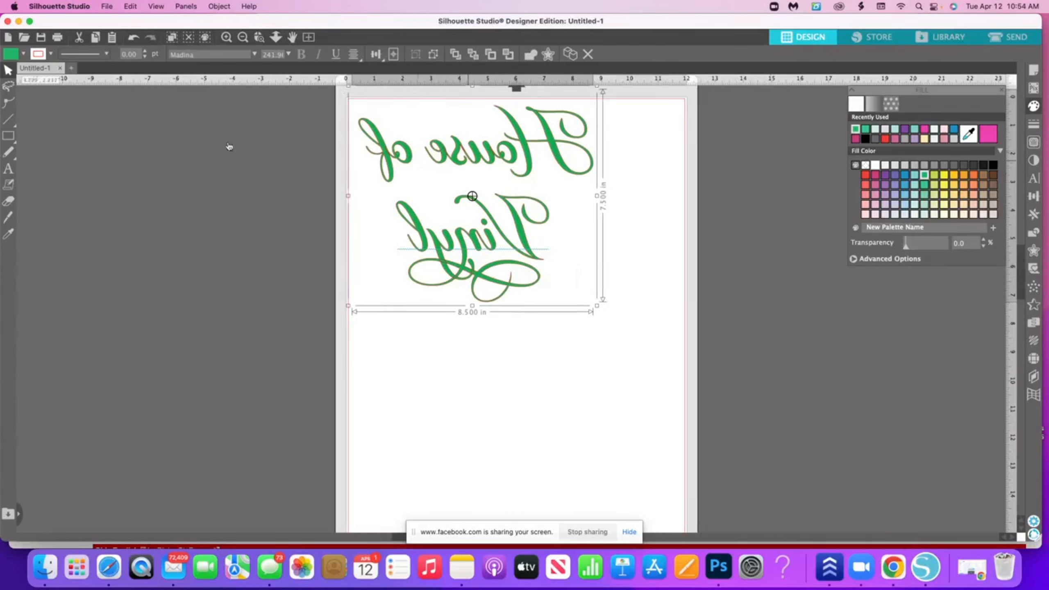
- Weld the mirrored lettering, select all the resulting pieces and group them
click(531, 55)
click(661, 366)
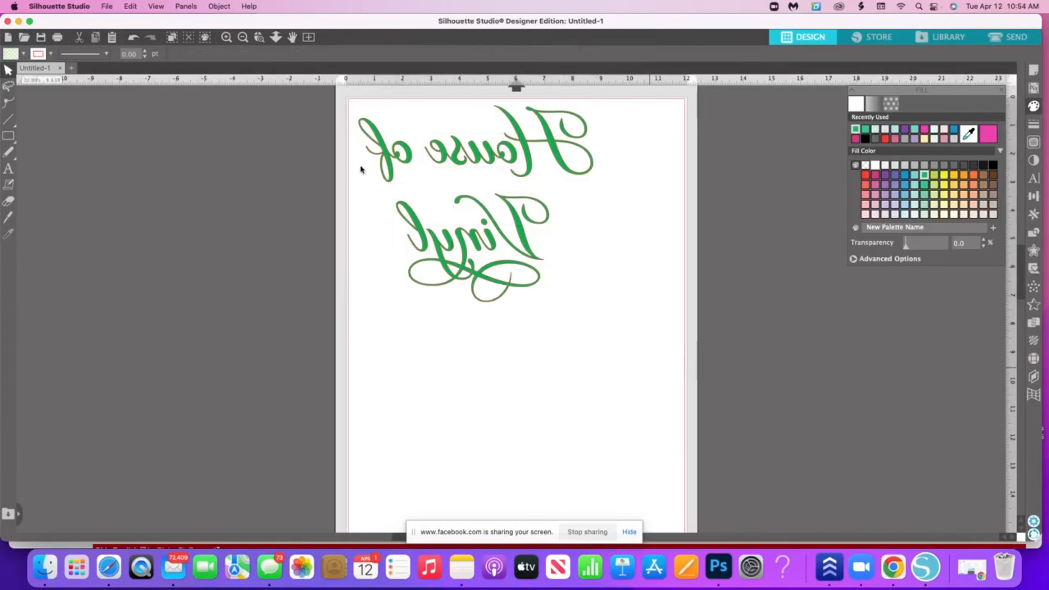
drag(361, 170, 333, 141)
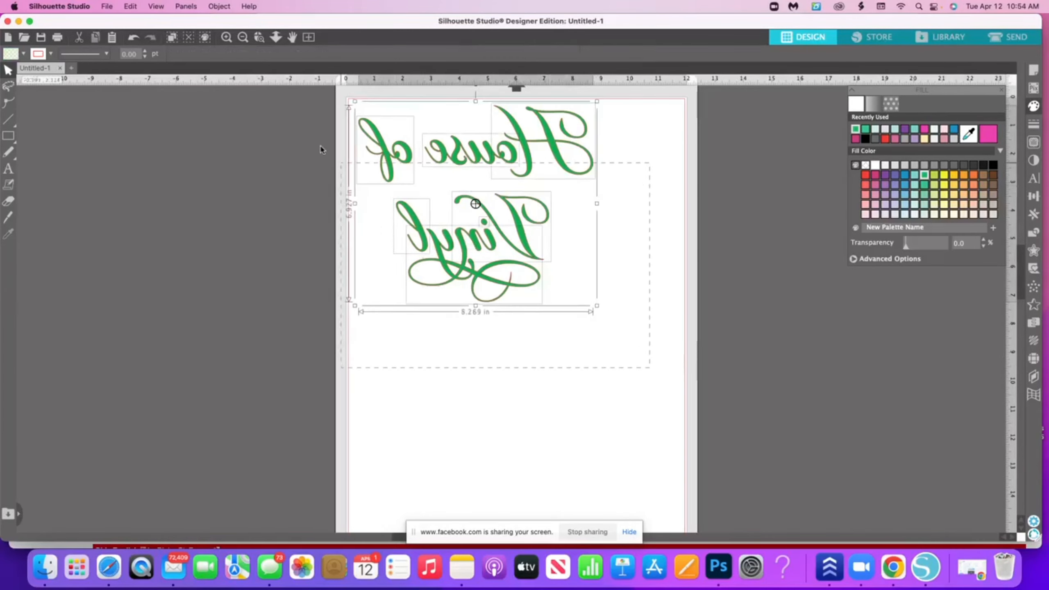
right_click(416, 164)
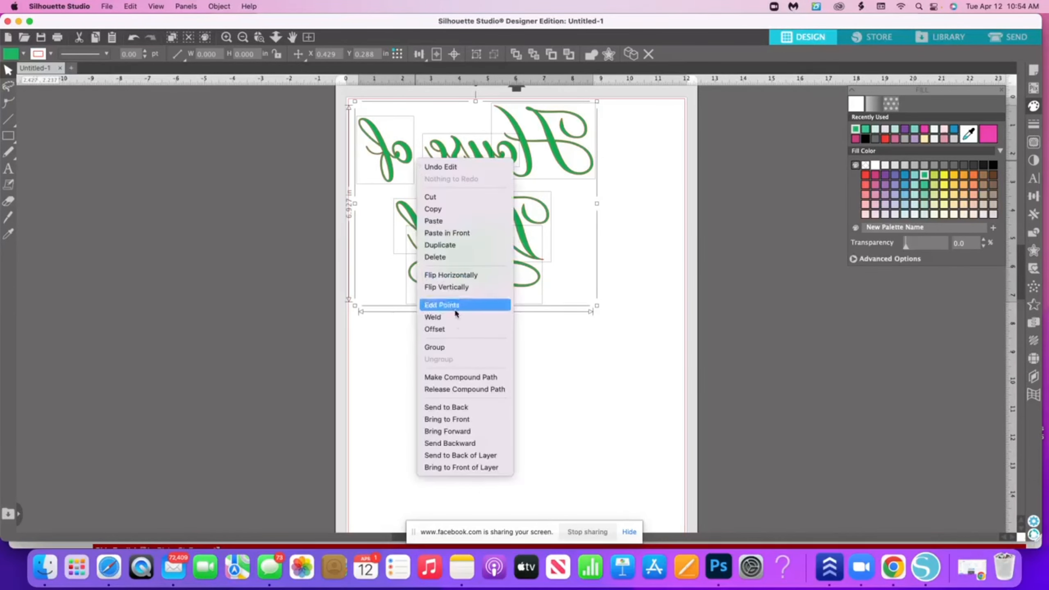
click(502, 346)
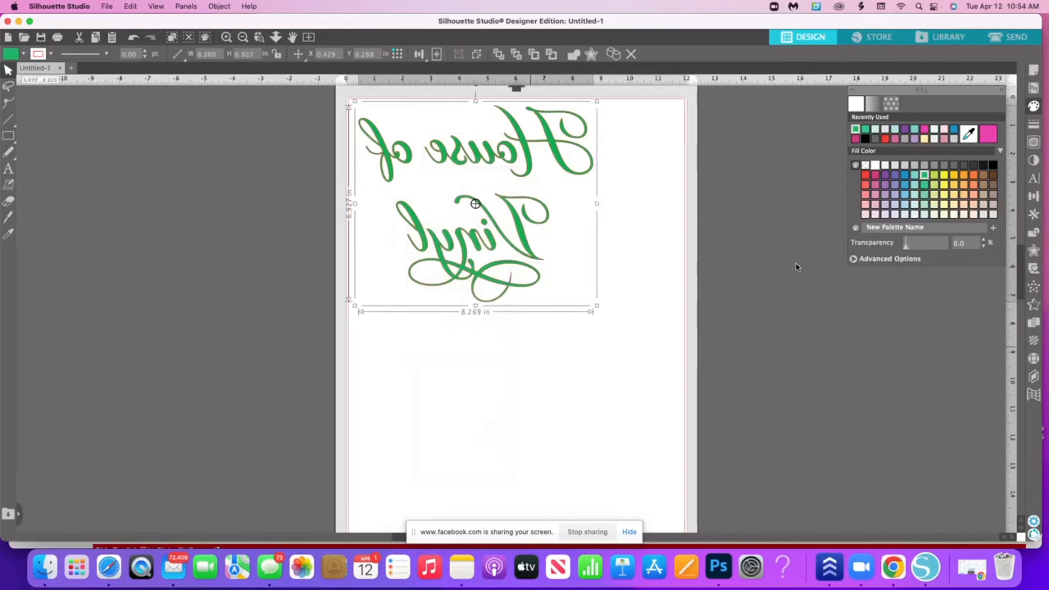
- Set up the send job by layer and assign the Cut action to Layer 1 with Vinyl, Printable
click(1021, 39)
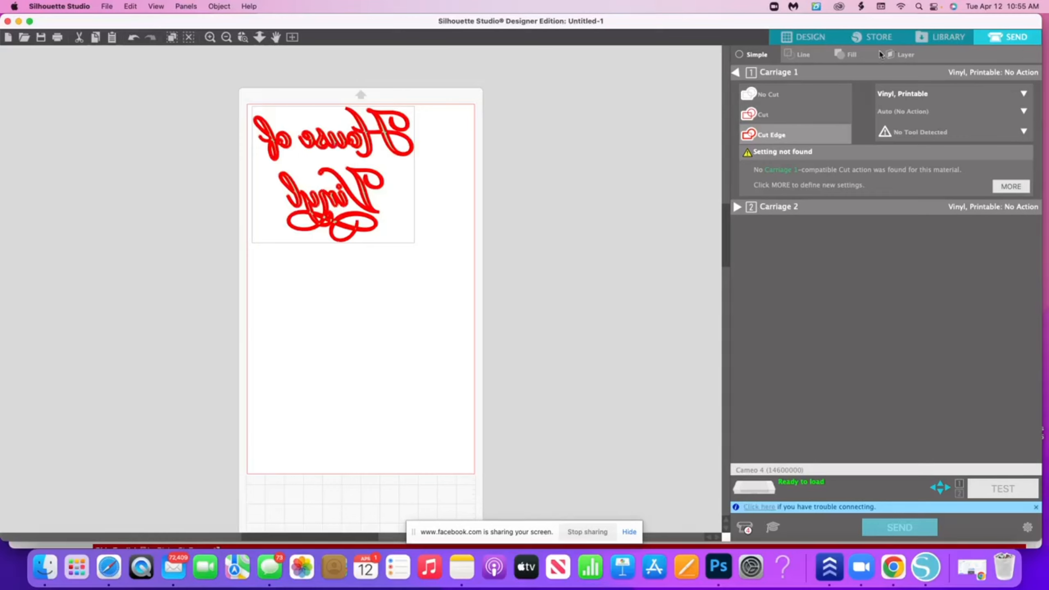
click(853, 54)
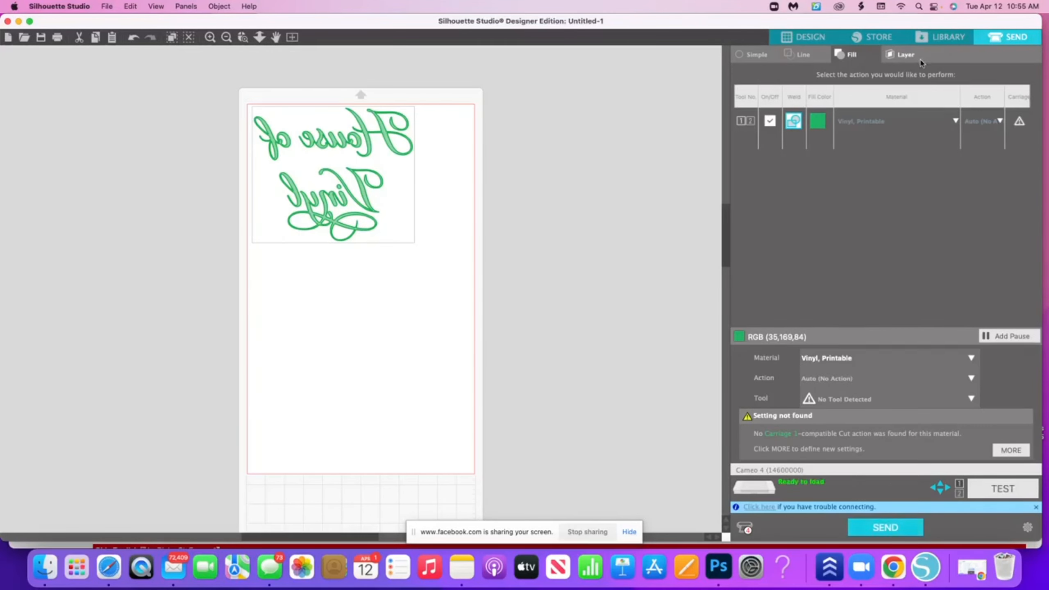
click(905, 55)
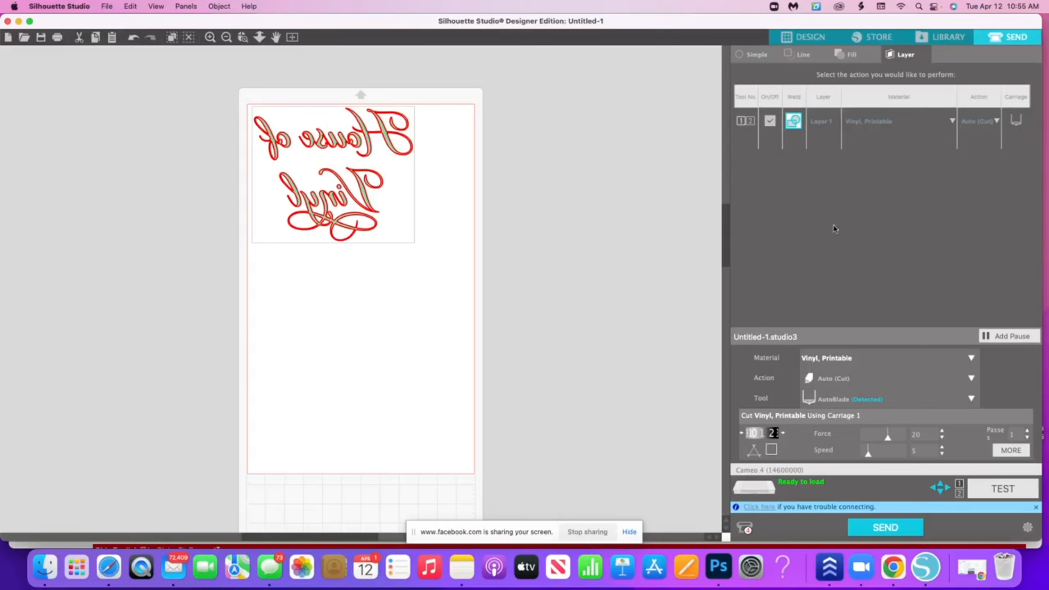
click(996, 121)
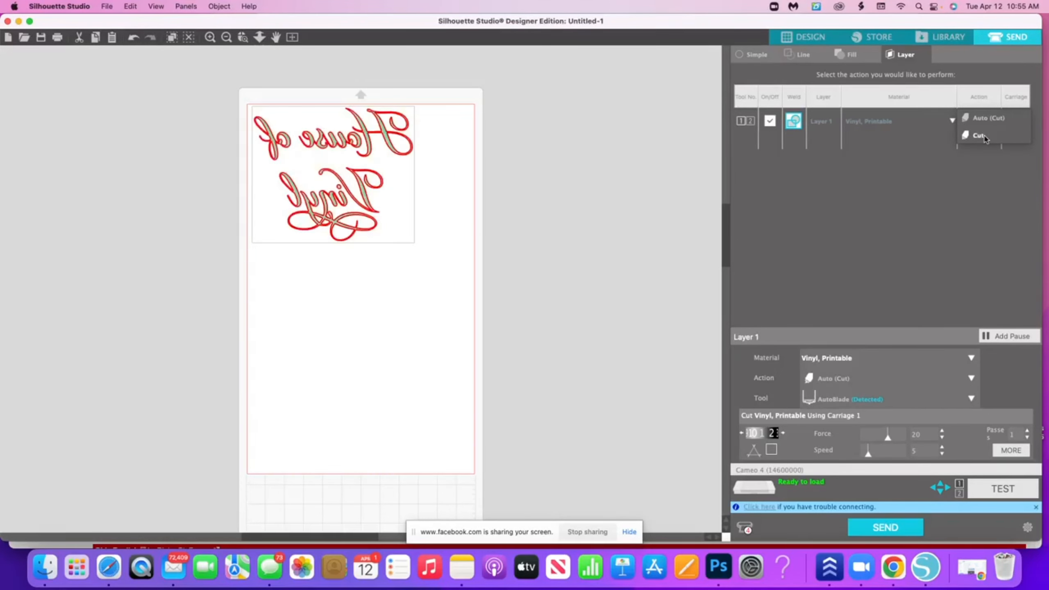
click(980, 135)
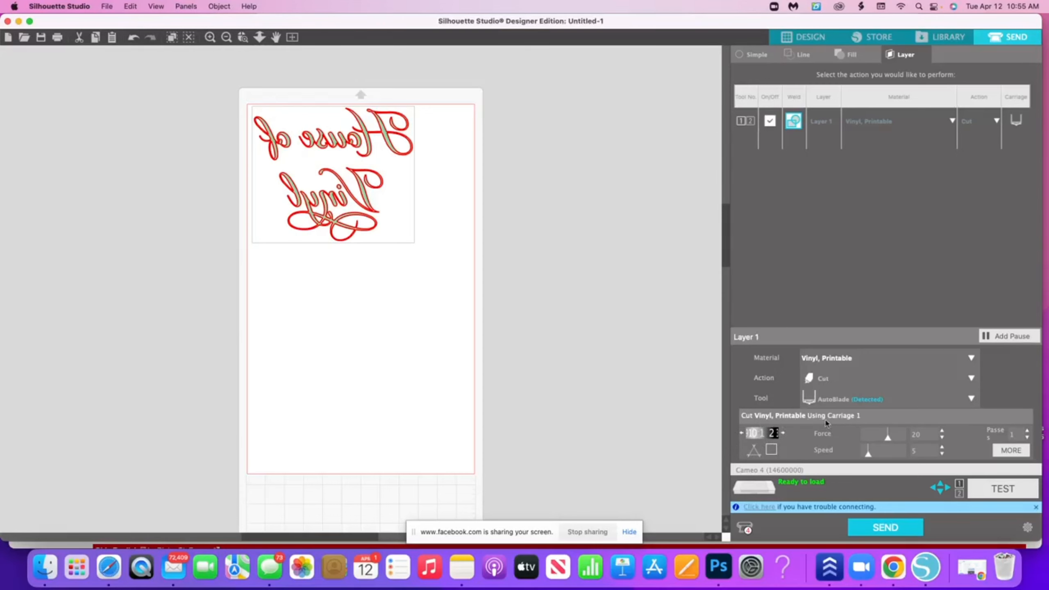
- Set the AutoBlade depth to 6 and the cutting force to 11 for Layer 1
click(783, 434)
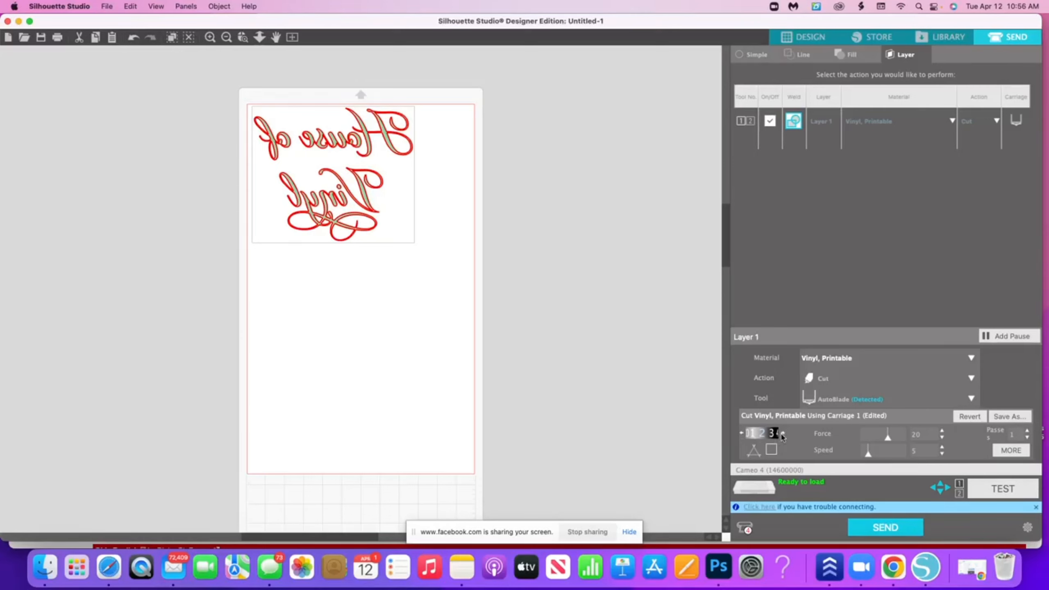
click(782, 436)
click(782, 436)
click(783, 437)
click(885, 437)
drag(883, 437, 878, 433)
click(943, 439)
click(943, 439)
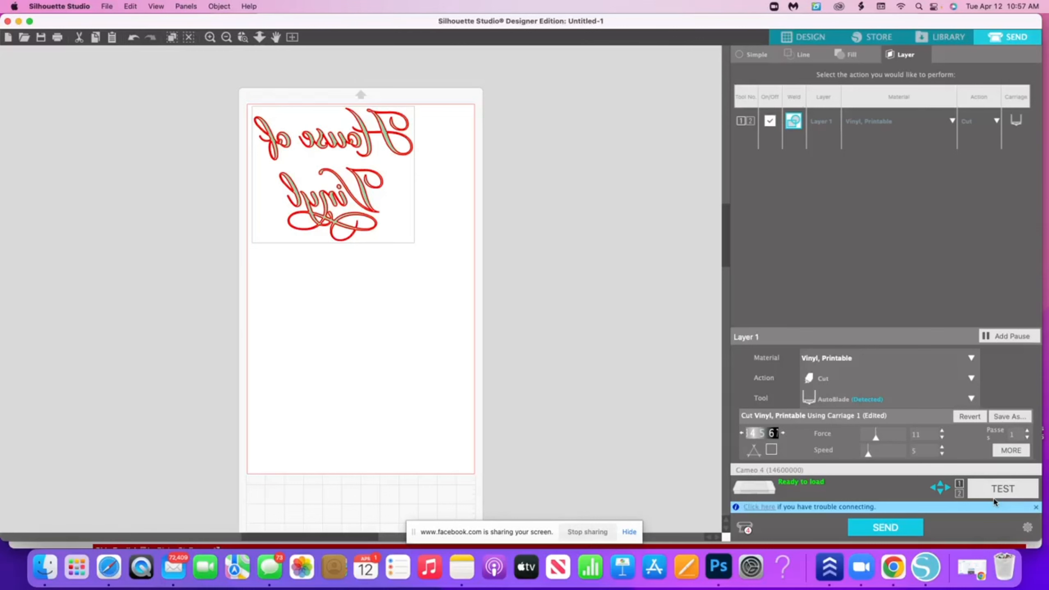
- Return to the design, turn on the page's registration marks and flip the grouped lettering horizontally
click(808, 38)
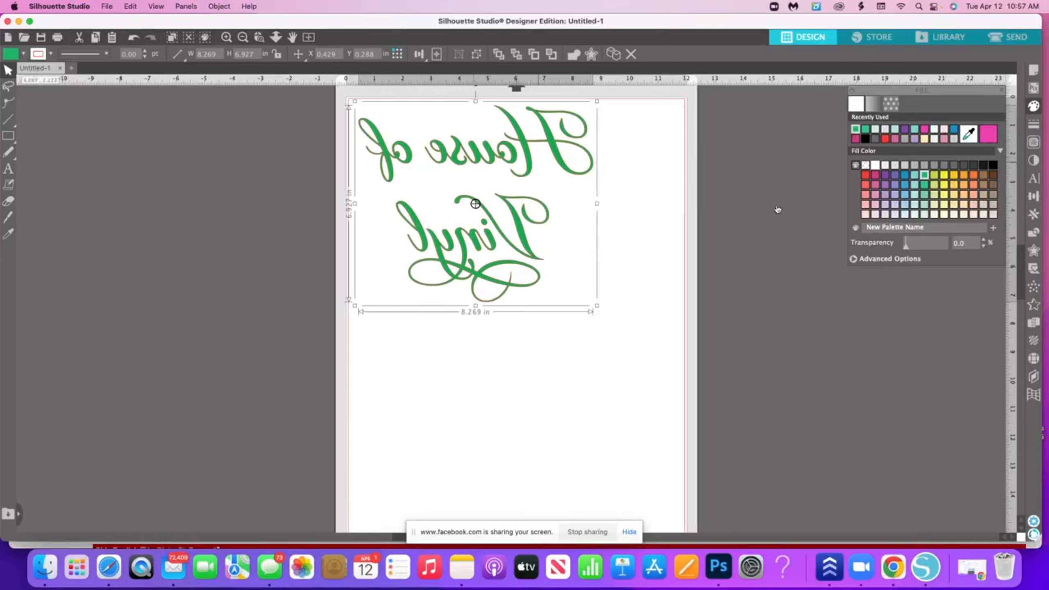
click(1034, 125)
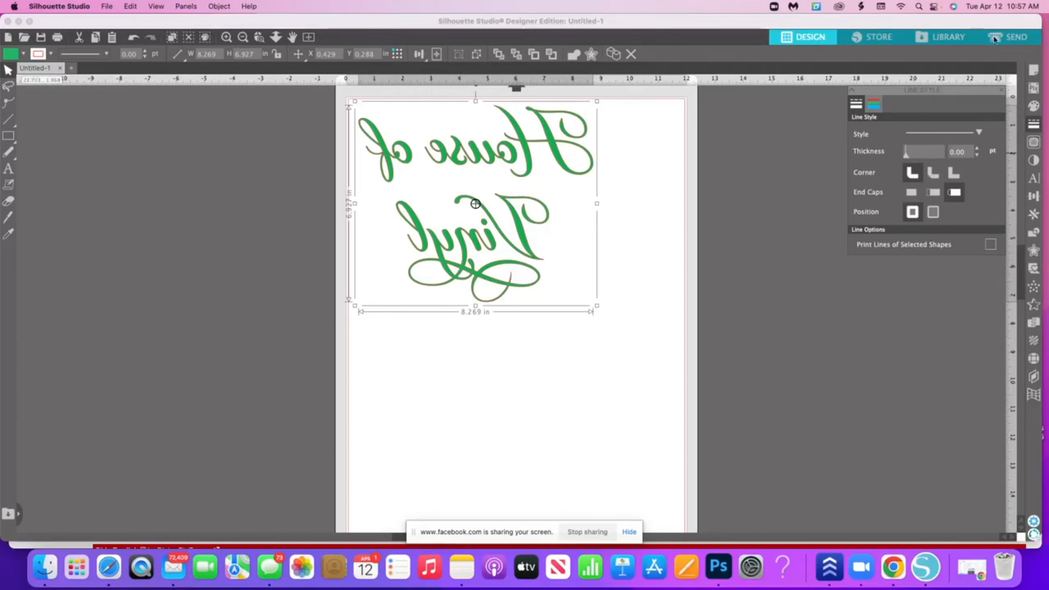
click(1033, 71)
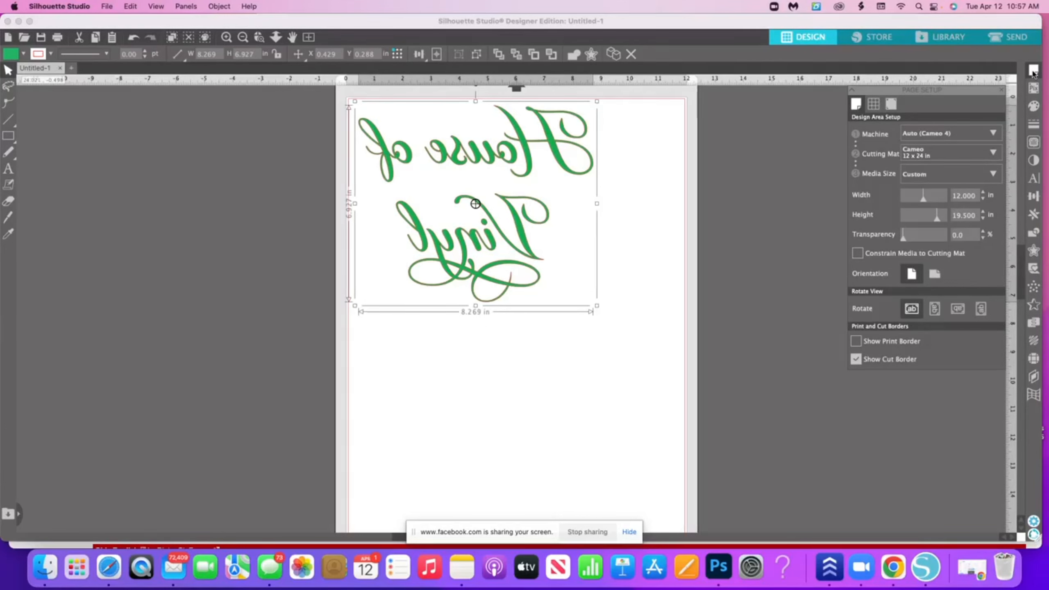
click(891, 106)
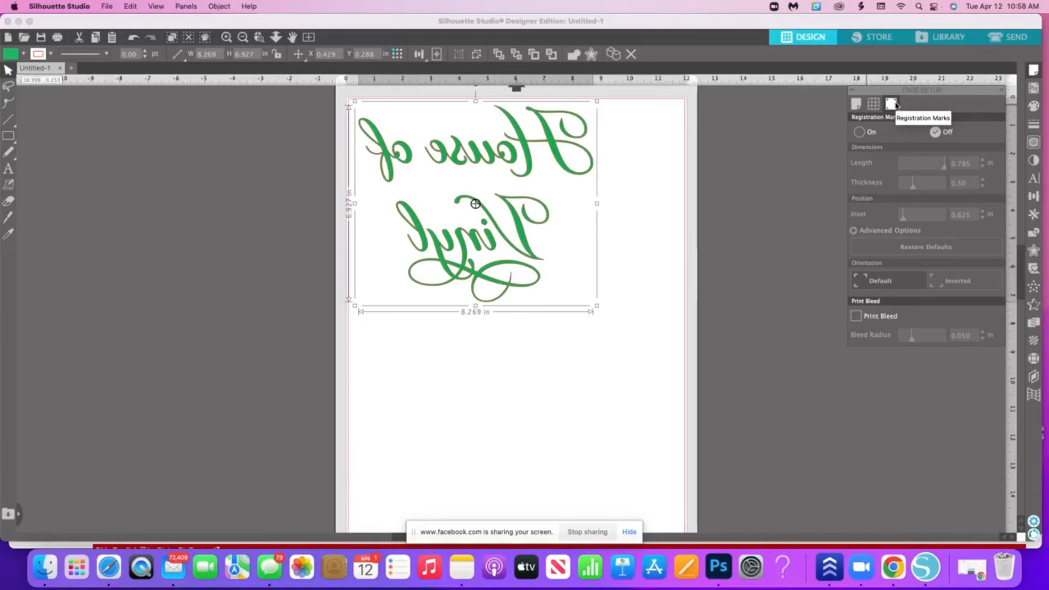
click(861, 132)
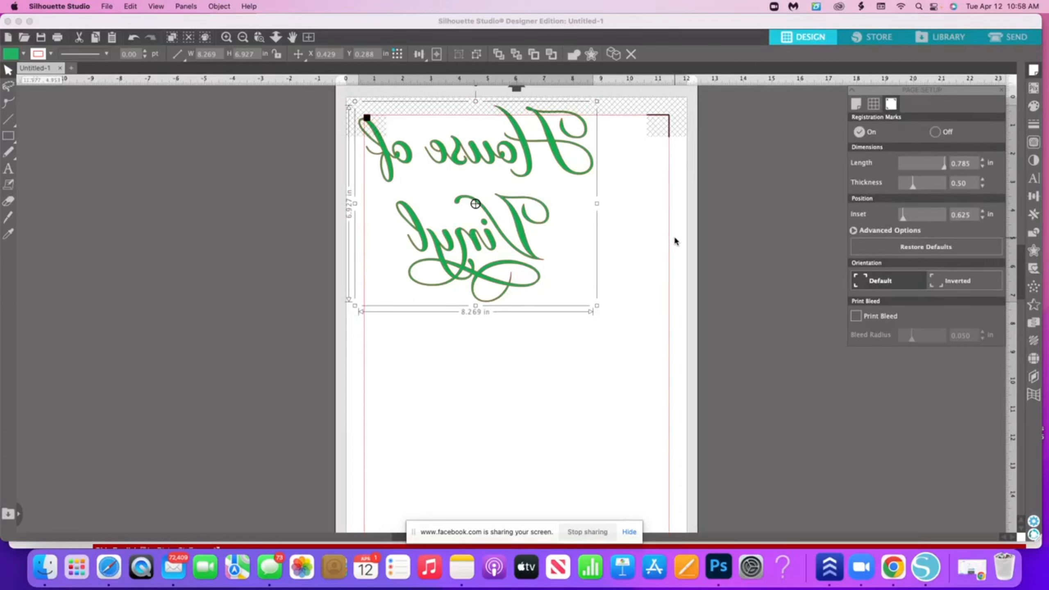
right_click(525, 150)
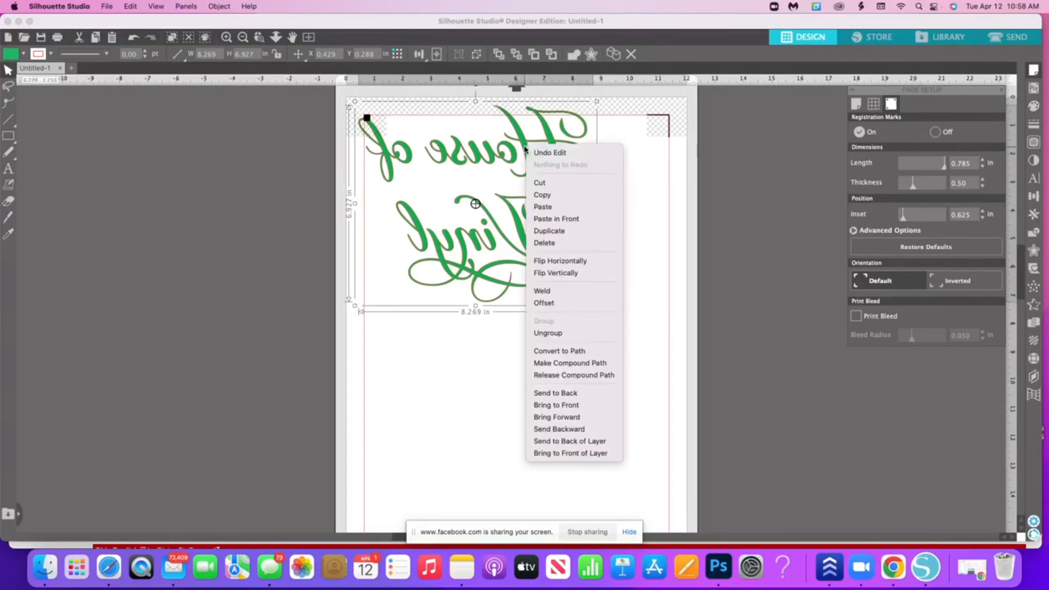
click(557, 261)
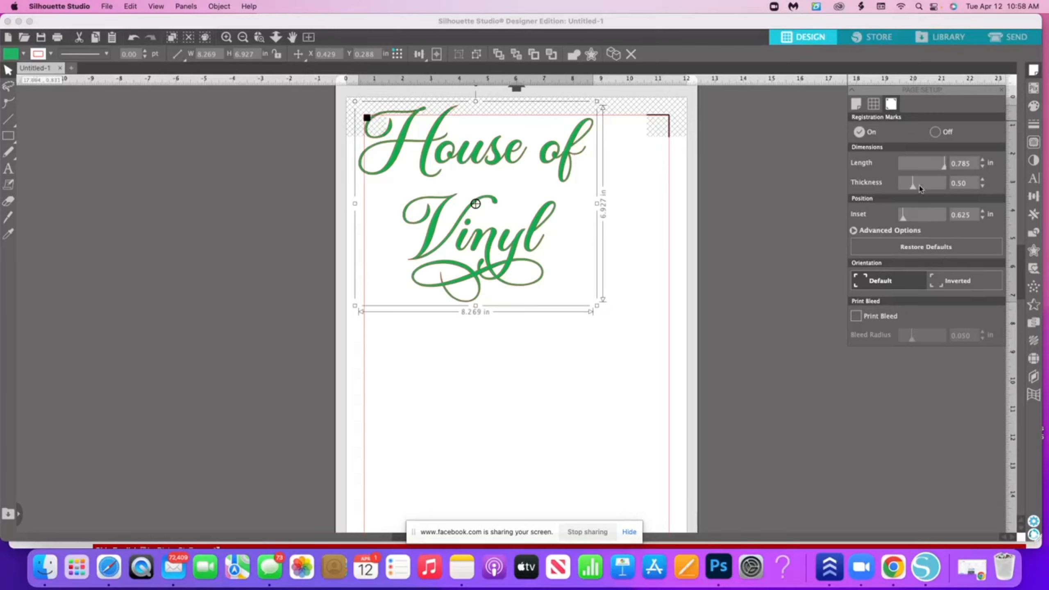
- Set the registration marks' thickness to 1.00 and their overall inset to 0.625 in
drag(913, 188, 977, 199)
mouse_move(905, 218)
mouse_down()
mouse_move(938, 225)
mouse_move(900, 224)
mouse_up()
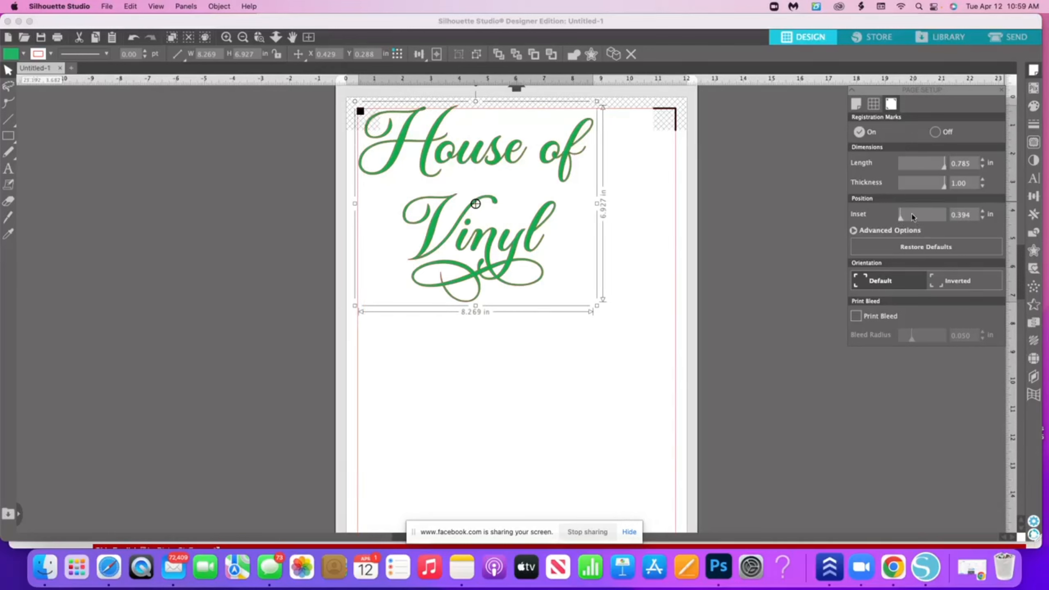
click(911, 214)
click(909, 214)
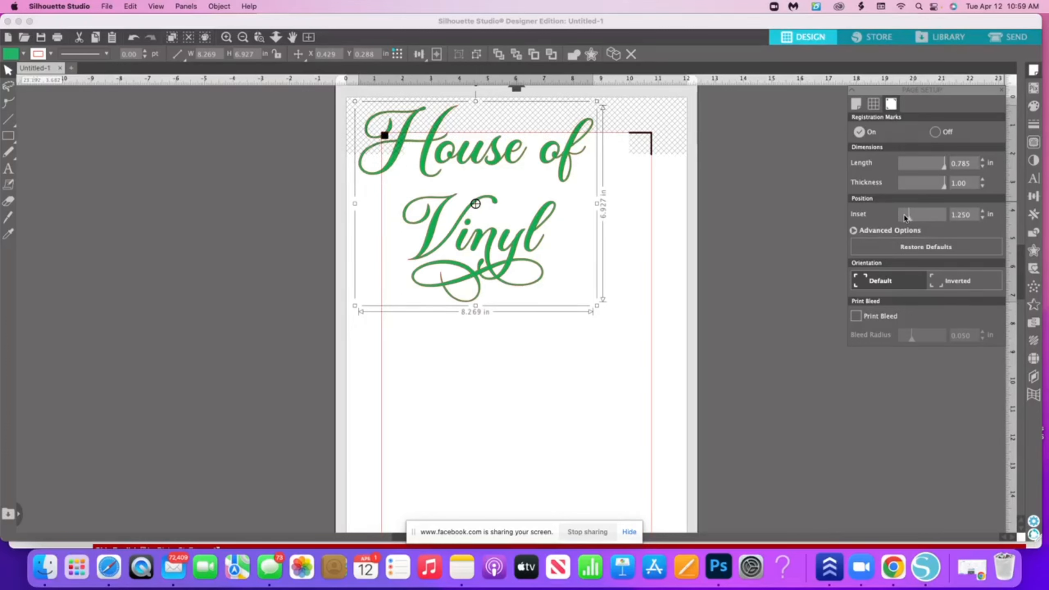
click(904, 214)
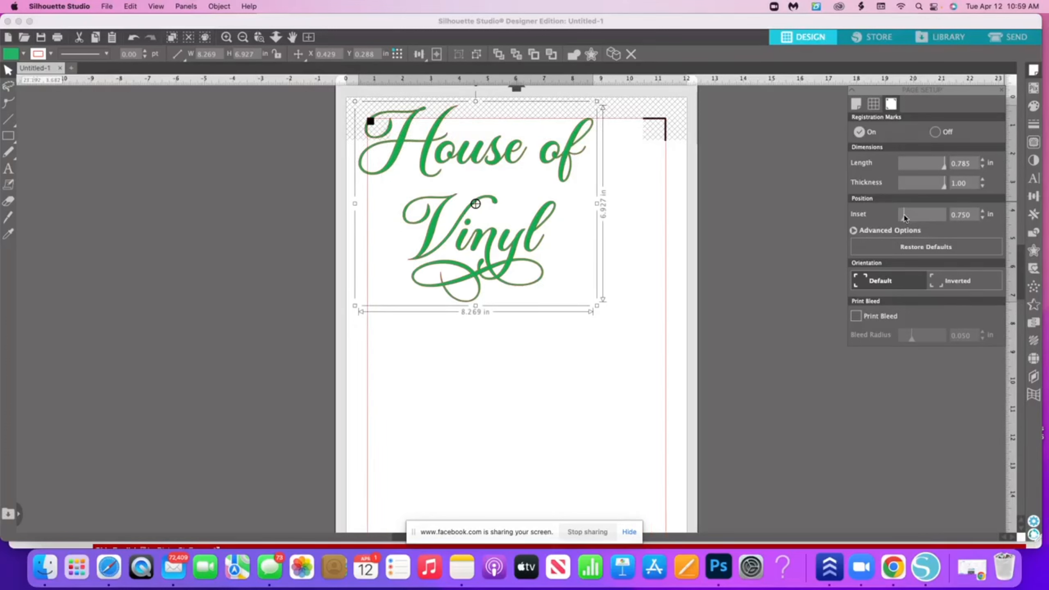
click(903, 216)
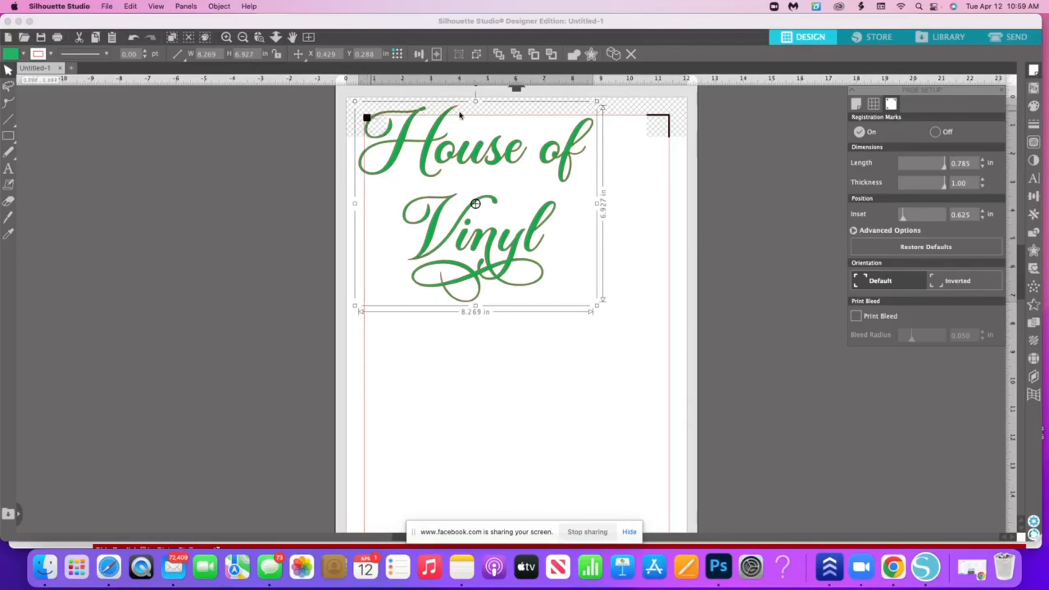
- Move the lettering inside the cut border between the upper registration marks, at about X 1.64 in, Y 0.83 in
drag(501, 153, 513, 162)
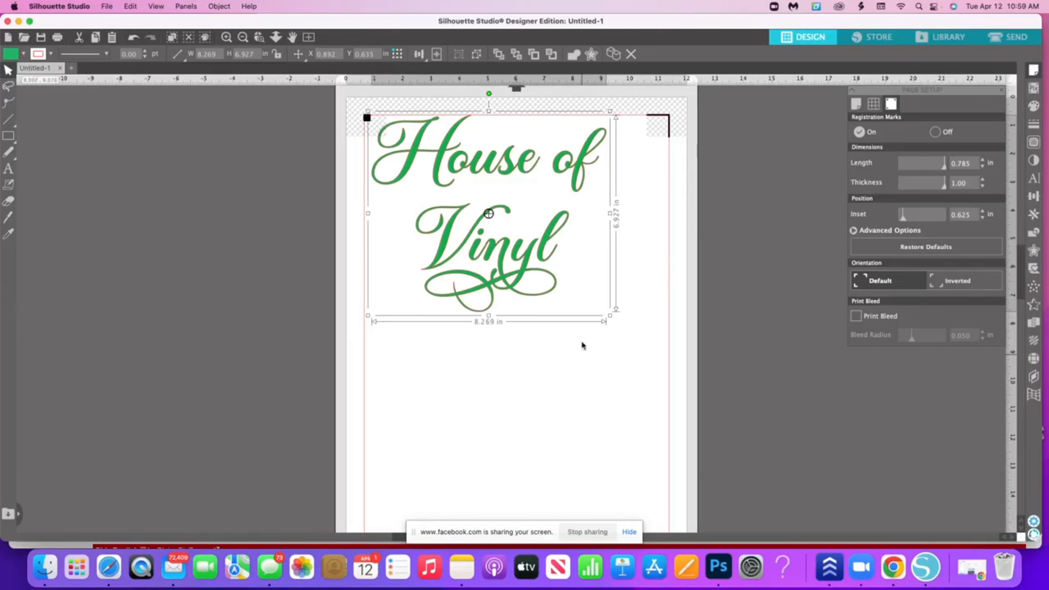
drag(544, 261, 547, 273)
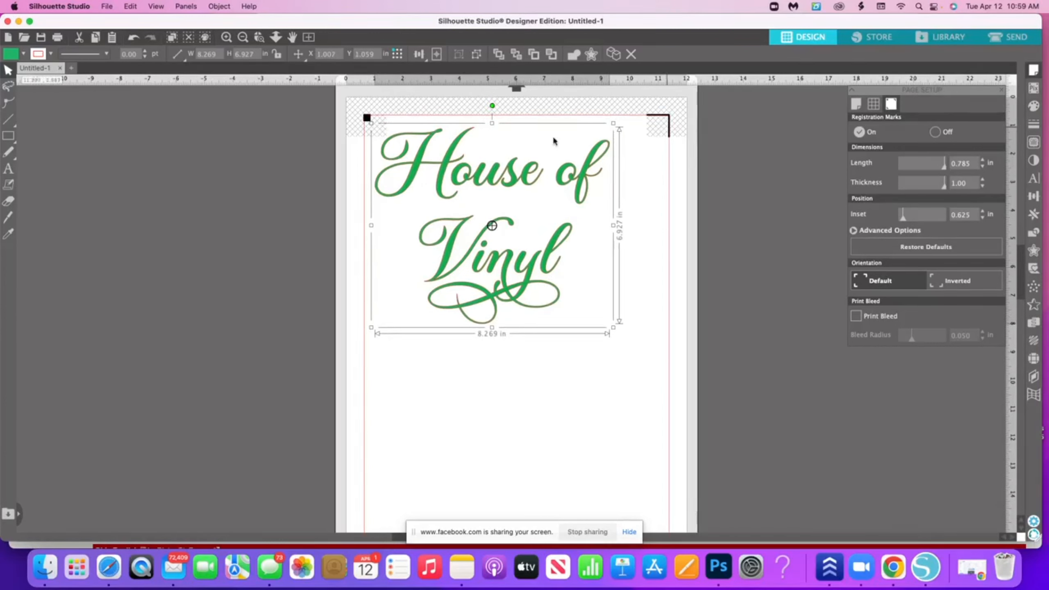
drag(470, 171, 488, 166)
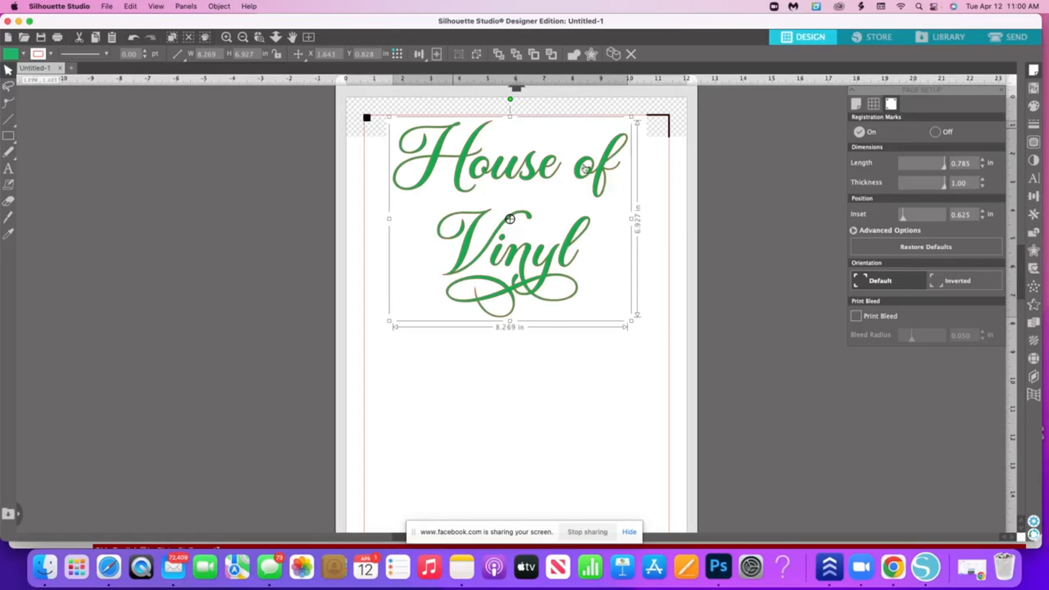
- Set the registration marks' bottom inset to 4.750 in, using the advanced position options
scroll(658, 394, up, 2)
scroll(658, 392, down, 10)
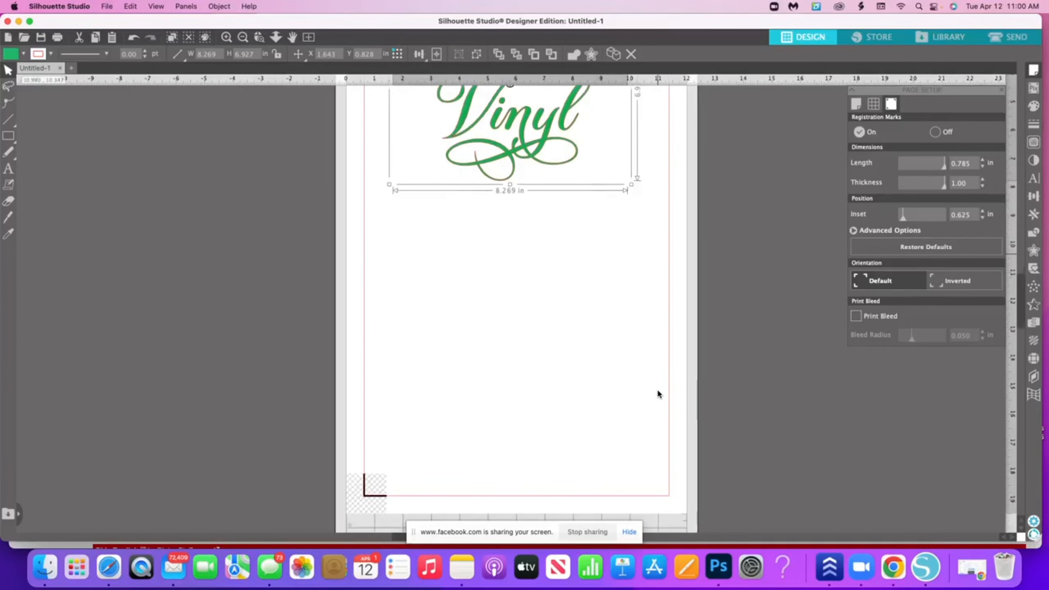
scroll(658, 394, up, 3)
scroll(659, 392, up, 6)
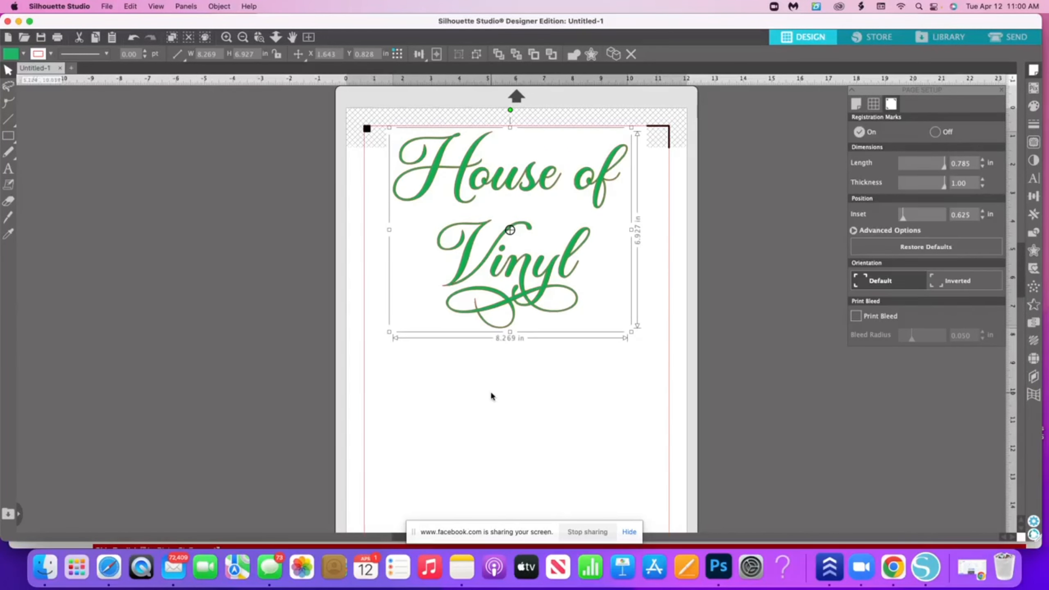
scroll(490, 390, down, 3)
scroll(476, 406, down, 3)
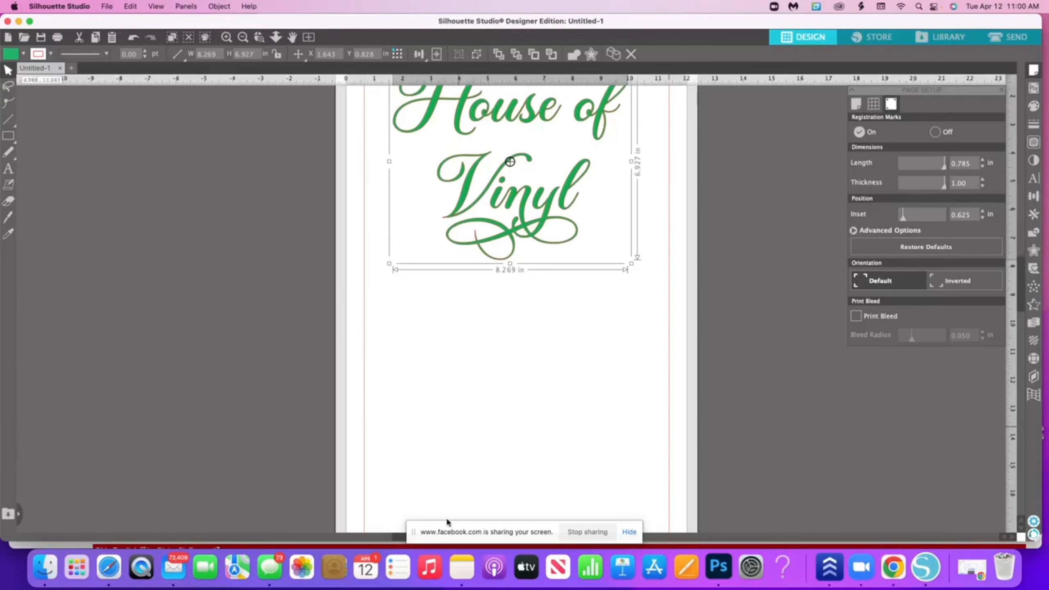
scroll(400, 506, down, 3)
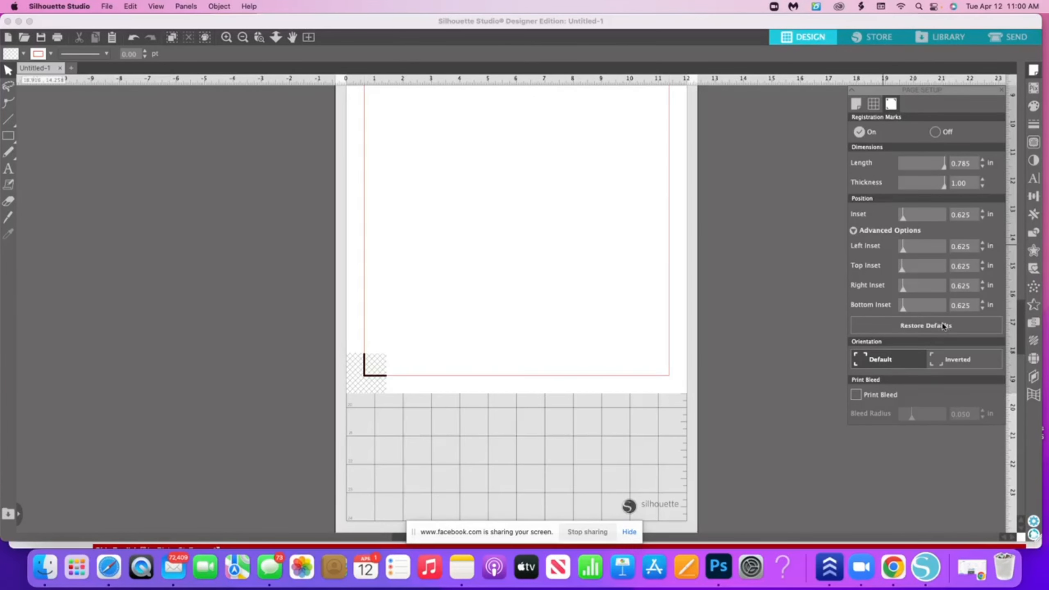
click(917, 306)
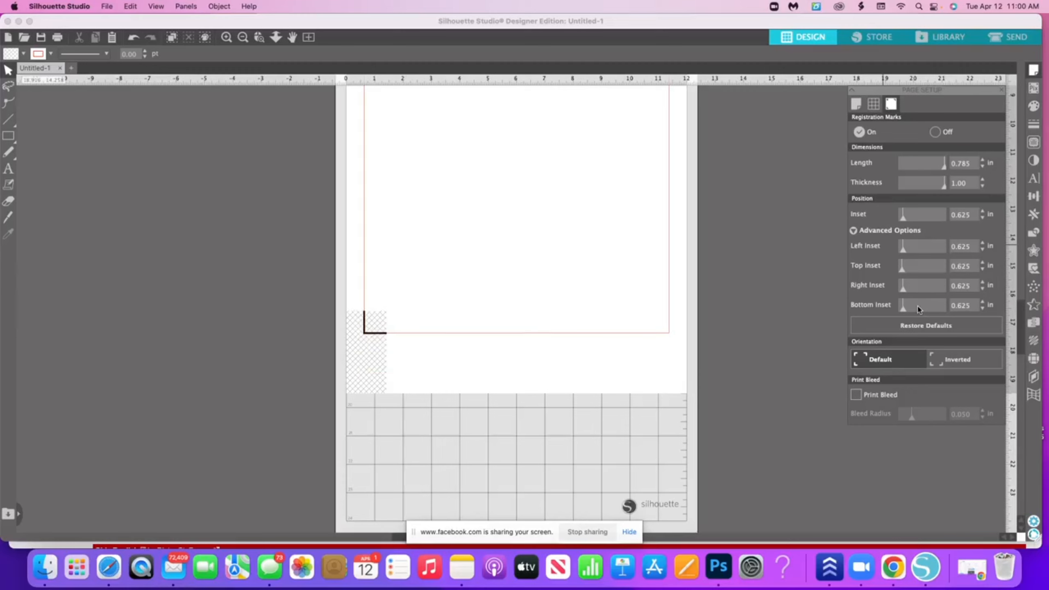
drag(927, 309, 945, 307)
scroll(757, 284, up, 2)
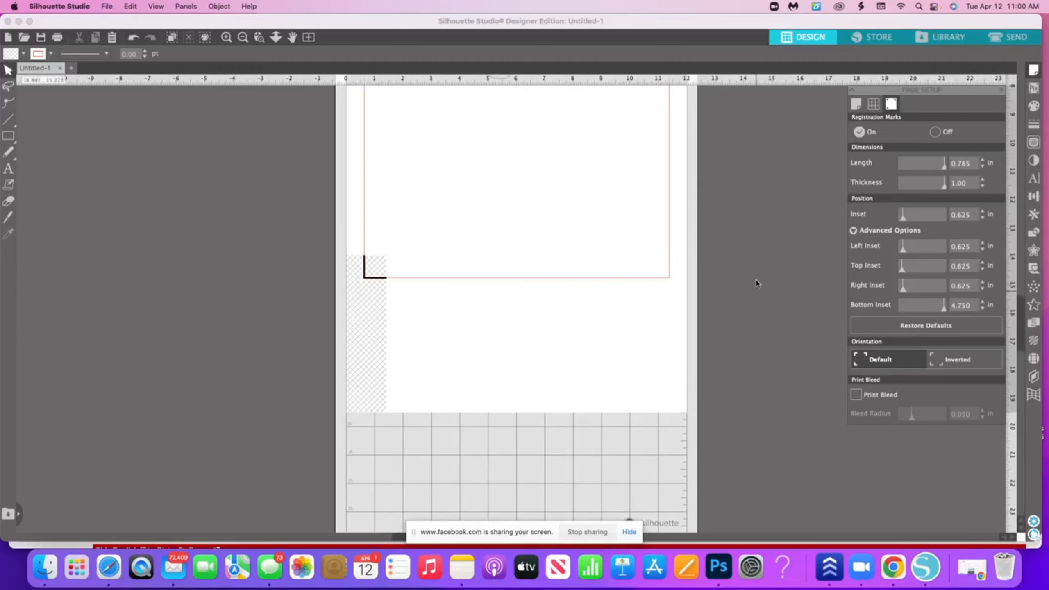
scroll(832, 186, up, 5)
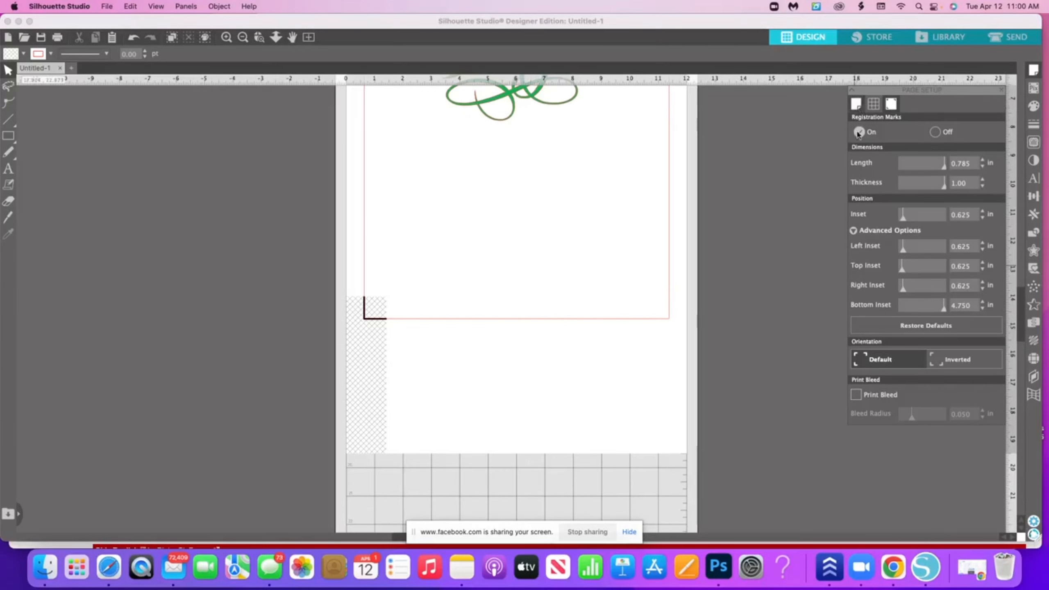
- Set the page's media size to 11 in wide and 17 in high
click(857, 104)
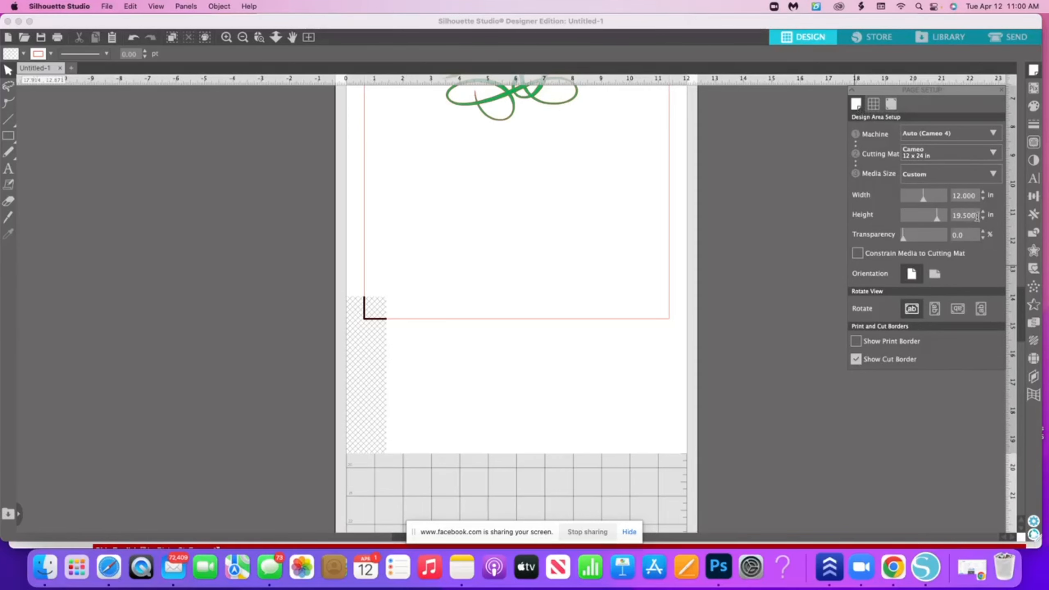
drag(976, 214, 952, 215)
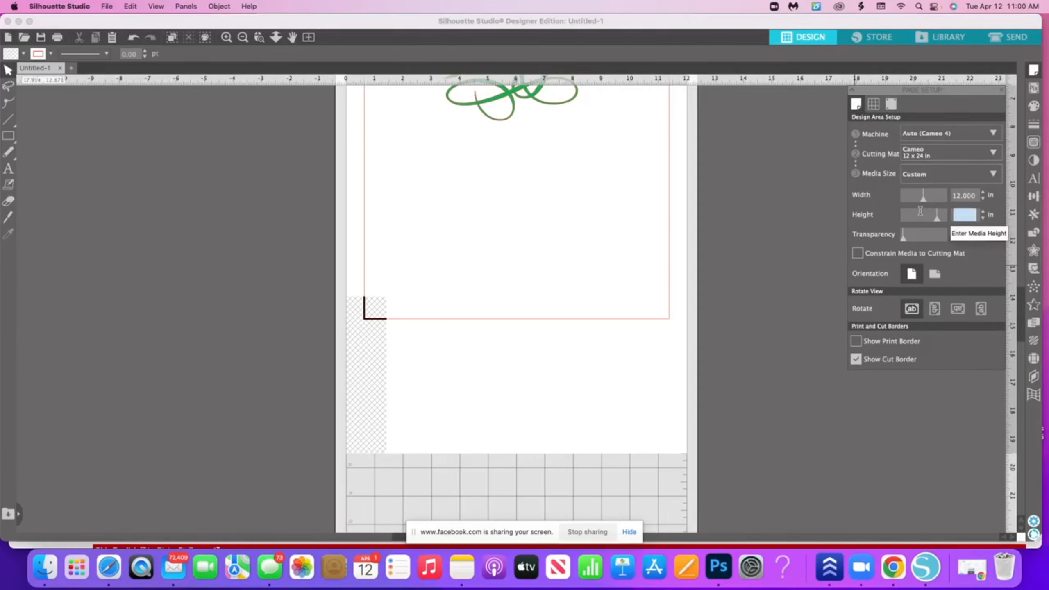
key(shift+Tab)
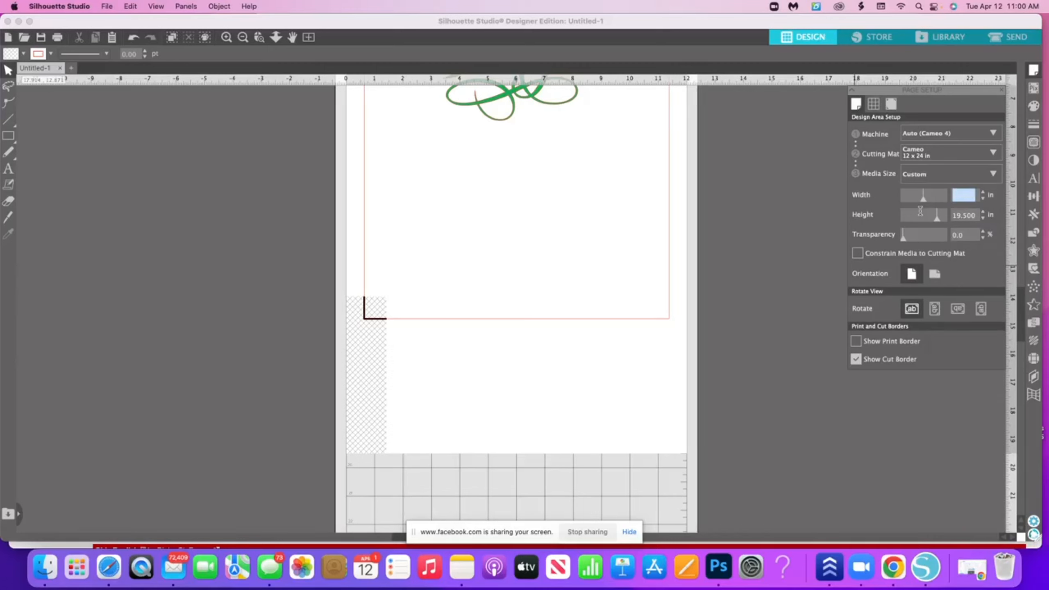
text(11)
key(Tab)
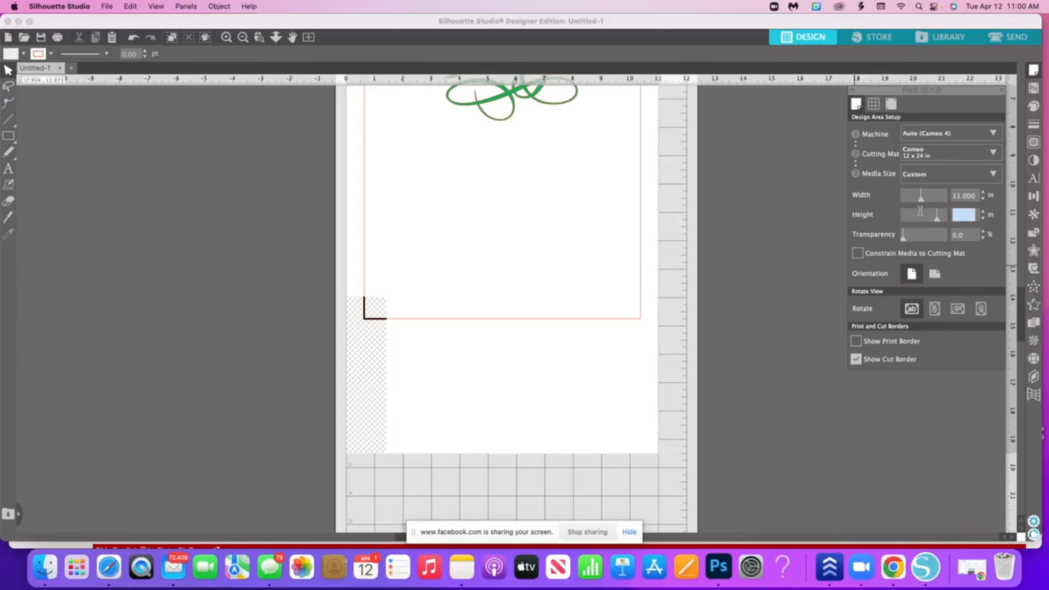
text(19)
key(BackSpace)
key(BackSpace)
key(BackSpace)
key(BackSpace)
text(17)
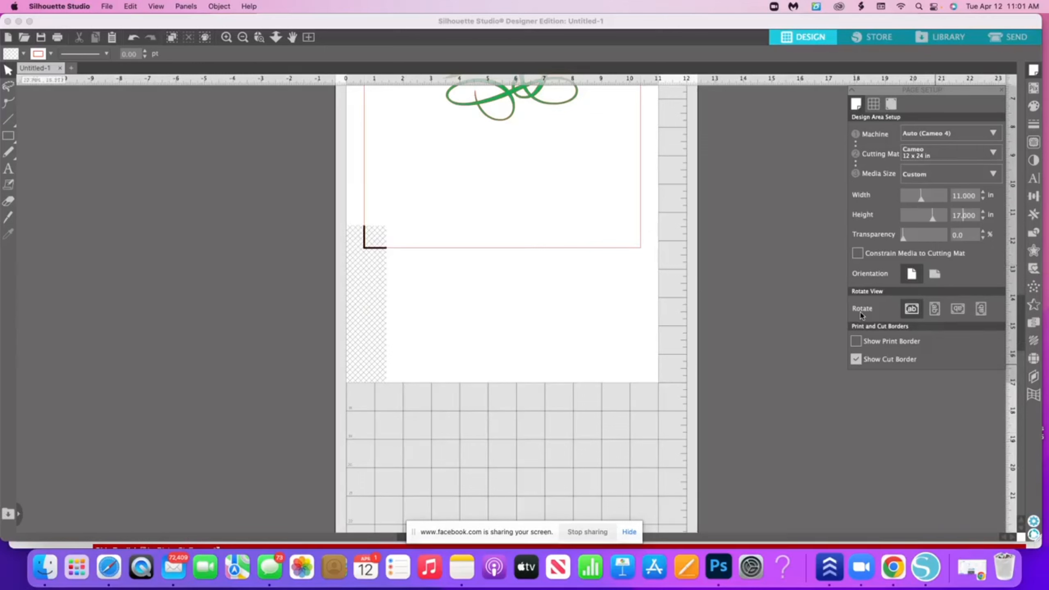
- Move the lettering clear of the upper-right registration mark and inside the cut border, at about X 1.28 in, Y 0.81 in
click(892, 105)
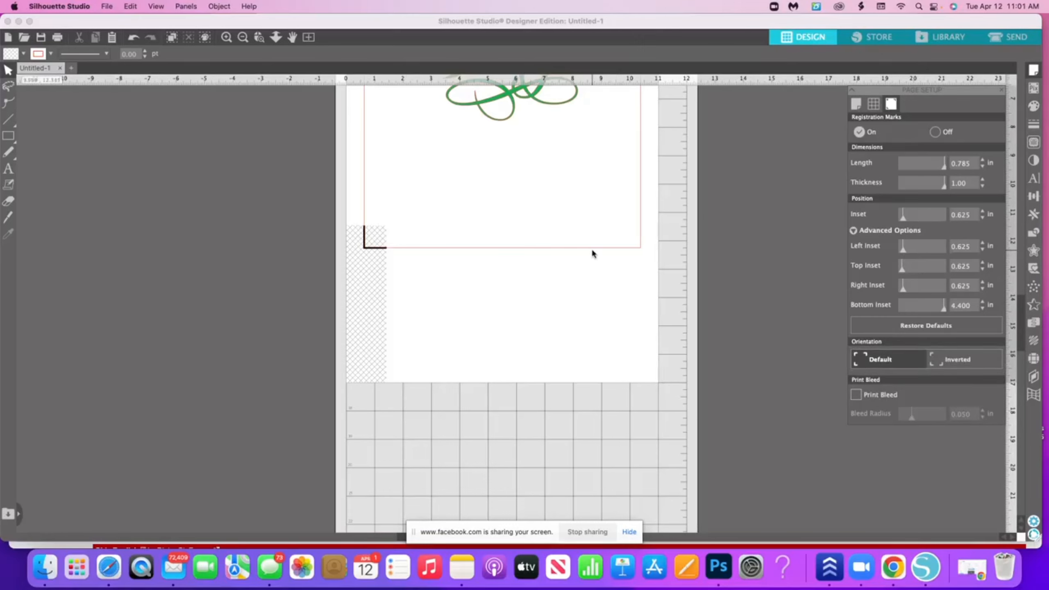
scroll(593, 253, up, 1)
scroll(592, 253, up, 5)
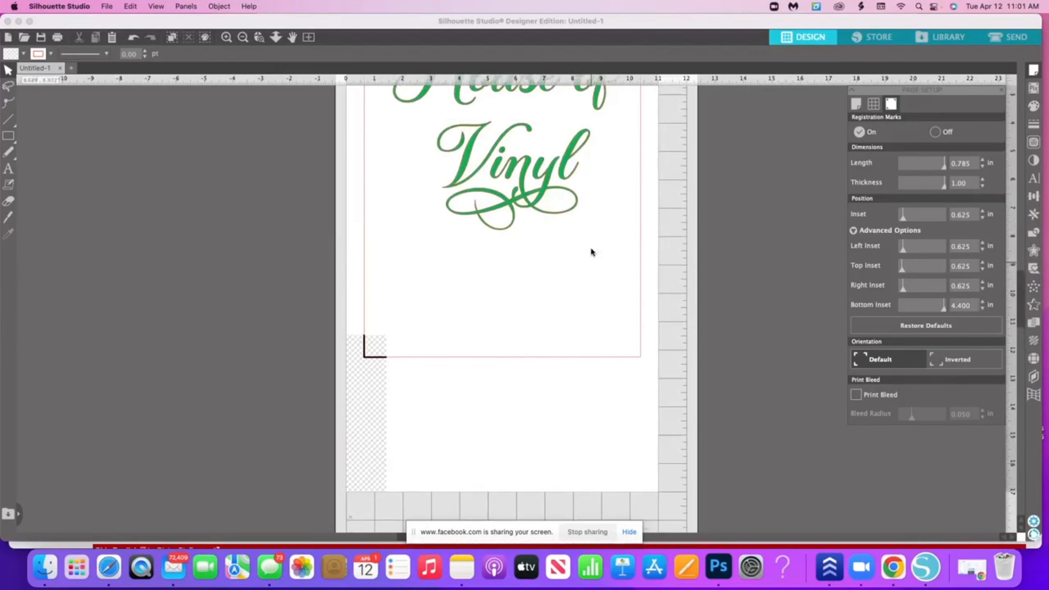
scroll(590, 247, up, 4)
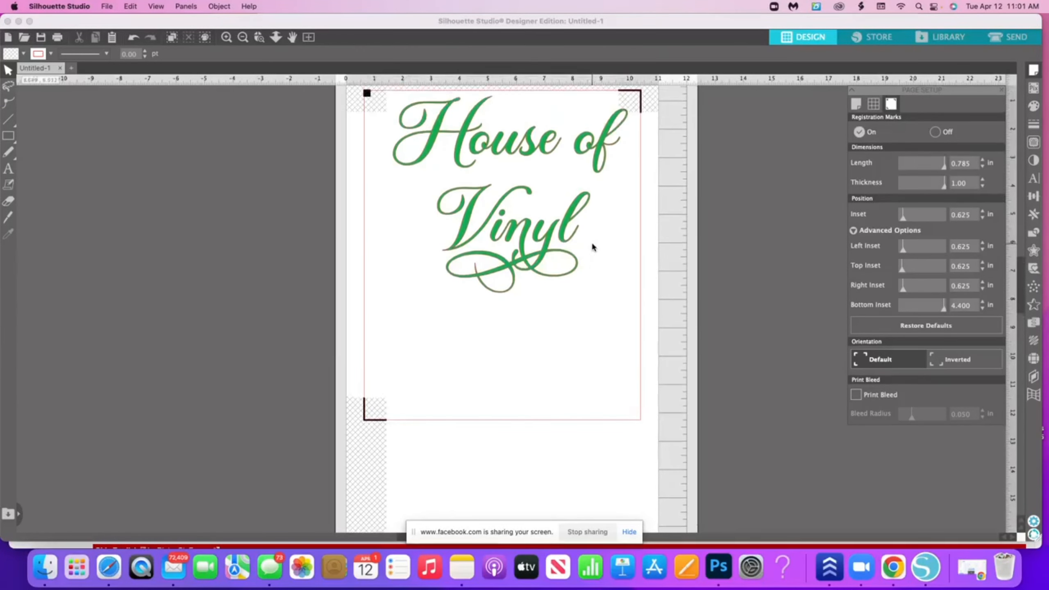
click(510, 194)
drag(636, 111, 628, 109)
click(618, 116)
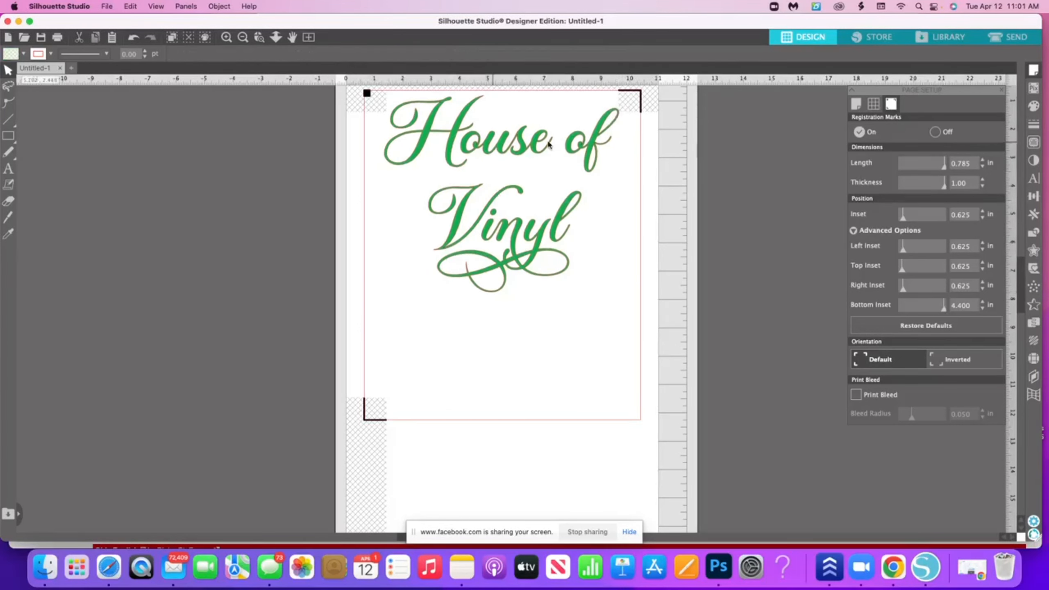
drag(538, 144, 537, 143)
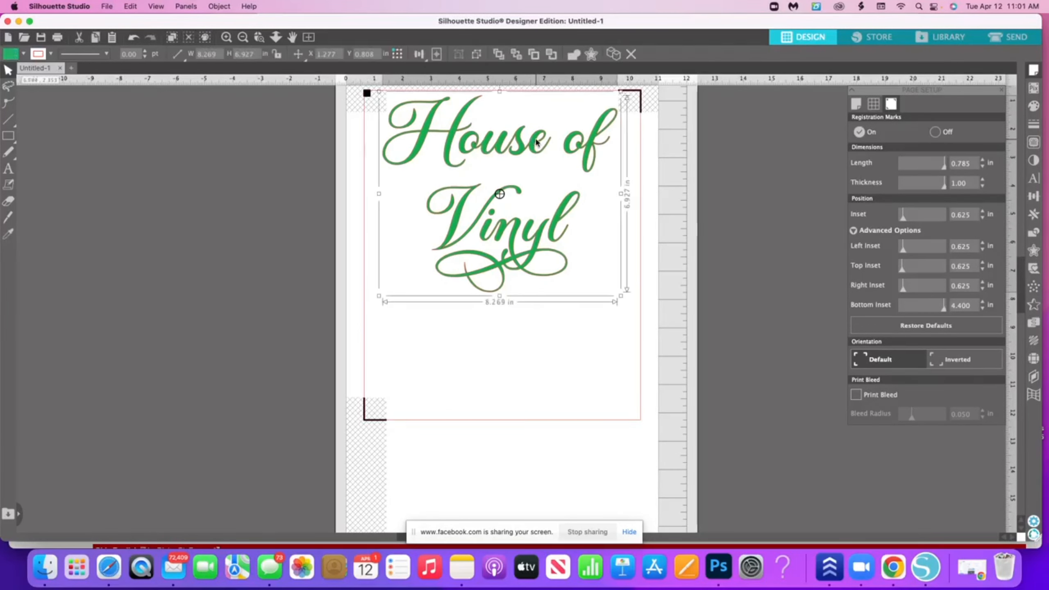
click(587, 344)
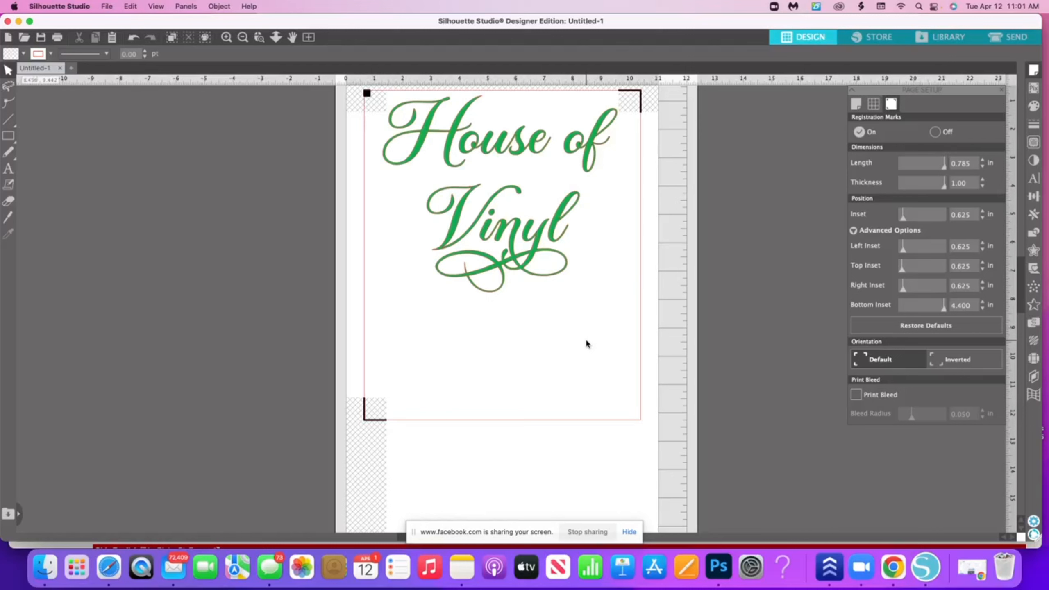
- Turn off the page's registration marks
scroll(582, 320, up, 2)
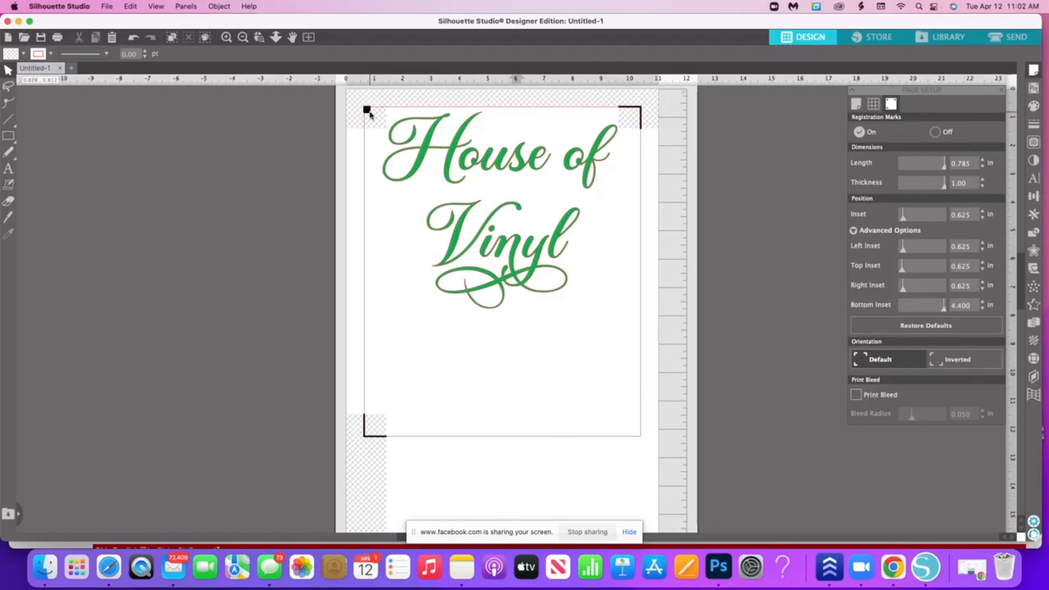
click(1031, 72)
click(1031, 73)
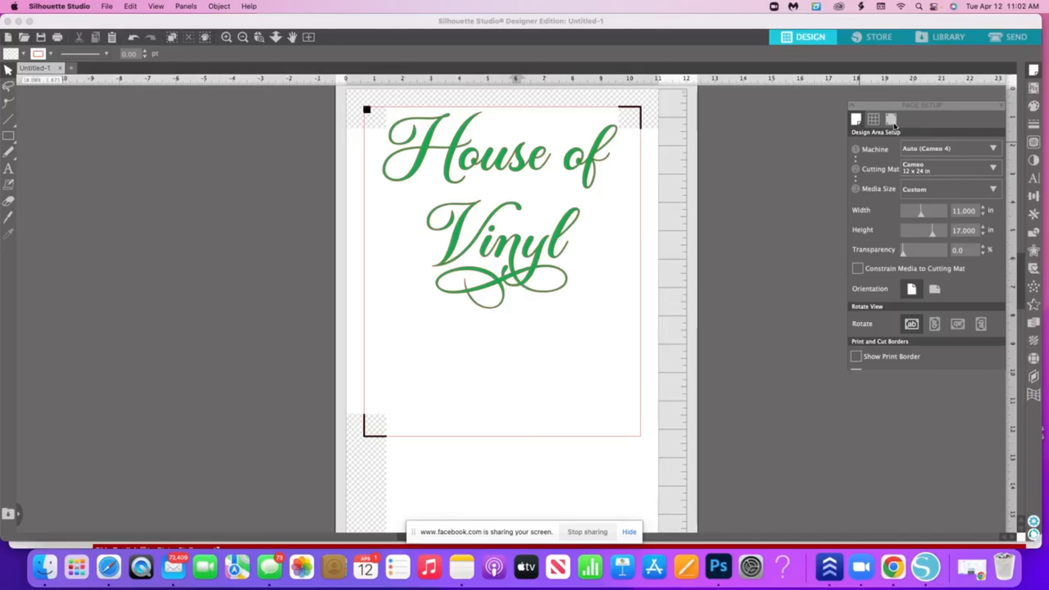
click(892, 104)
click(944, 139)
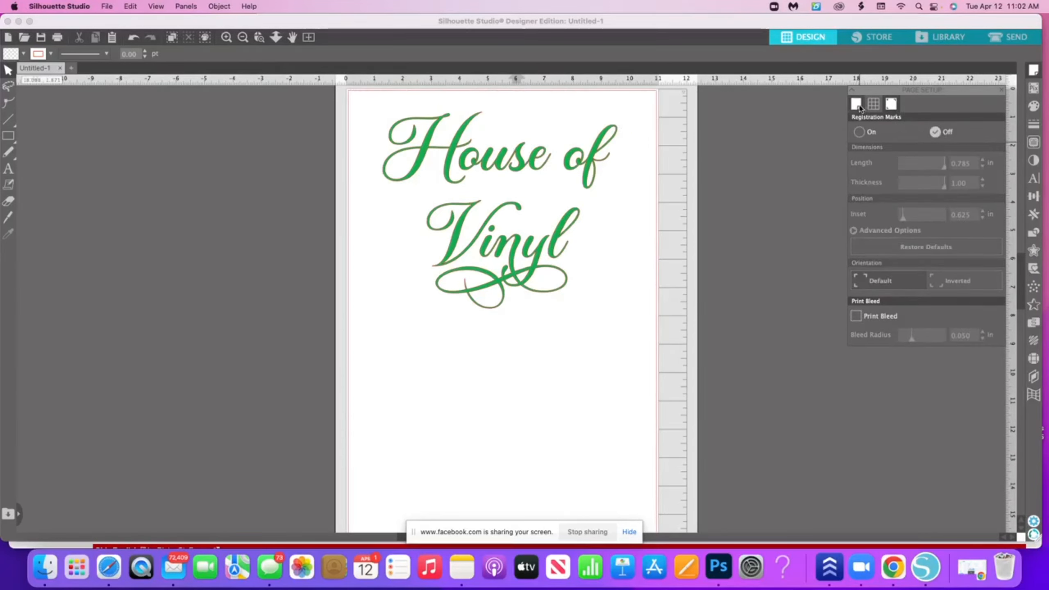
- Set the page's media size to 12 in wide and 19.5 in high
click(856, 105)
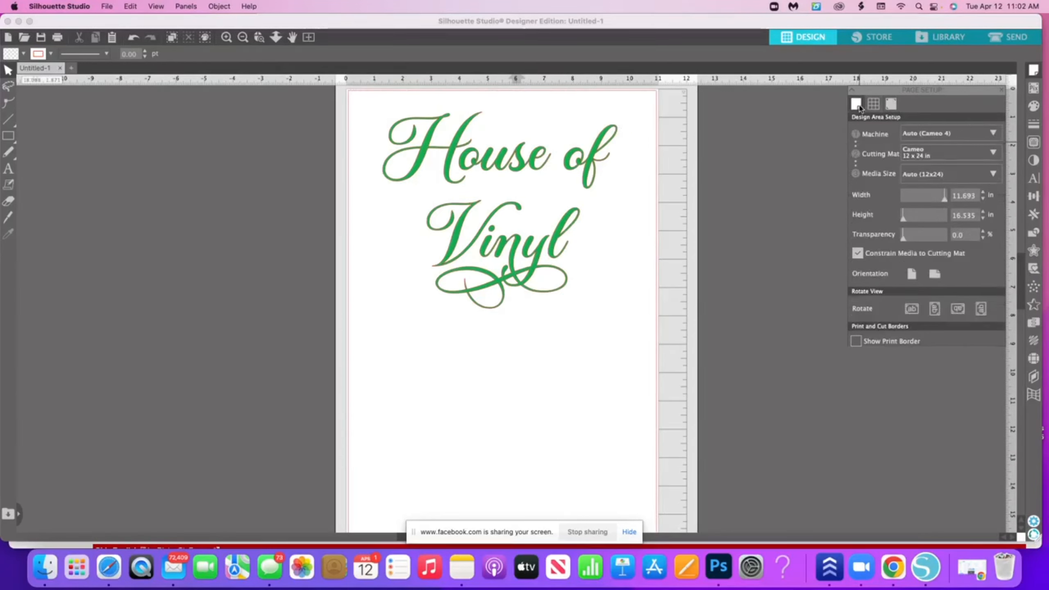
double_click(977, 195)
text(12)
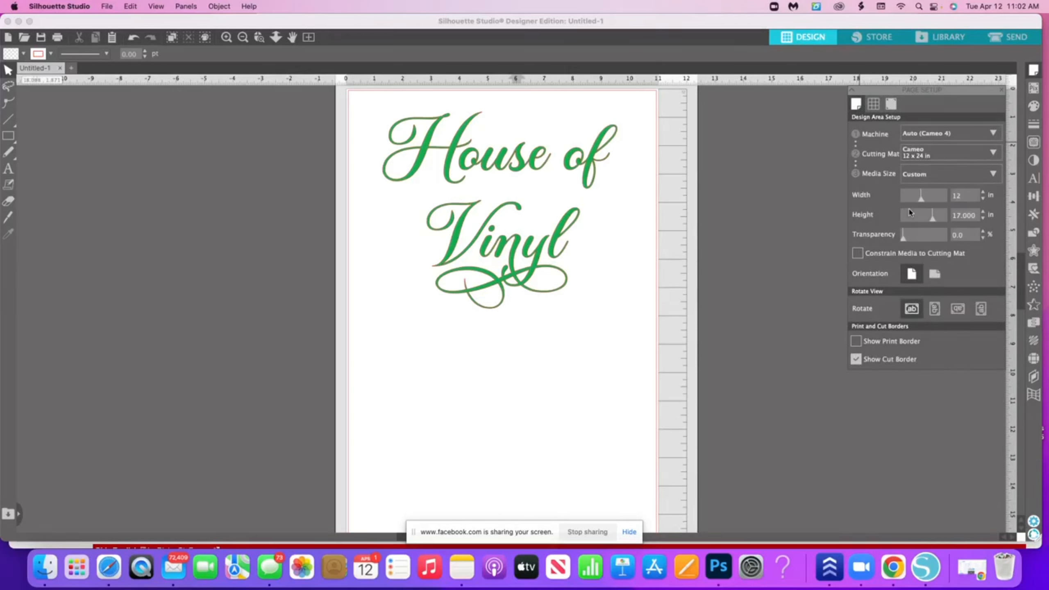
key(Tab)
key(Left)
key(Right)
key(Right)
text(.5)
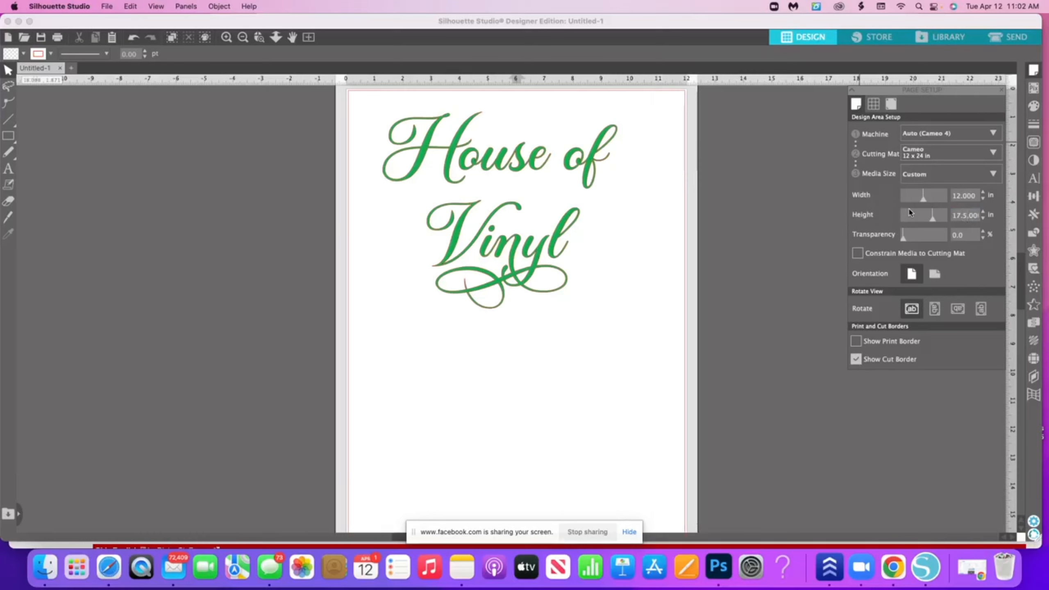
key(BackSpace)
key(BackSpace)
key(BackSpace)
key(BackSpace)
text(19.5)
key(Return)
click(509, 242)
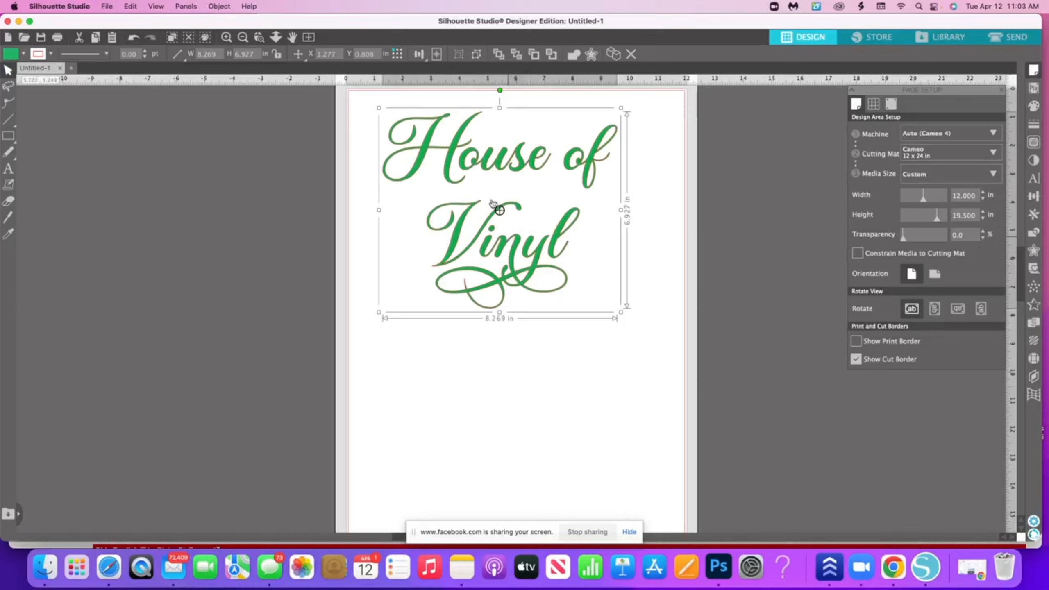
click(8, 168)
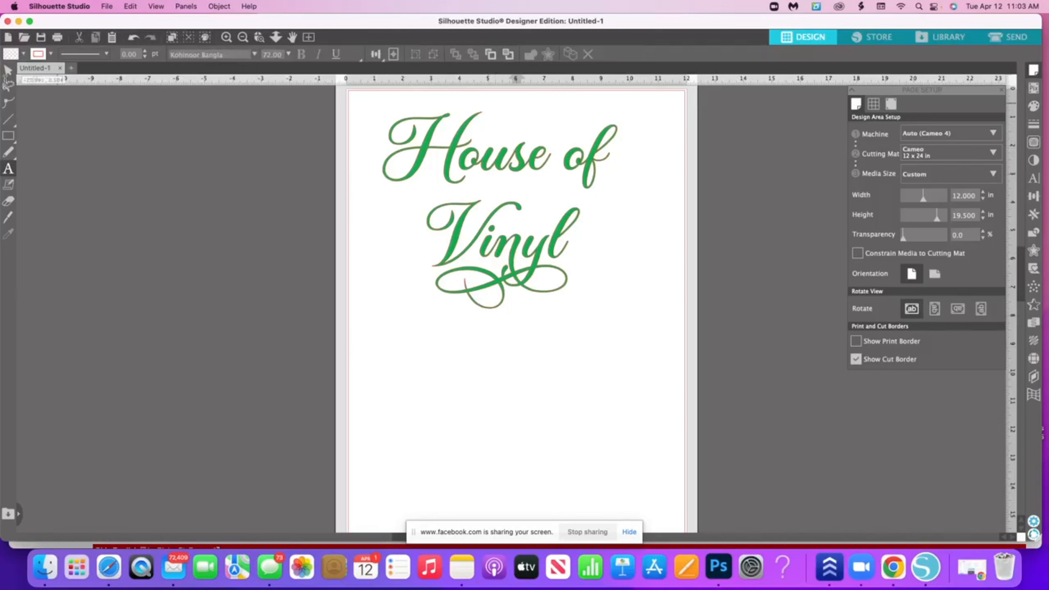
click(8, 71)
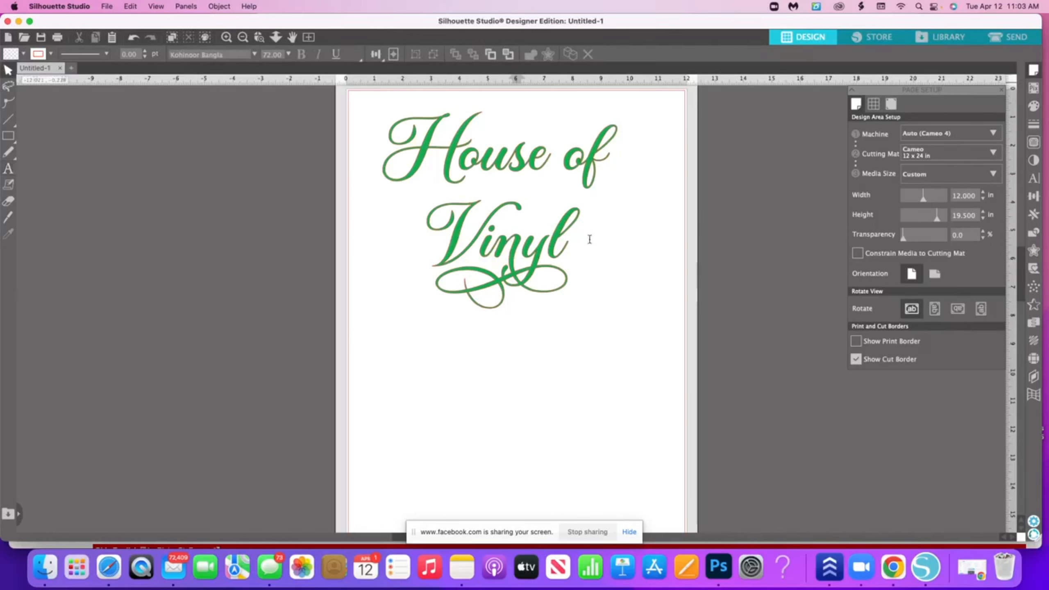
- Create an outward offset around the House of Vinyl lettering with rounded corners and a distance of 0.115 in
click(544, 165)
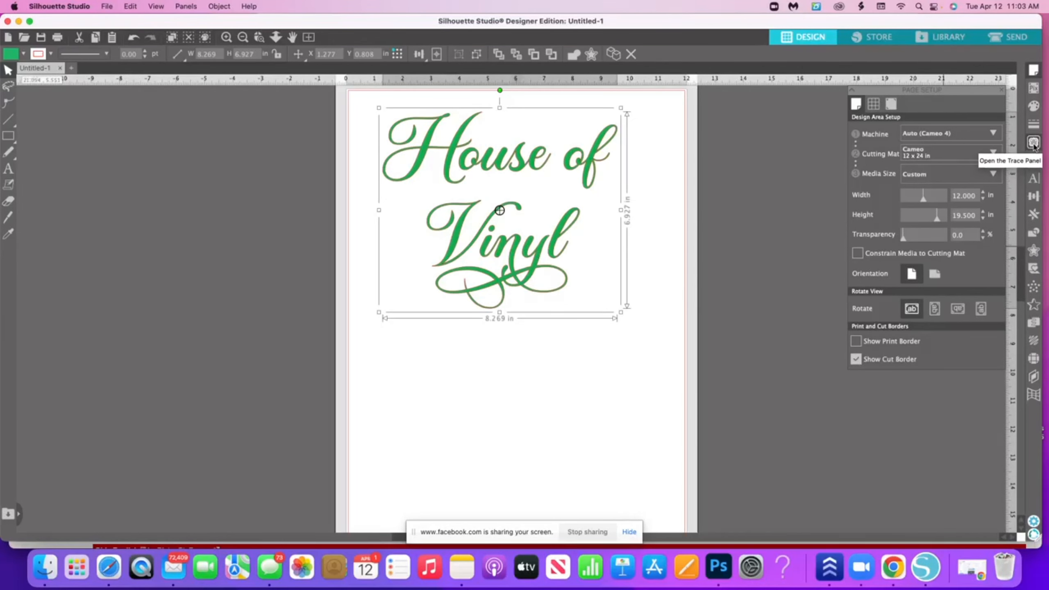
click(1035, 249)
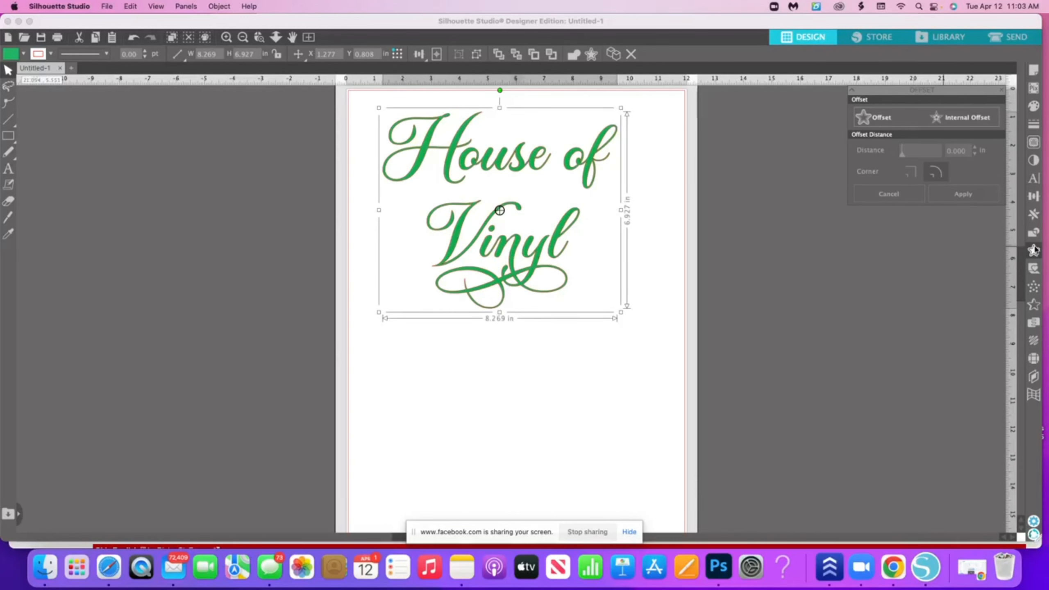
click(883, 119)
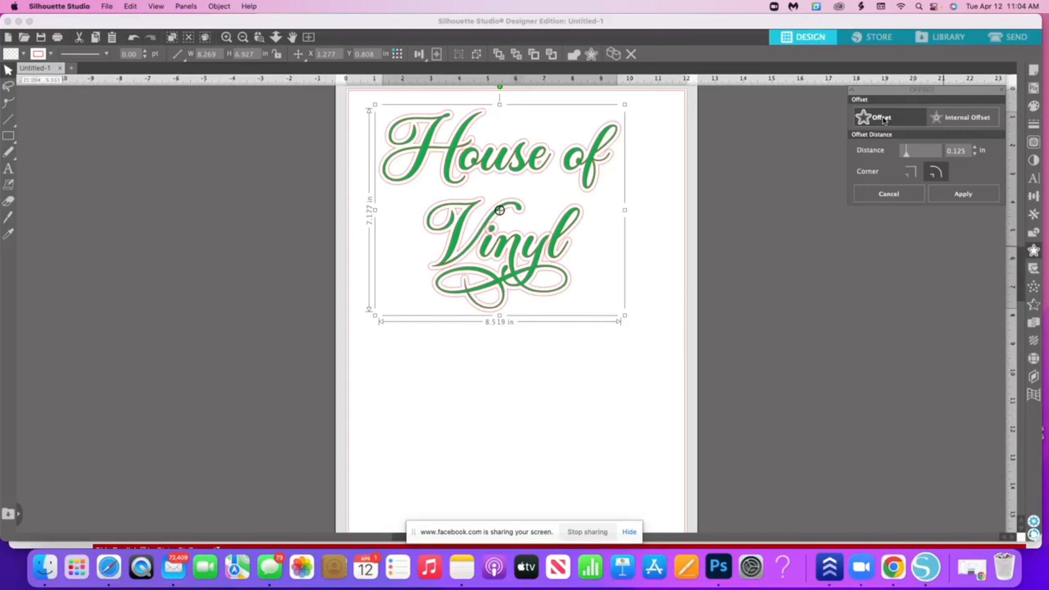
click(915, 176)
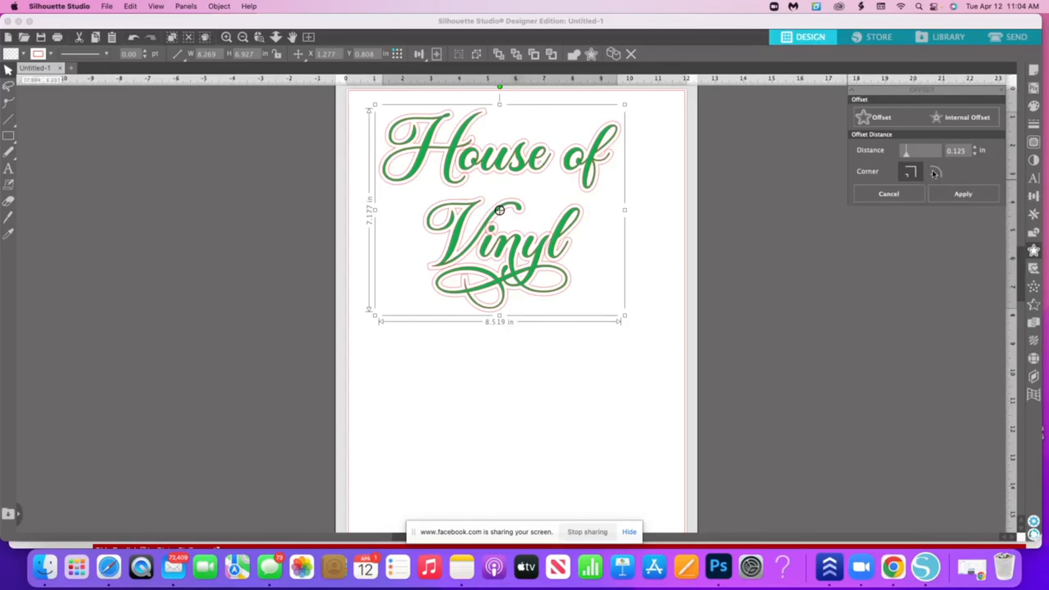
click(935, 173)
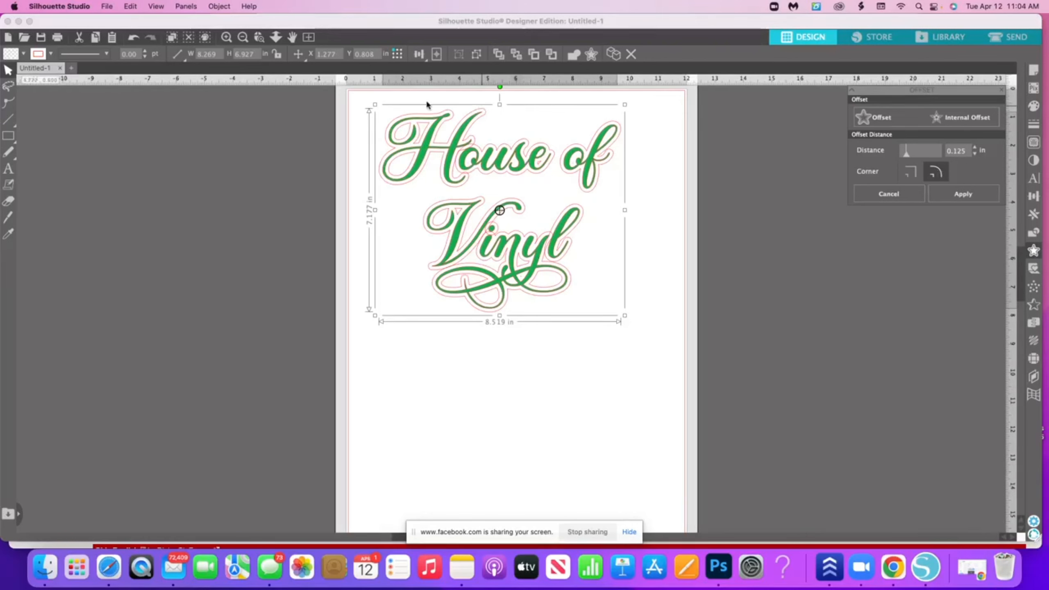
click(910, 171)
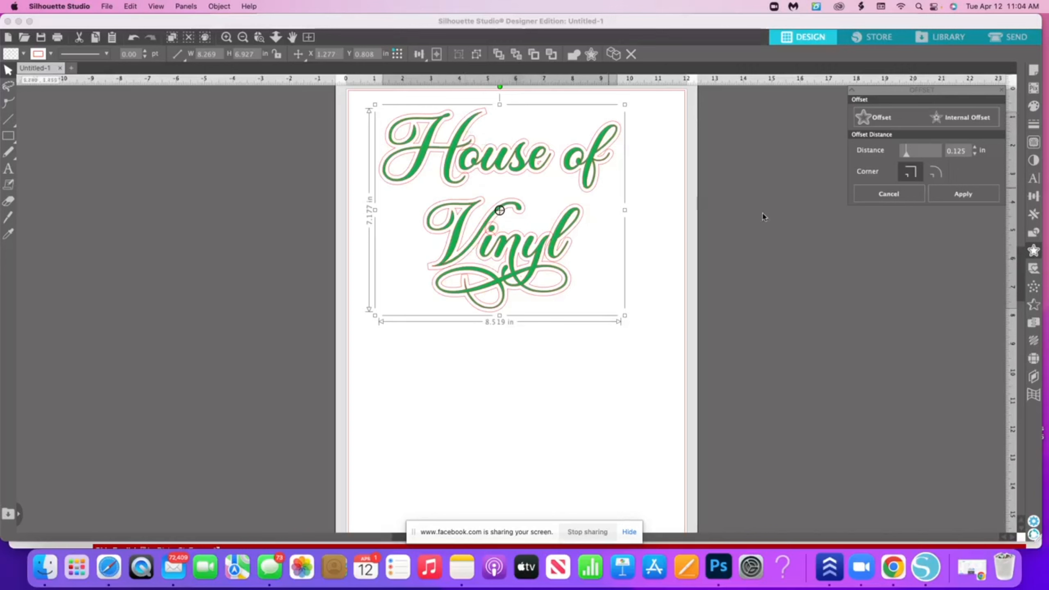
click(944, 176)
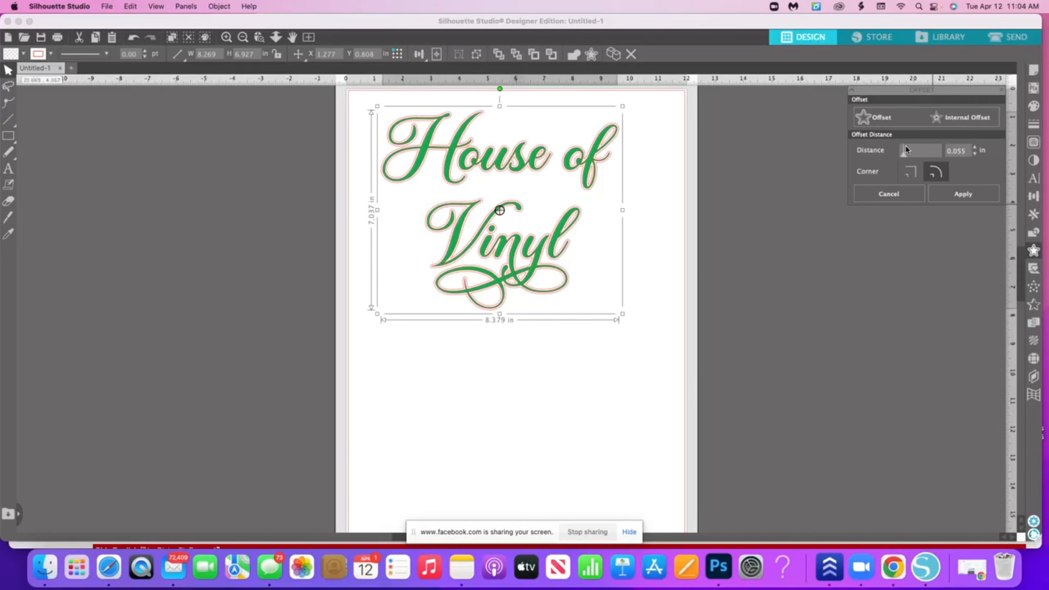
drag(906, 149, 907, 149)
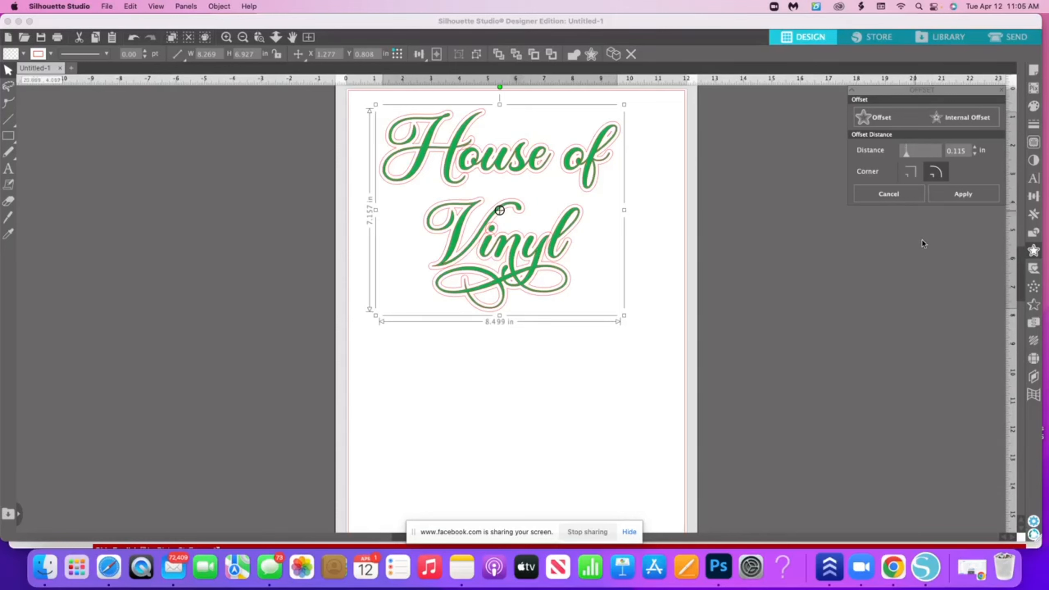
click(960, 196)
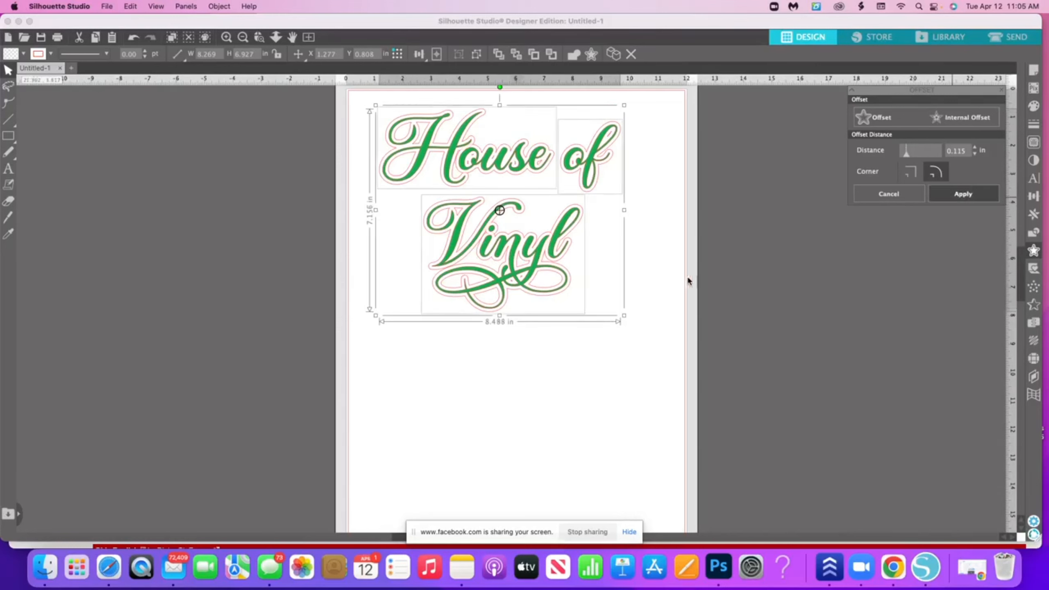
- Move the green lettering off the page to the right and fill the offset shapes with purple
click(687, 276)
drag(558, 239, 886, 334)
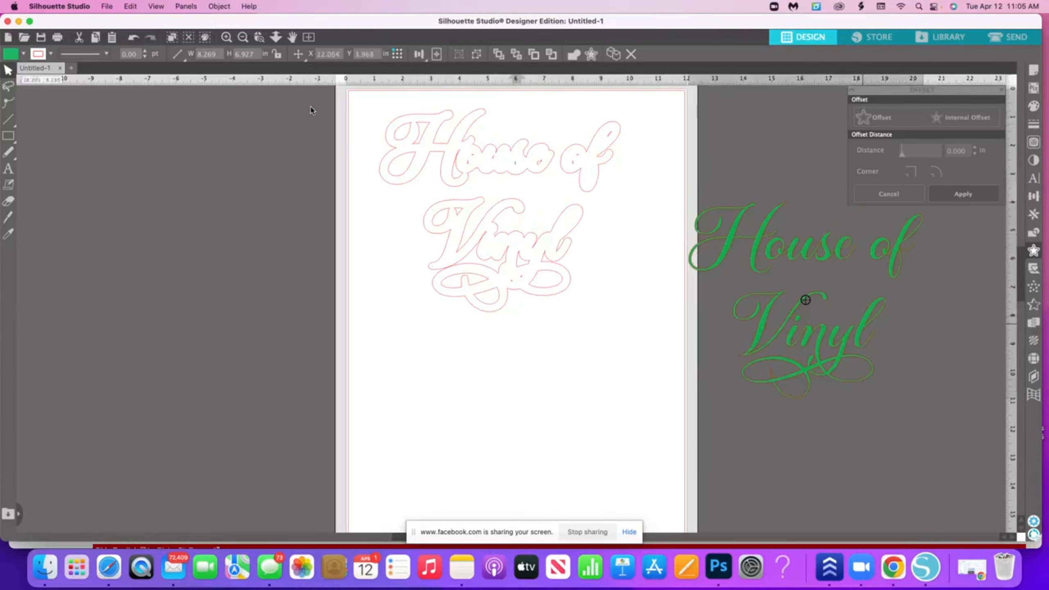
drag(311, 105, 613, 312)
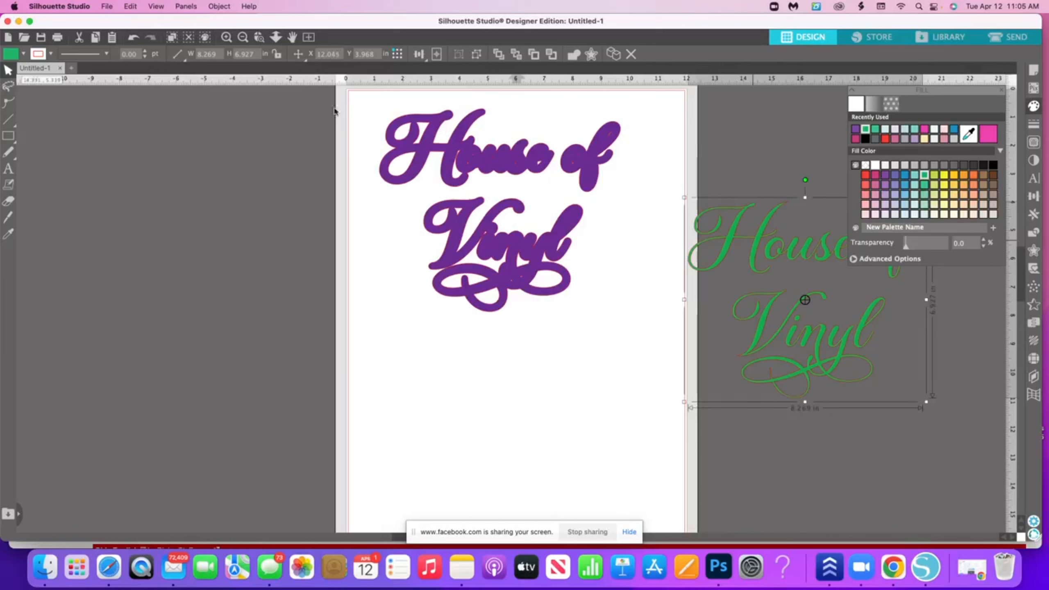
- Group the purple offset shapes and place the green lettering back on top of them, at about X 1.24 in, Y 0.85 in
drag(334, 111, 579, 311)
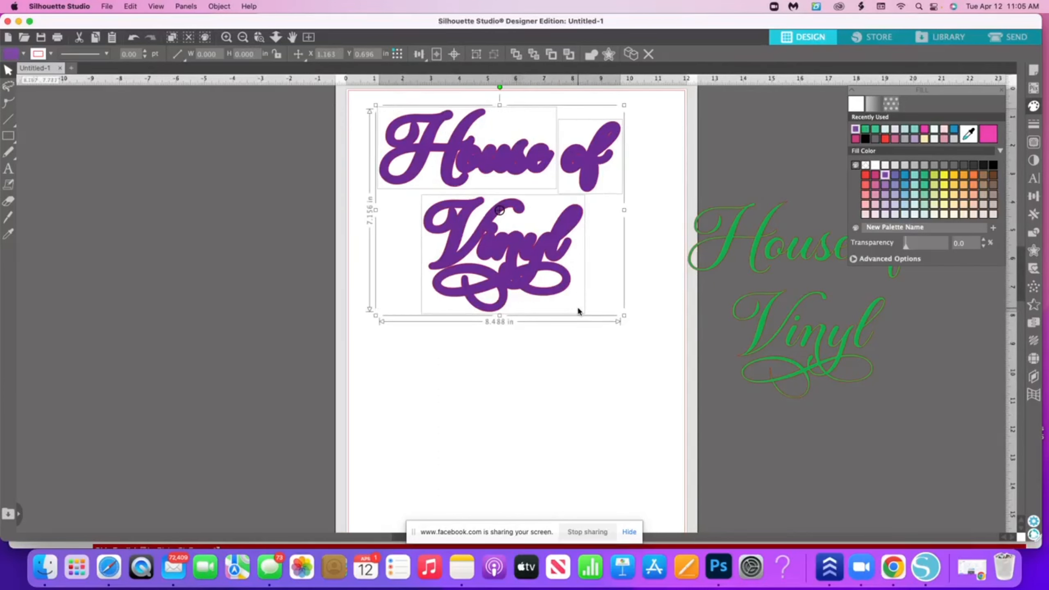
key(super+g)
drag(754, 241, 449, 147)
click(641, 203)
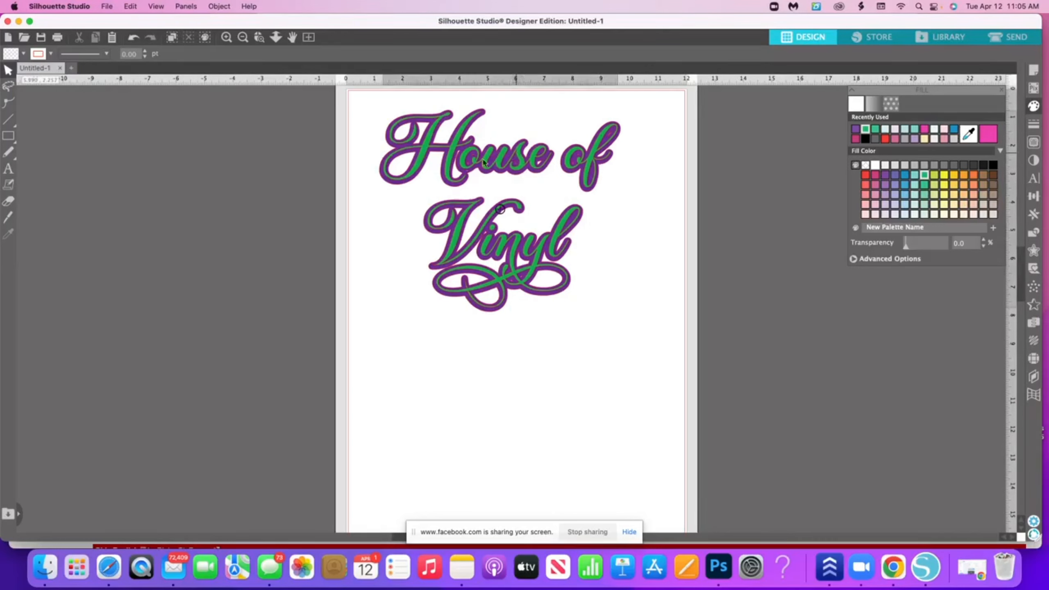
mouse_move(517, 156)
mouse_down()
mouse_move(265, 218)
mouse_move(460, 155)
mouse_move(515, 157)
mouse_up()
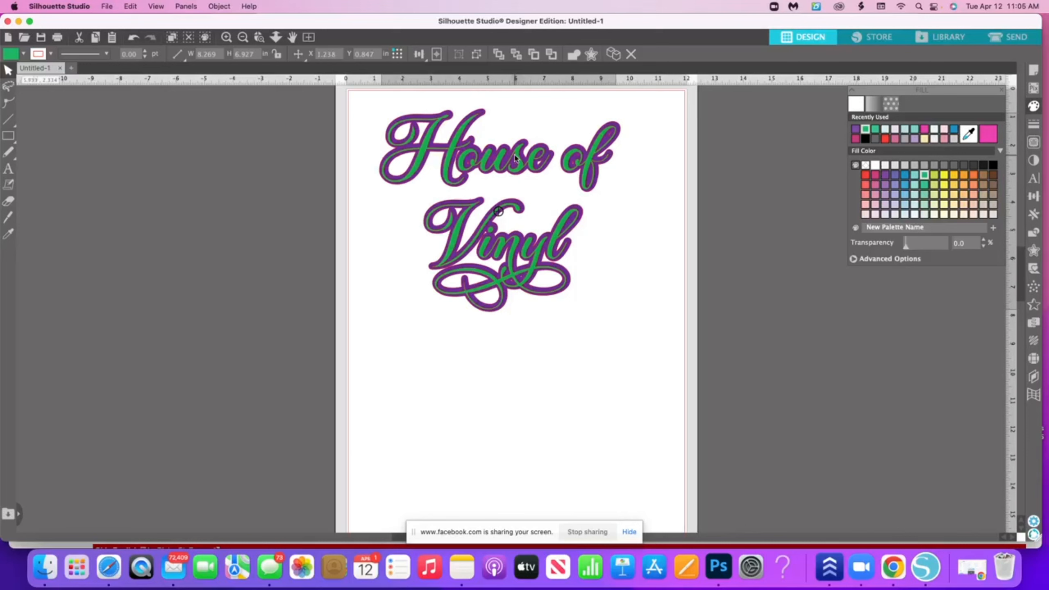
- Separate the two layers: move the purple offset off the page to the left and the green lettering to about X 0.41 in, Y 0.31 in
click(374, 108)
drag(335, 110, 645, 208)
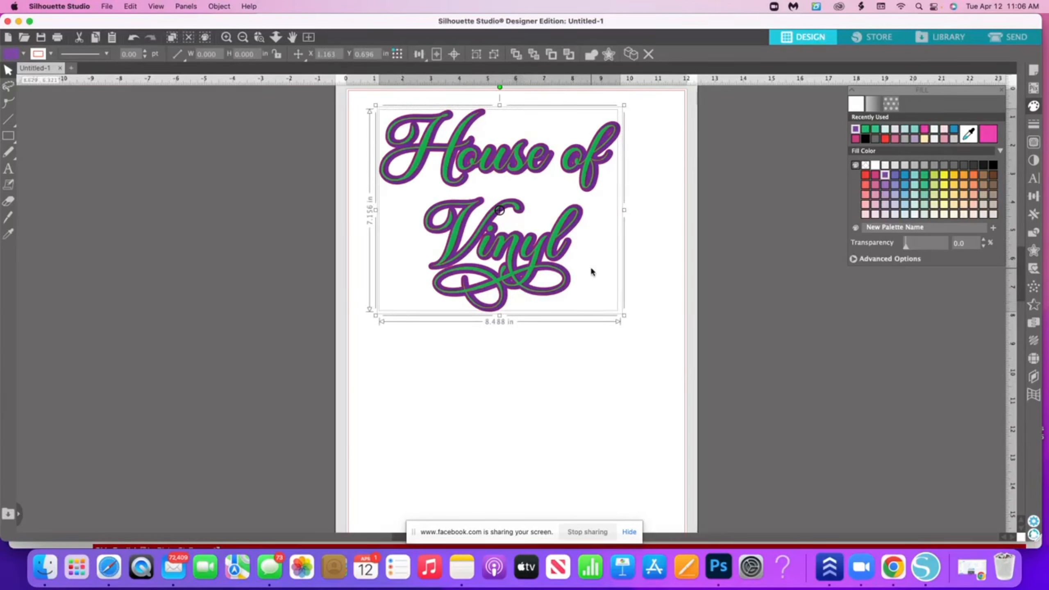
click(698, 265)
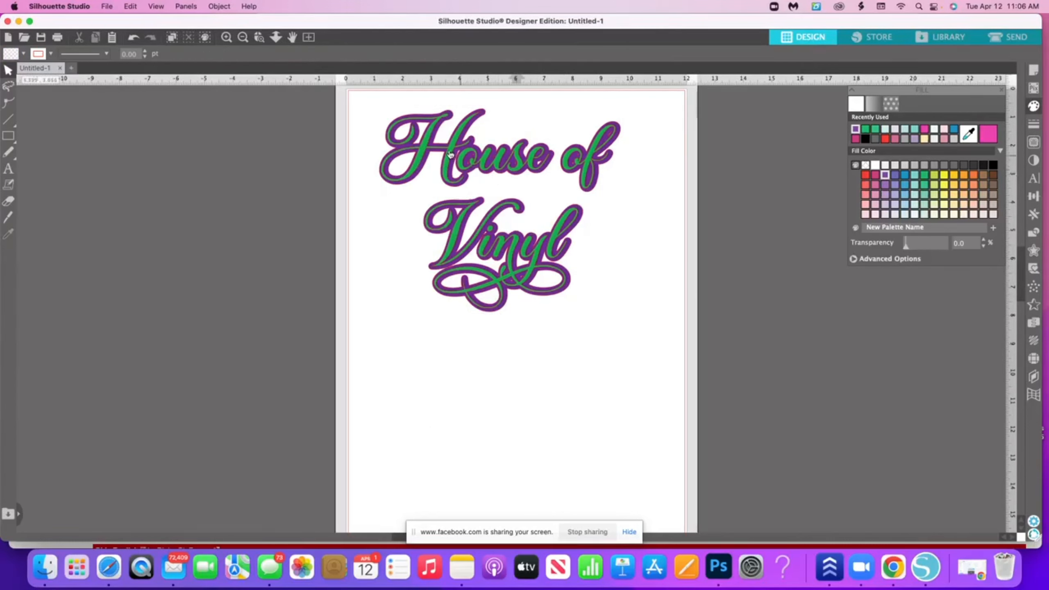
drag(451, 156, 660, 175)
drag(409, 168, 132, 189)
drag(652, 167, 394, 148)
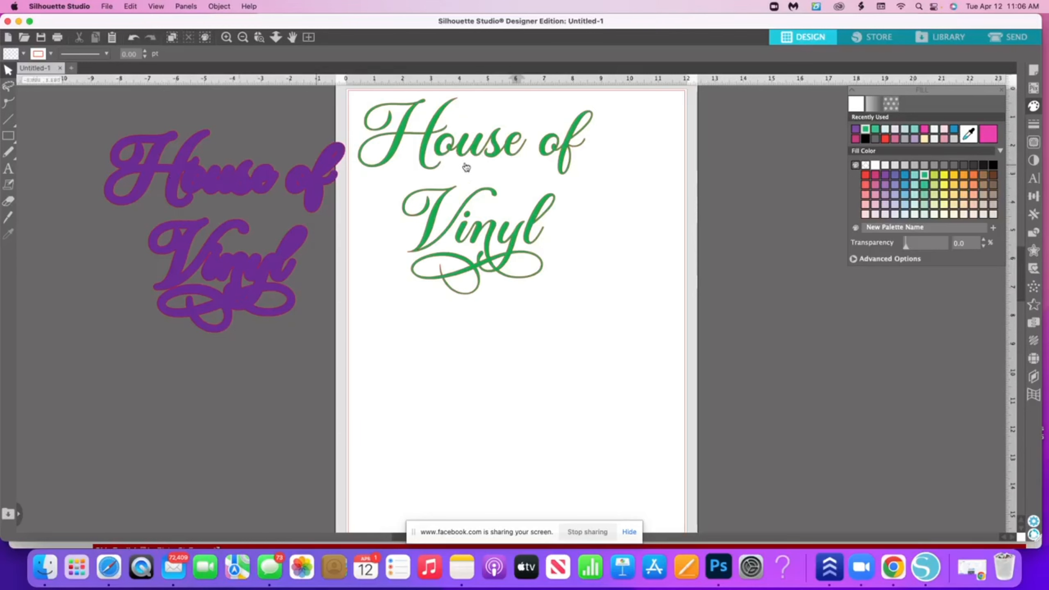
- Duplicate the green lettering below the original and give the copy a white fill and a white line color
click(424, 140)
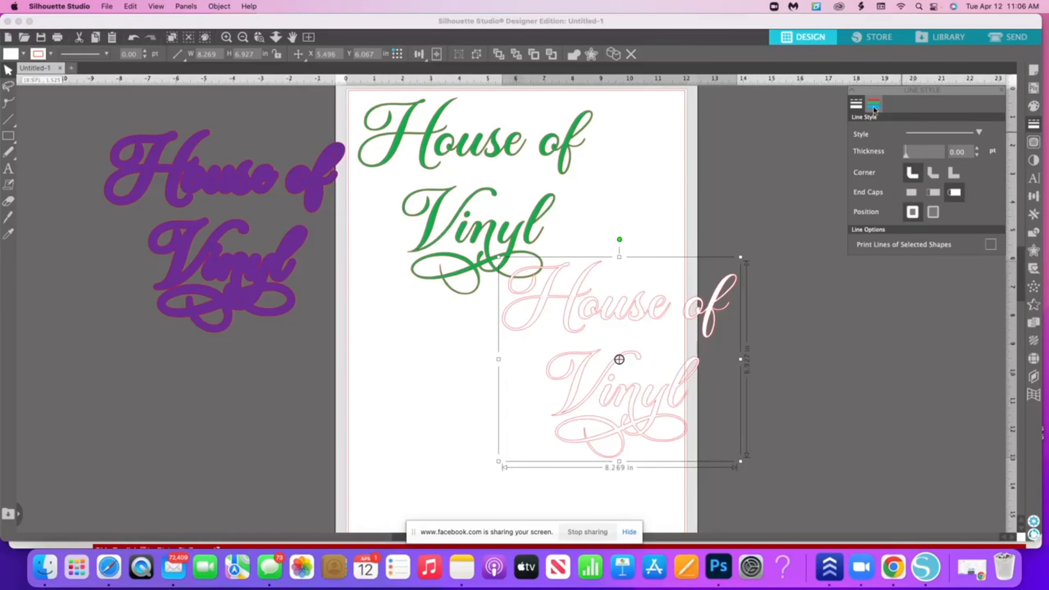
click(873, 106)
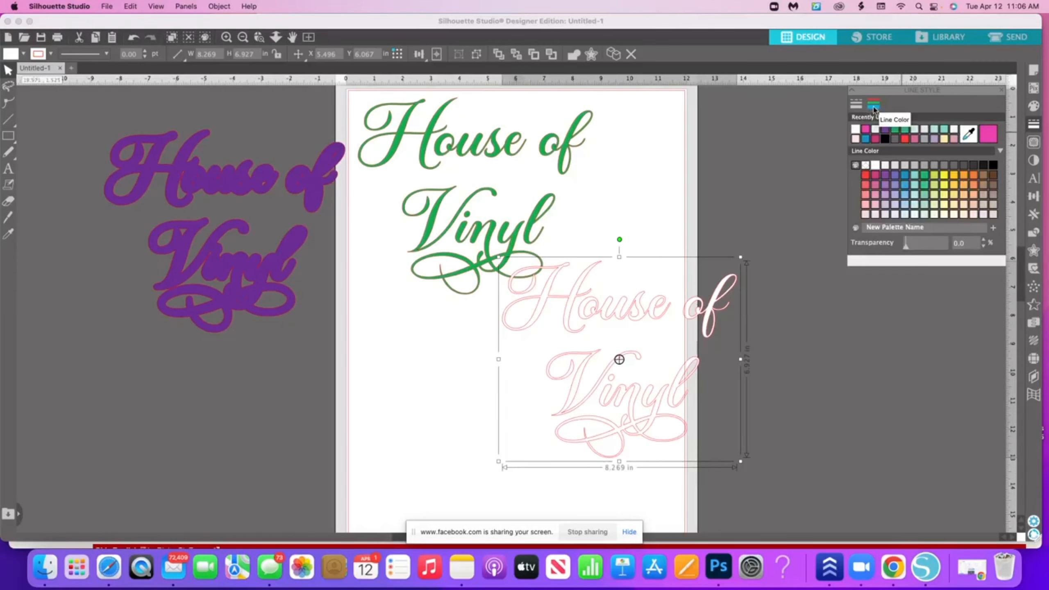
click(854, 132)
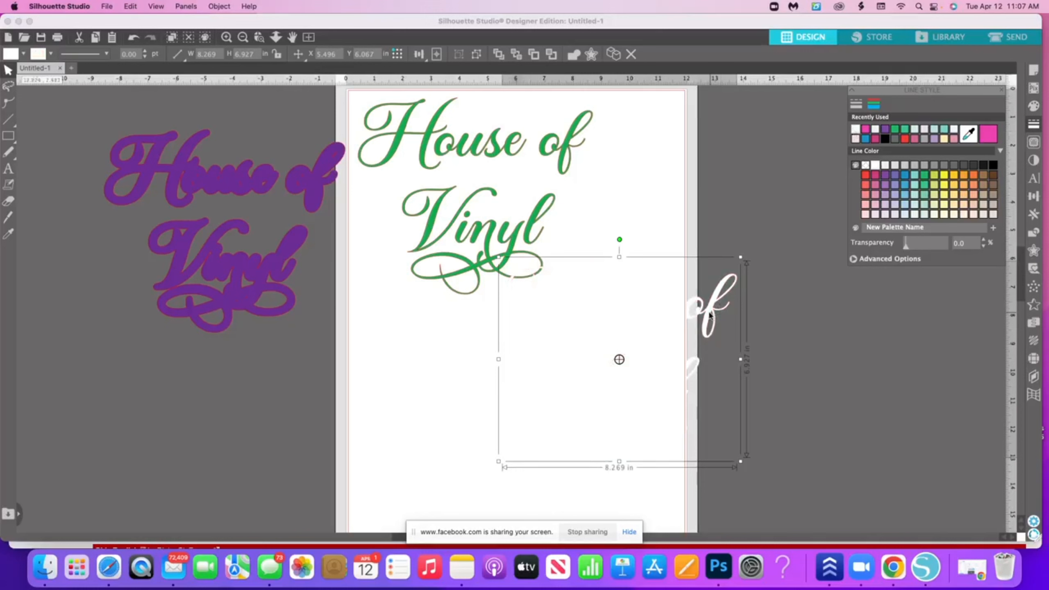
- Center the purple offset behind the white lettering on the lower part of the page
drag(711, 308, 573, 350)
shift+click(255, 179)
click(749, 391)
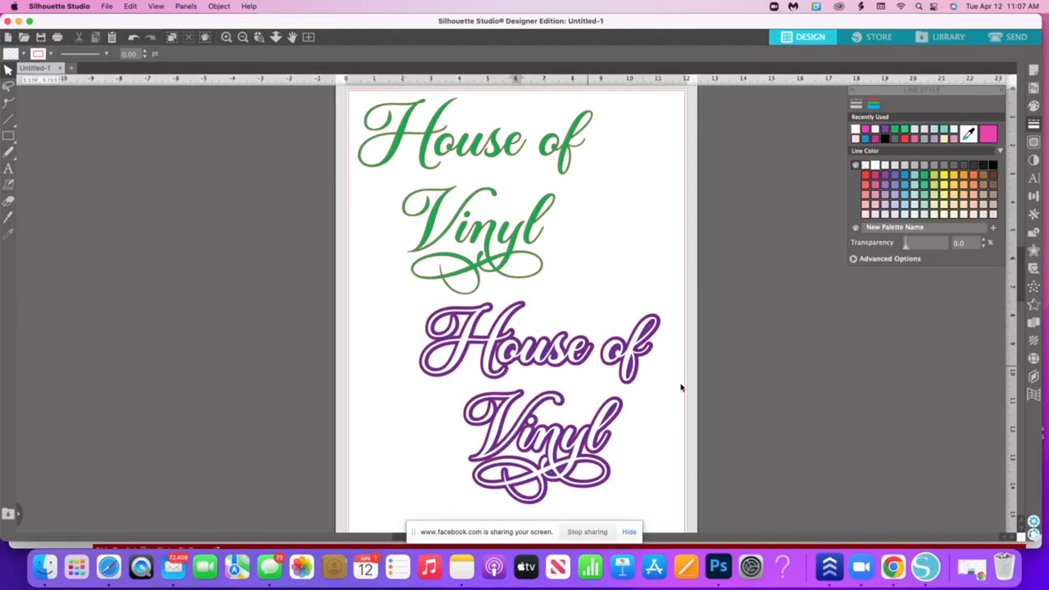
- Bring the green lettering to the front, center it over the white layer, and move the whole stack to about X 1.36 in, Y 0.64 in
click(520, 233)
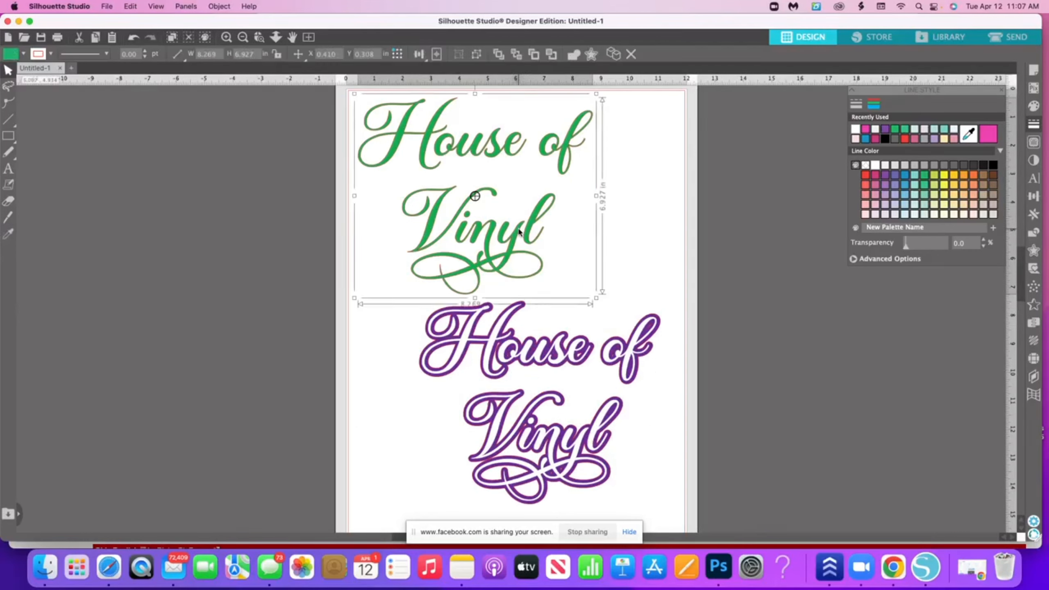
drag(523, 236, 547, 343)
right_click(564, 290)
scroll(599, 530, down, 3)
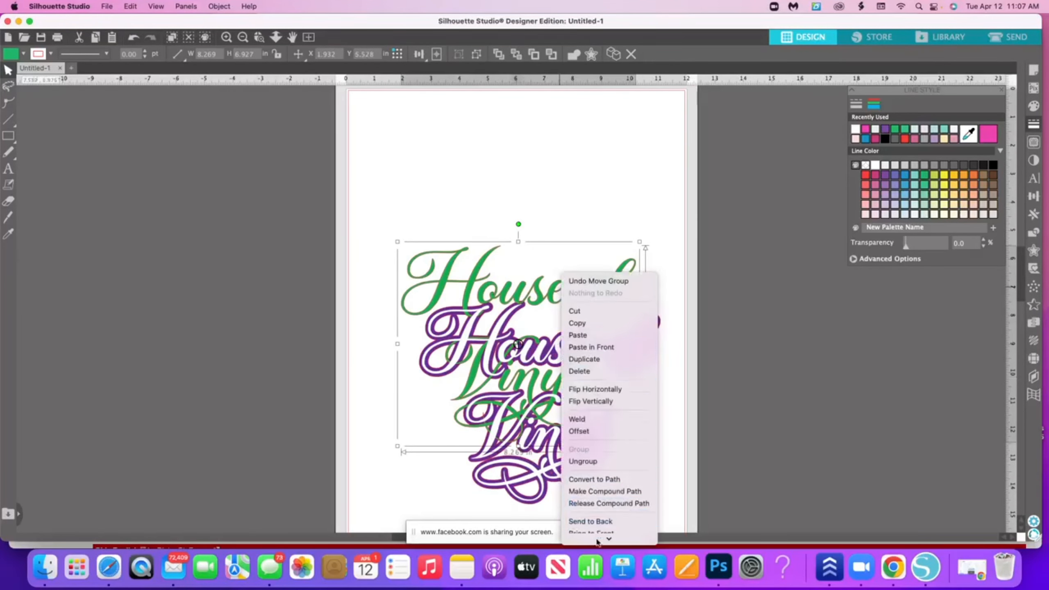
click(595, 501)
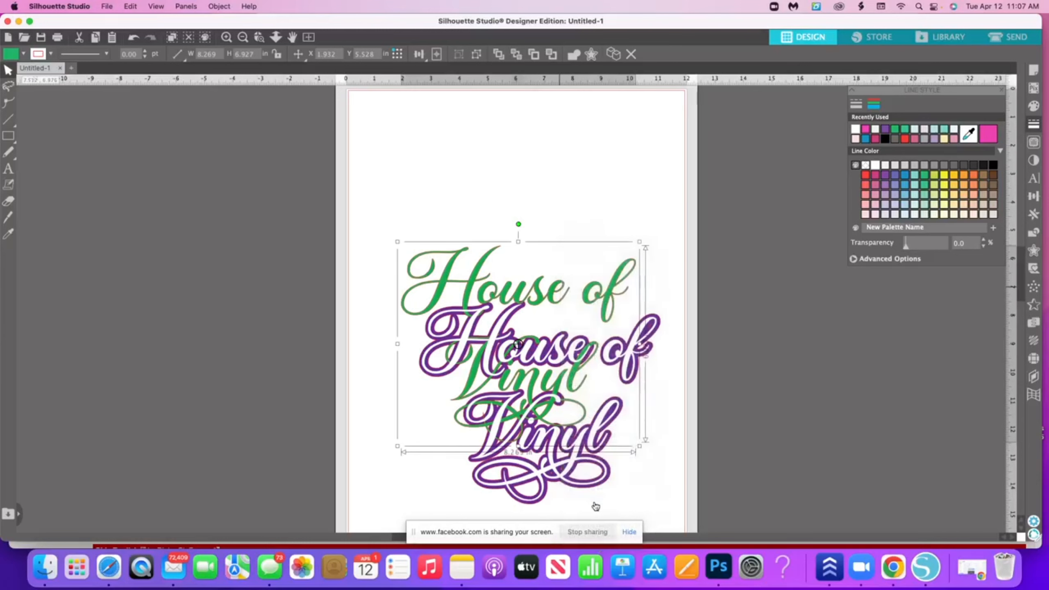
drag(542, 300, 563, 356)
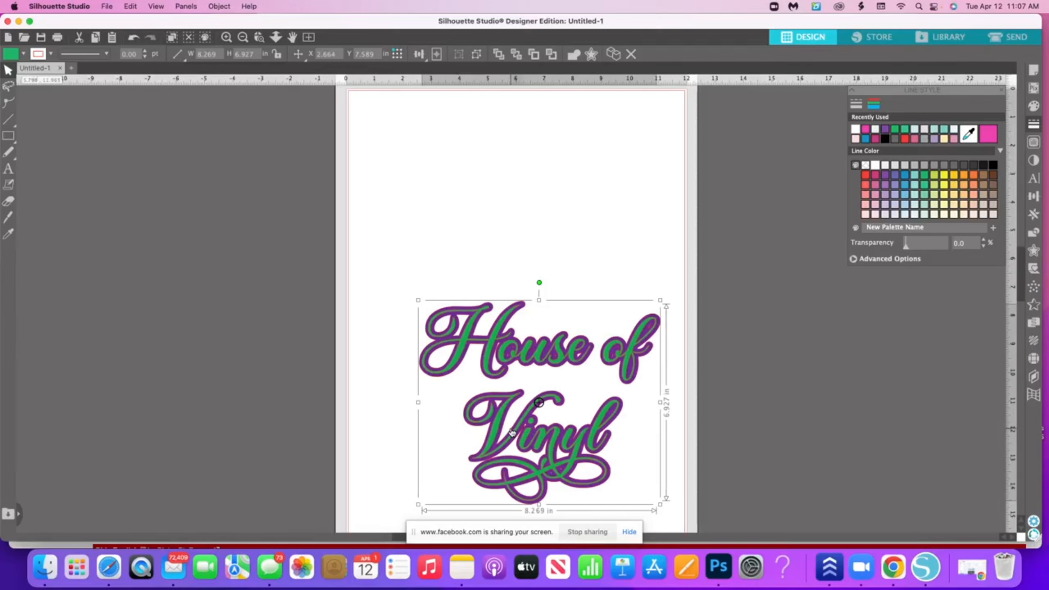
drag(462, 232, 552, 372)
drag(554, 334, 521, 158)
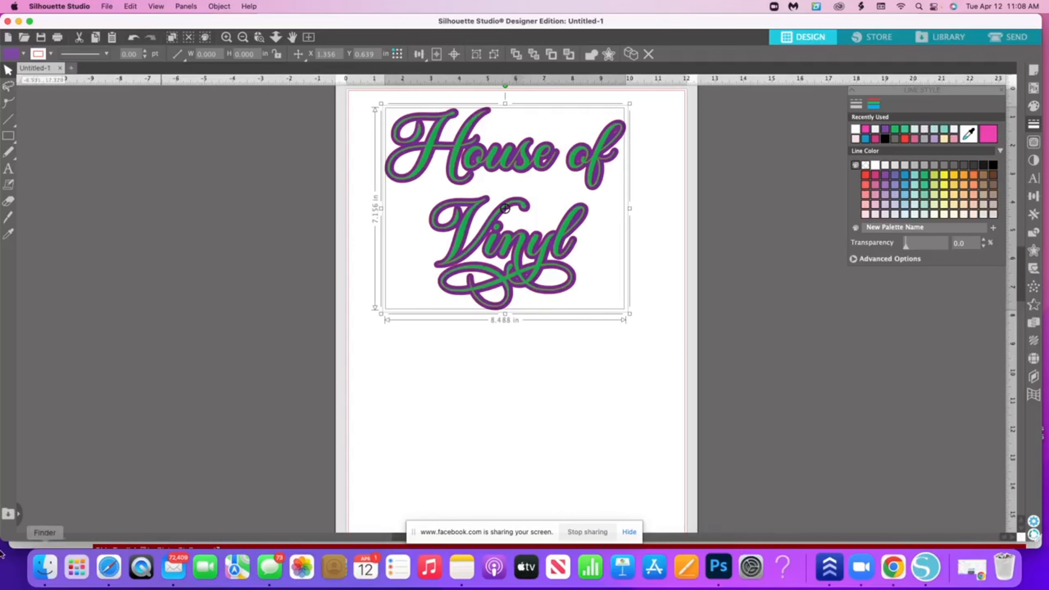
- Switch to Safari, search Google Images for "puppy clipart" and look through the results
click(107, 574)
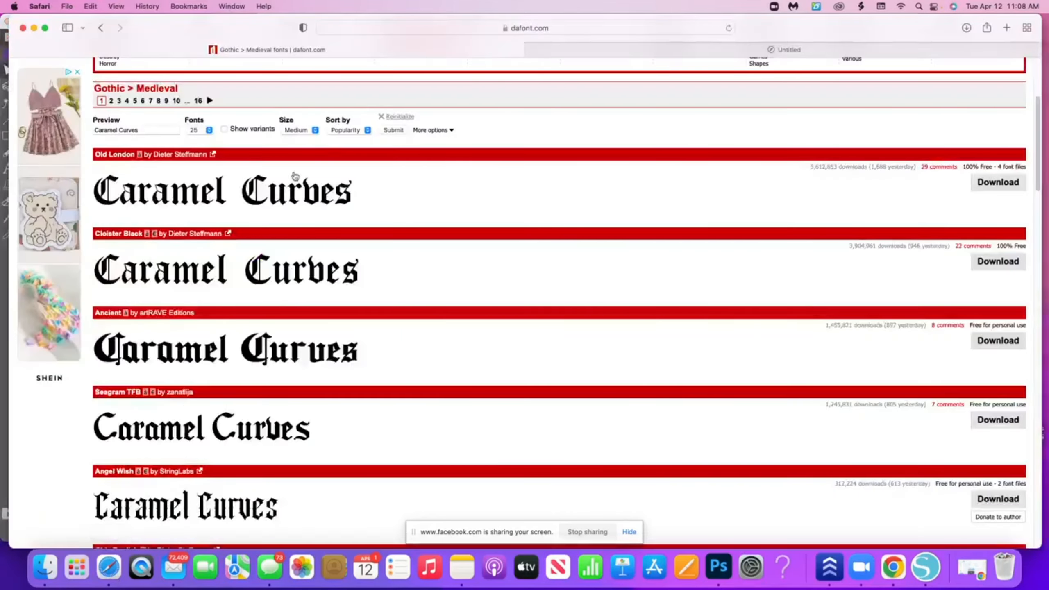
click(513, 28)
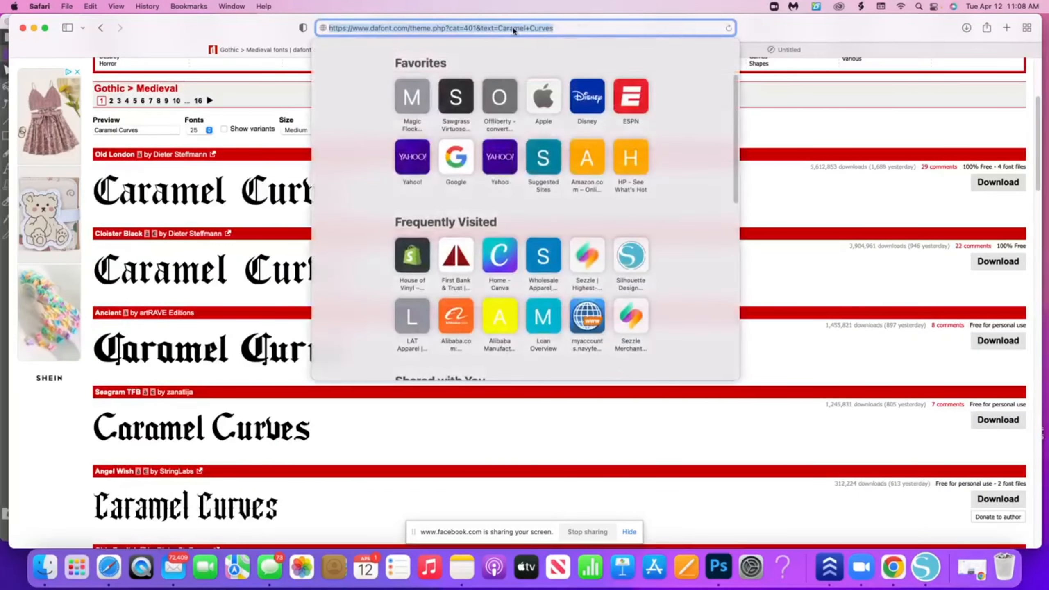
key(BackSpace)
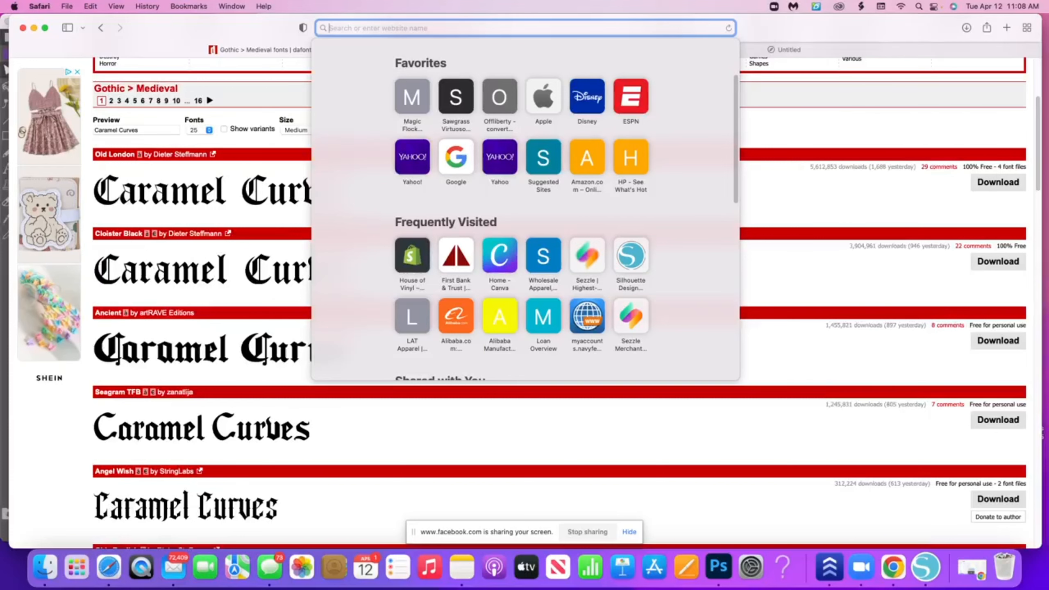
text(puppy)
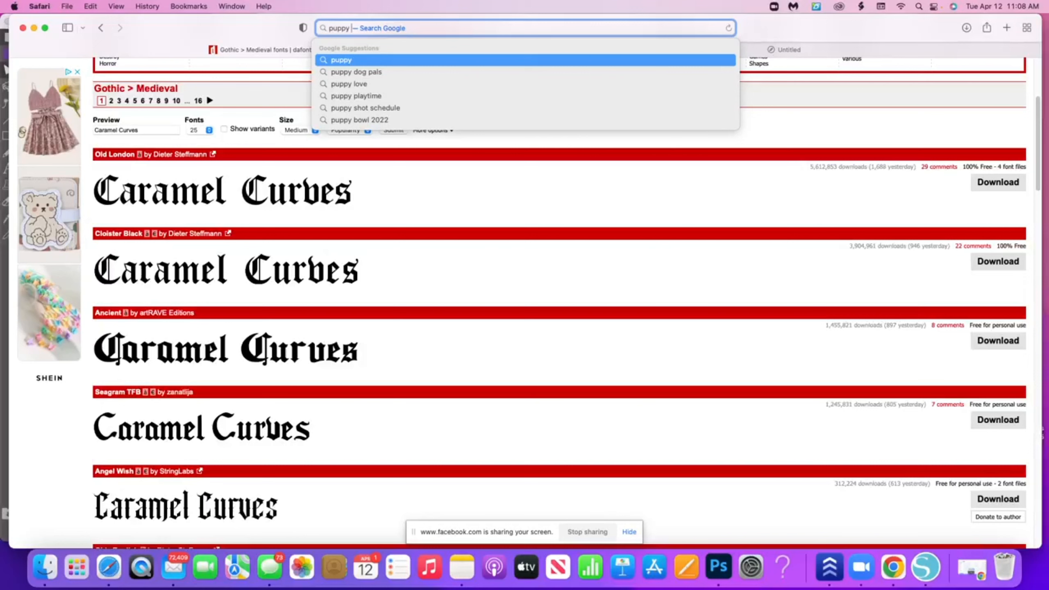
text(si)
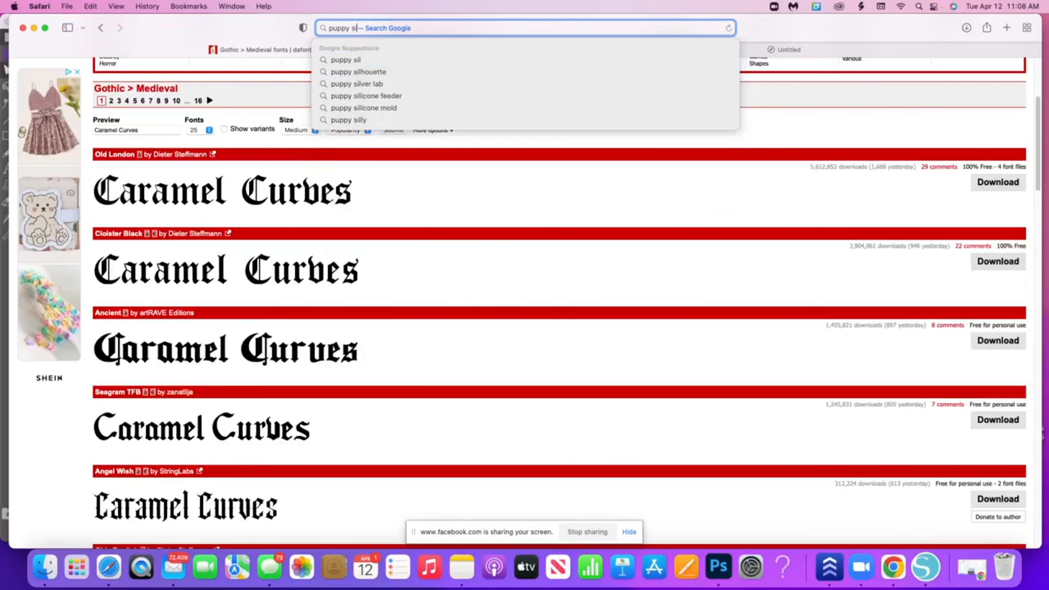
key(BackSpace)
key(BackSpace)
text(clipart)
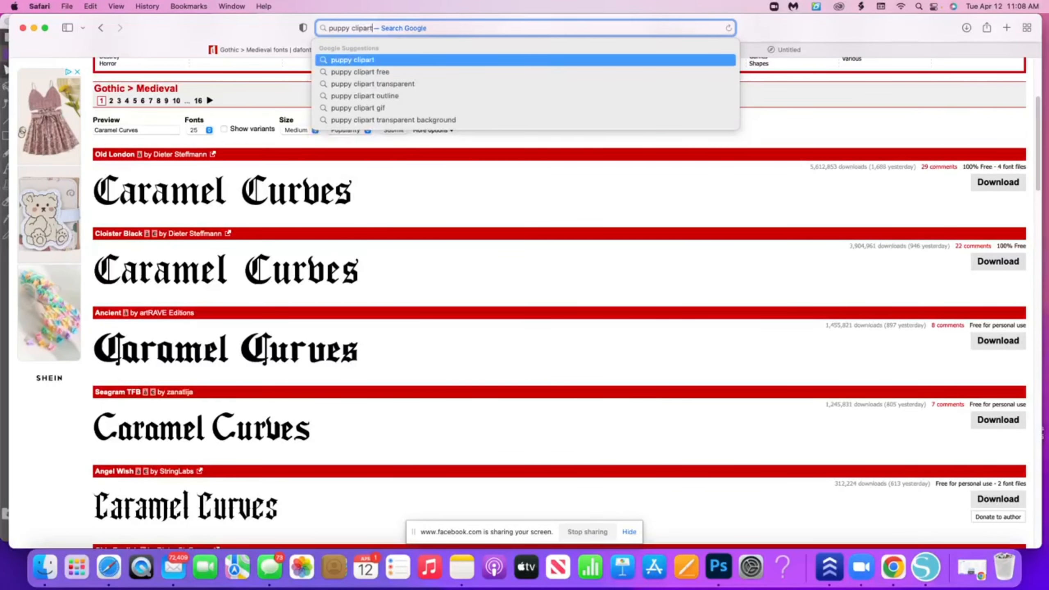
key(Return)
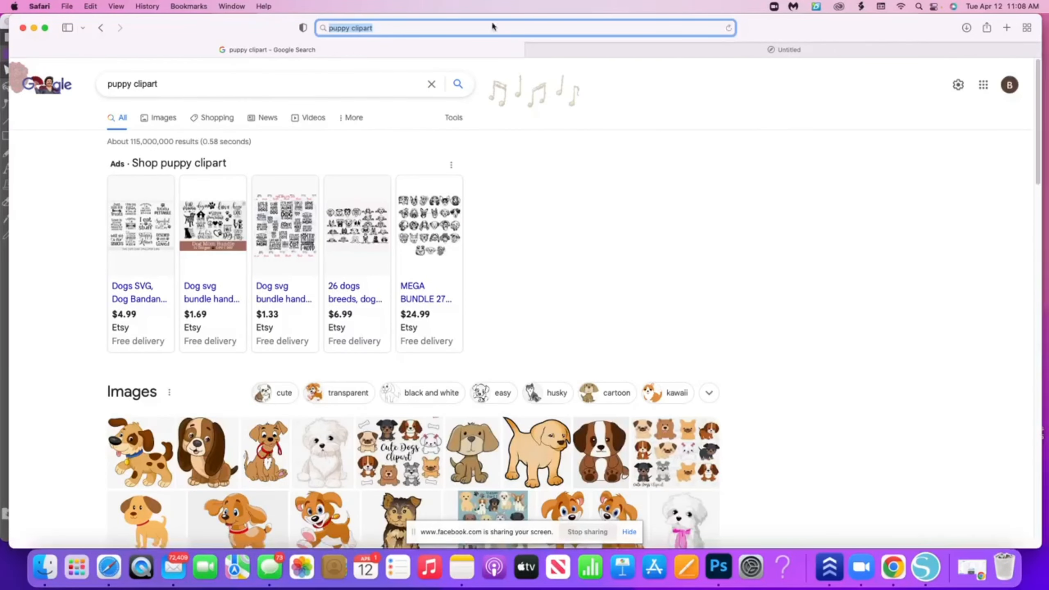
click(164, 125)
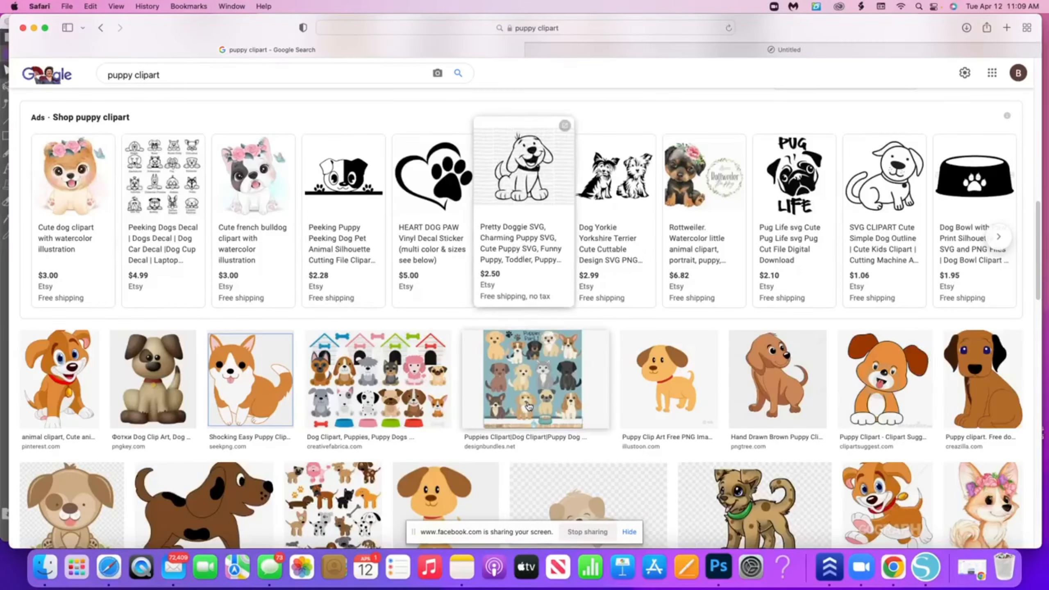
scroll(528, 406, down, 15)
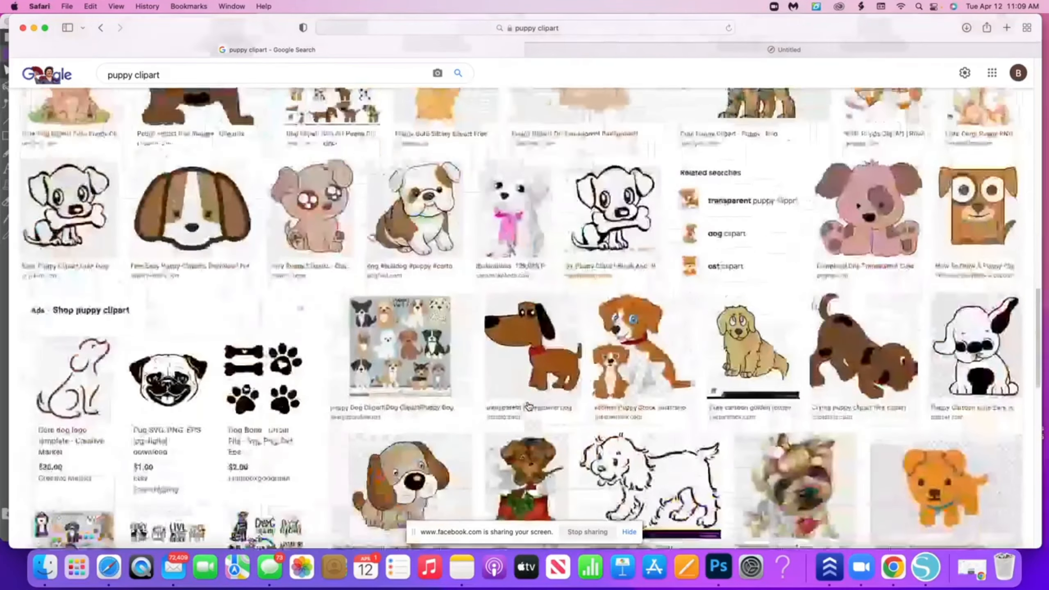
scroll(527, 404, down, 2)
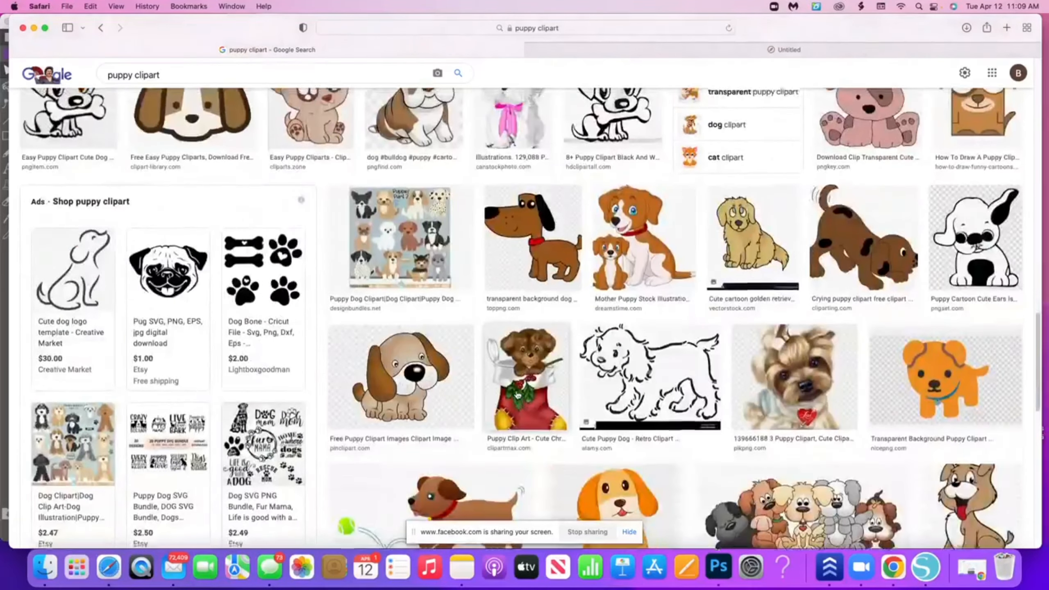
scroll(527, 404, up, 20)
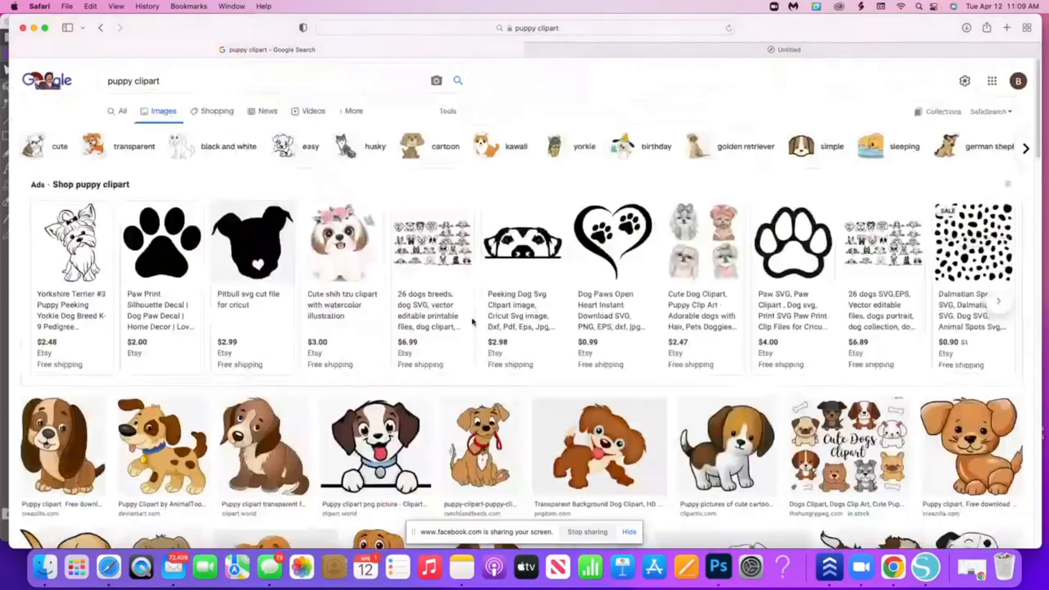
- Change the image search to "puppy silhouette"
double_click(137, 80)
key(BackSpace)
text(si)
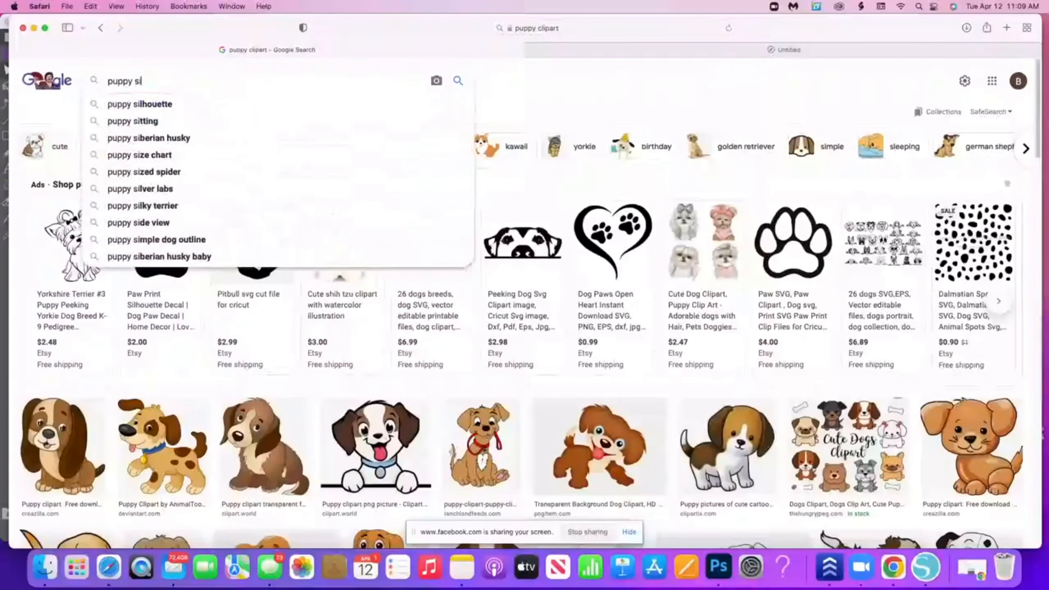
text(l)
key(Down)
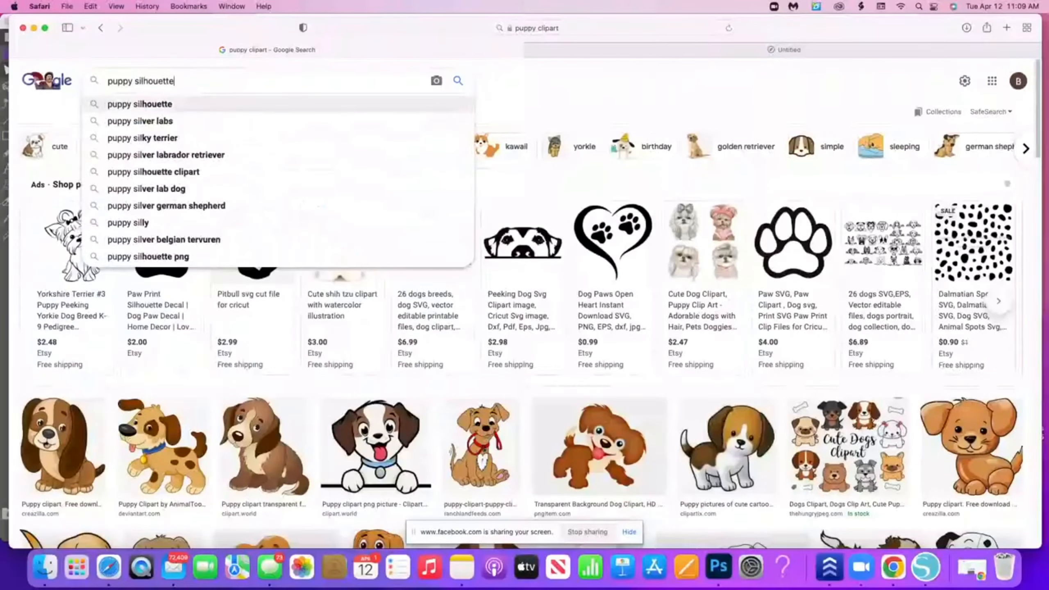
key(Return)
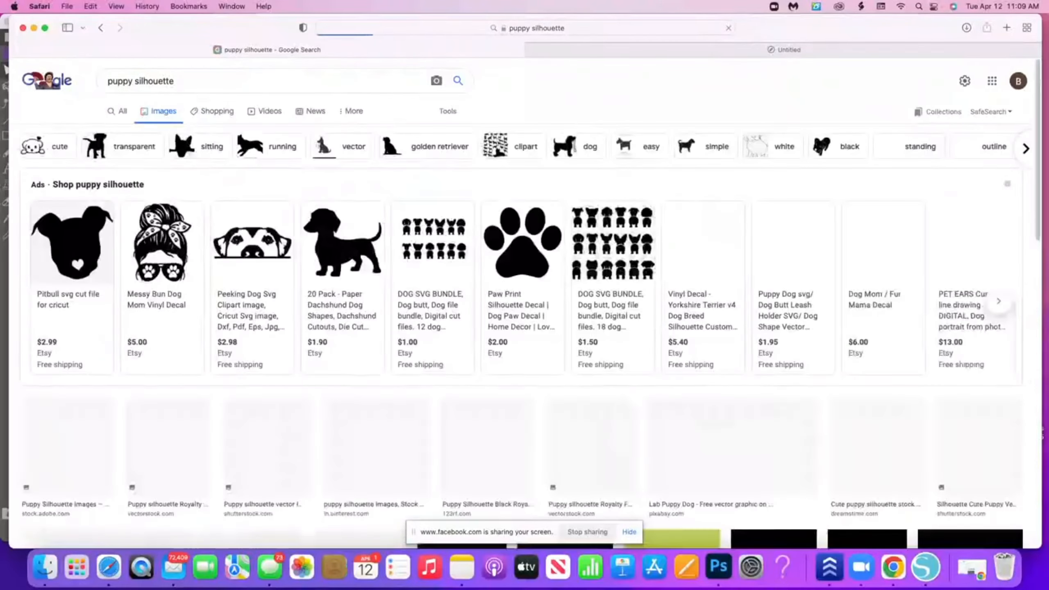
- Find the black-and-white sitting puppy titled Dog Silhouette from subpng among the results and copy its enlarged image
scroll(764, 413, down, 6)
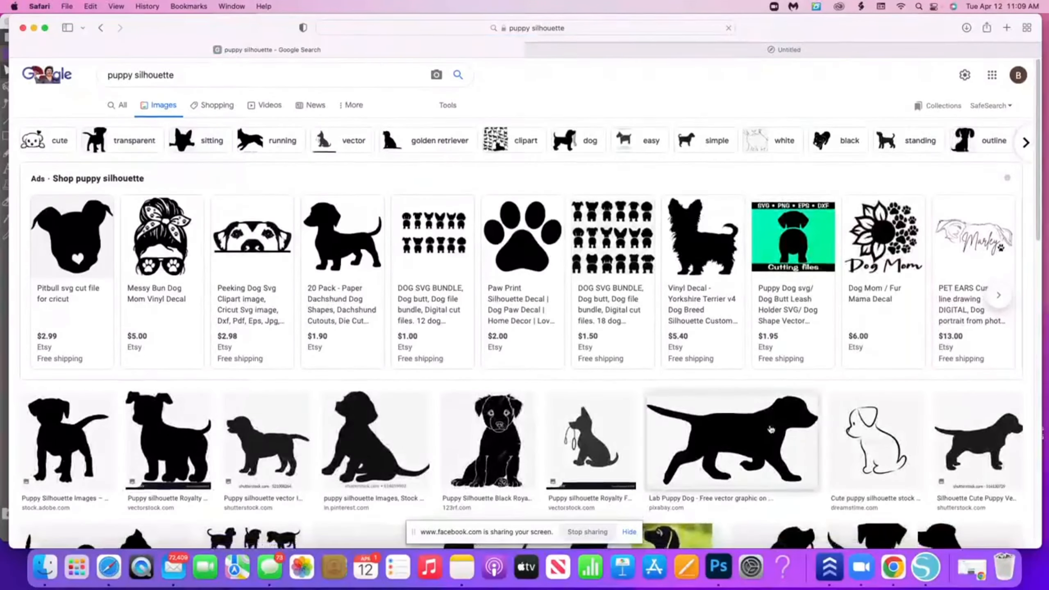
scroll(769, 428, down, 3)
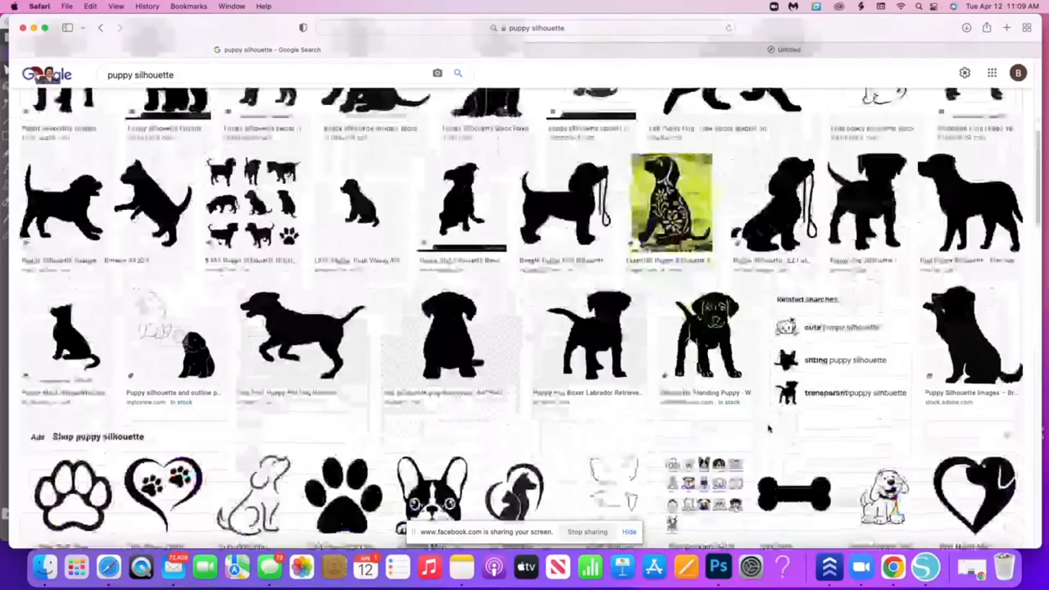
scroll(769, 428, down, 5)
scroll(767, 424, down, 8)
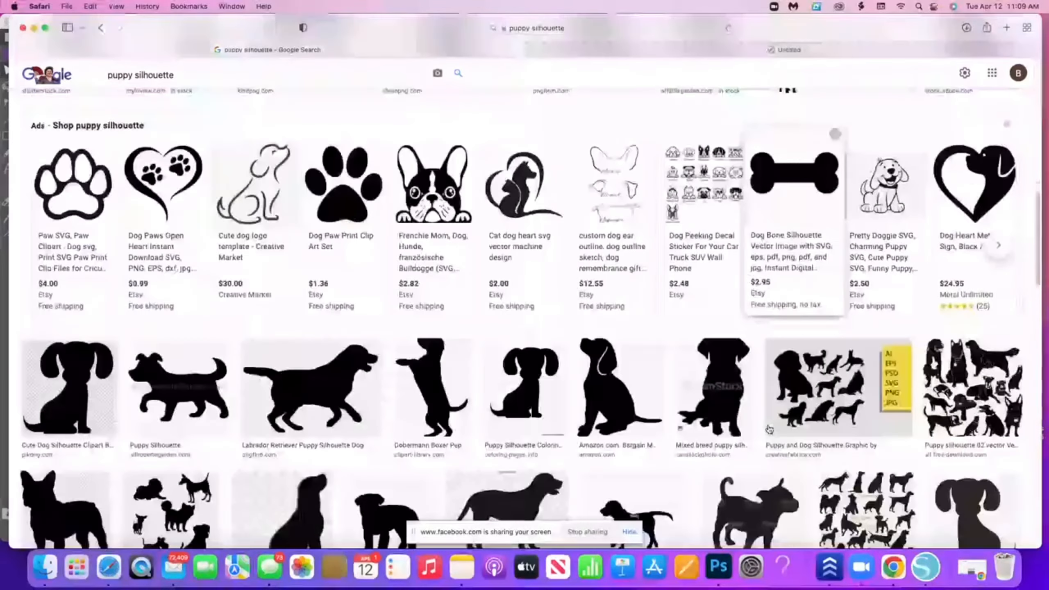
scroll(769, 430, down, 15)
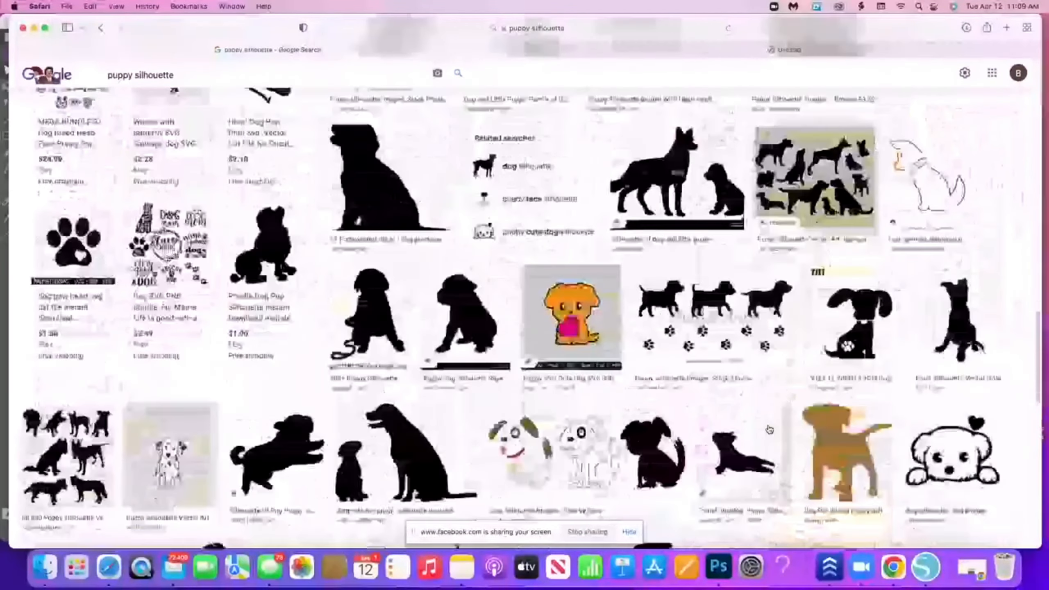
scroll(768, 429, down, 7)
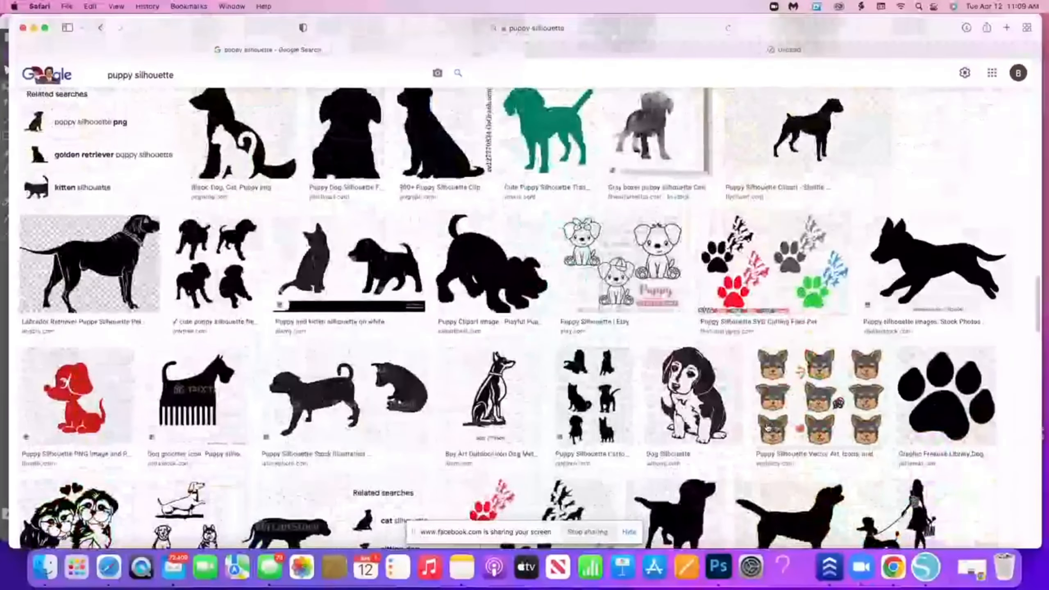
scroll(767, 428, down, 2)
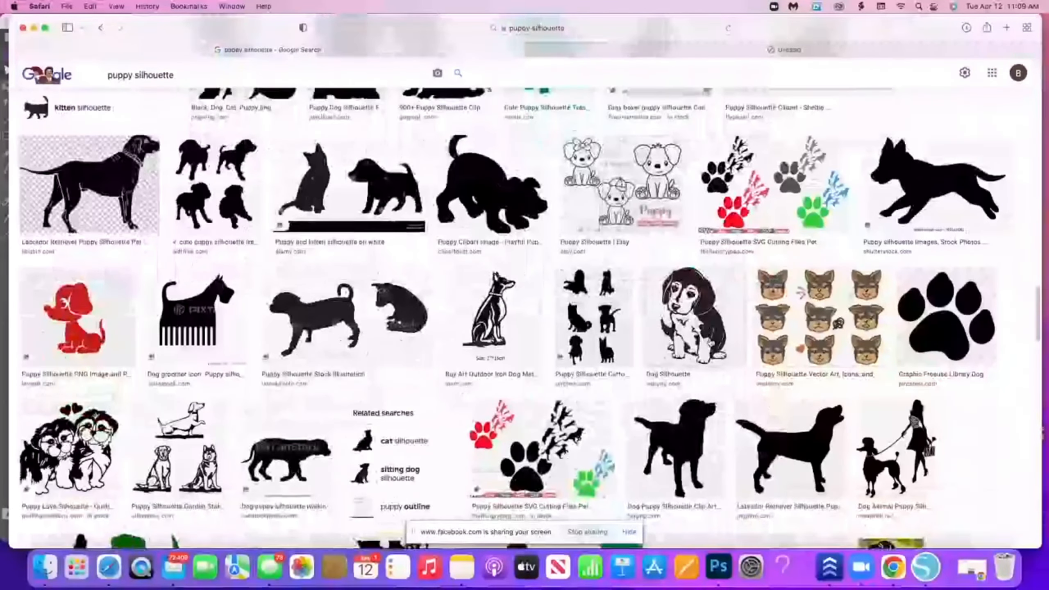
click(709, 336)
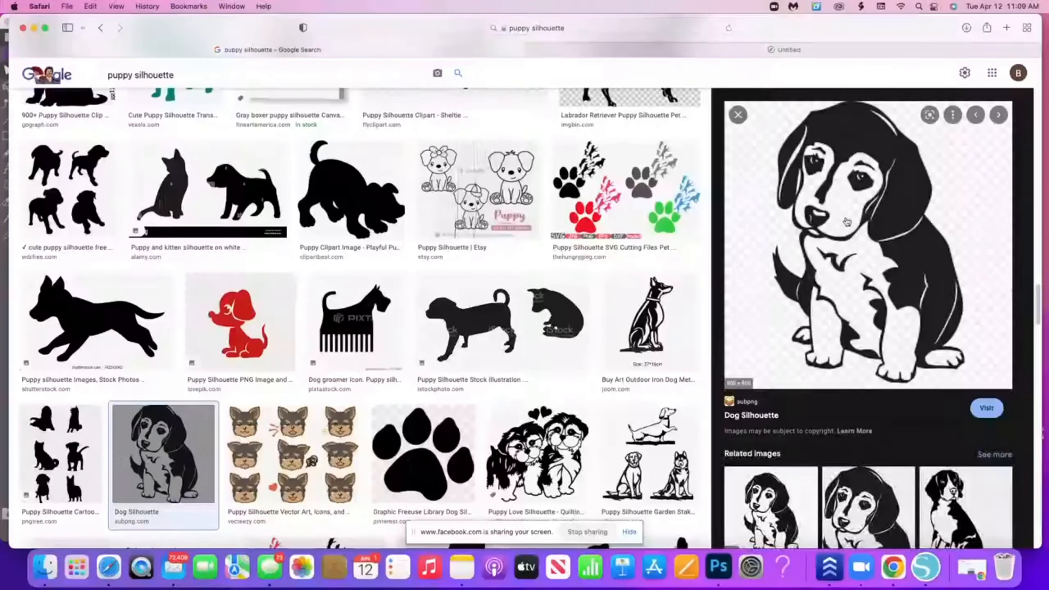
right_click(905, 194)
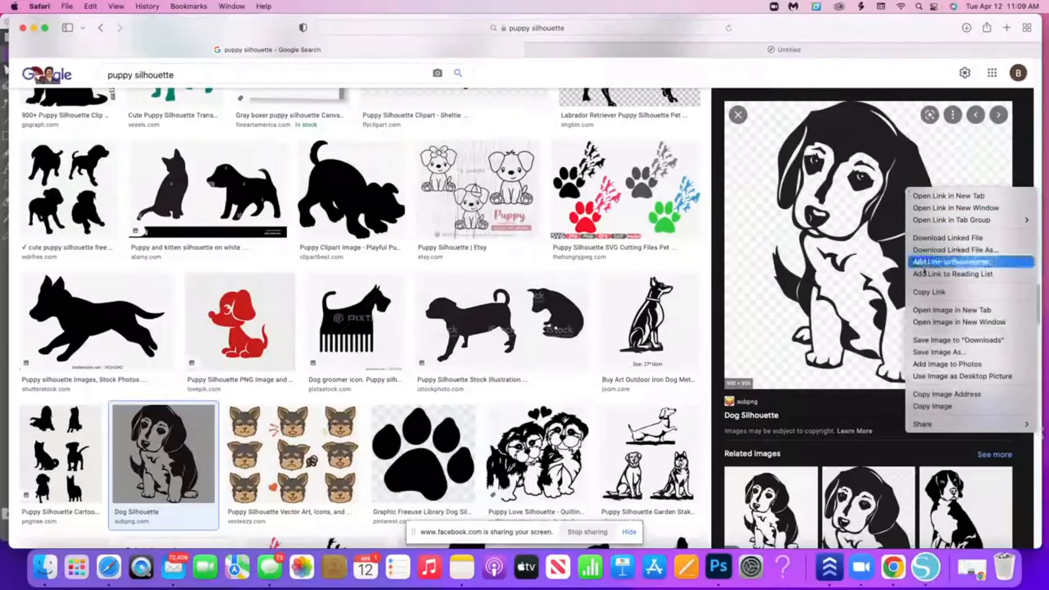
click(933, 407)
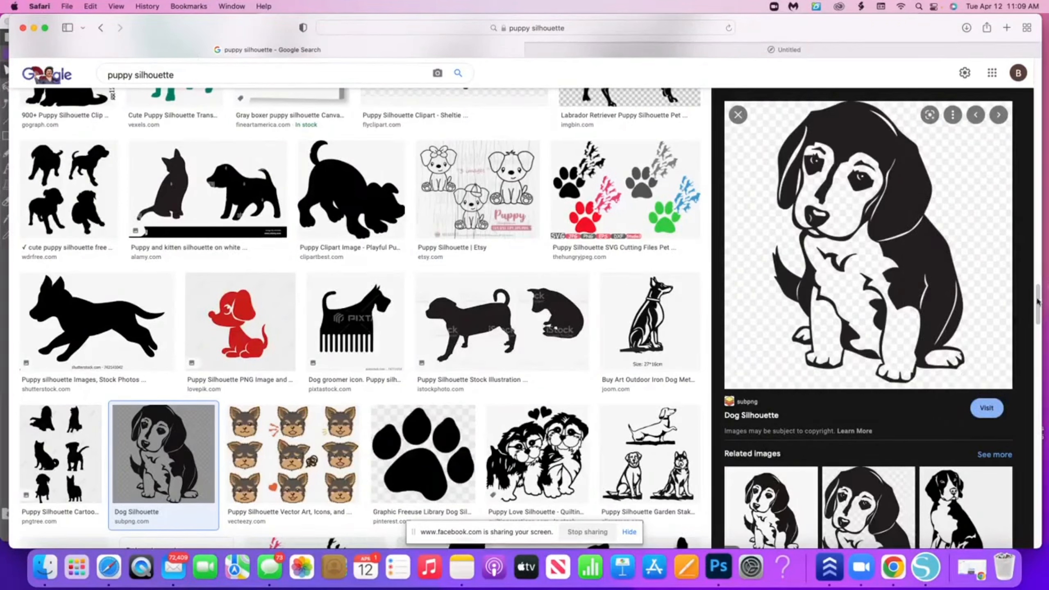
- Copy the Dog Silhouette image, paste it into the Silhouette Studio design, and move the House of Vinyl lettering off the page
right_click(929, 260)
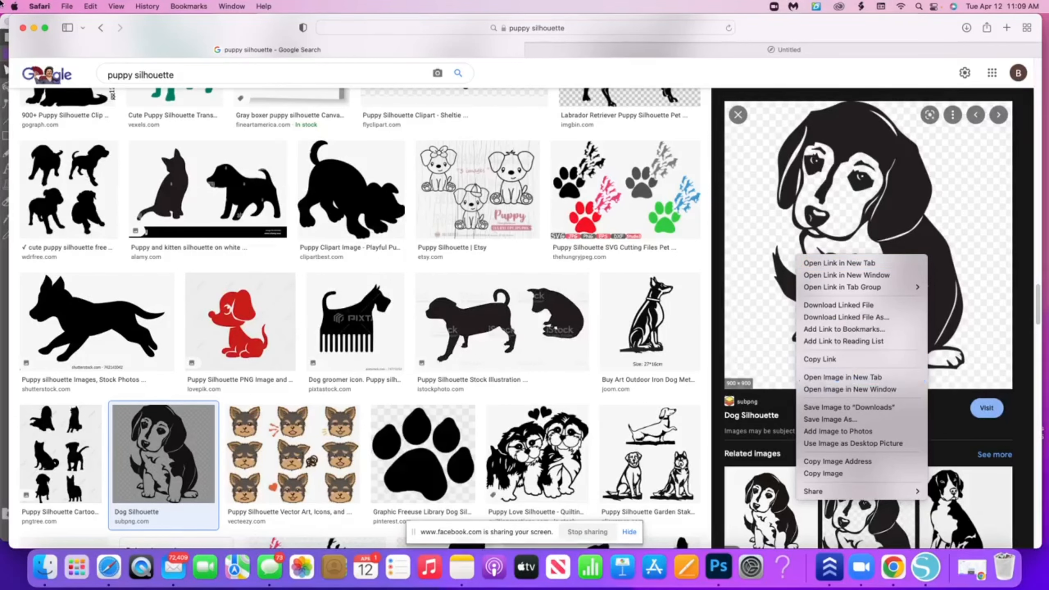
click(35, 28)
click(35, 29)
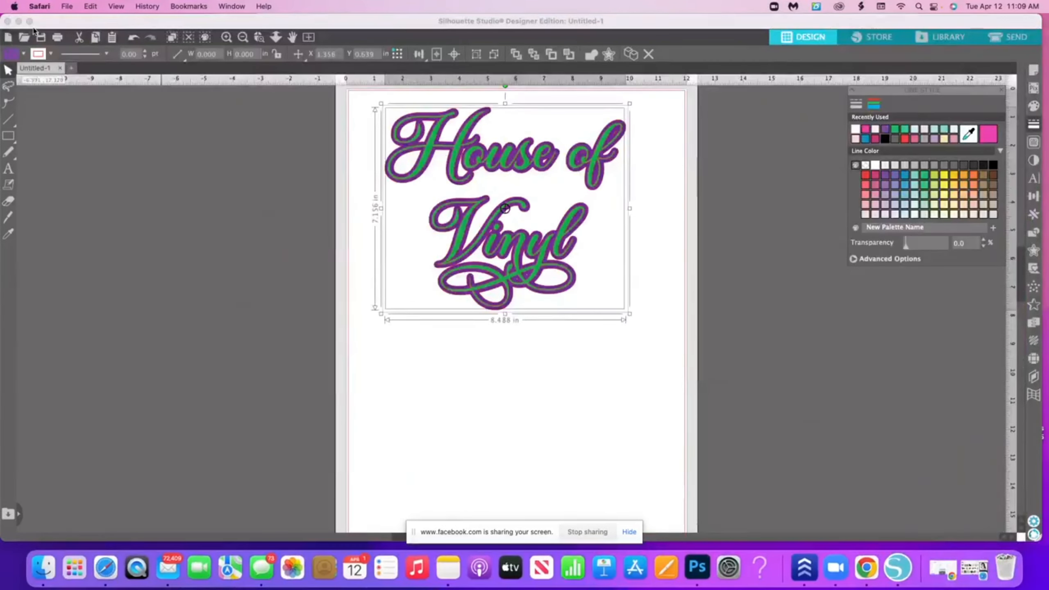
right_click(509, 394)
click(537, 453)
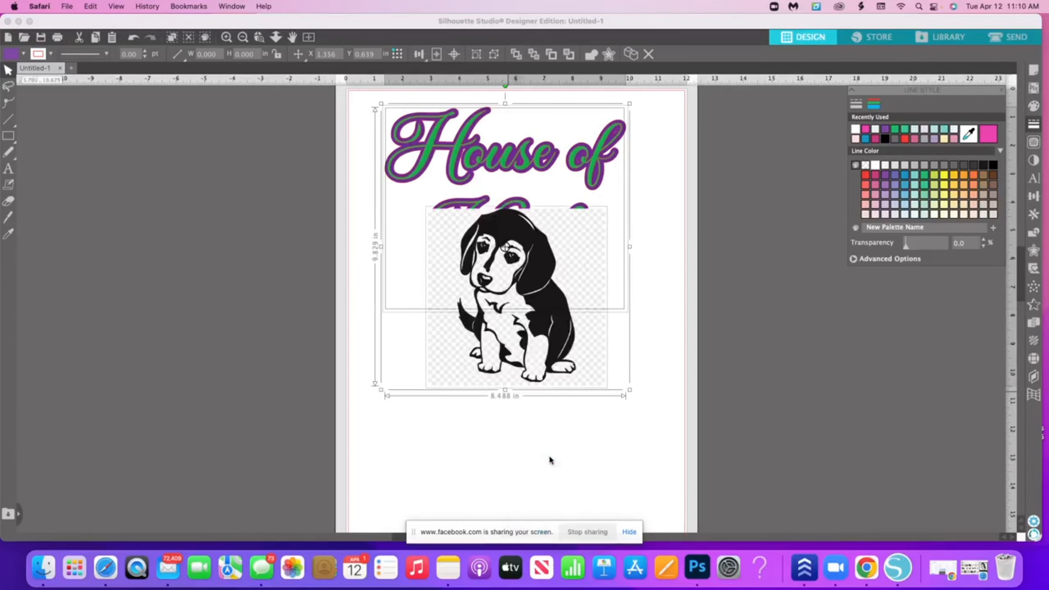
- Define a trace area of about 7.3 by 7.5 in around the whole puppy silhouette image
click(1034, 143)
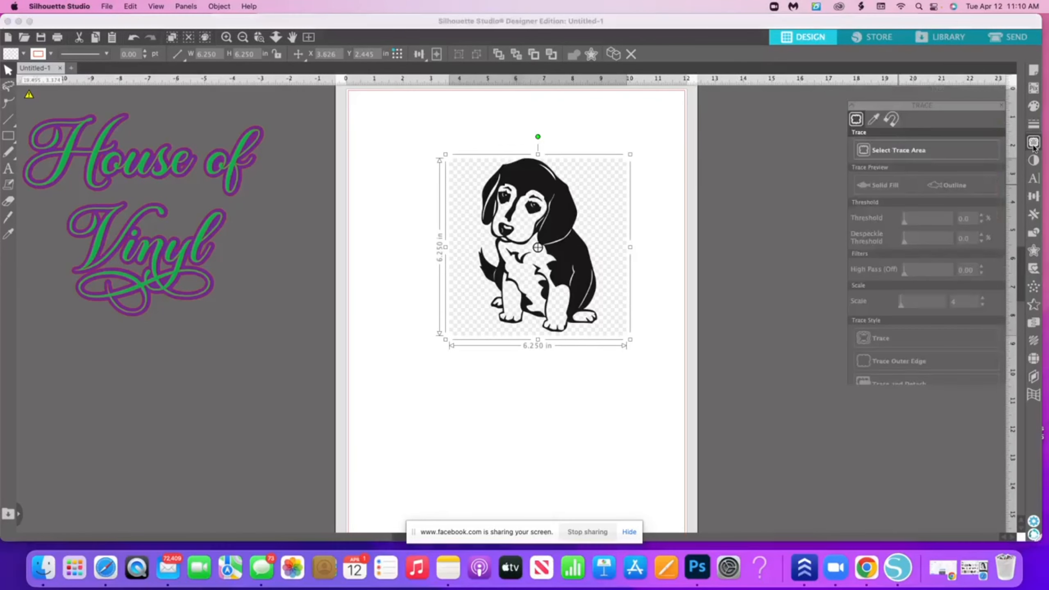
click(910, 142)
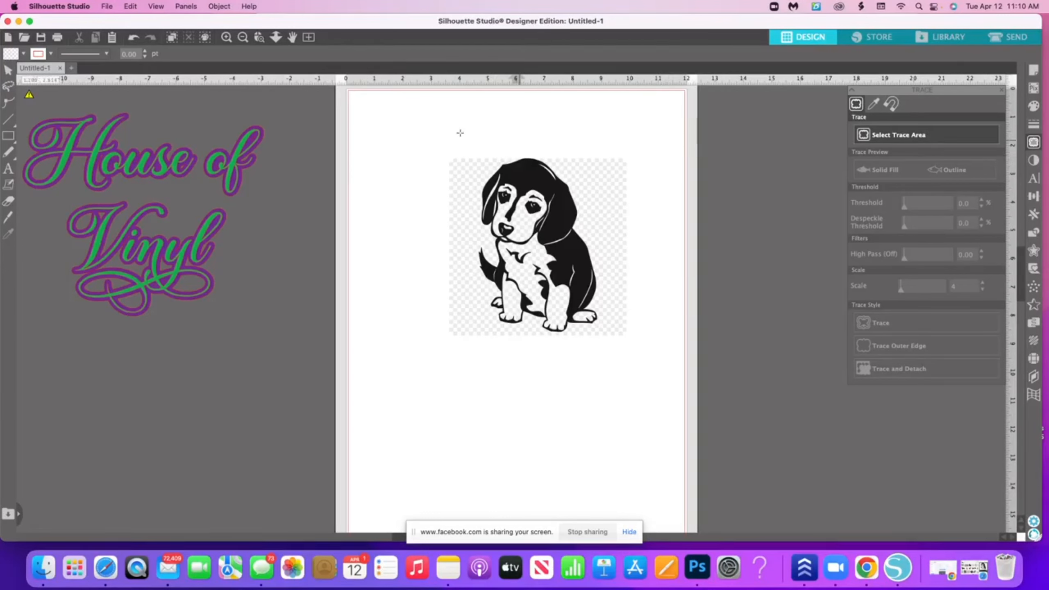
click(438, 153)
mouse_move(439, 154)
mouse_down()
mouse_move(504, 209)
mouse_move(584, 321)
mouse_up()
drag(618, 355, 647, 366)
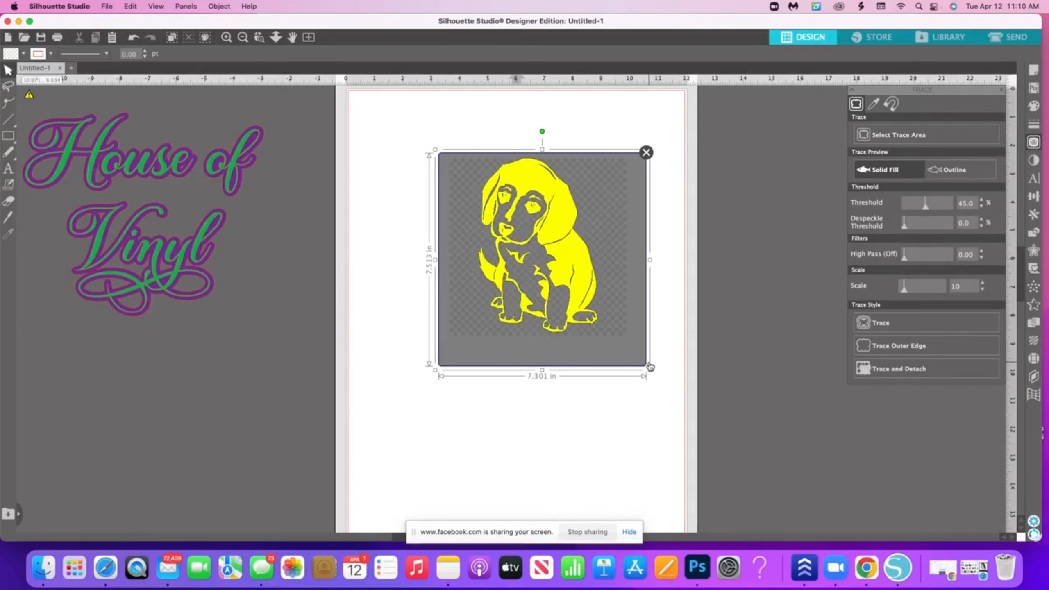
- Set the trace threshold to 60% and trace the puppy silhouette with the standard Trace style
click(226, 37)
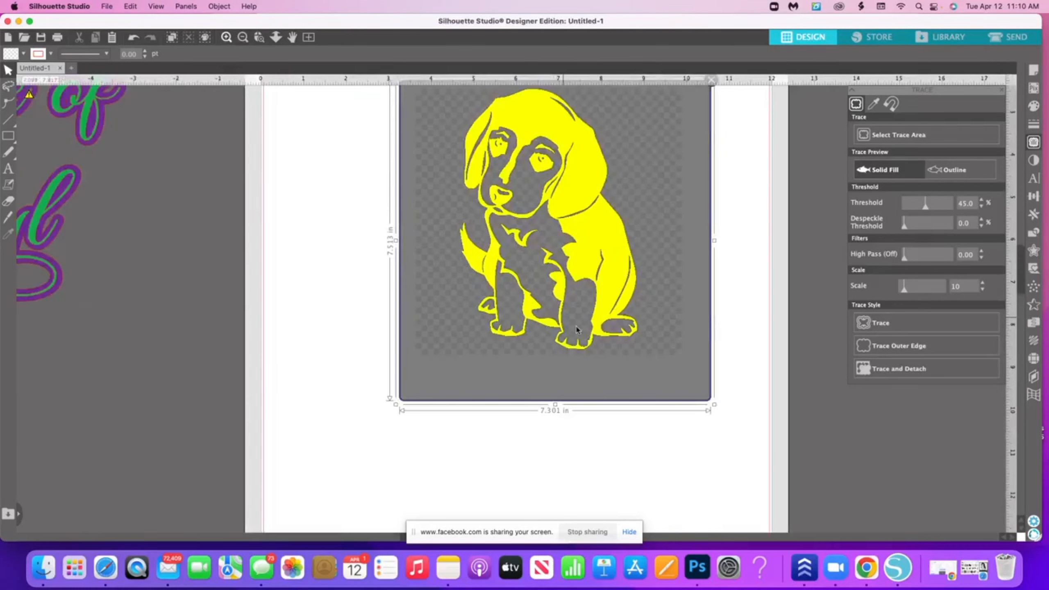
click(226, 37)
scroll(593, 341, up, 5)
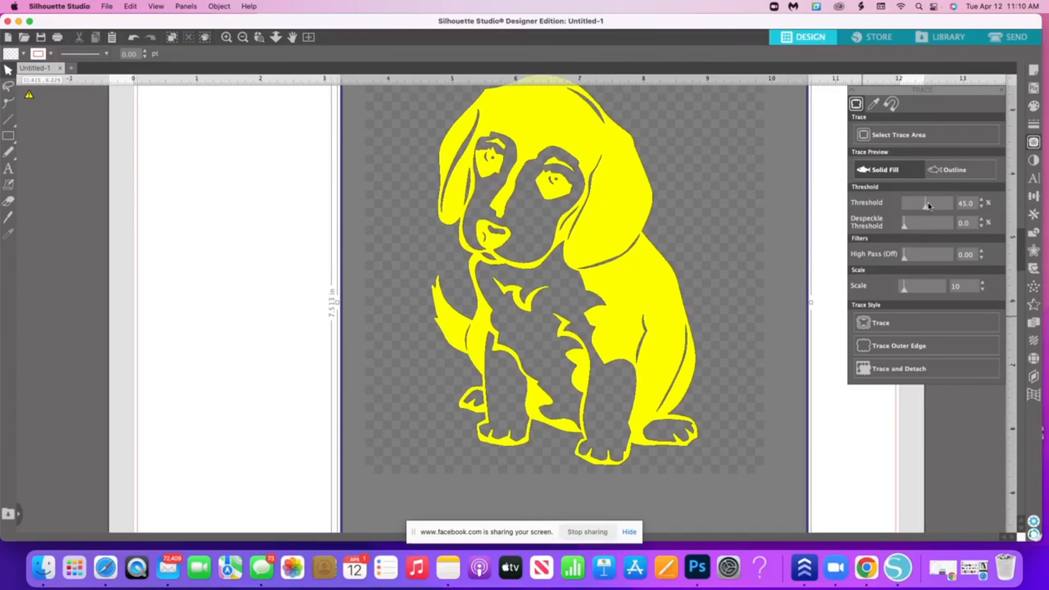
mouse_move(929, 205)
mouse_down()
mouse_move(961, 208)
mouse_move(909, 213)
mouse_move(932, 212)
mouse_up()
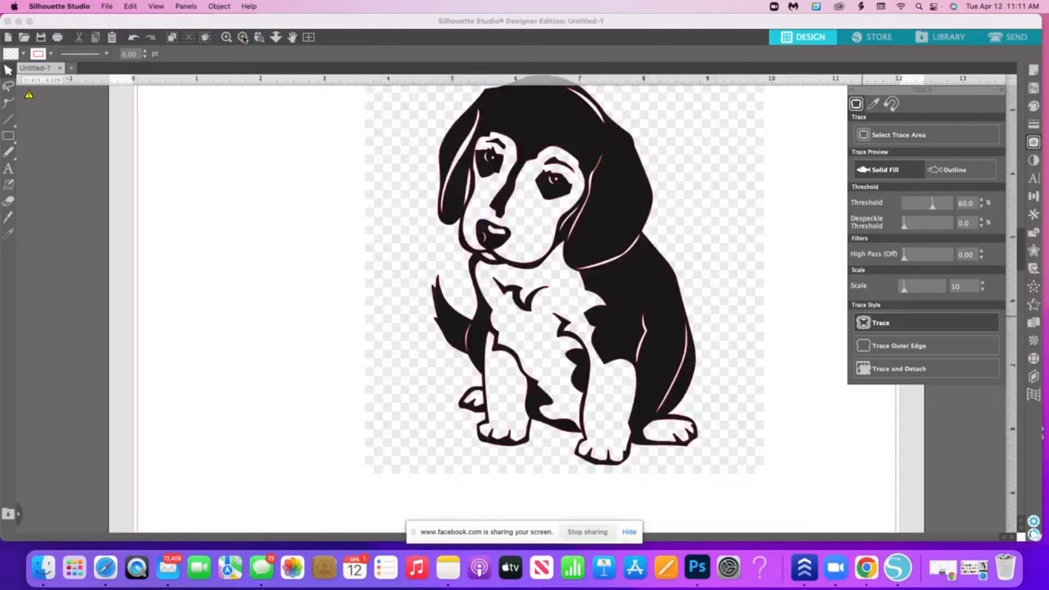
- Move the original puppy image away from its traced outline, off the page below the House of Vinyl lettering
click(244, 38)
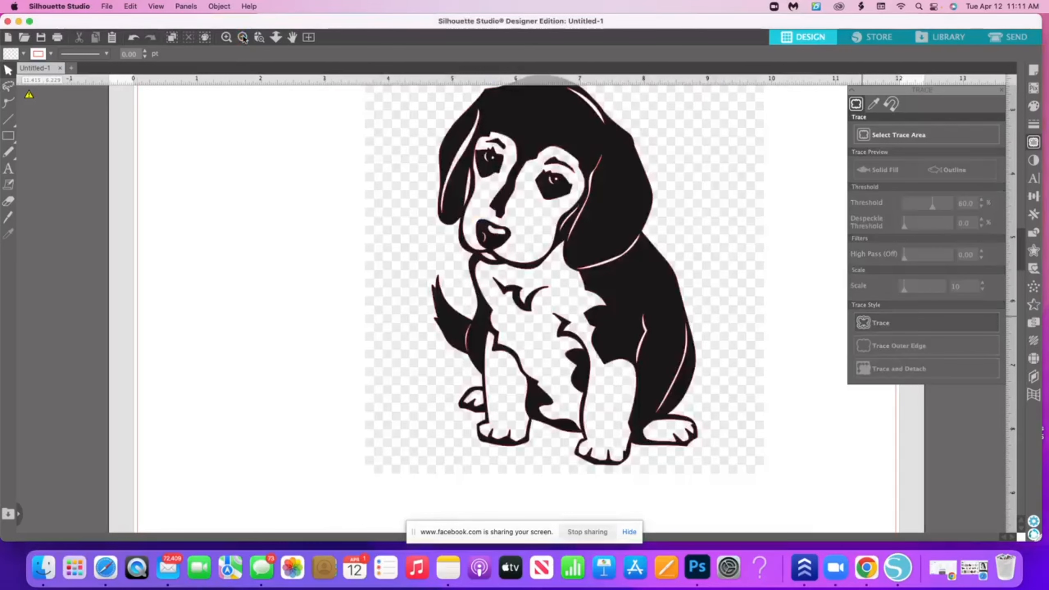
click(244, 38)
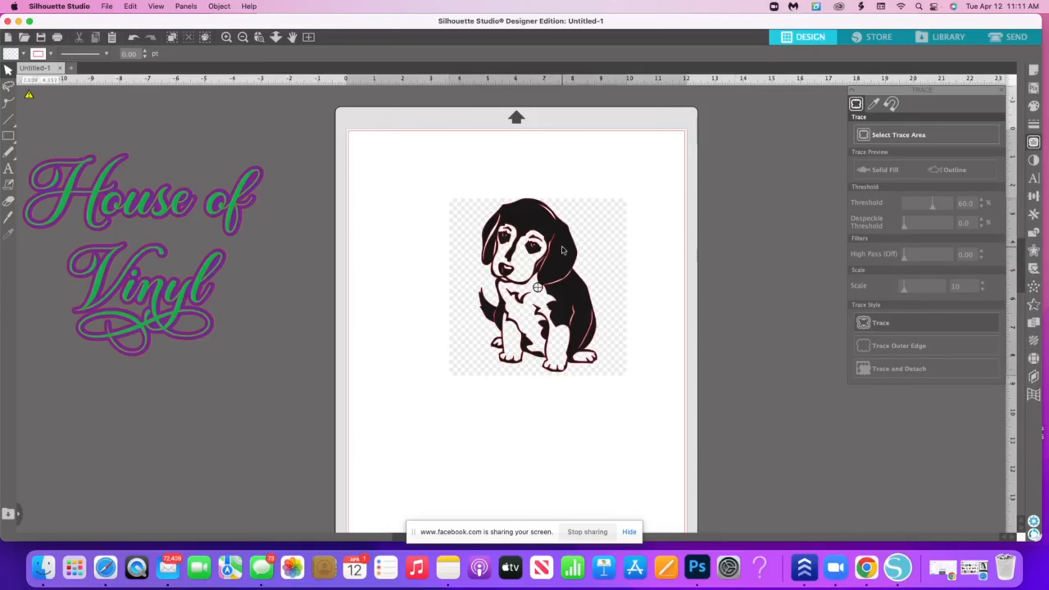
mouse_move(537, 287)
mouse_down()
mouse_move(459, 271)
mouse_move(415, 311)
mouse_move(357, 342)
mouse_move(300, 401)
mouse_move(244, 432)
mouse_move(126, 467)
mouse_up()
drag(158, 422, 159, 421)
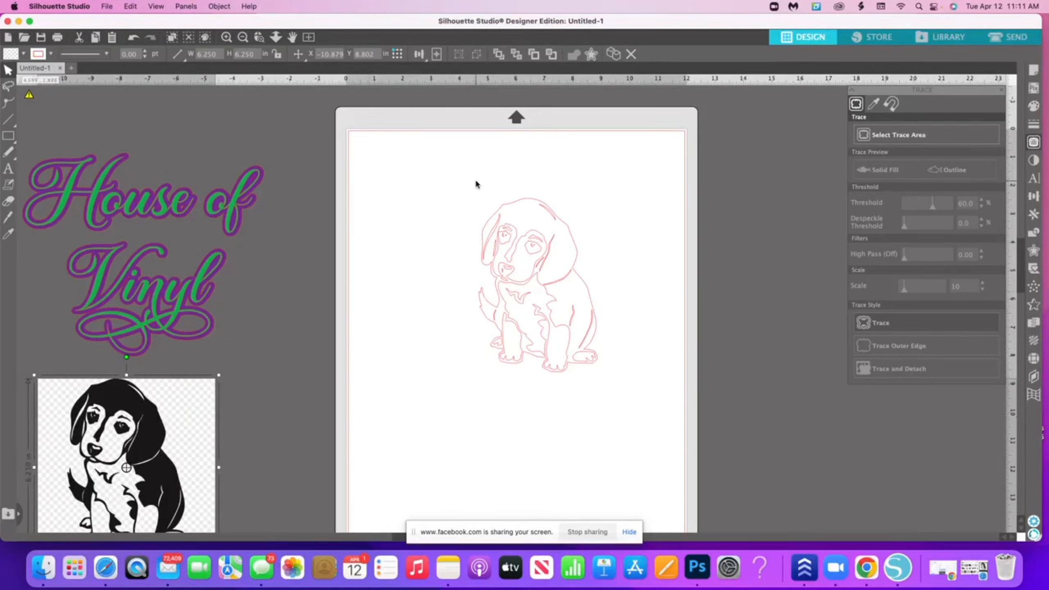
- Select the traced puppy outline and fill it with black
click(569, 293)
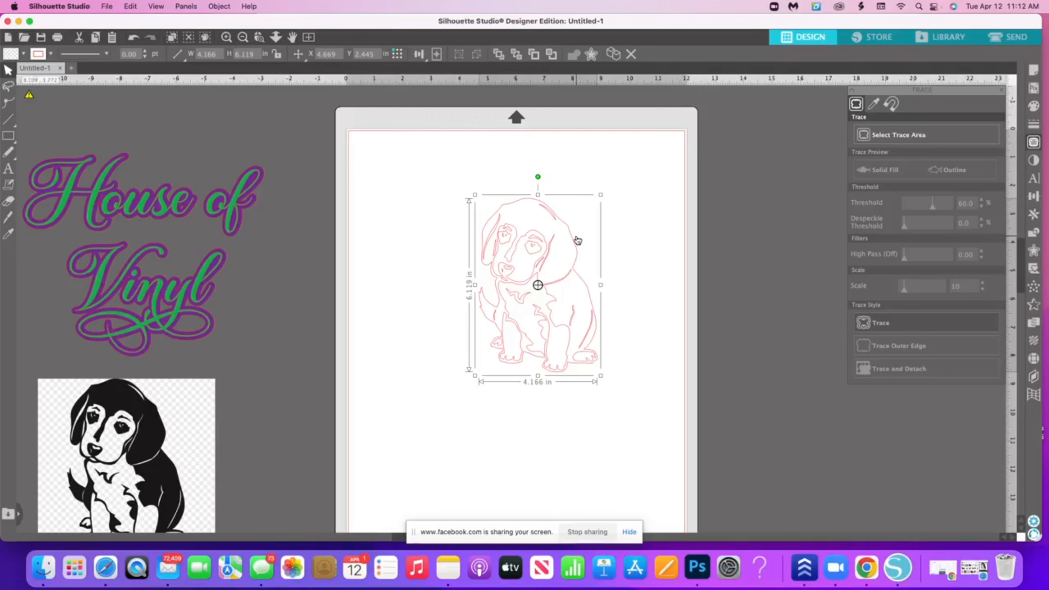
click(632, 362)
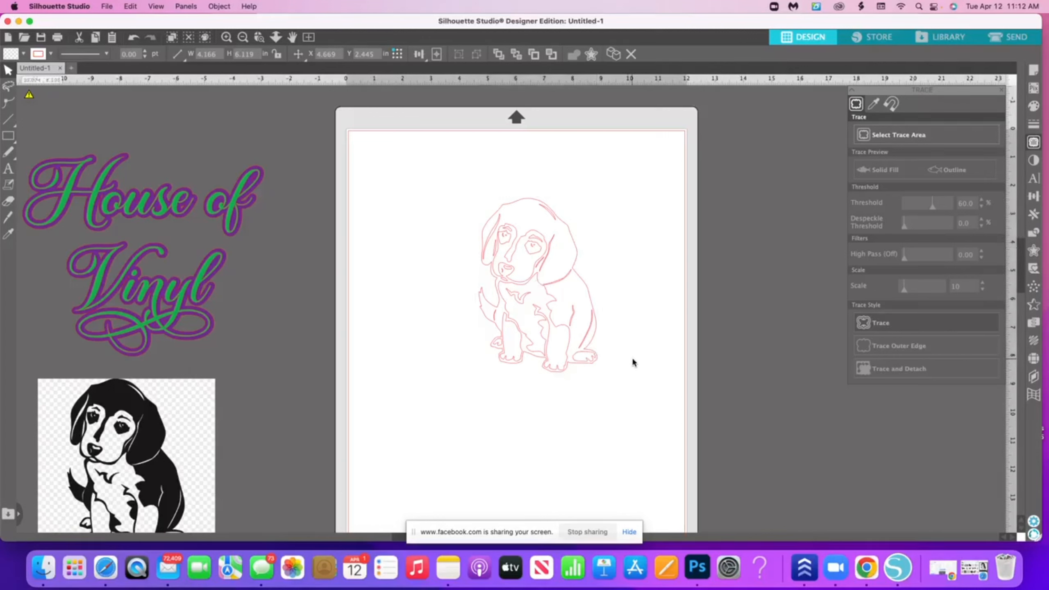
click(597, 364)
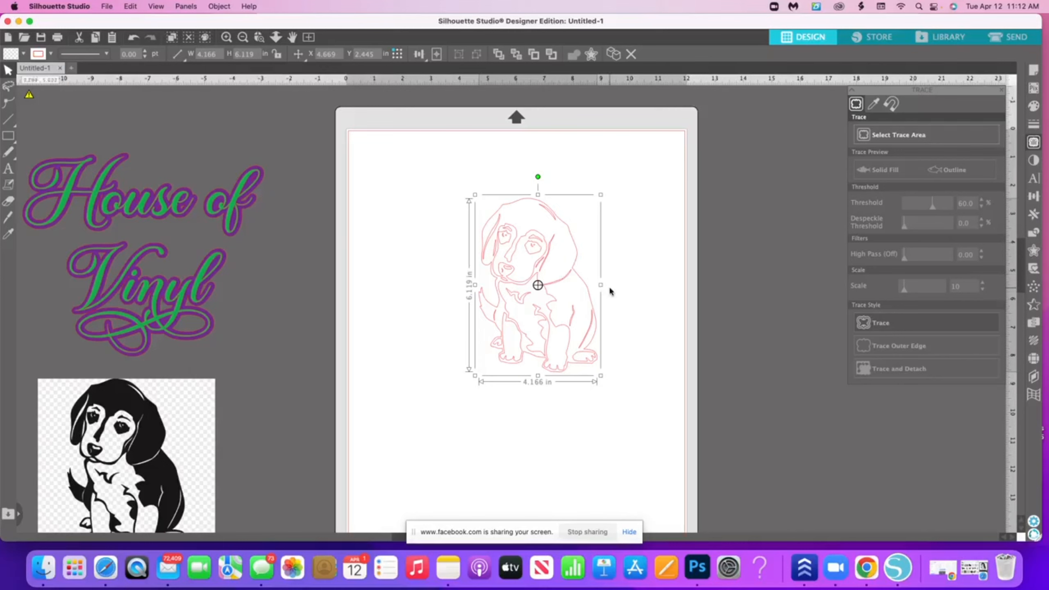
click(1035, 106)
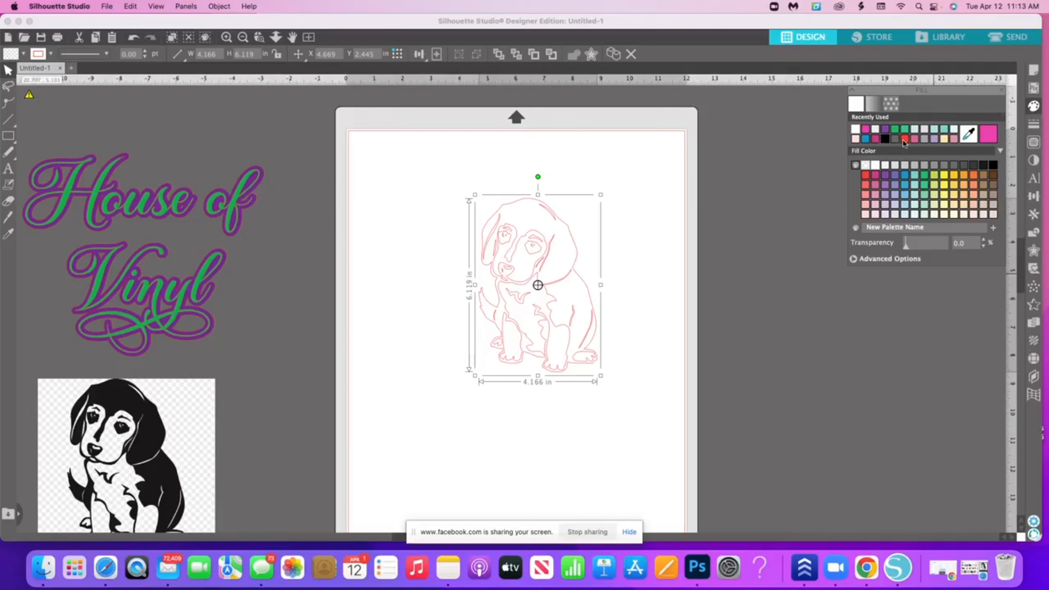
click(905, 139)
click(895, 139)
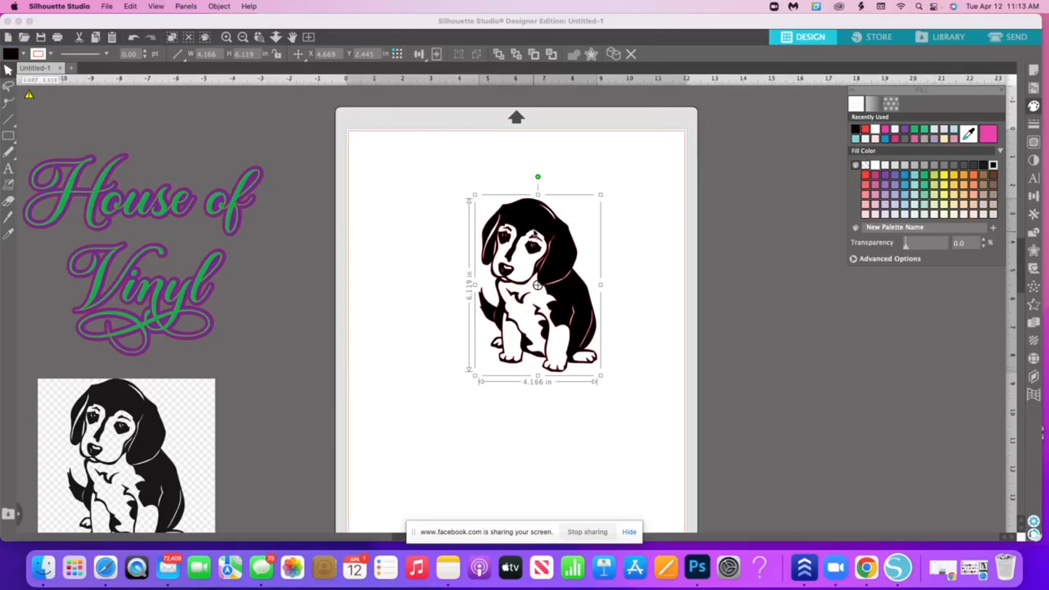
- Place the filled trace and the original puppy image side by side on the page and compare their cut lines in the Send view
drag(507, 195, 438, 176)
mouse_move(173, 442)
mouse_down()
mouse_move(598, 380)
mouse_move(640, 352)
mouse_move(605, 213)
mouse_up()
click(594, 401)
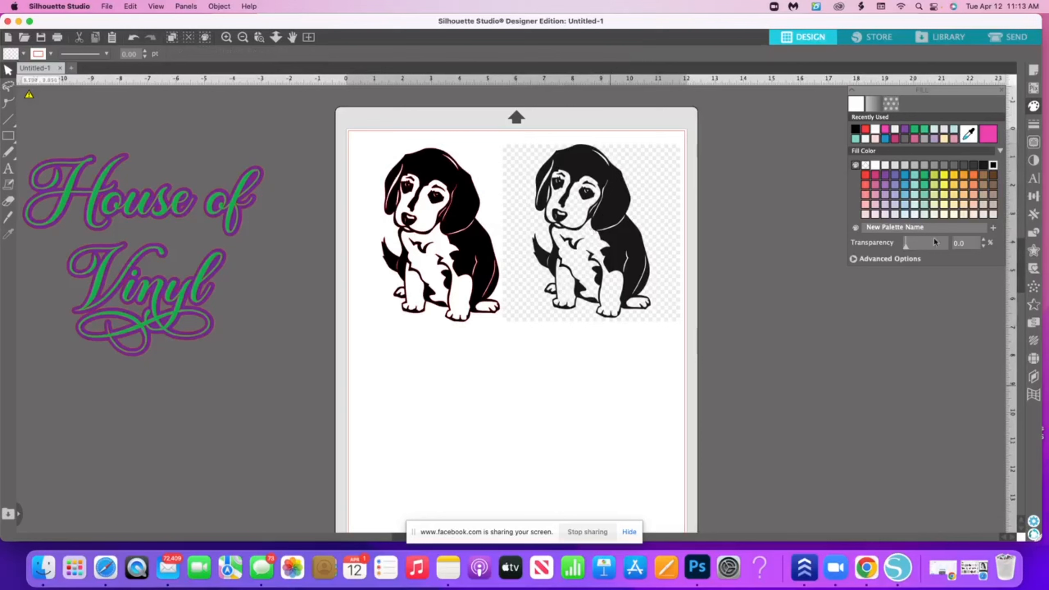
click(1017, 38)
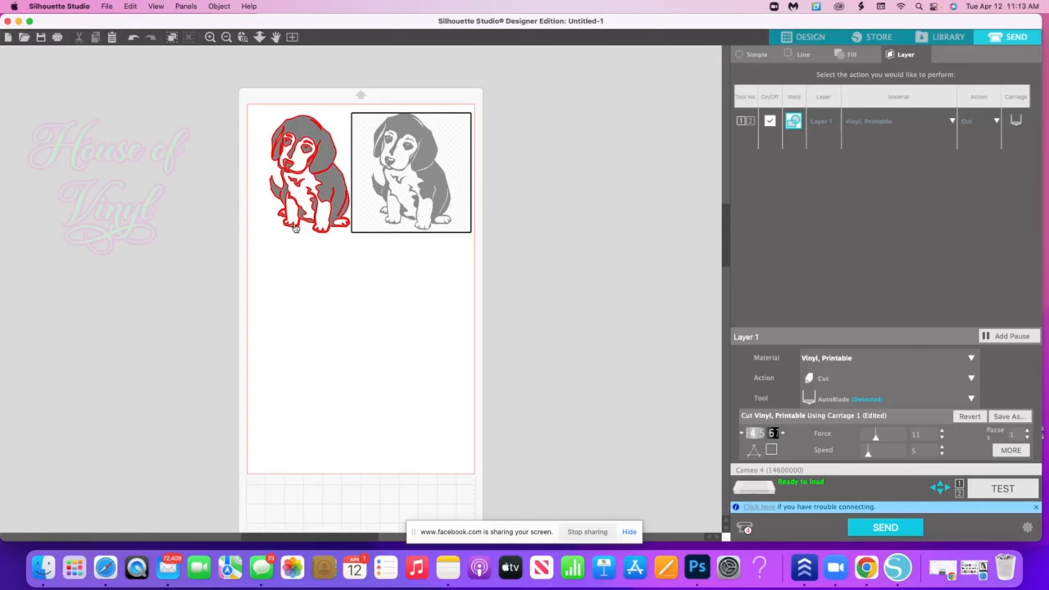
click(784, 38)
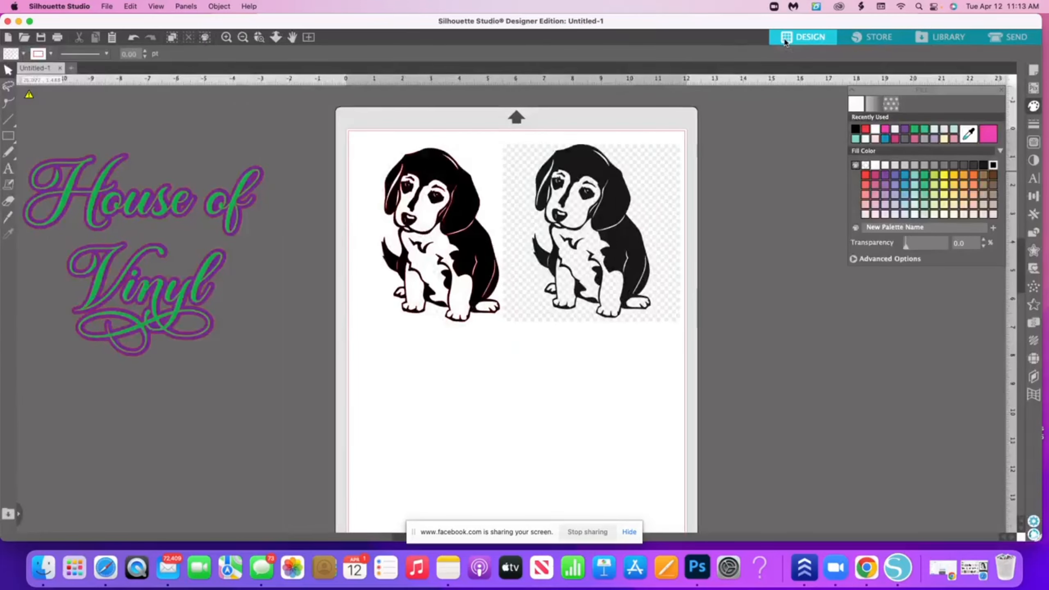
- Clear the page by moving the traced puppy beside the House of Vinyl lettering and deleting the original puppy image
drag(589, 250, 571, 285)
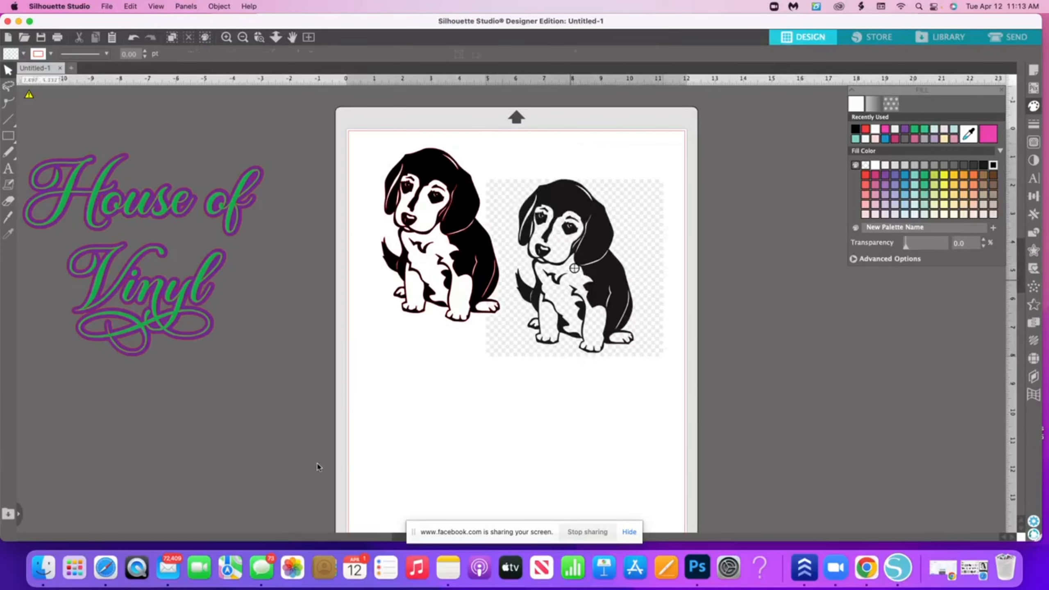
drag(319, 467, 199, 464)
click(661, 369)
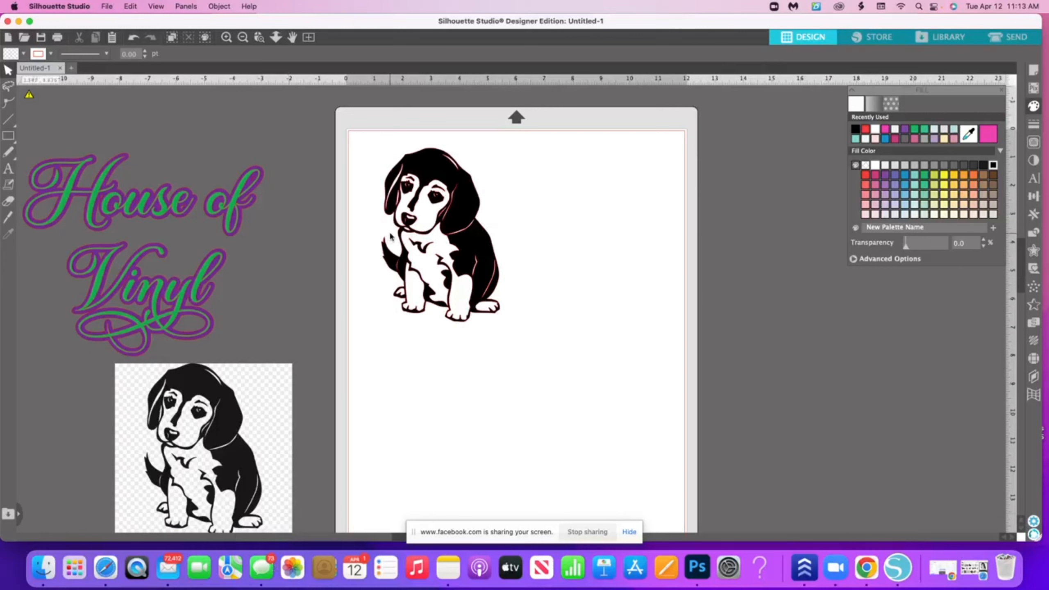
mouse_move(428, 183)
mouse_down()
mouse_move(536, 185)
mouse_move(710, 255)
mouse_move(786, 319)
mouse_up()
click(889, 310)
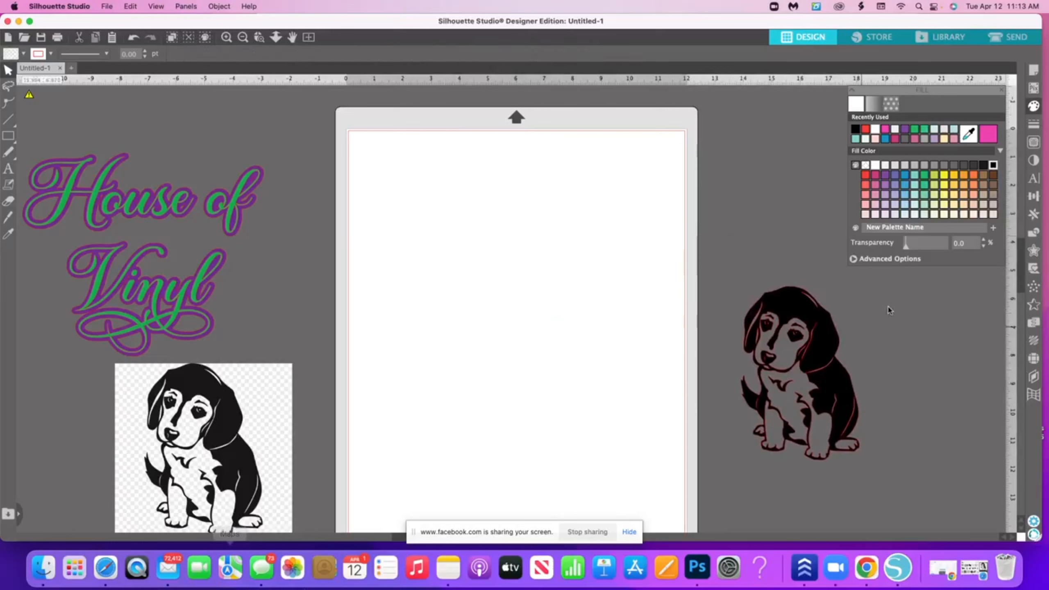
mouse_move(812, 315)
mouse_down()
mouse_move(800, 322)
mouse_move(393, 246)
mouse_move(286, 222)
mouse_move(280, 210)
mouse_up()
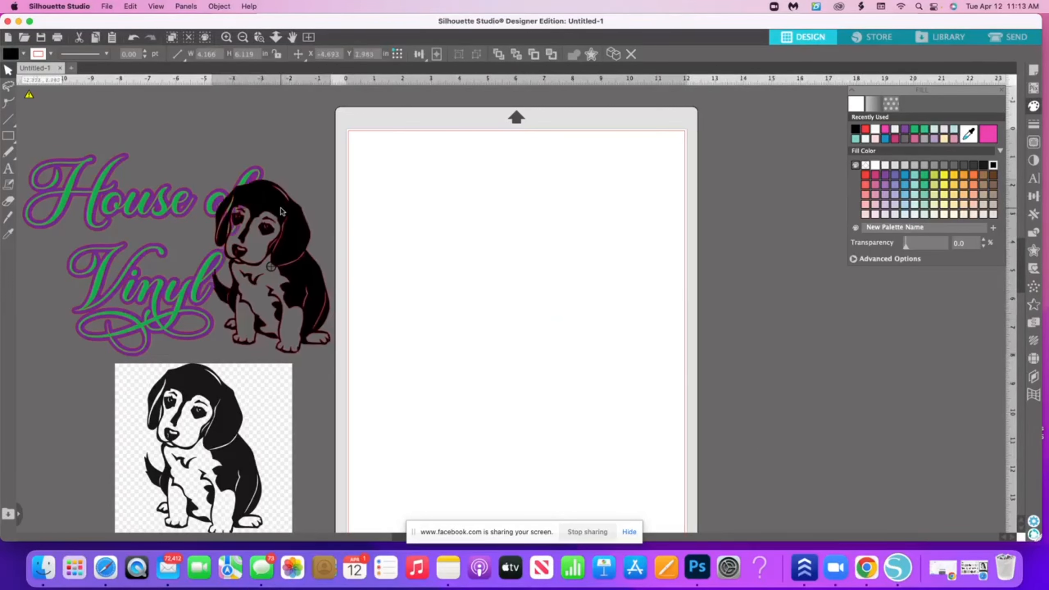
click(211, 429)
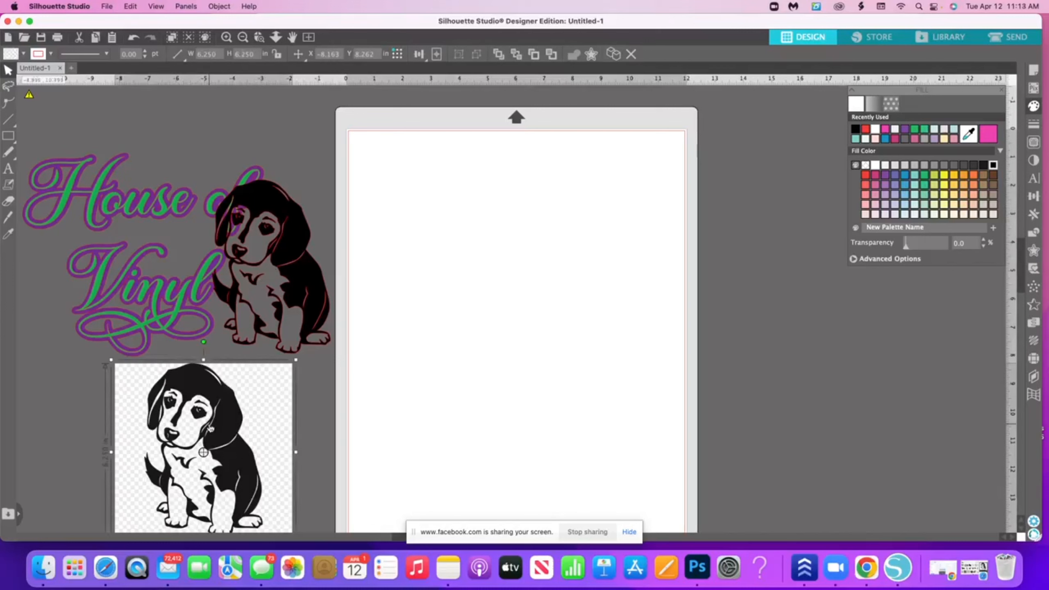
key(Delete)
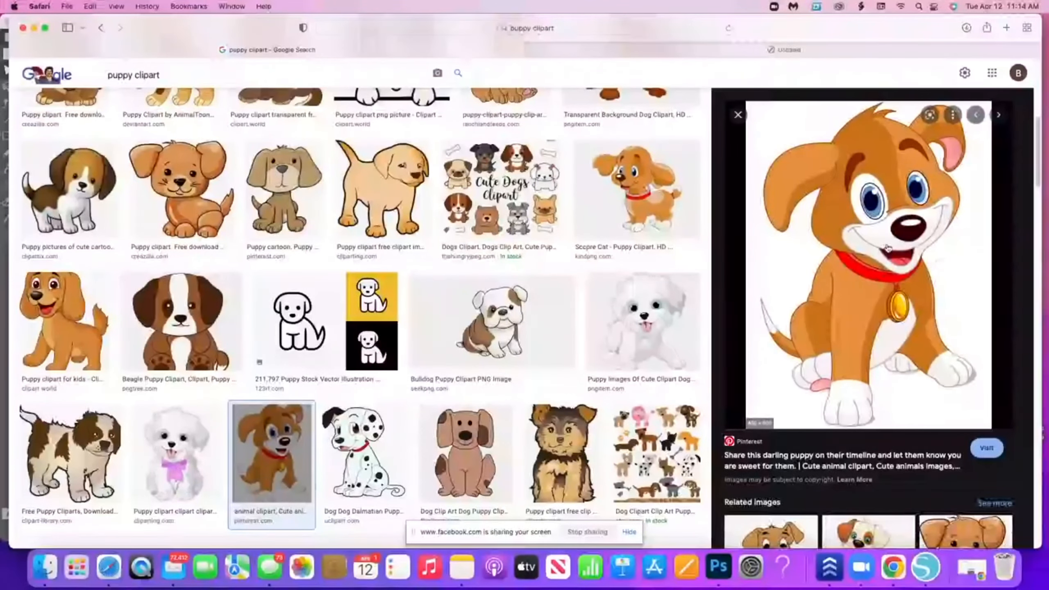
- Copy the brown puppy with the red collar from the "puppy clipart" results in Safari and paste it into the Silhouette Studio page
right_click(888, 247)
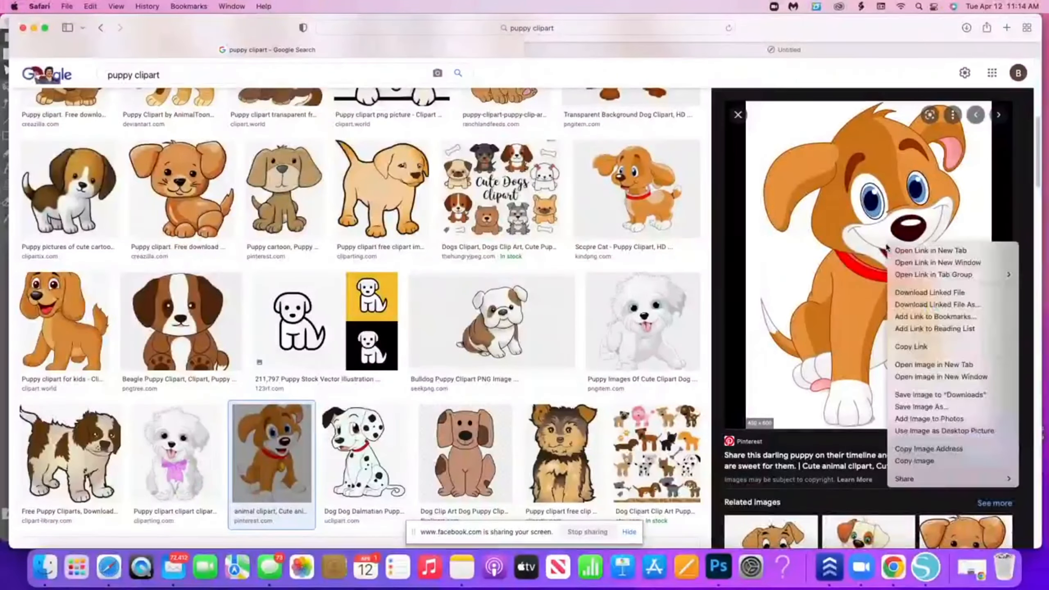
click(914, 460)
click(918, 584)
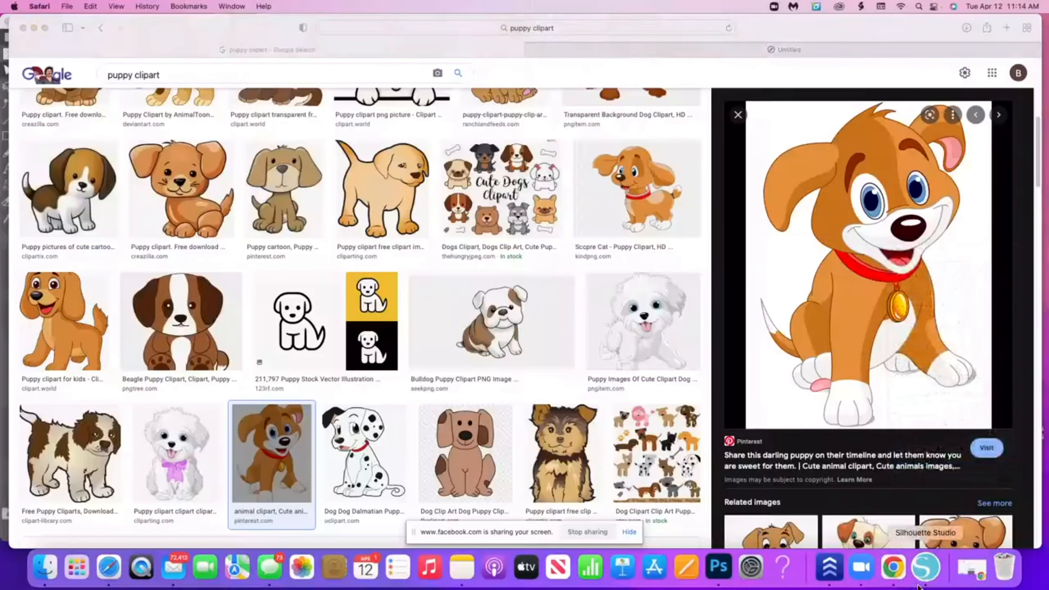
right_click(451, 179)
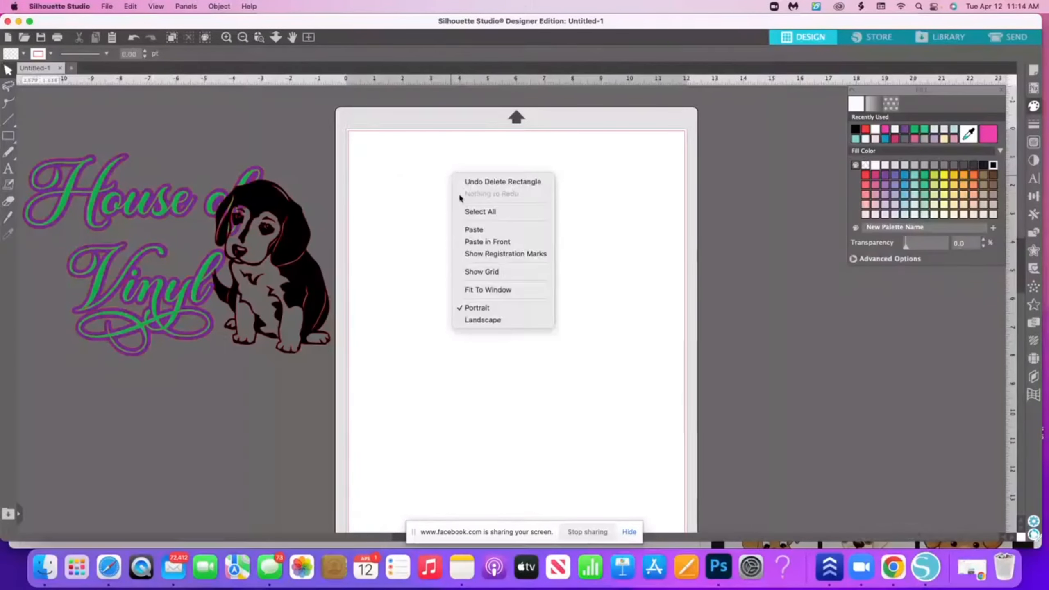
click(474, 229)
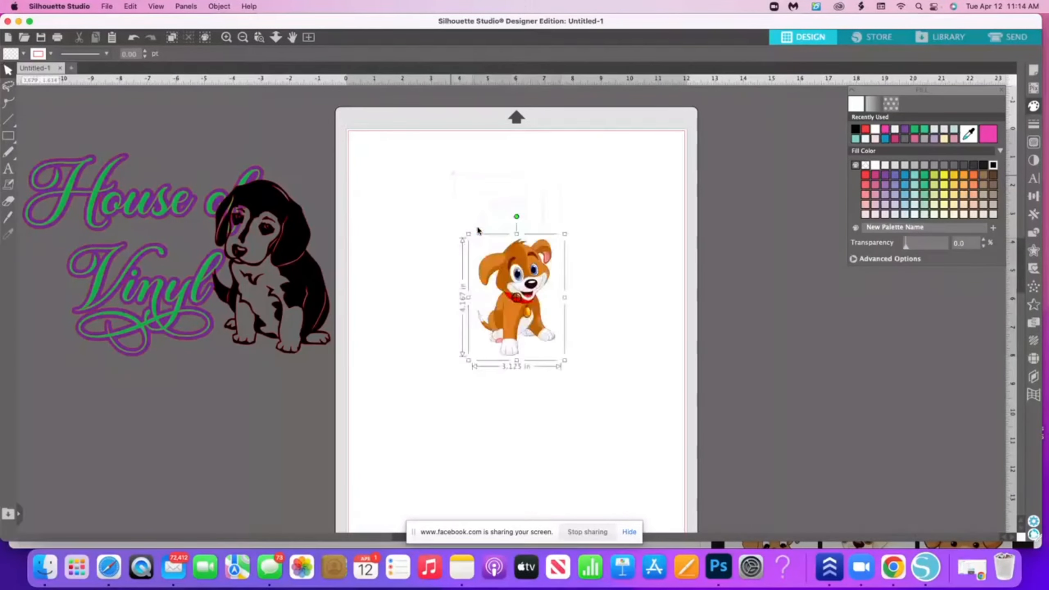
- Enlarge the brown puppy image to about 4.03 by 5.37 in and position it on the upper half of the page
click(568, 235)
click(556, 248)
drag(534, 260, 583, 182)
drag(533, 207, 532, 220)
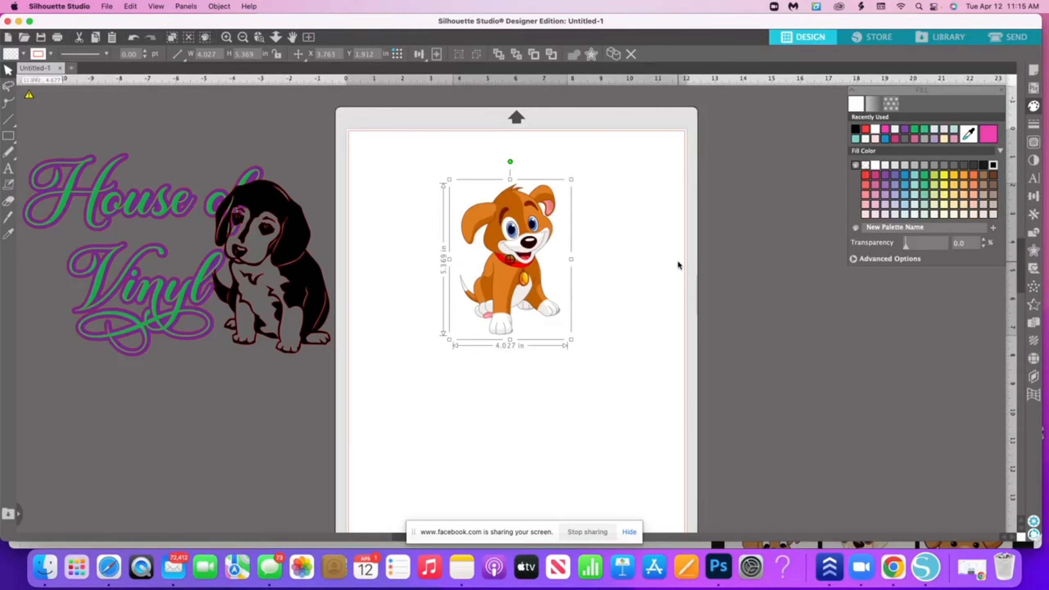
- Define a trace area of about 6.4 by 7.3 in around the brown puppy and raise the trace threshold to 100%
click(1034, 143)
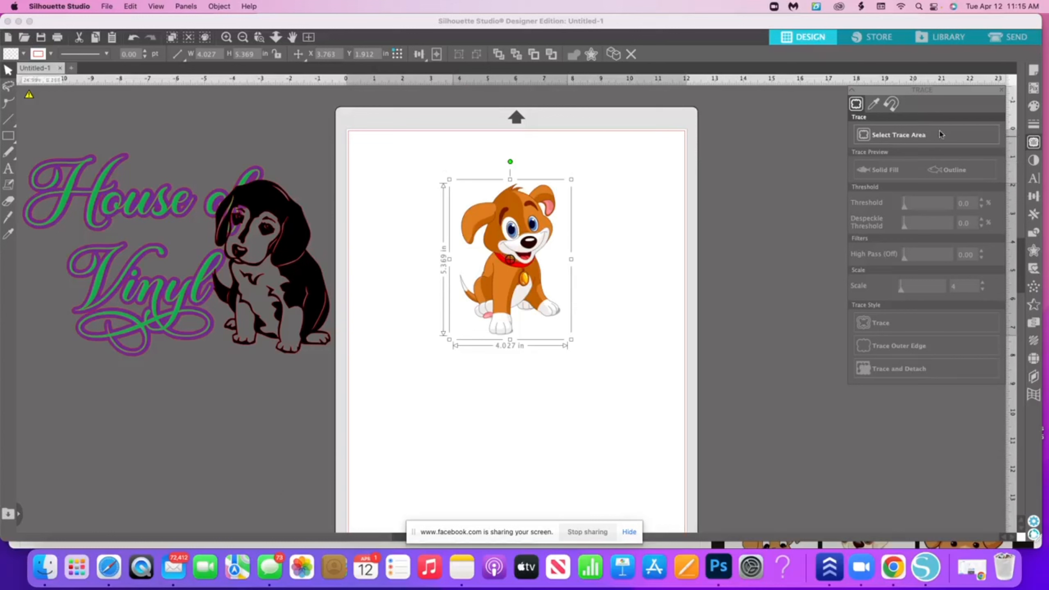
click(932, 141)
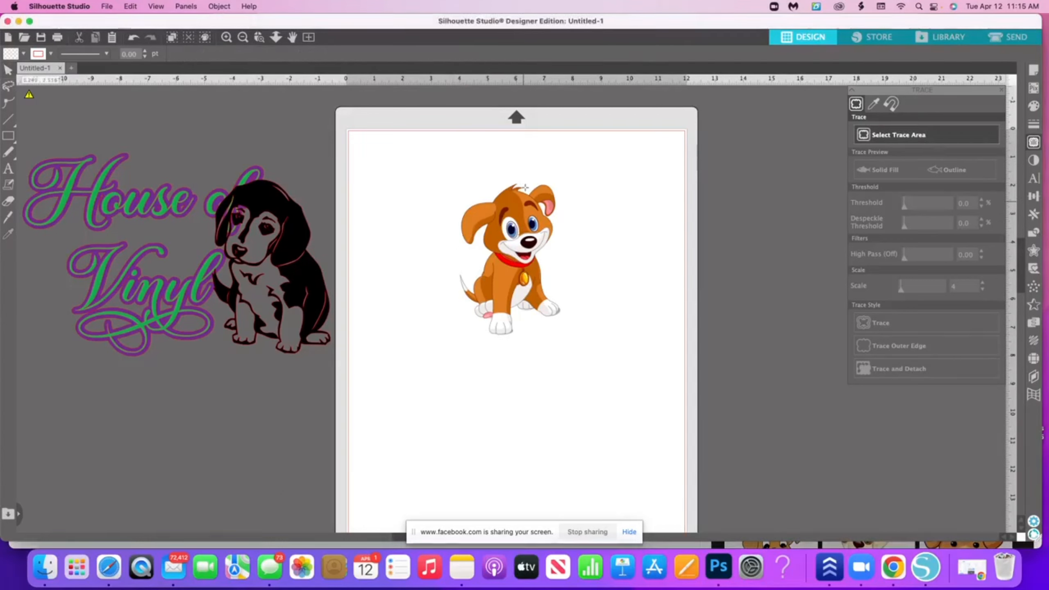
mouse_move(430, 164)
mouse_down()
mouse_move(513, 199)
mouse_move(616, 396)
mouse_up()
mouse_move(632, 431)
mouse_down()
mouse_move(636, 409)
mouse_move(613, 373)
mouse_up()
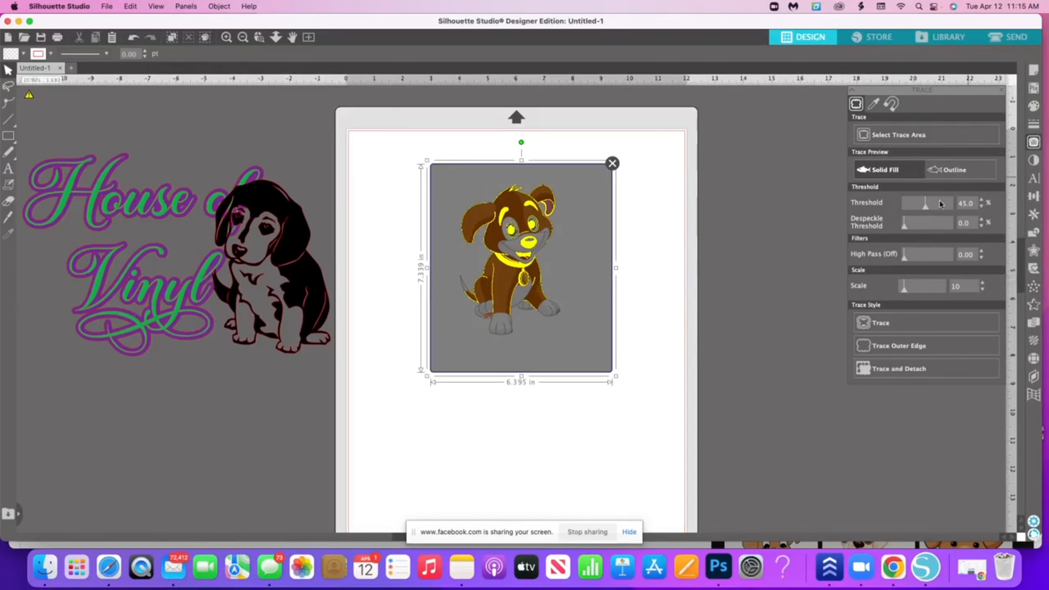
drag(929, 209, 961, 213)
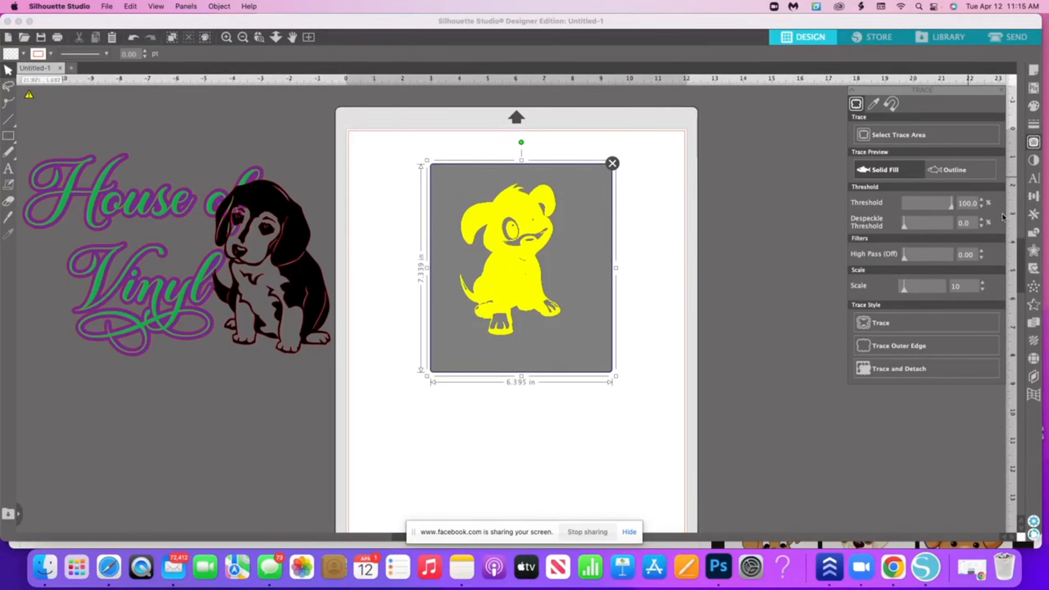
- Trace and detach the brown puppy from its background, and delete the leftover background image
click(907, 373)
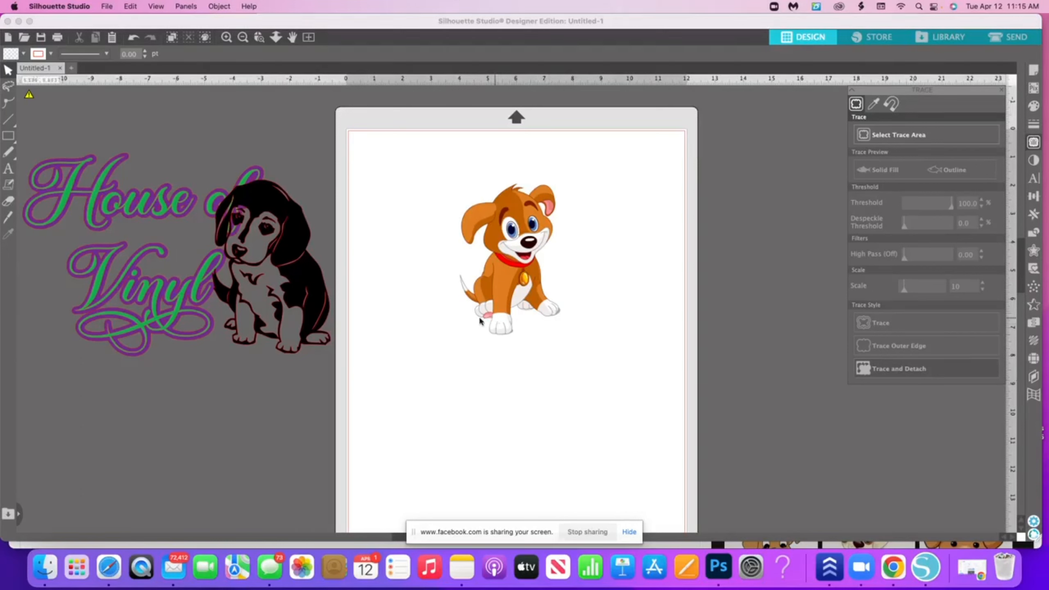
click(557, 263)
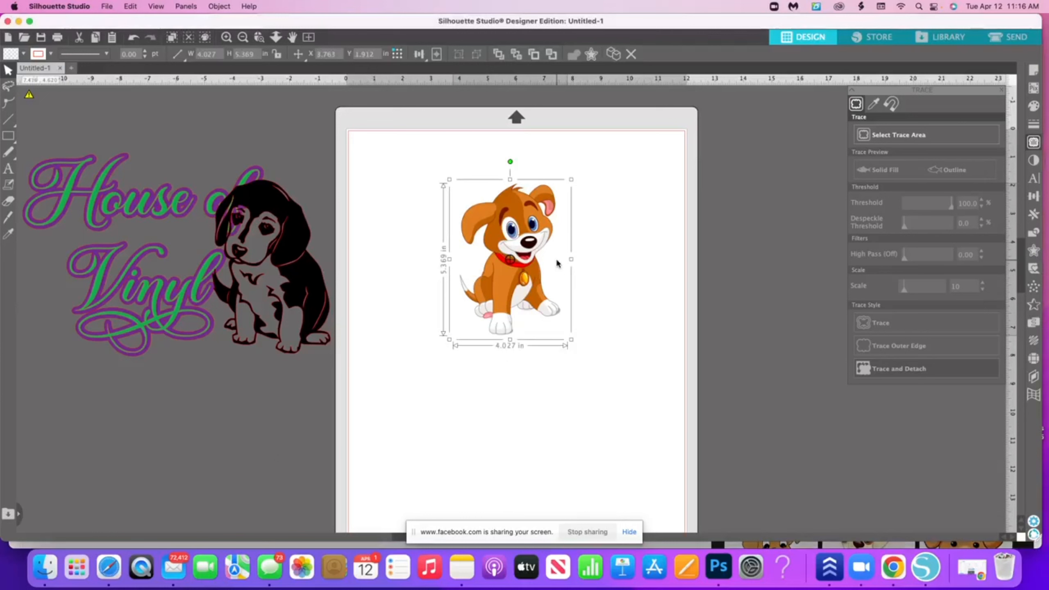
click(557, 263)
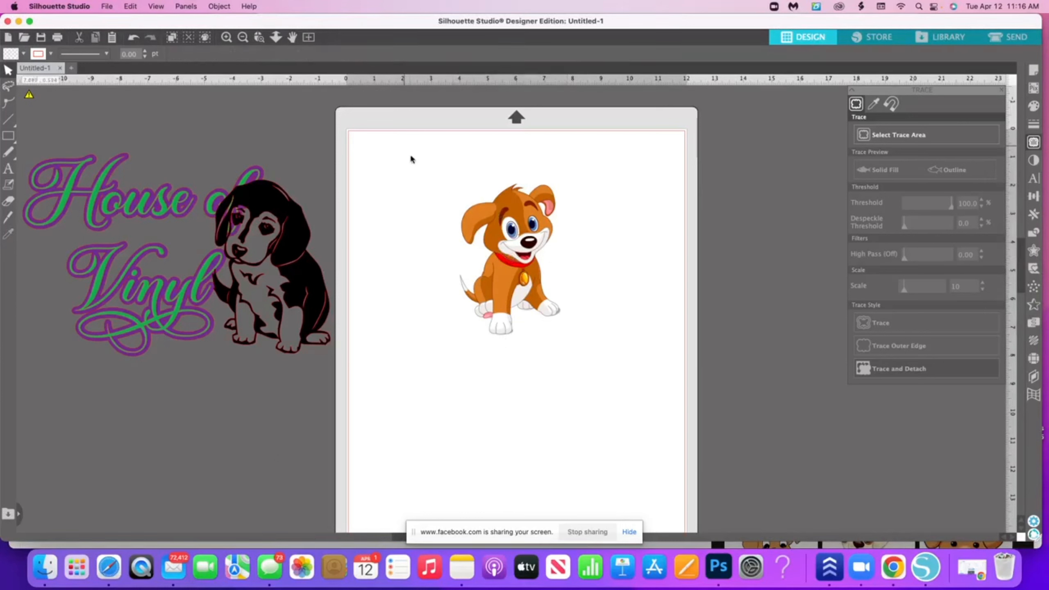
- Group all the detached brown puppy pieces and move the group onto the empty workspace beside the page
drag(492, 197, 583, 346)
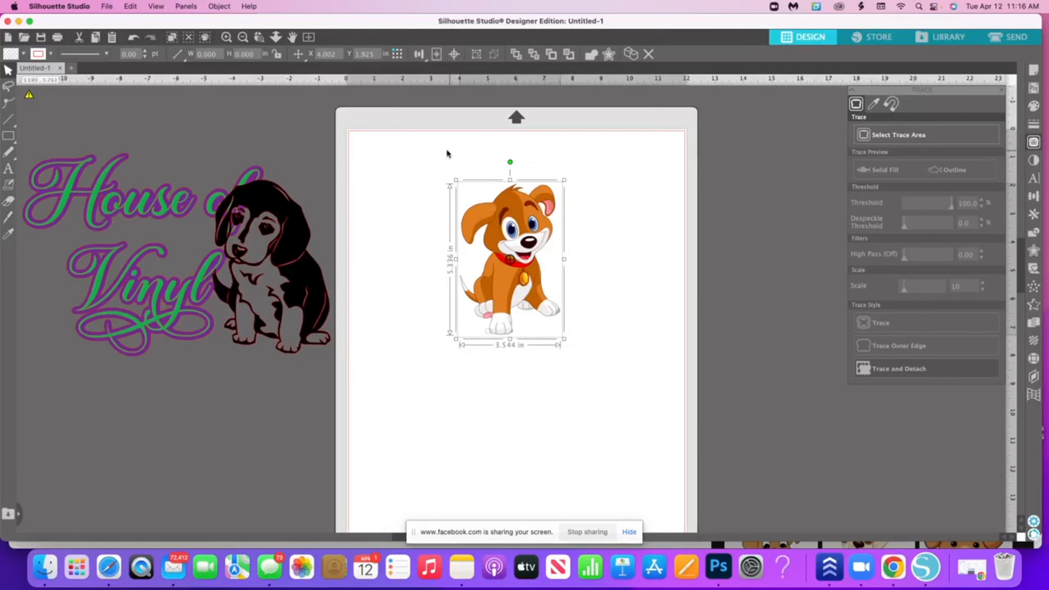
click(450, 166)
drag(439, 155, 584, 337)
right_click(527, 247)
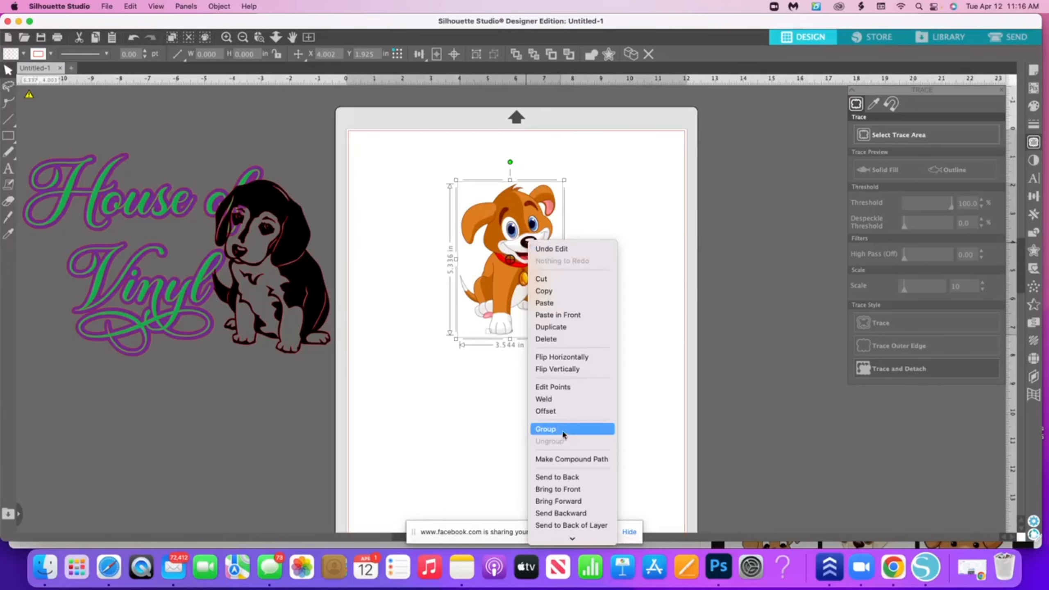
click(560, 404)
drag(538, 239, 778, 324)
click(850, 475)
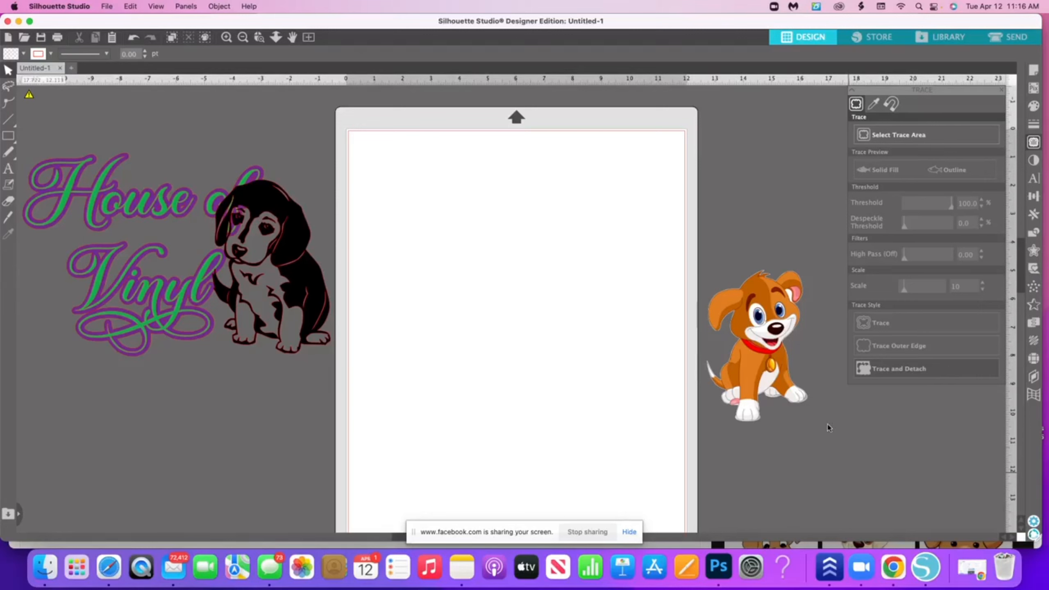
- Ungroup the brown puppy, move it up away from the stray pieces, and delete those leftovers
click(771, 306)
right_click(772, 304)
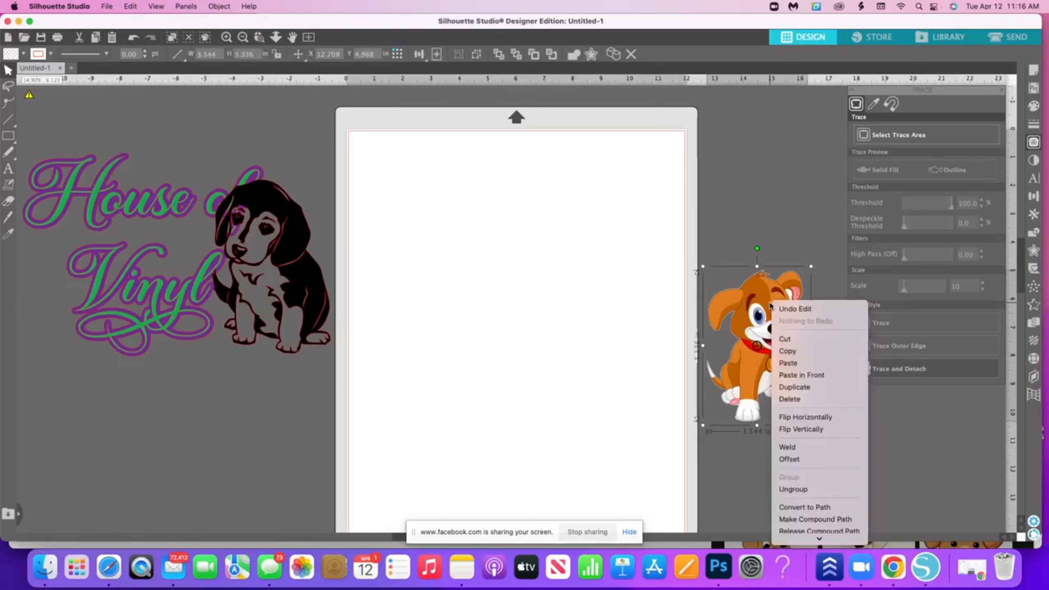
click(813, 489)
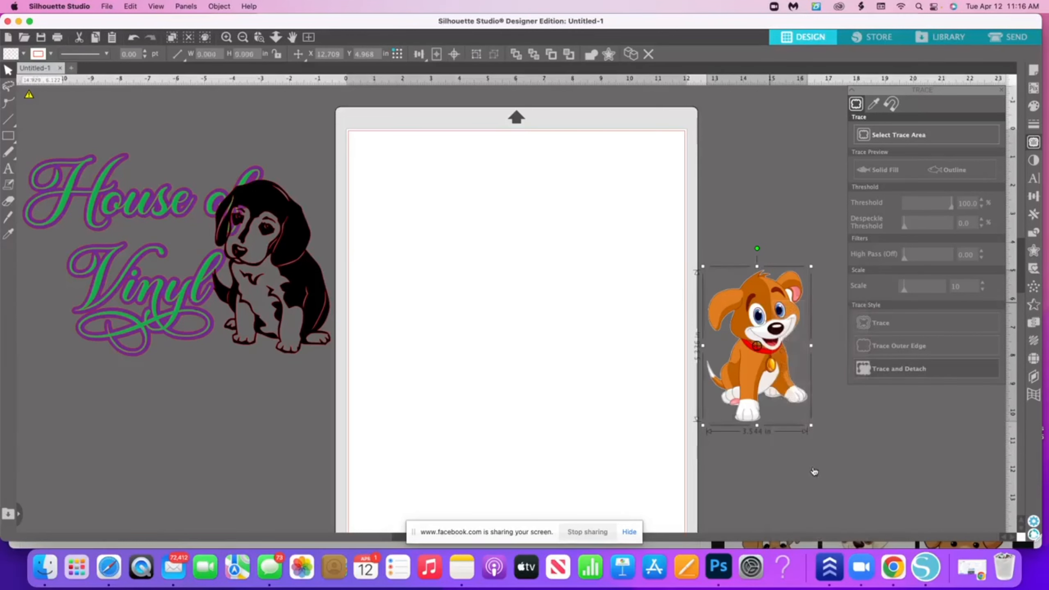
click(813, 472)
drag(770, 288, 776, 215)
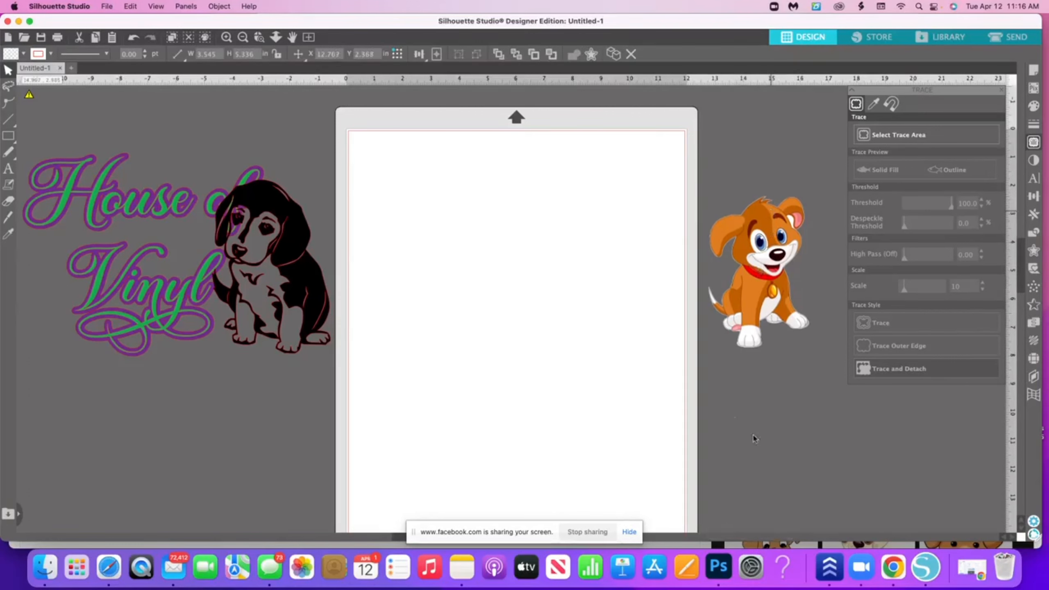
drag(752, 436, 724, 387)
key(Delete)
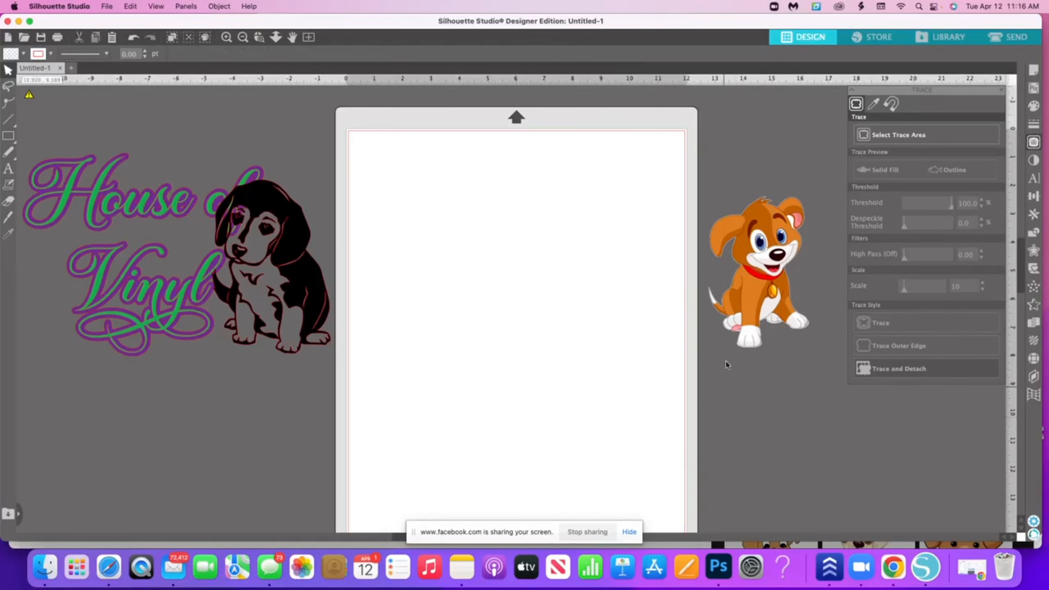
right_click(773, 224)
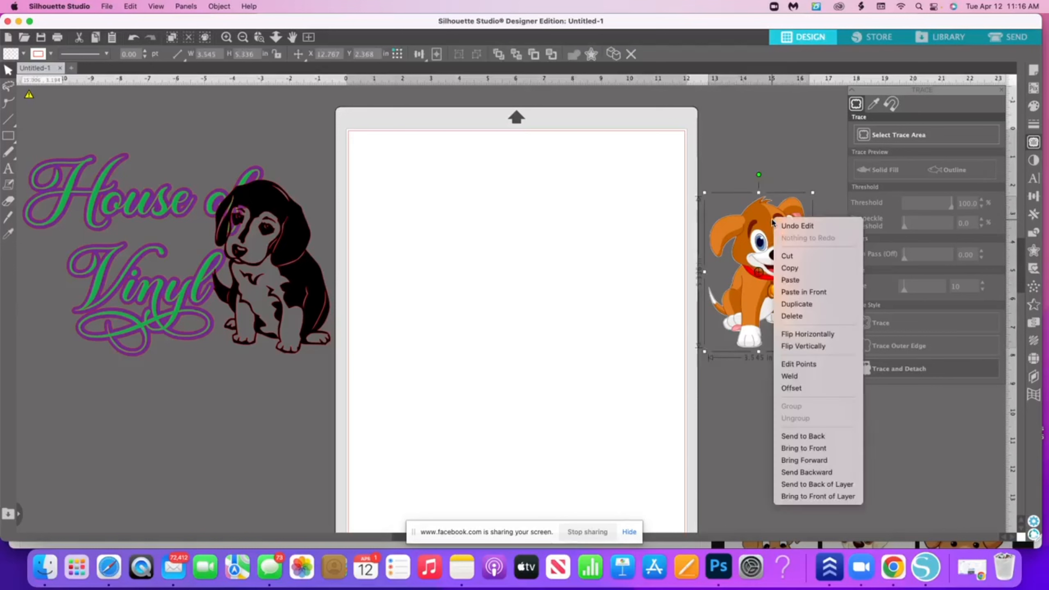
click(773, 362)
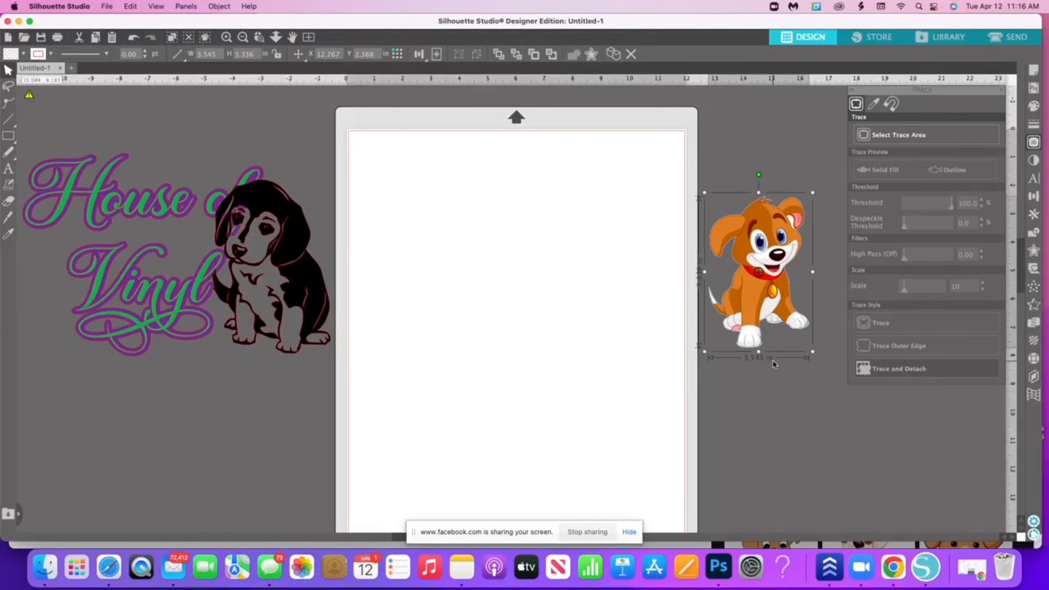
- Arrange the House of Vinyl lettering on the upper half of the page with the brown puppy beside the end of the word Vinyl
drag(730, 255, 536, 232)
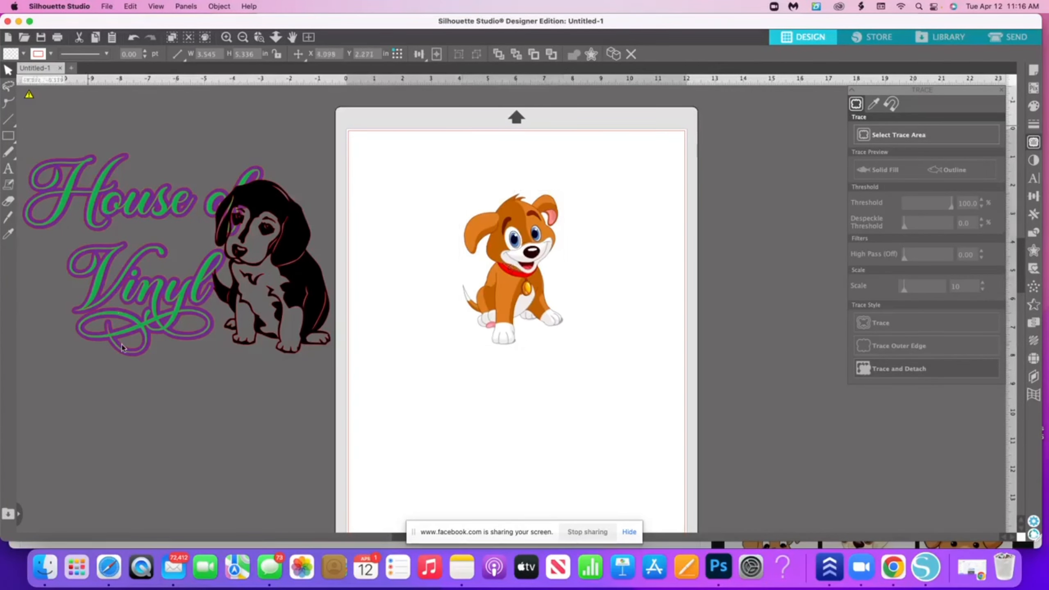
click(111, 283)
drag(145, 294, 478, 279)
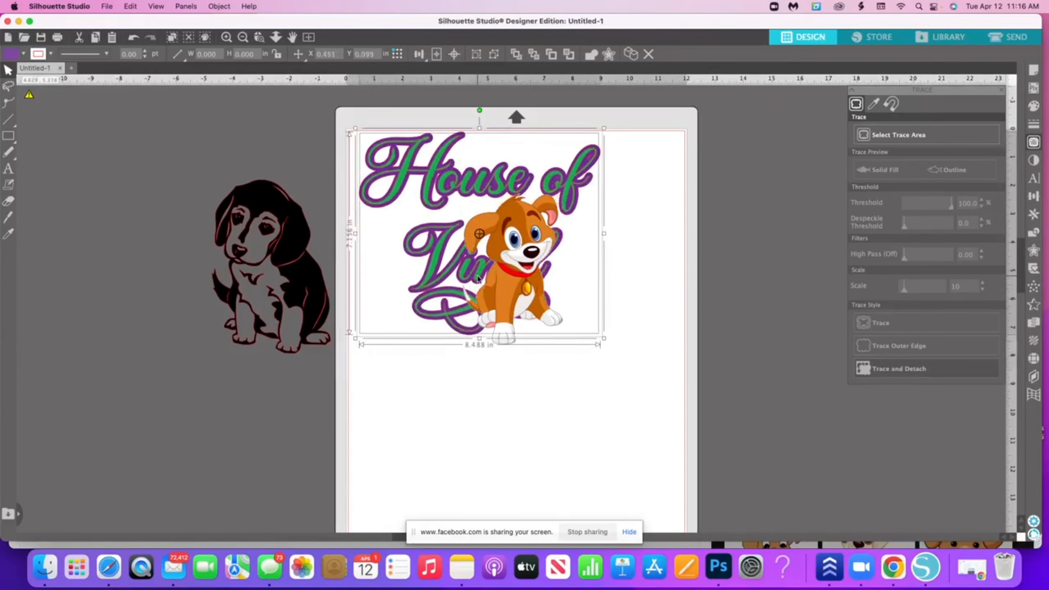
click(495, 414)
drag(526, 222, 609, 216)
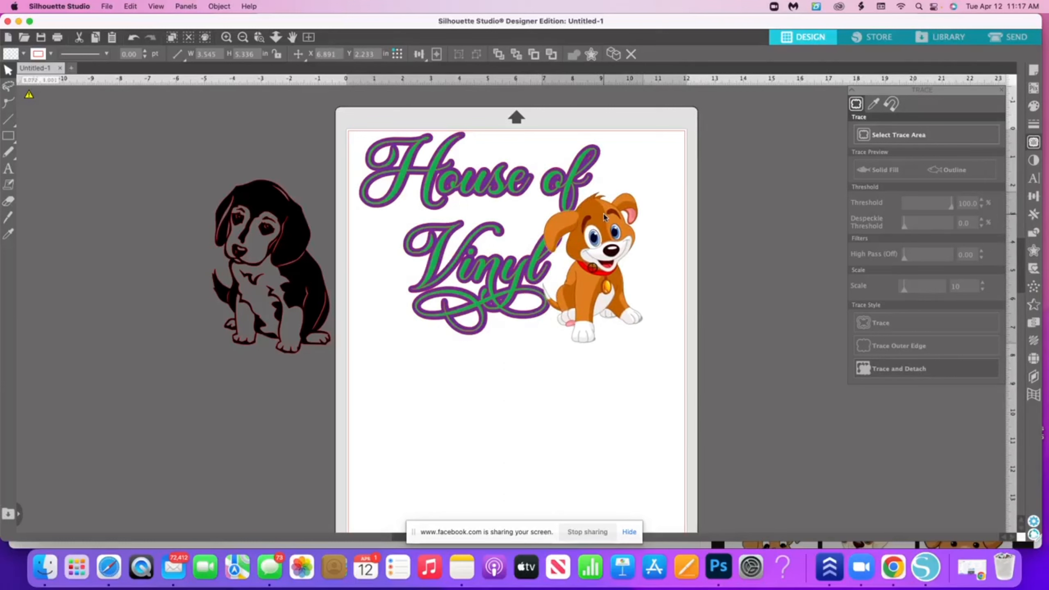
click(439, 260)
click(438, 260)
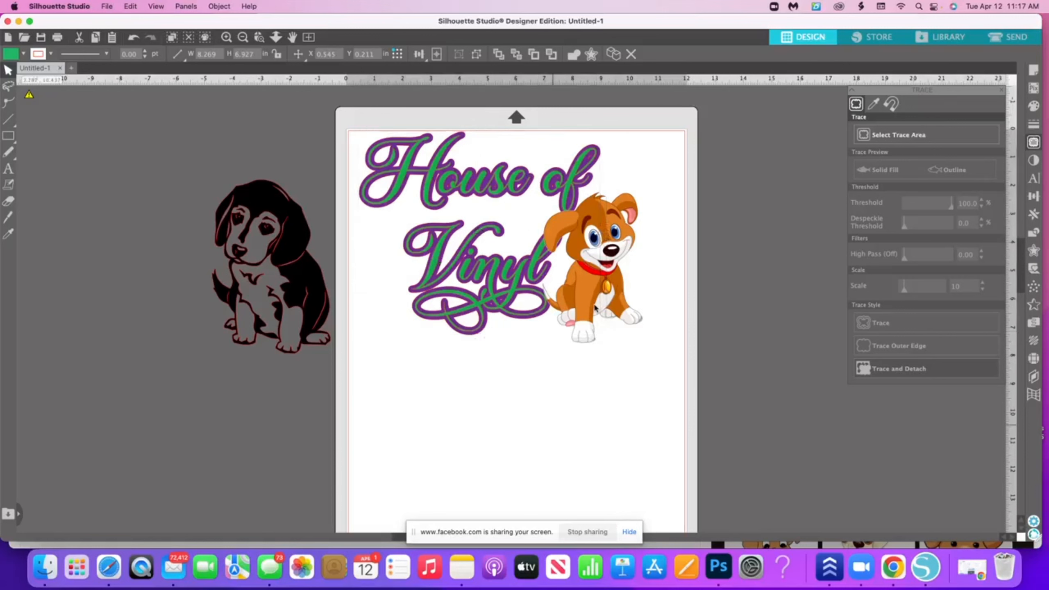
drag(591, 313, 597, 311)
click(607, 469)
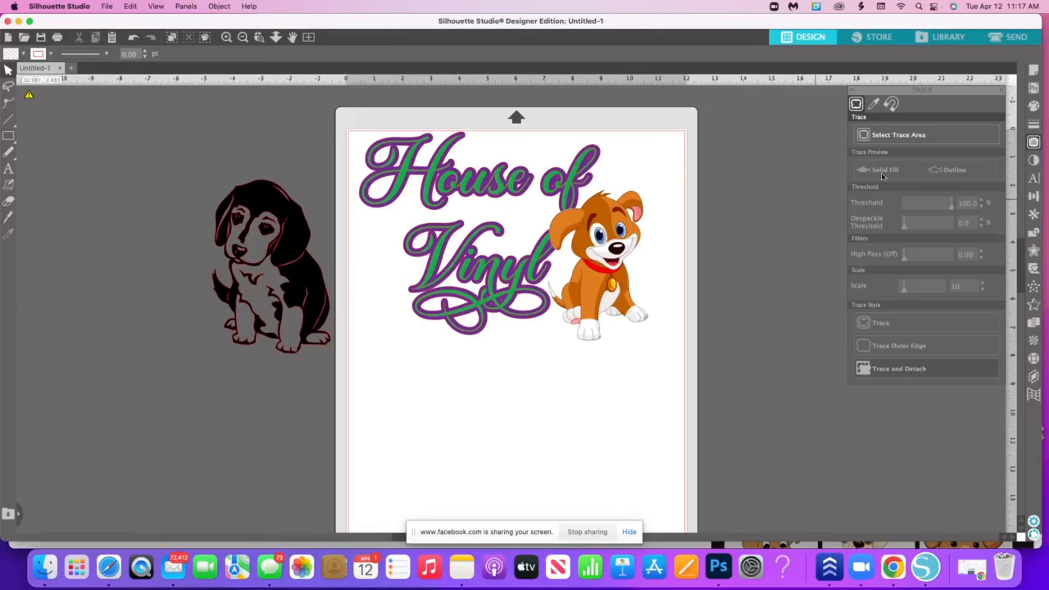
- Find the Yorkshire terrier with the pink bow in Safari's "puppy clipart" results and copy the kindpng version of the image
click(109, 567)
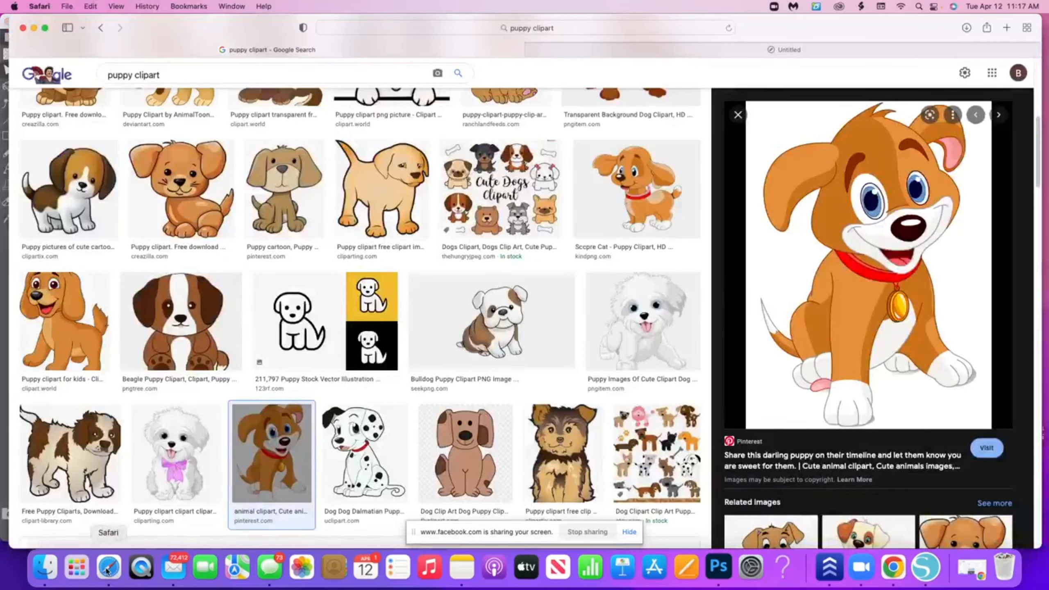
scroll(364, 326, up, 3)
scroll(363, 327, down, 10)
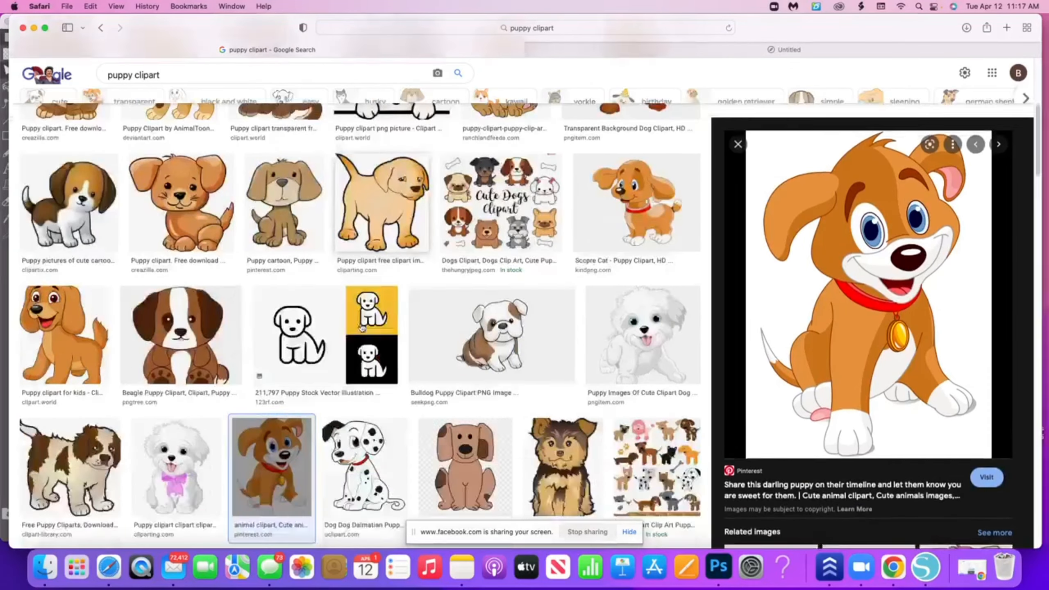
scroll(362, 327, down, 10)
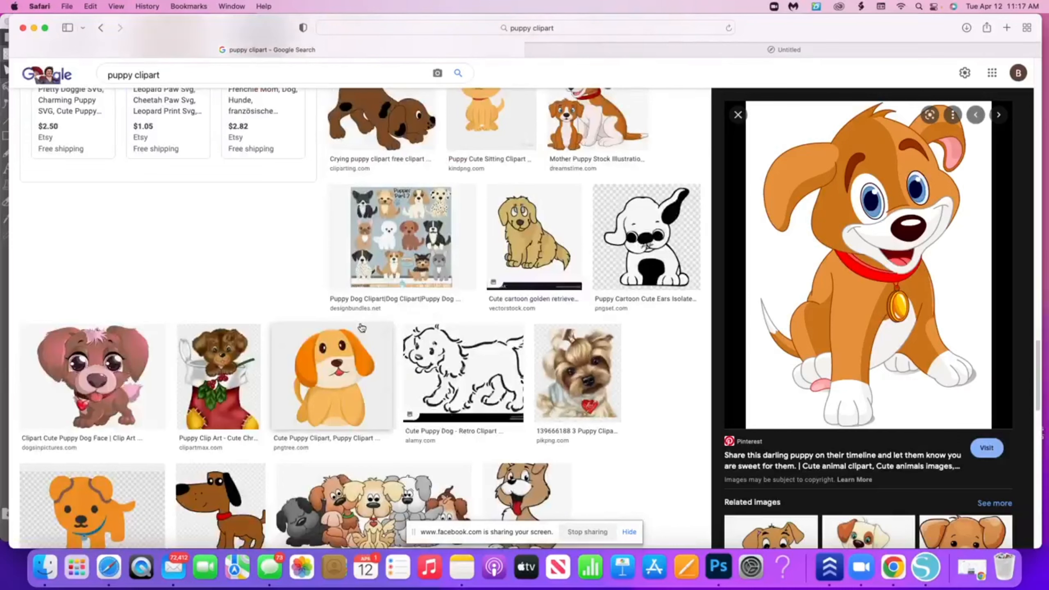
scroll(362, 327, down, 2)
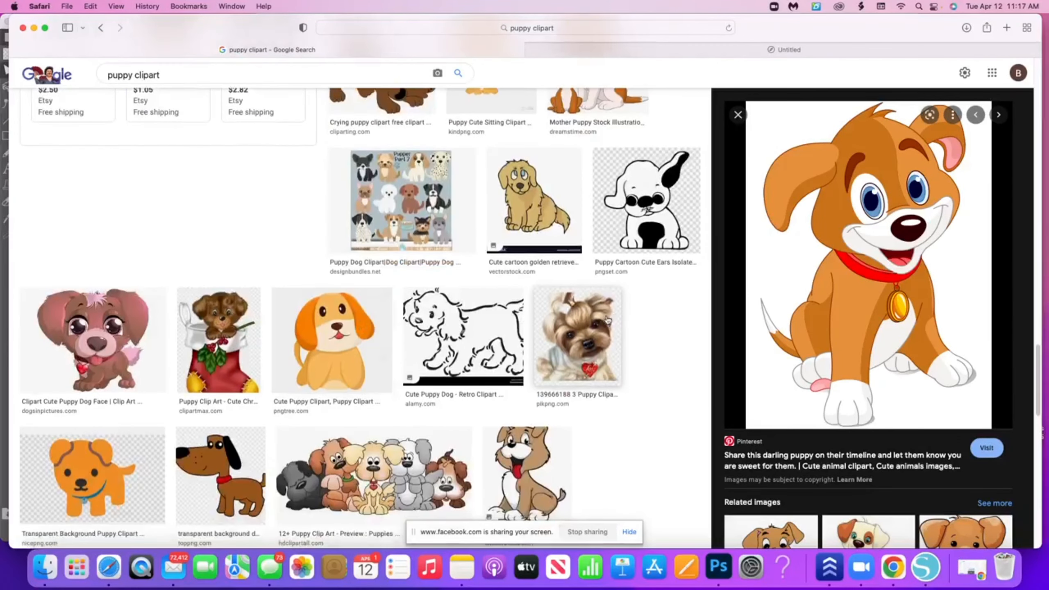
click(583, 335)
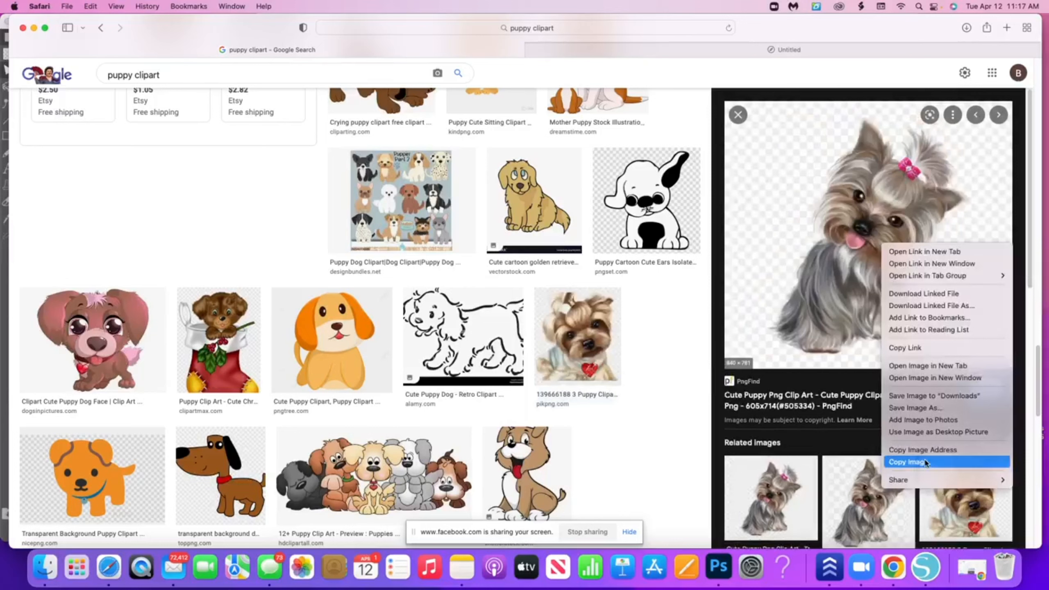
click(908, 462)
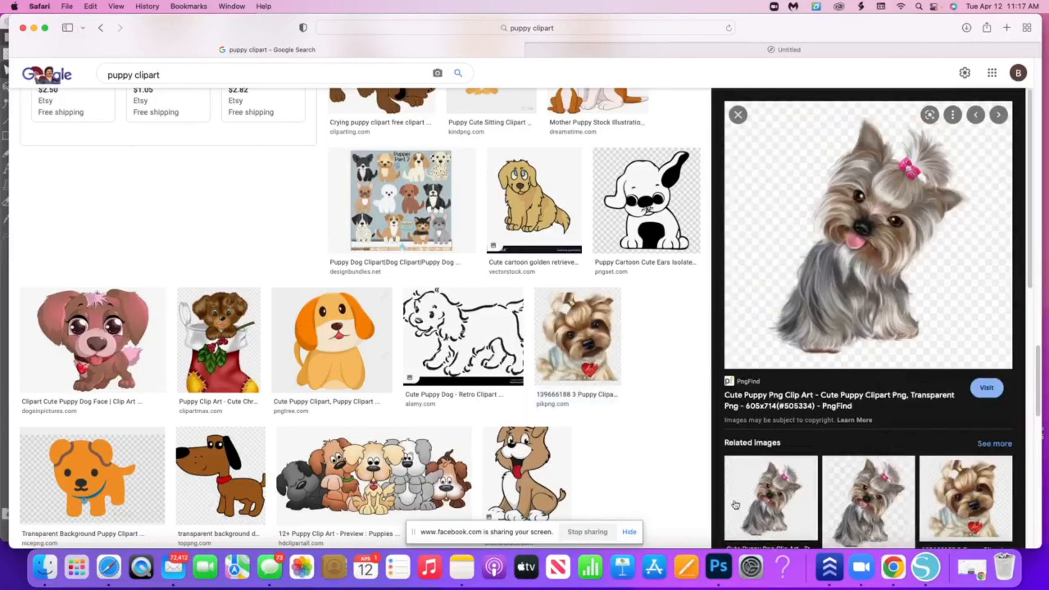
click(752, 491)
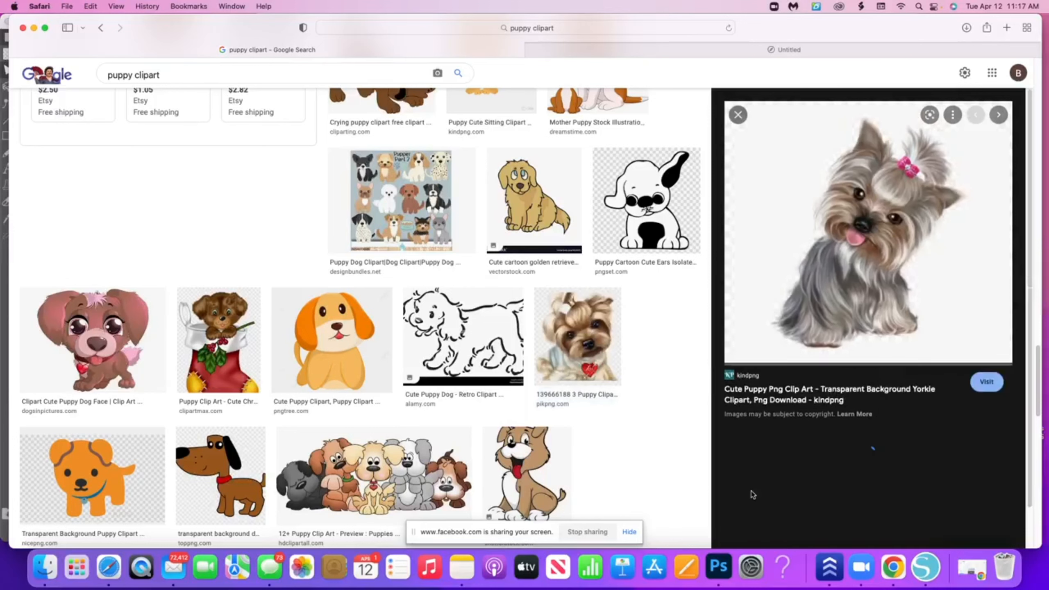
right_click(892, 197)
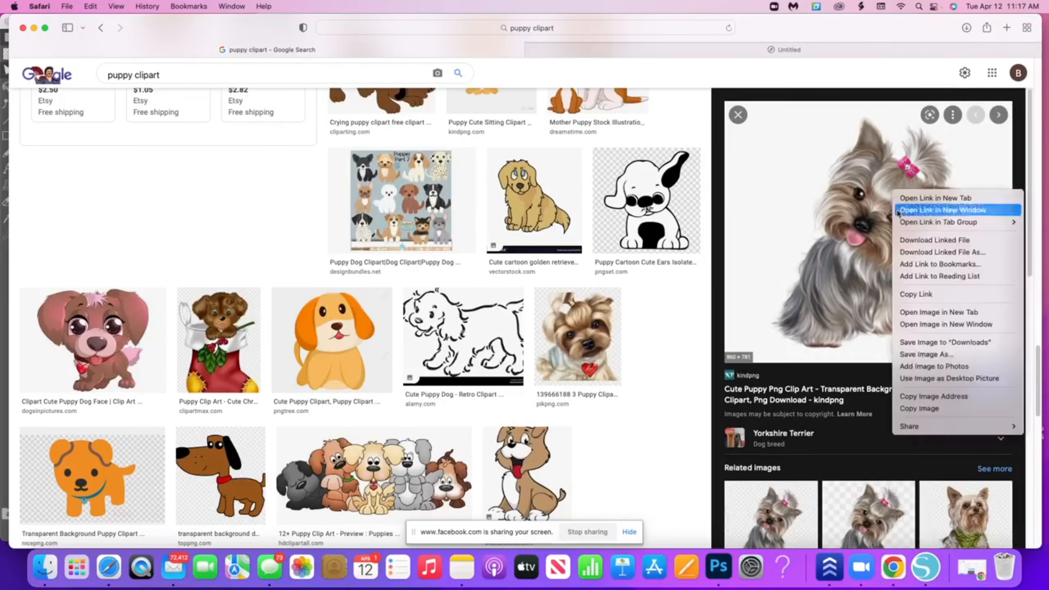
click(910, 409)
- Switch back to Silhouette Studio and move the House of Vinyl lettering and brown puppy off the page toward the black puppy
click(924, 567)
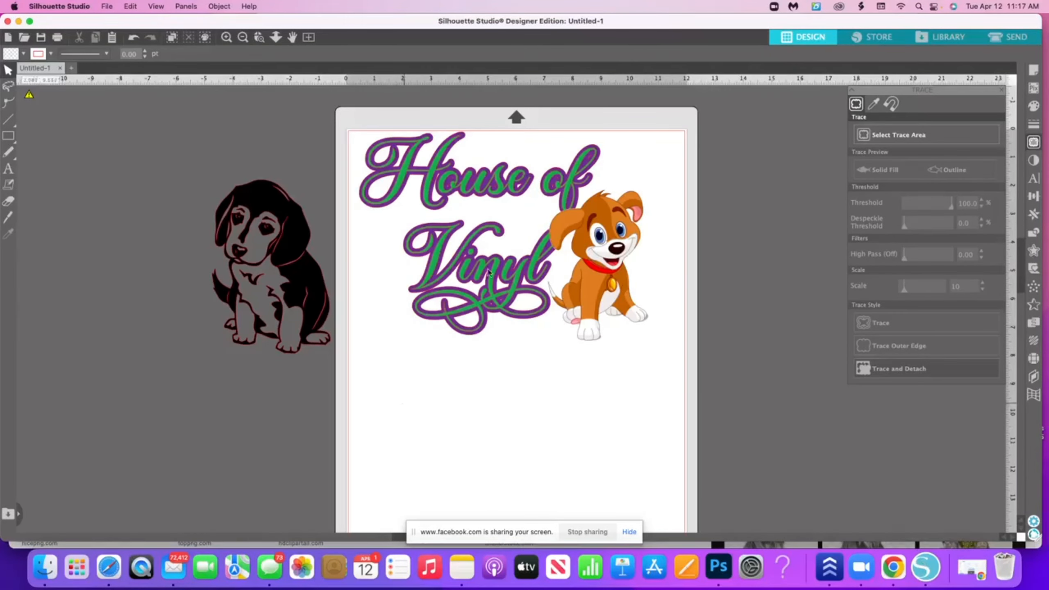
key(super+v)
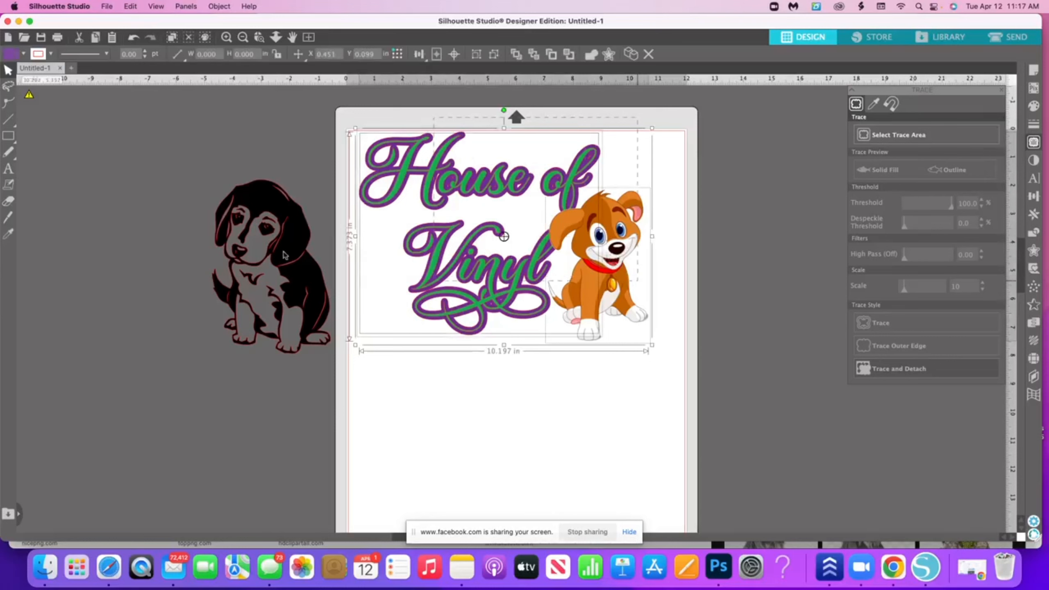
drag(284, 255, 131, 282)
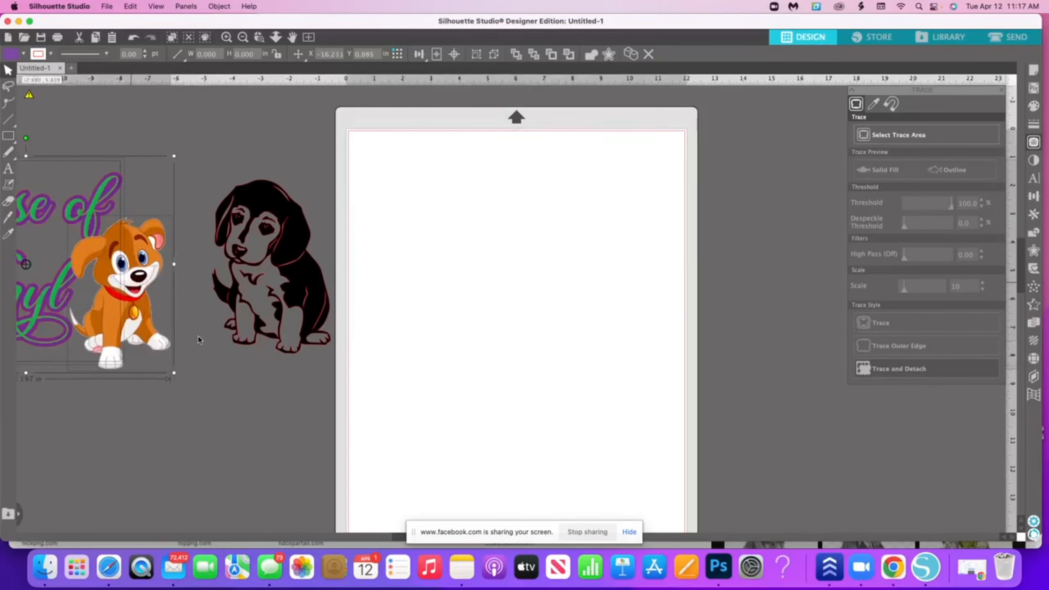
- Paste the Yorkshire terrier image onto the empty page and position it on the upper half
right_click(467, 204)
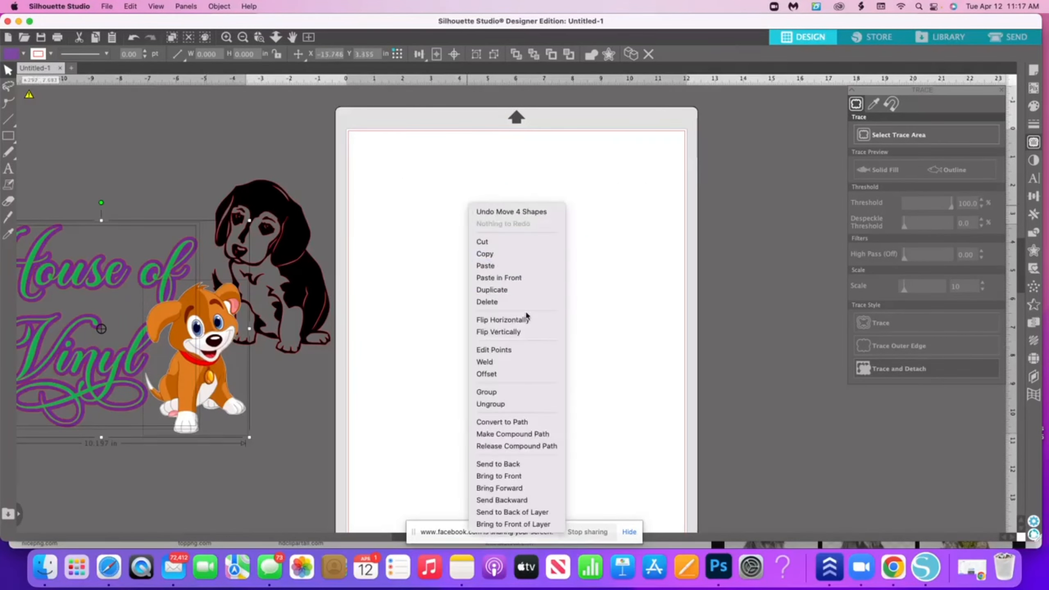
click(520, 266)
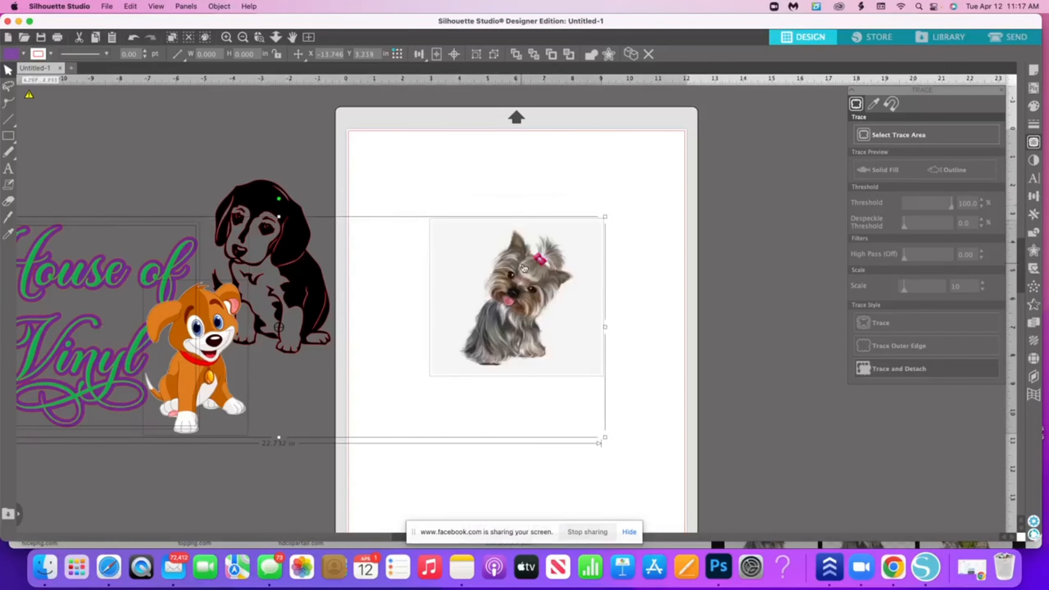
click(533, 417)
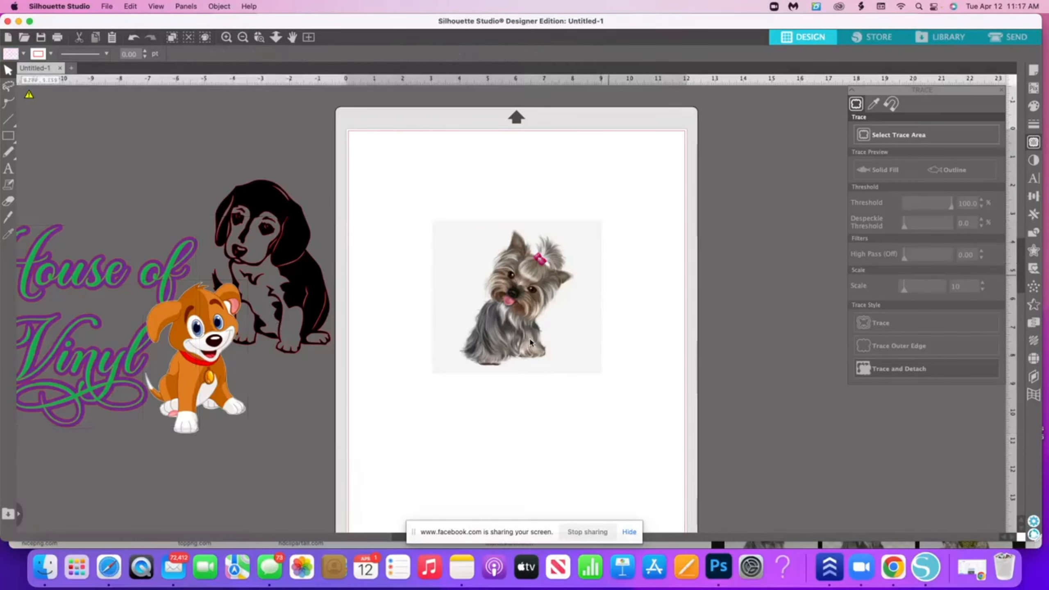
drag(530, 343, 539, 291)
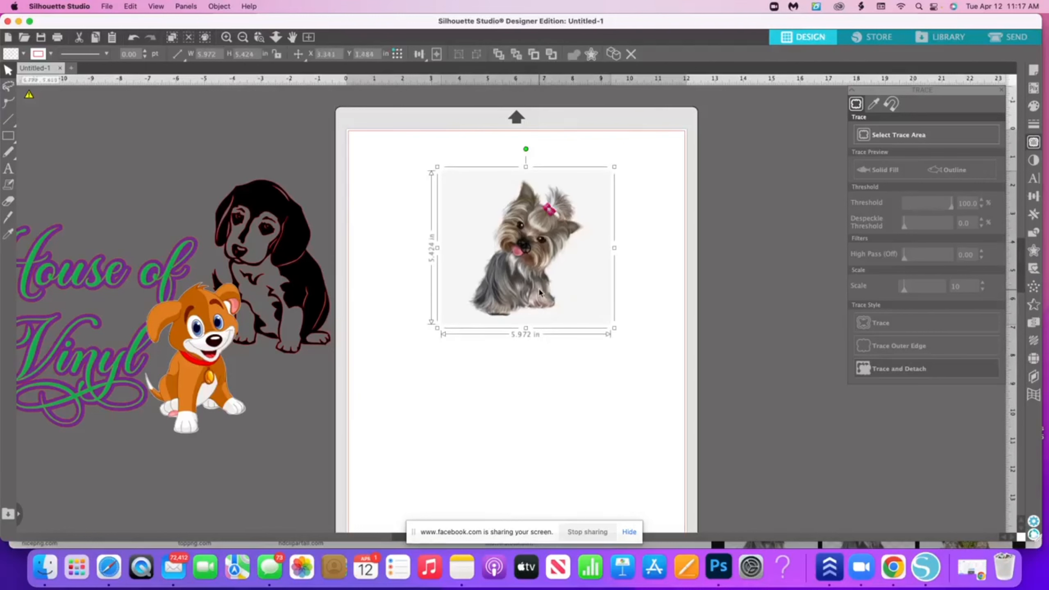
- Define a trace area of about 5.16 by 5.61 in around the Yorkshire terrier
click(617, 335)
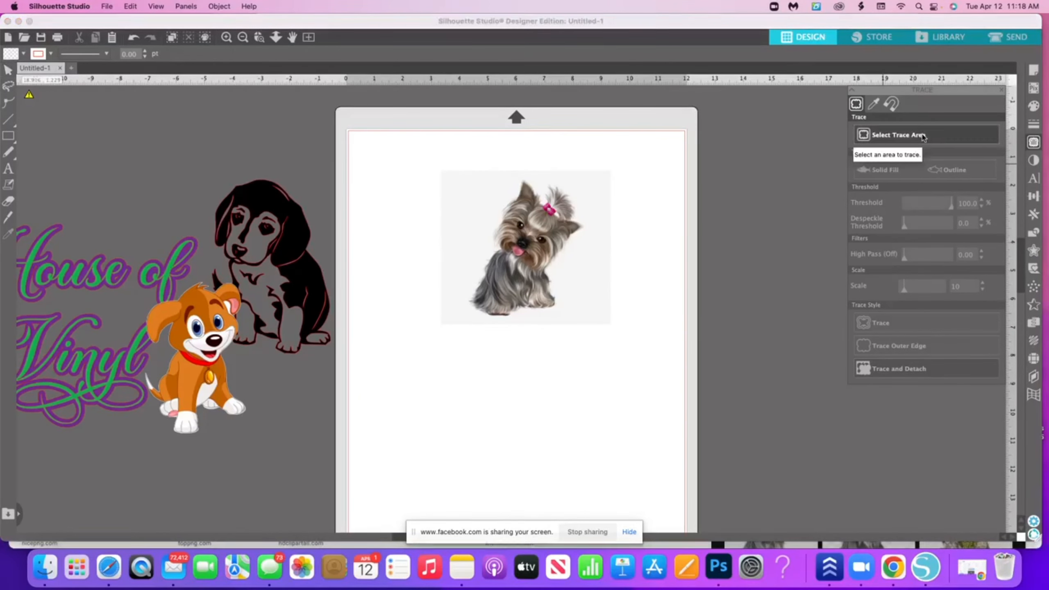
click(922, 136)
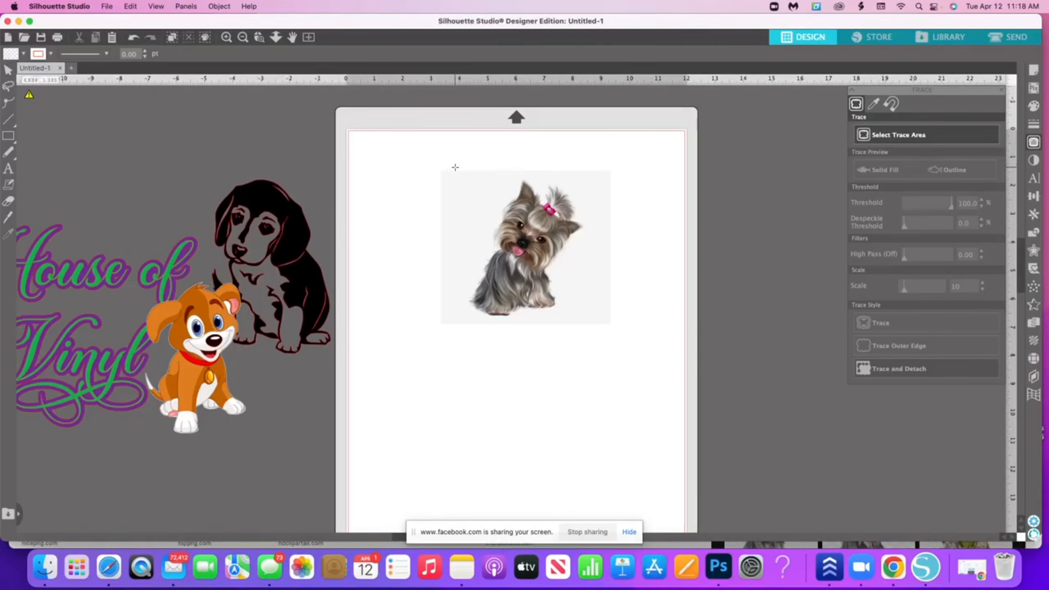
drag(455, 167, 601, 328)
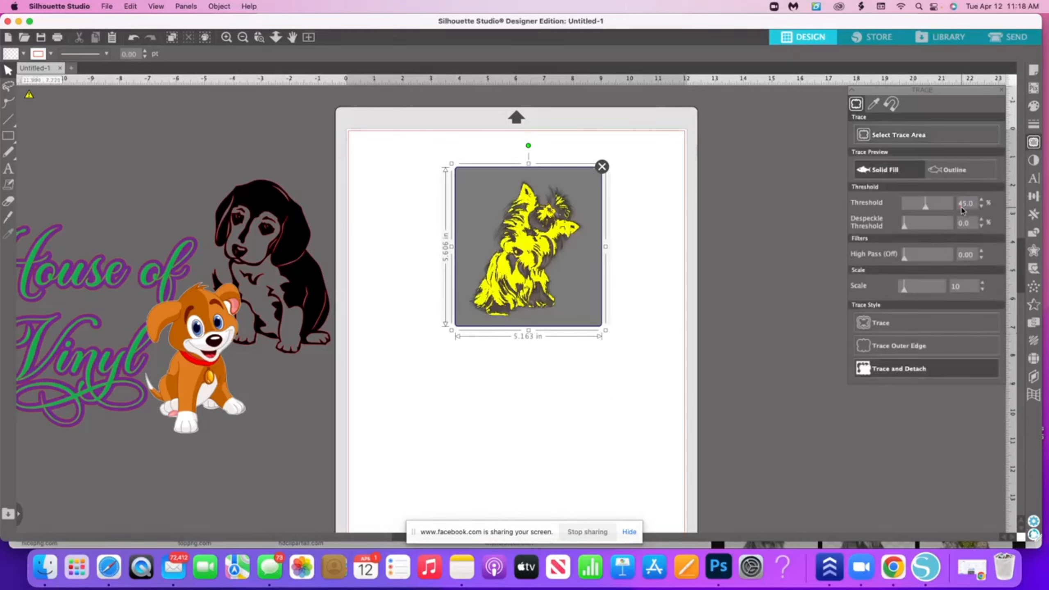
- Raise the trace threshold to 94% so the whole Yorkshire terrier is filled, and trace and detach it
drag(925, 211, 962, 210)
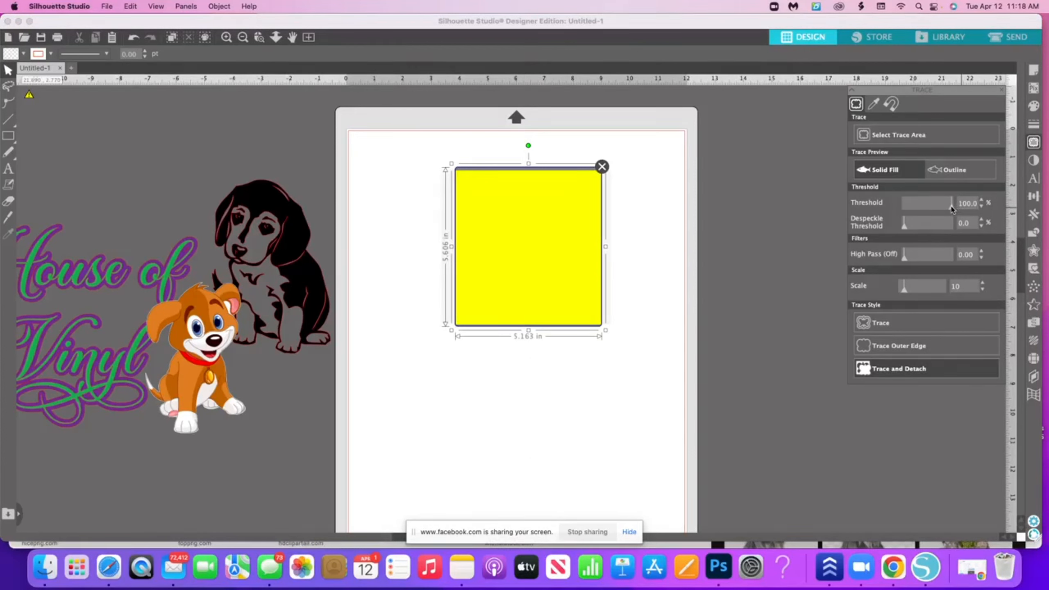
drag(949, 209, 948, 211)
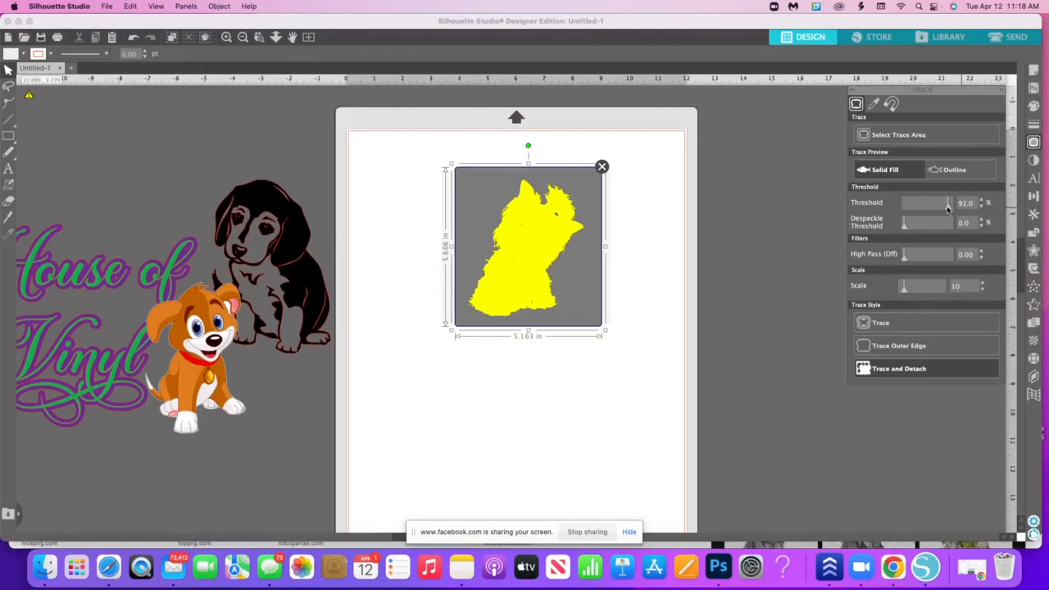
drag(949, 210, 950, 210)
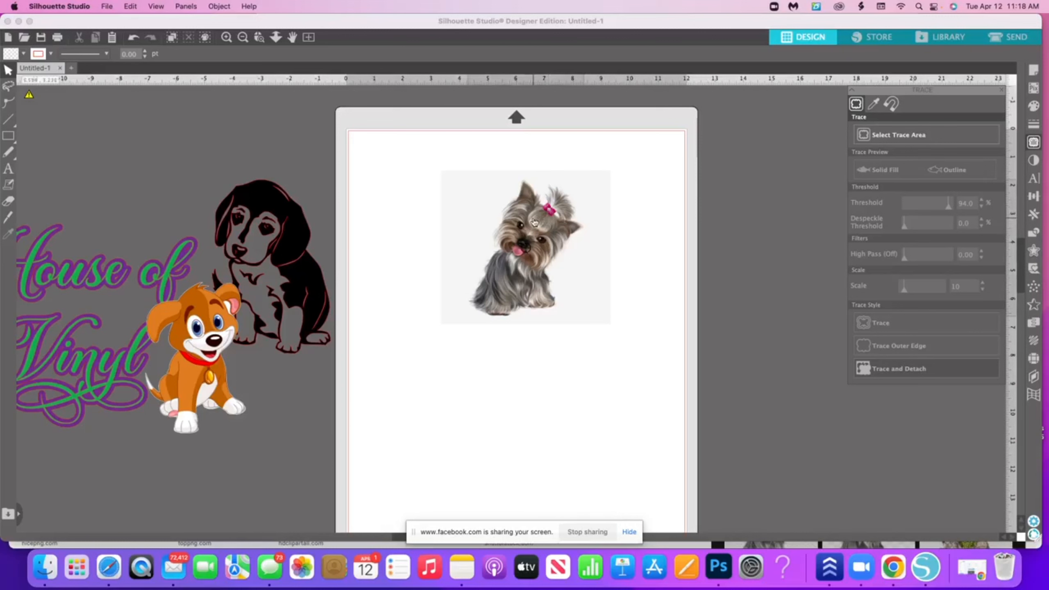
- Move the detached terrier off the page and delete the leftover background rectangle
mouse_move(534, 222)
mouse_down()
mouse_move(547, 251)
mouse_move(627, 306)
mouse_move(689, 317)
mouse_up()
mouse_move(760, 308)
mouse_down()
mouse_move(815, 283)
mouse_move(773, 288)
mouse_up()
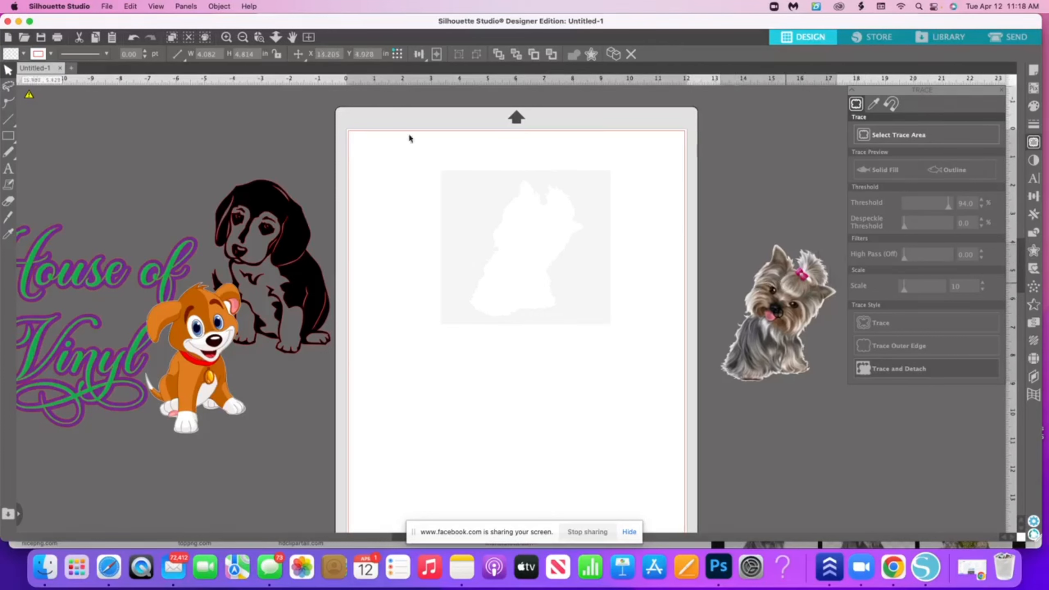
click(650, 339)
drag(395, 129, 640, 371)
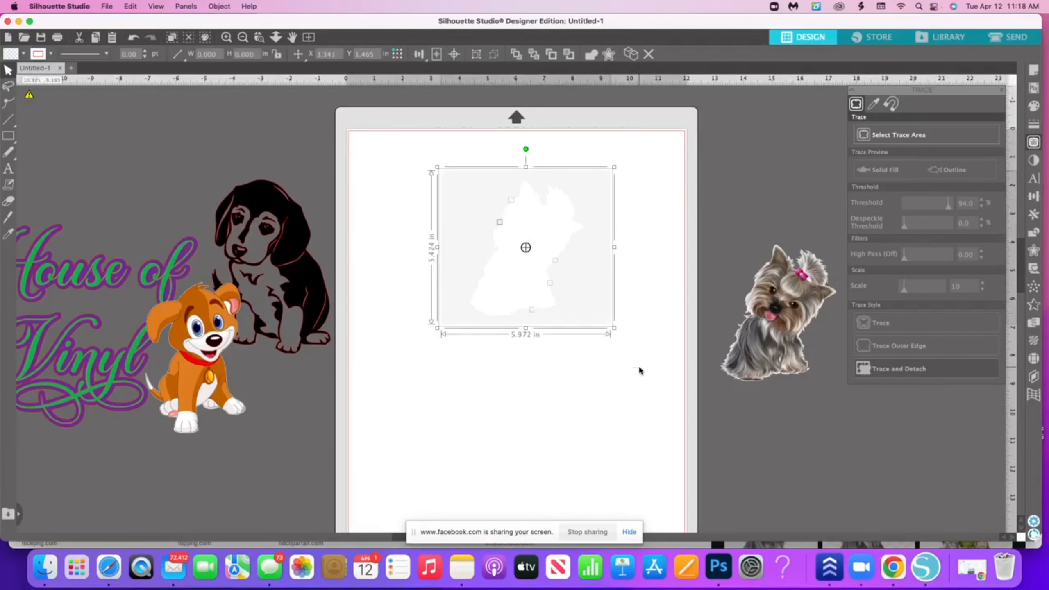
key(Delete)
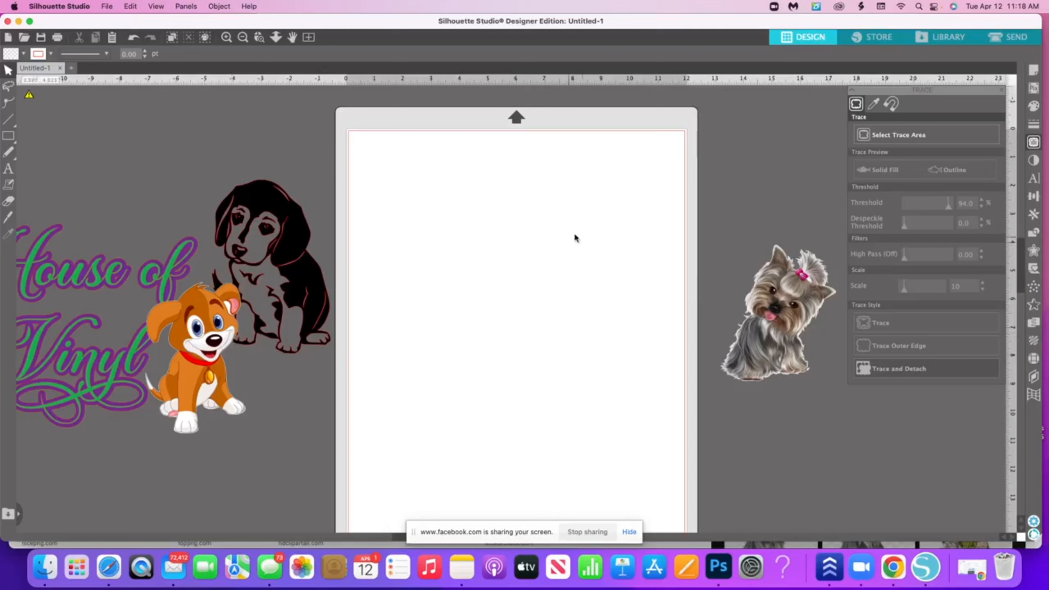
- Move the cut-out terrier back onto the page, near its upper-left corner
click(789, 336)
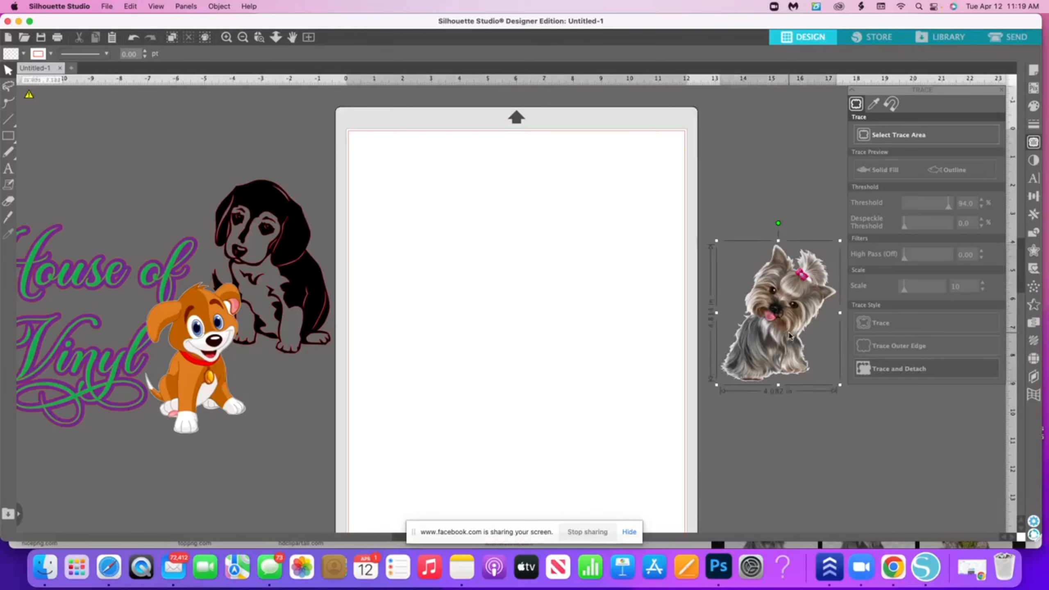
drag(788, 335, 473, 281)
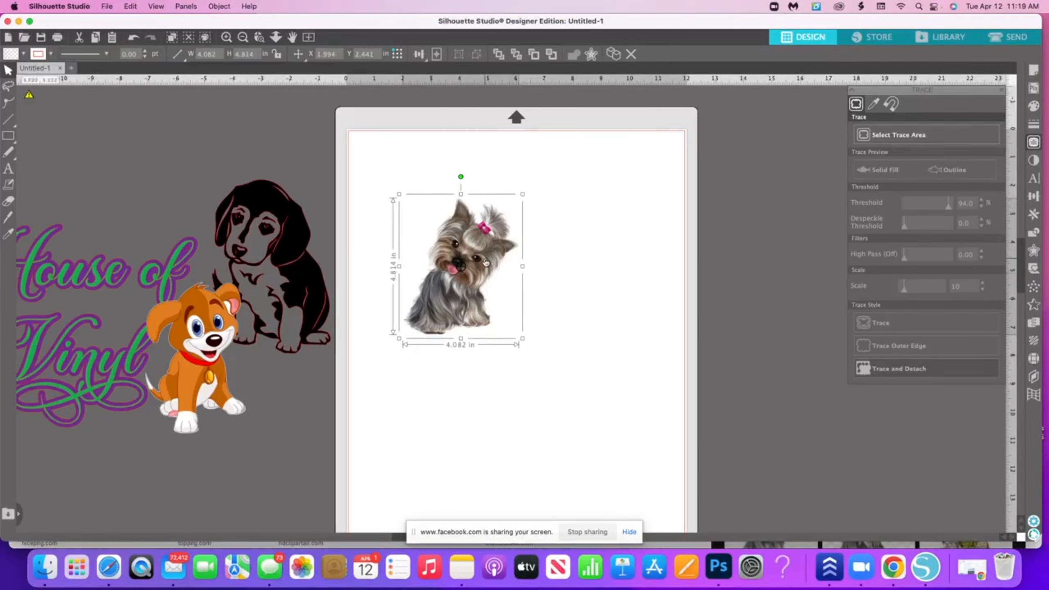
drag(485, 261, 460, 217)
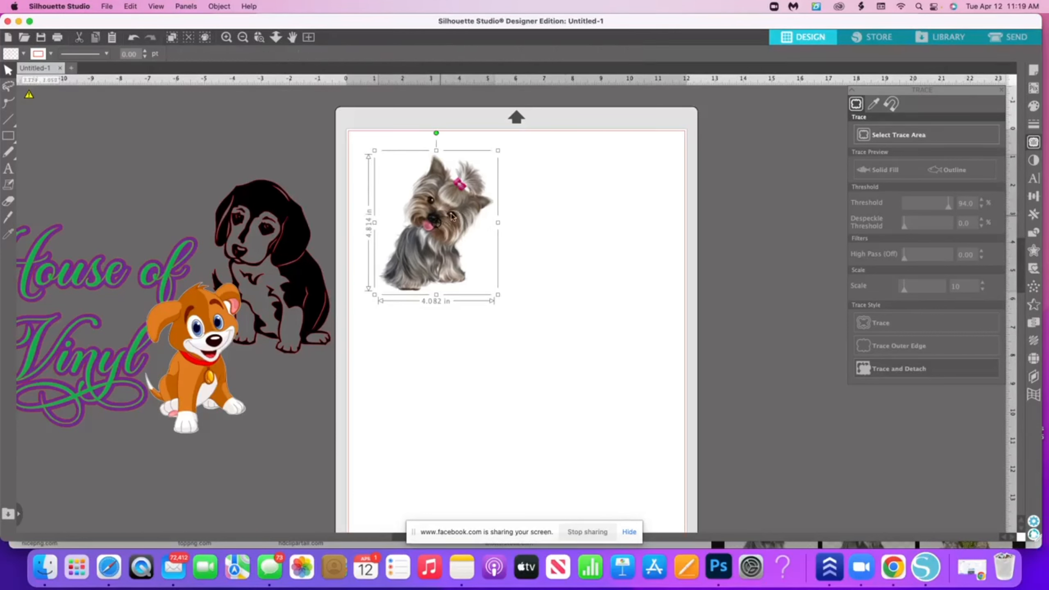
click(659, 252)
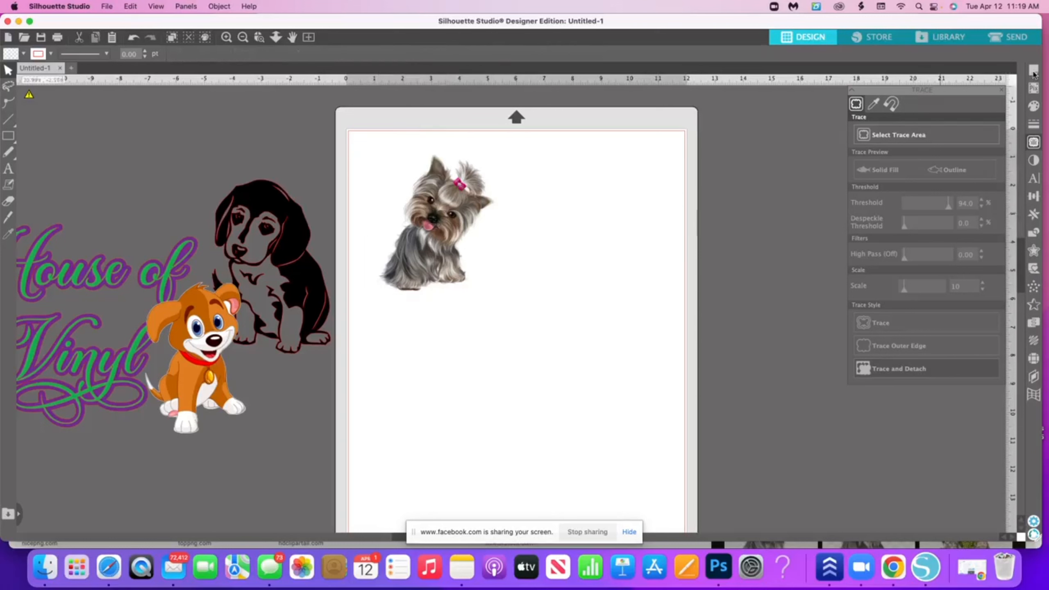
- Turn on registration marks in the page setup
click(1034, 71)
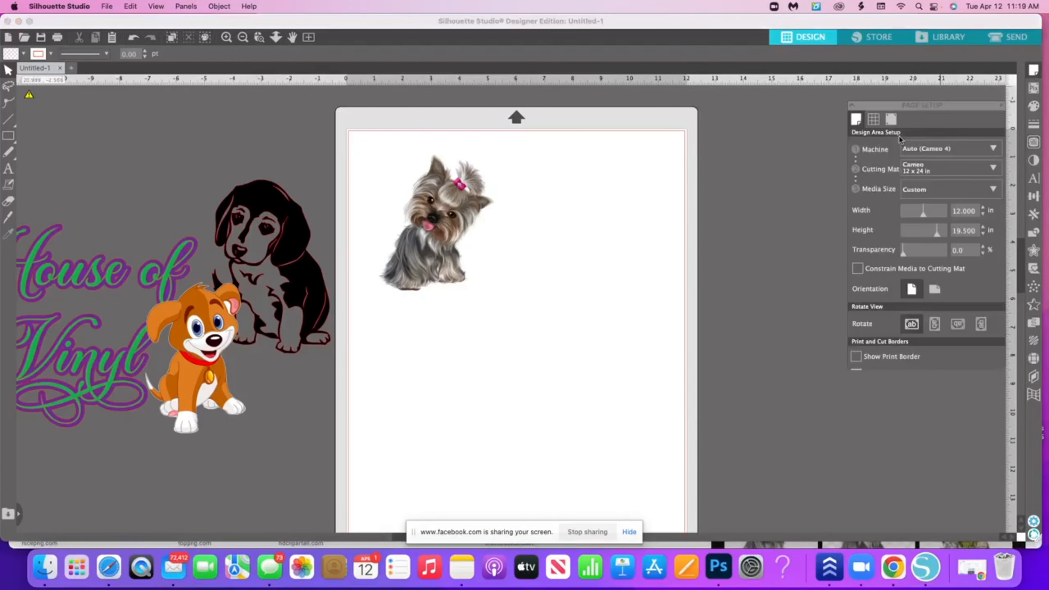
click(891, 104)
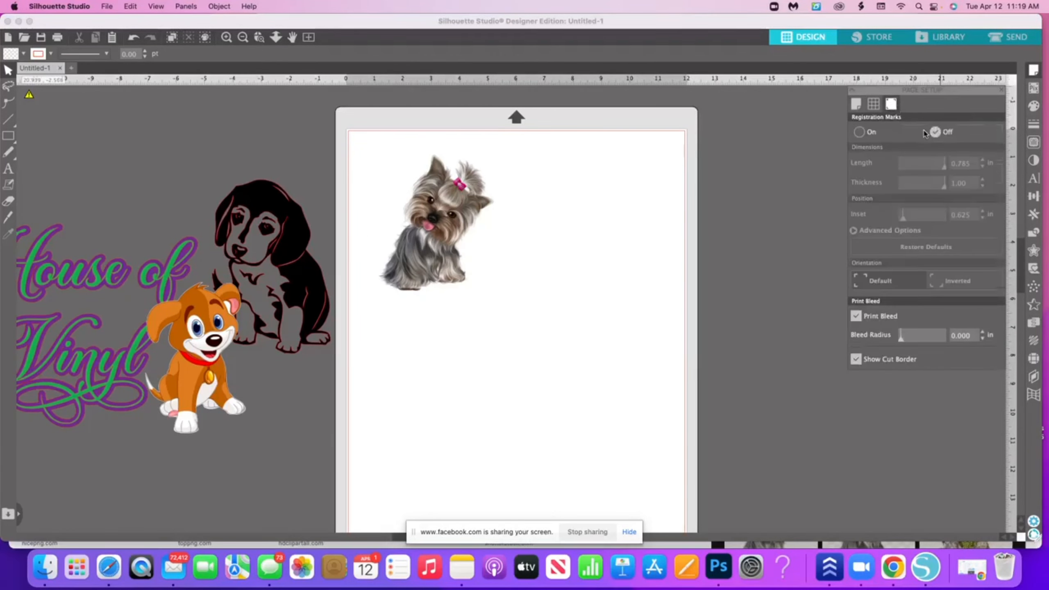
click(858, 132)
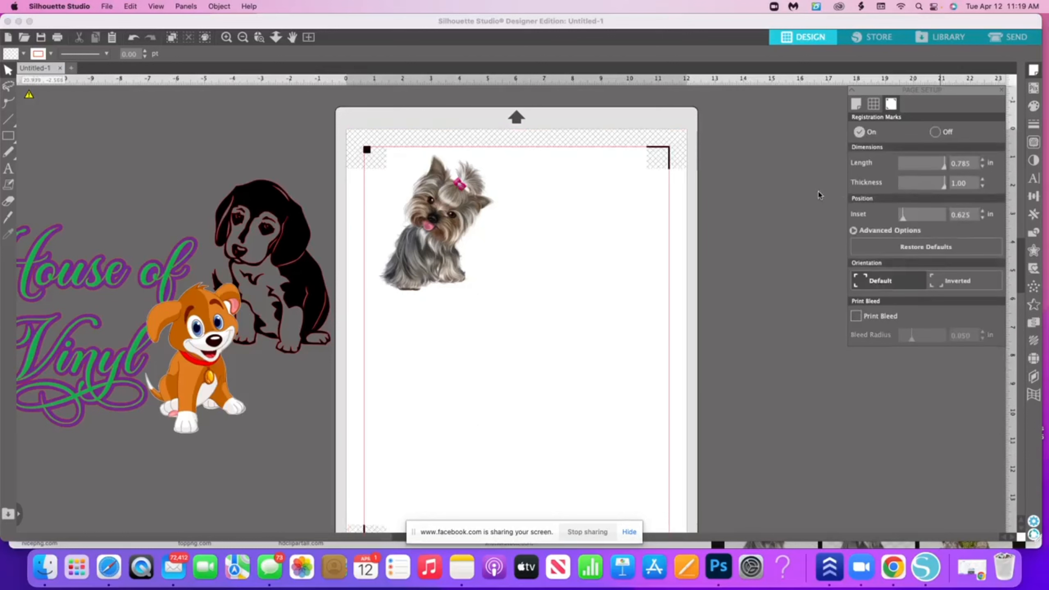
- Set the page size to 8.5 in wide by 11 in high
click(856, 103)
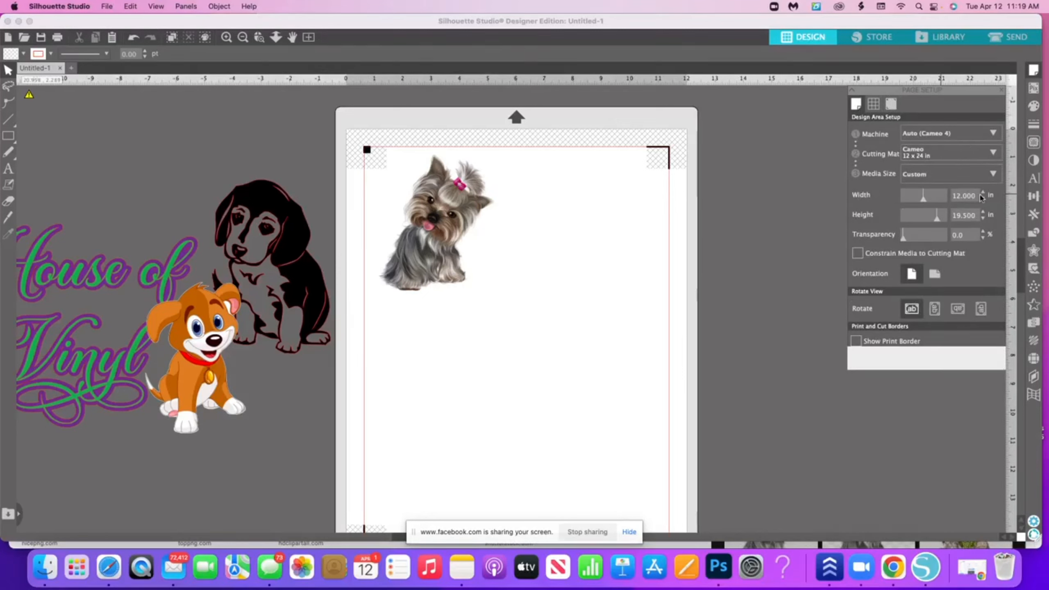
double_click(979, 195)
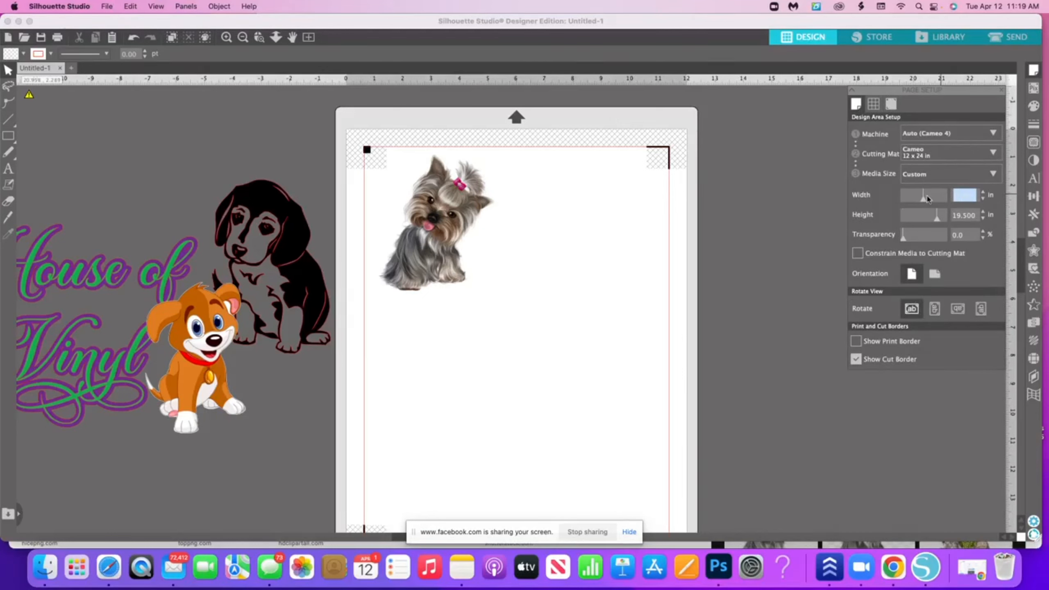
text(8.5)
key(Tab)
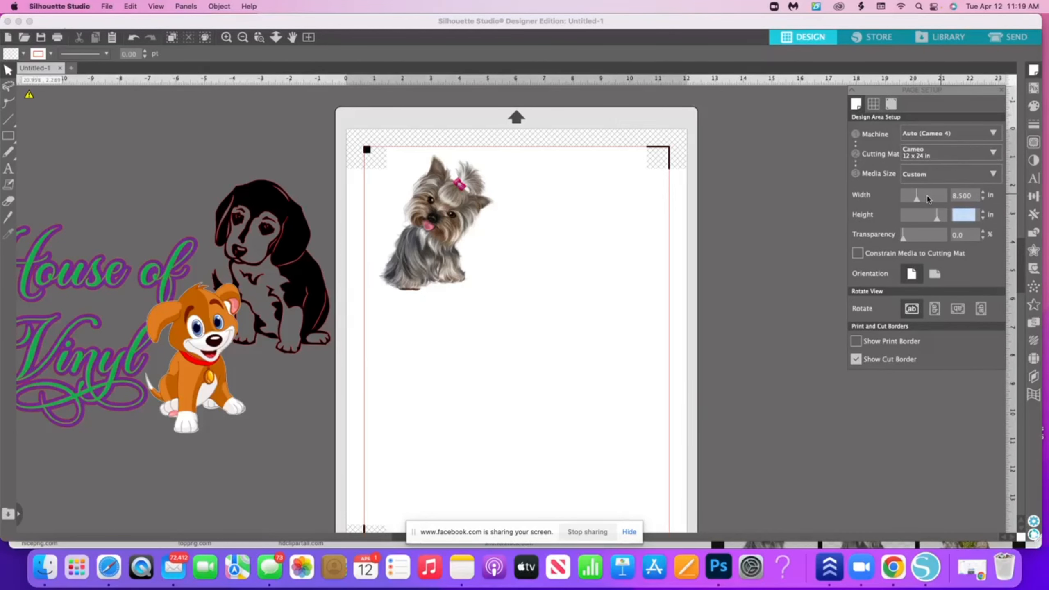
text(119.50)
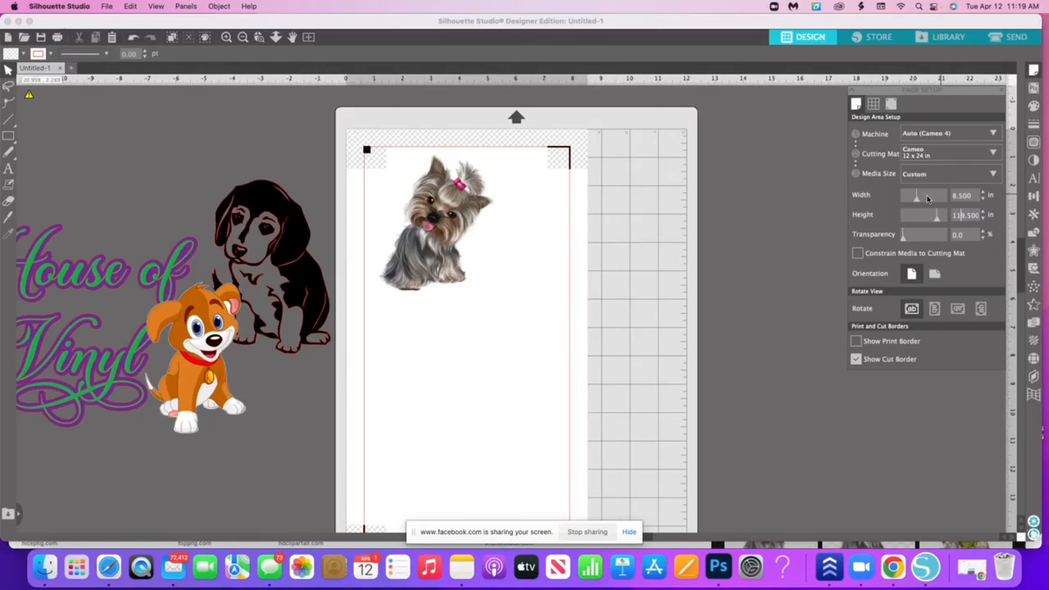
text(0)
key(Return)
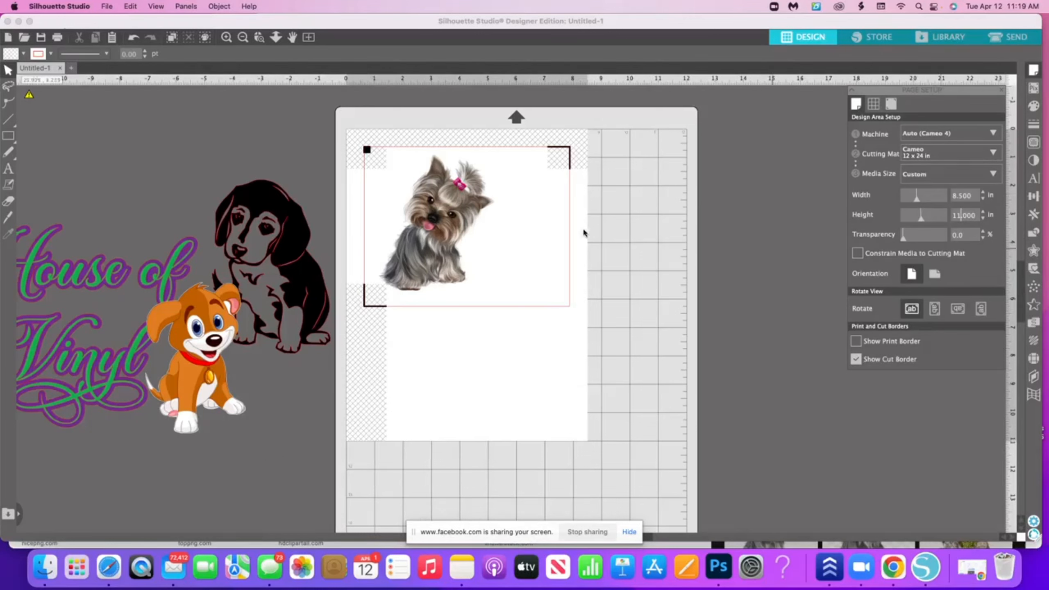
- Nudge the terrier into the upper-left of the cut area and shrink it to about 1.61 by 1.90 in
click(429, 232)
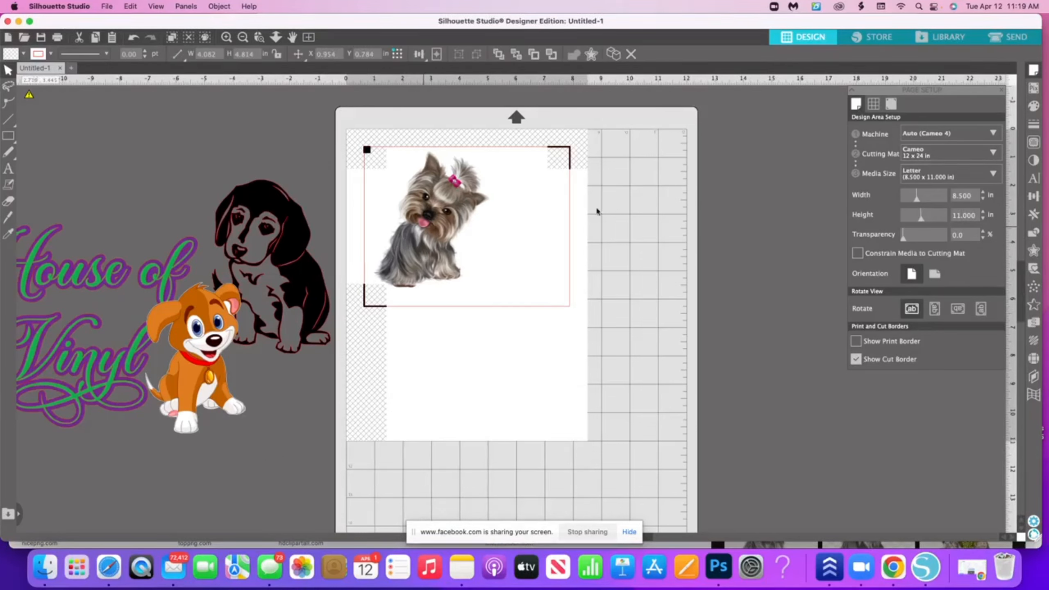
click(519, 201)
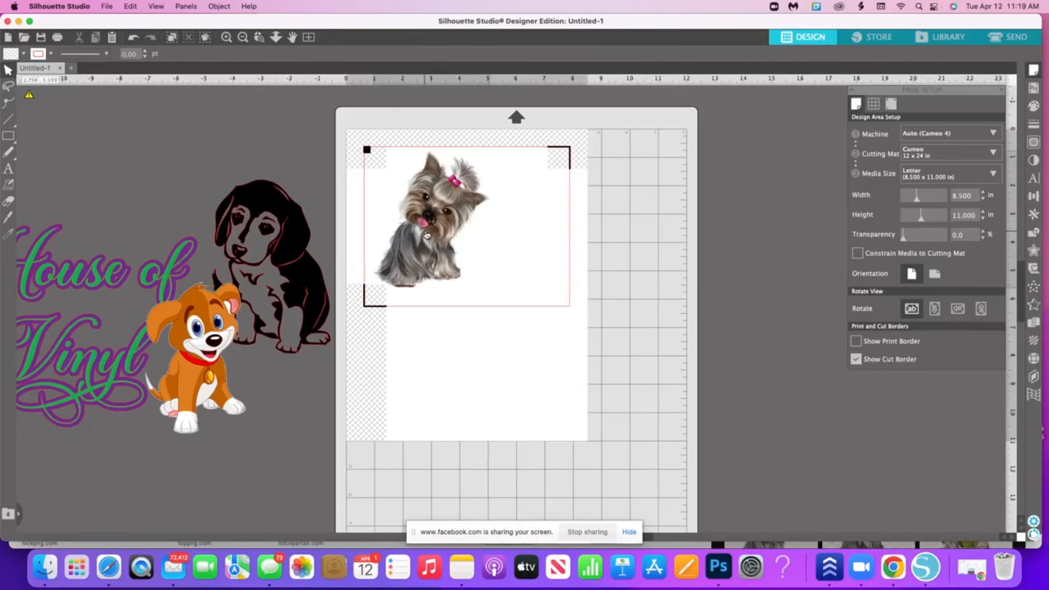
click(464, 270)
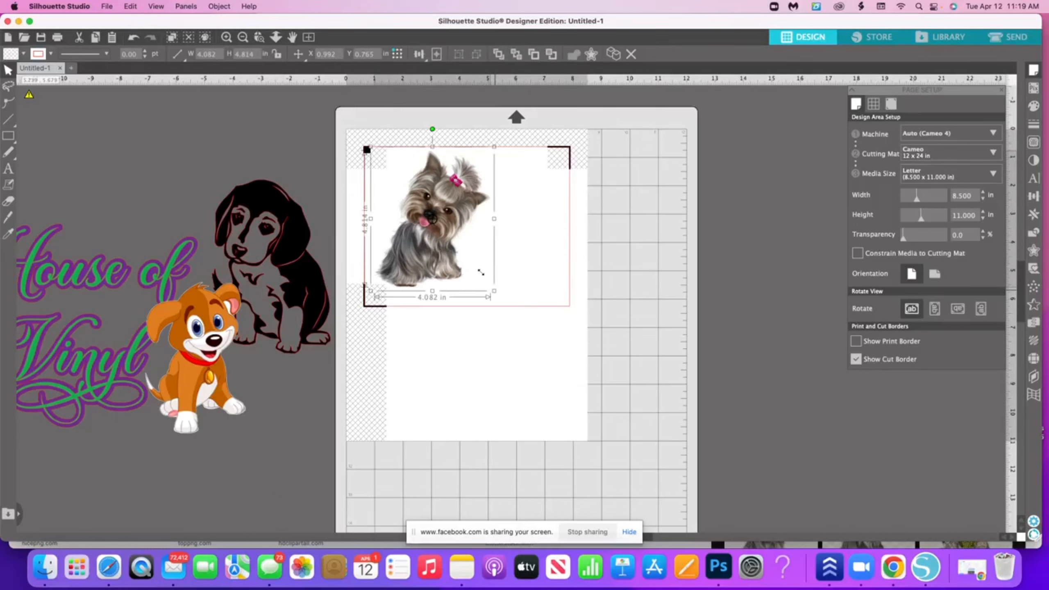
drag(497, 295, 430, 206)
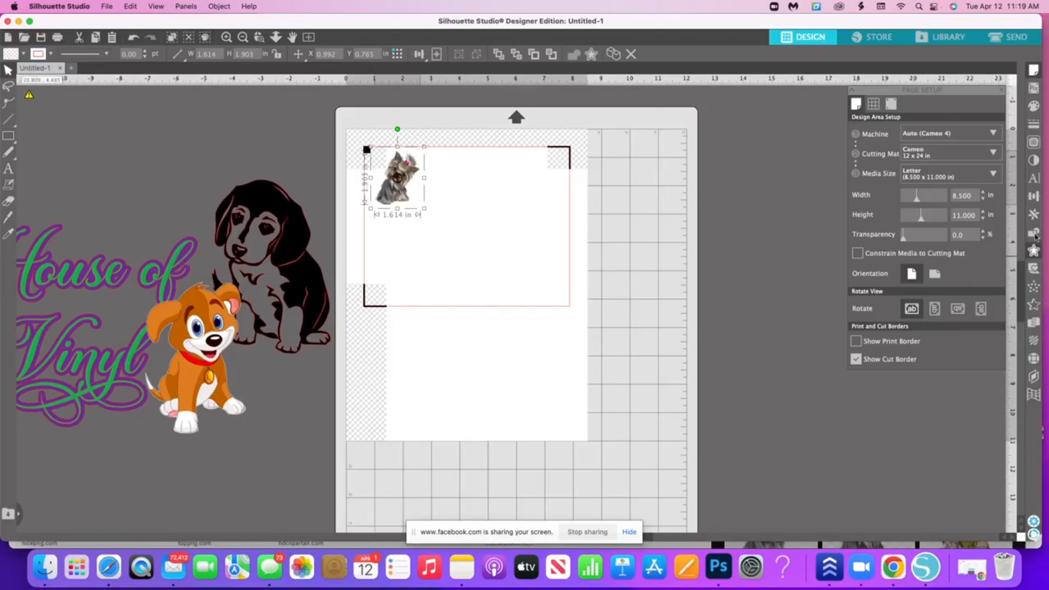
- Set the terrier's exact dimensions to 1.5 in wide by 2 in high
click(1033, 197)
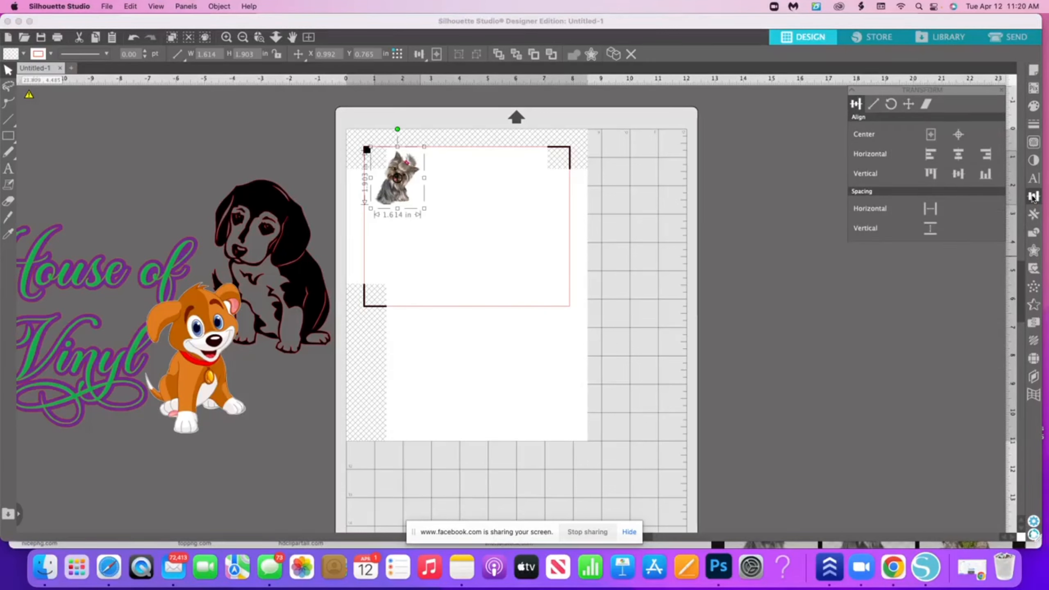
click(875, 105)
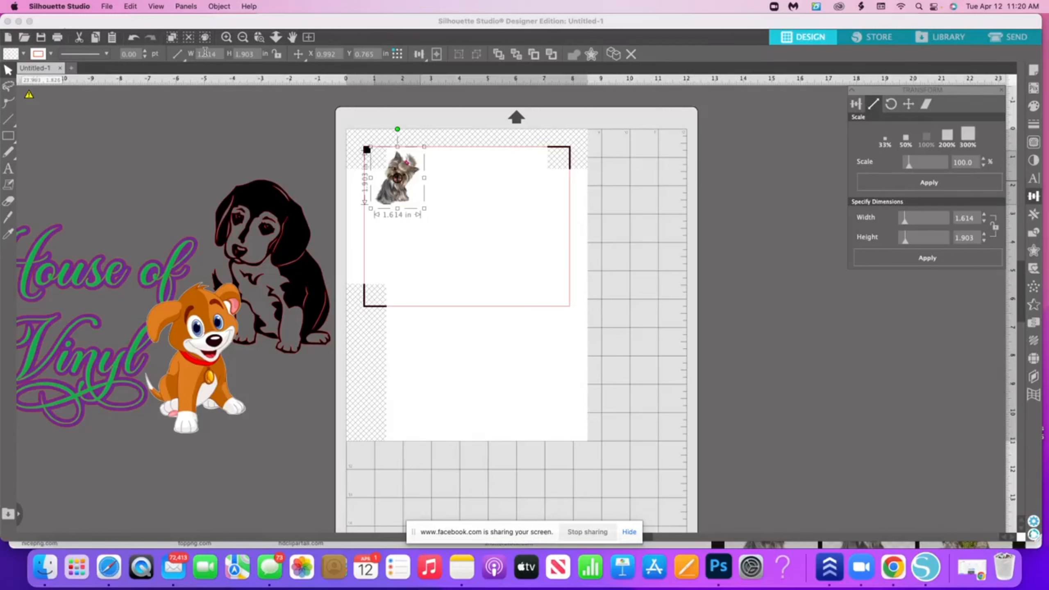
click(217, 54)
drag(218, 54, 184, 55)
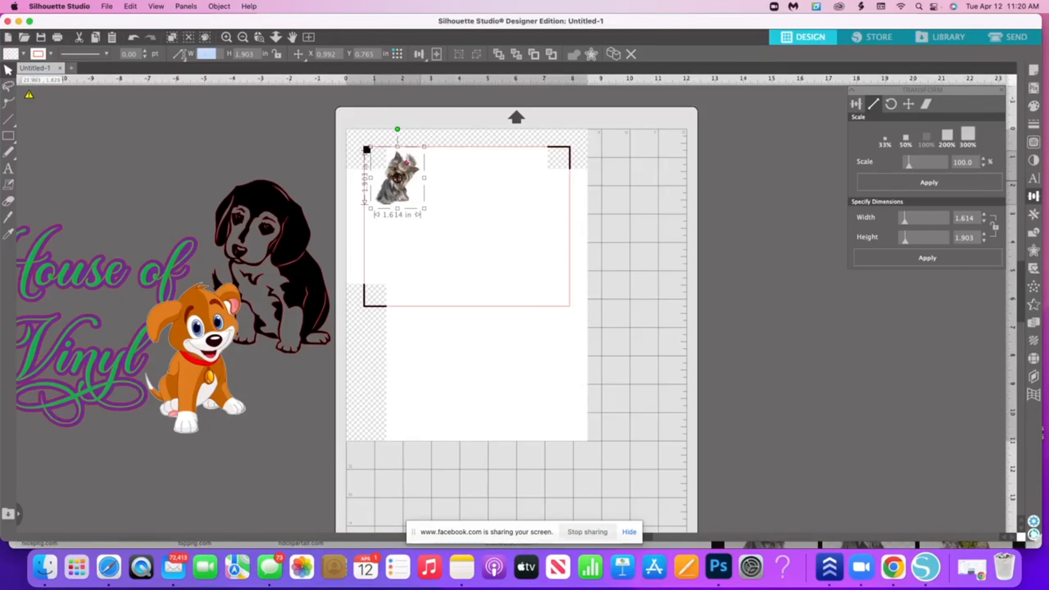
text(1.5)
key(Tab)
text(1.)
key(Return)
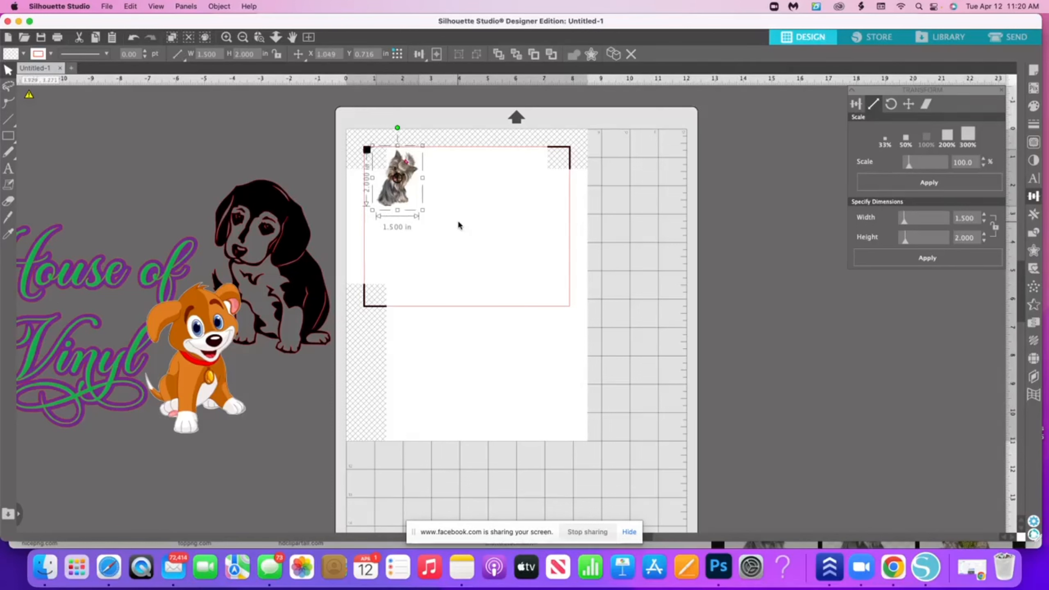
click(582, 292)
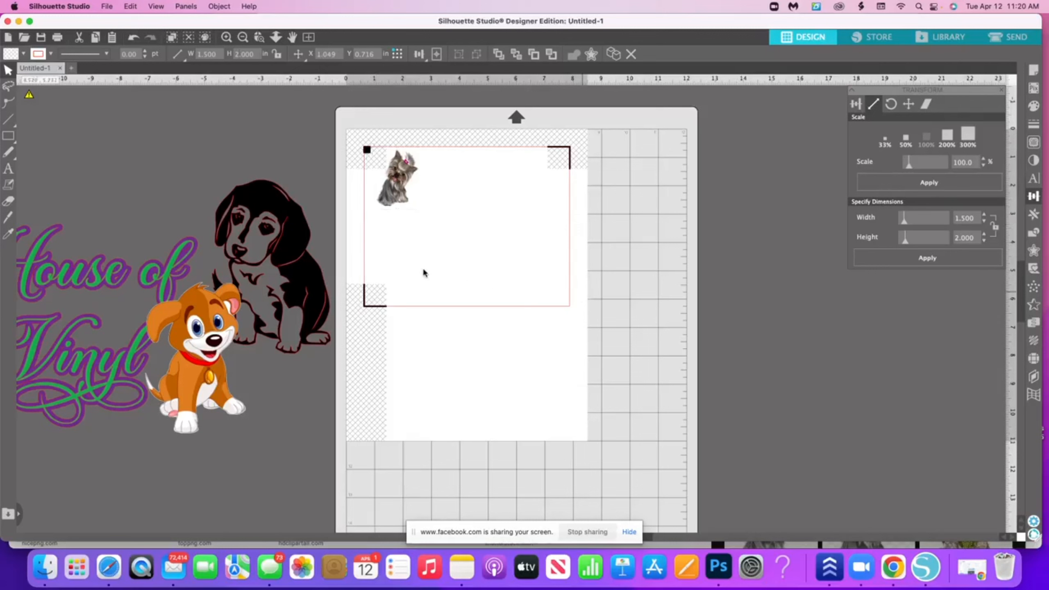
- Replicate the terrier into a horizontal row of four across the page
click(403, 196)
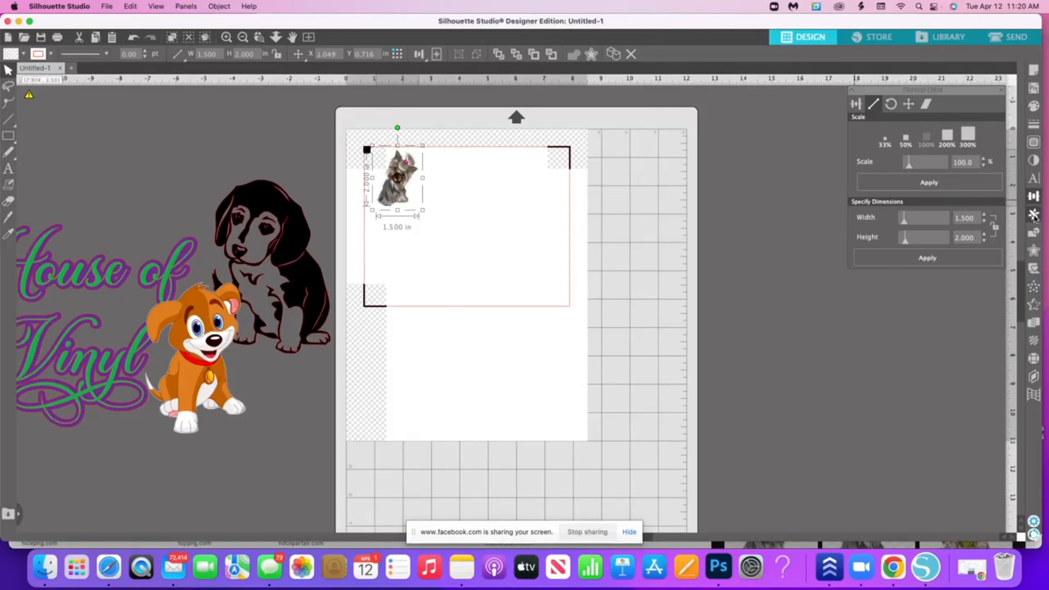
click(1034, 215)
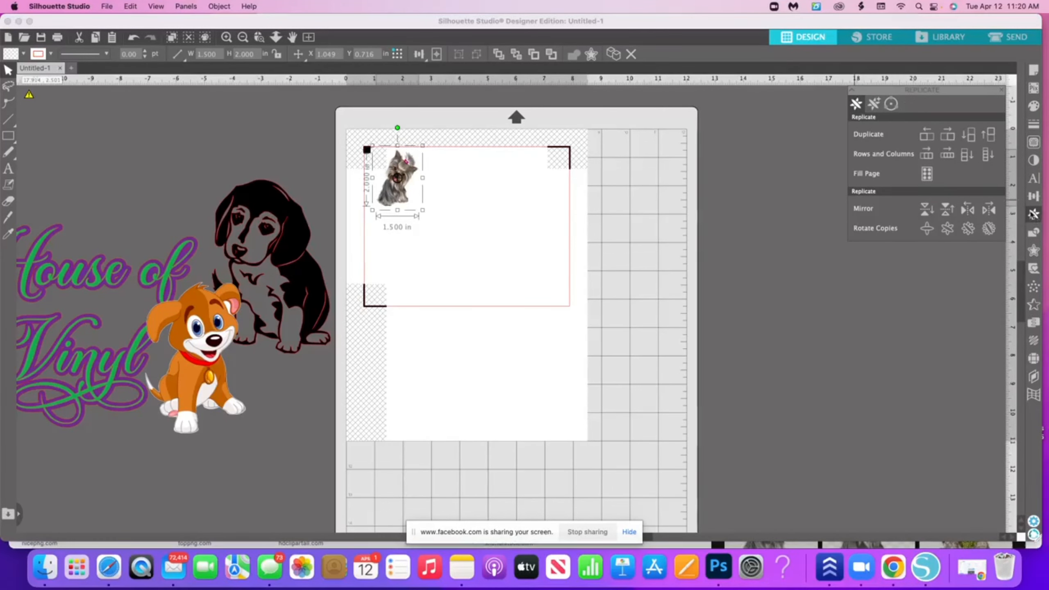
click(947, 155)
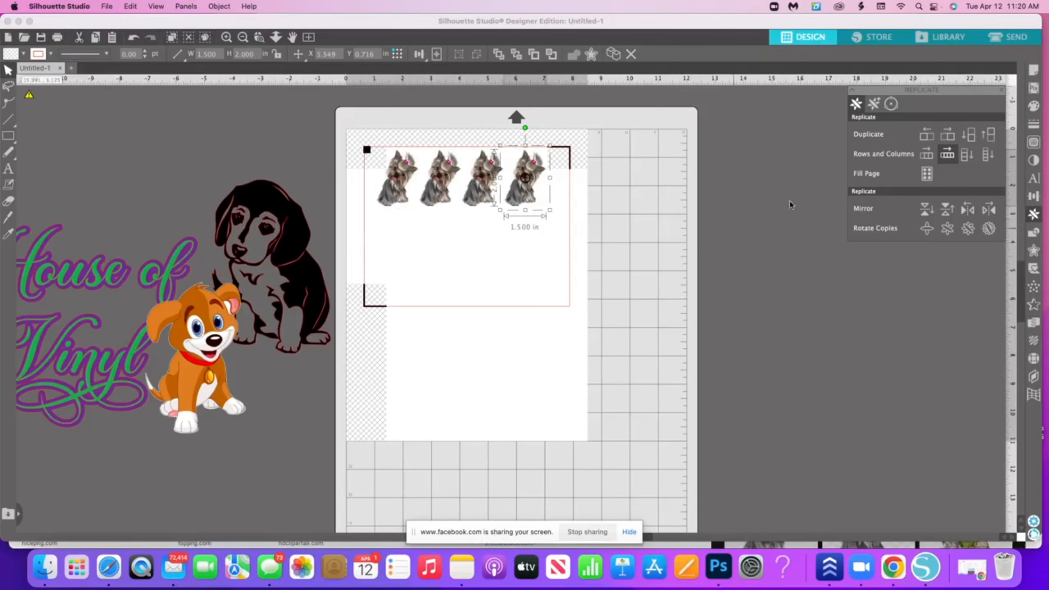
- Replicate the row of four terriers downward into three rows and delete the bottom row that crosses the cut border
click(355, 184)
drag(544, 191, 545, 190)
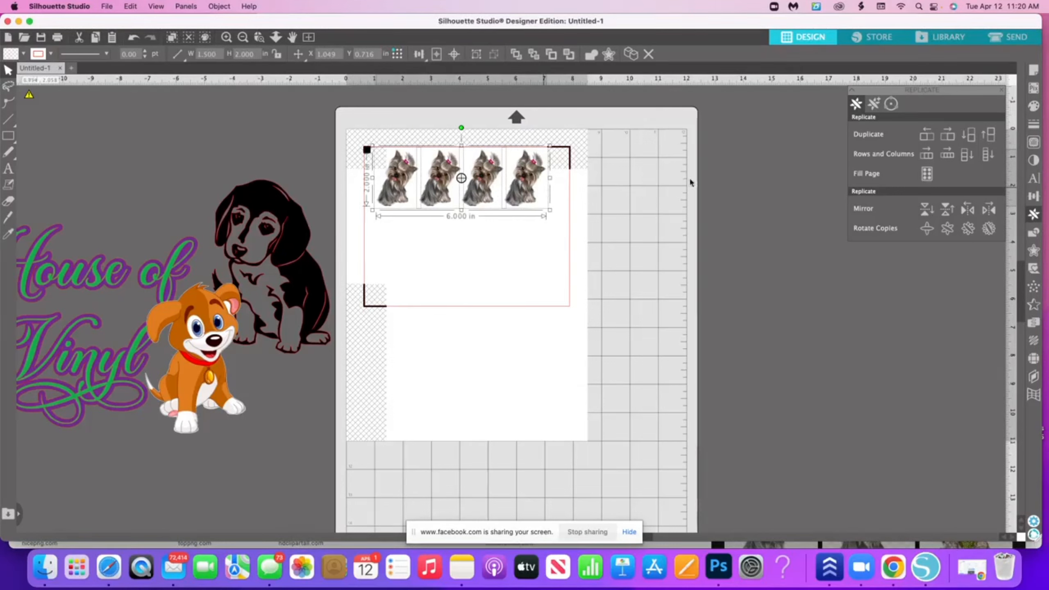
click(966, 156)
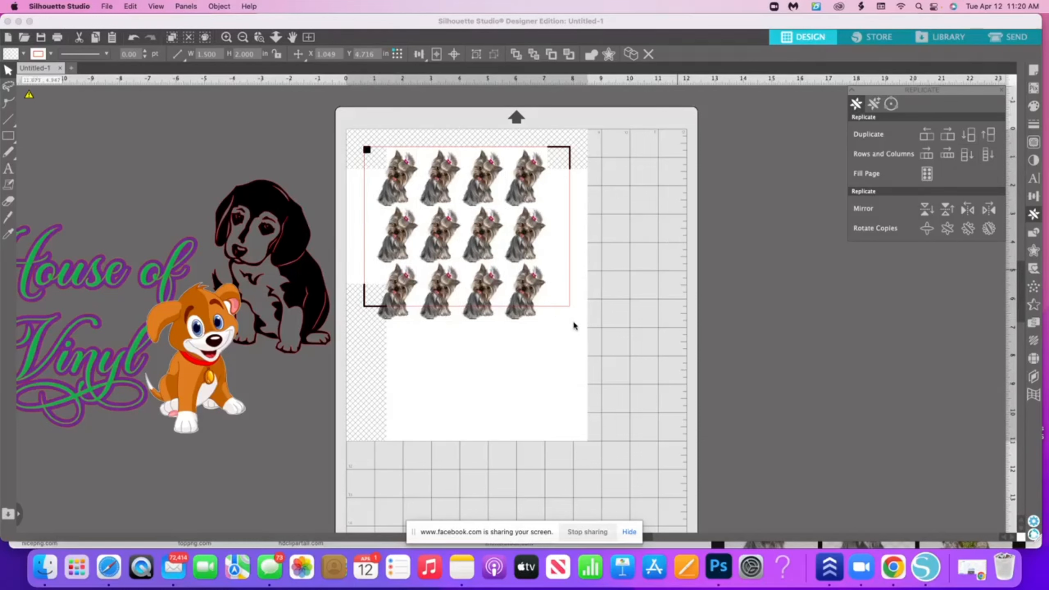
drag(576, 324, 389, 295)
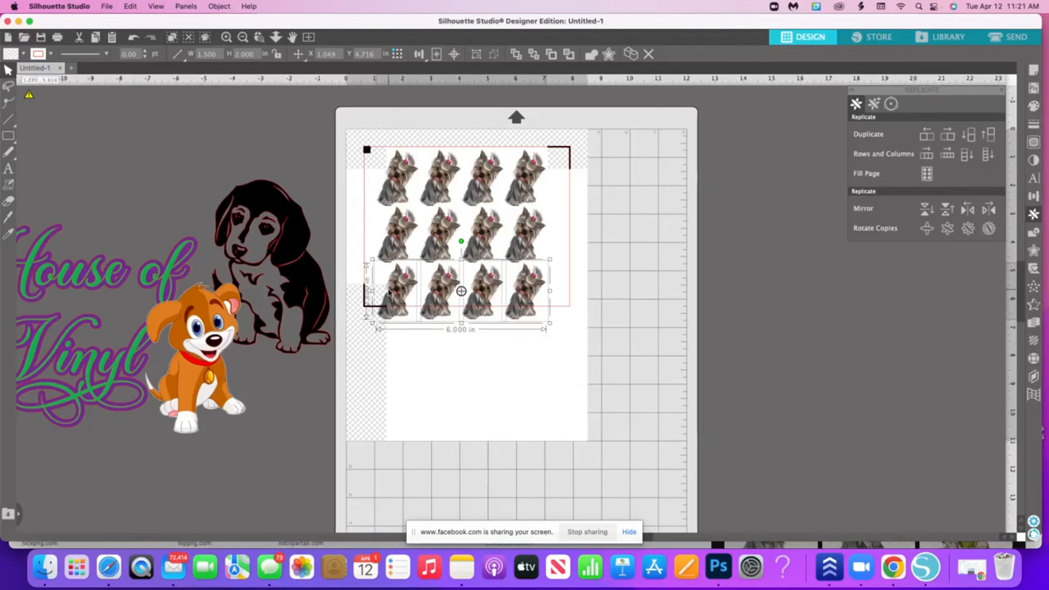
key(Delete)
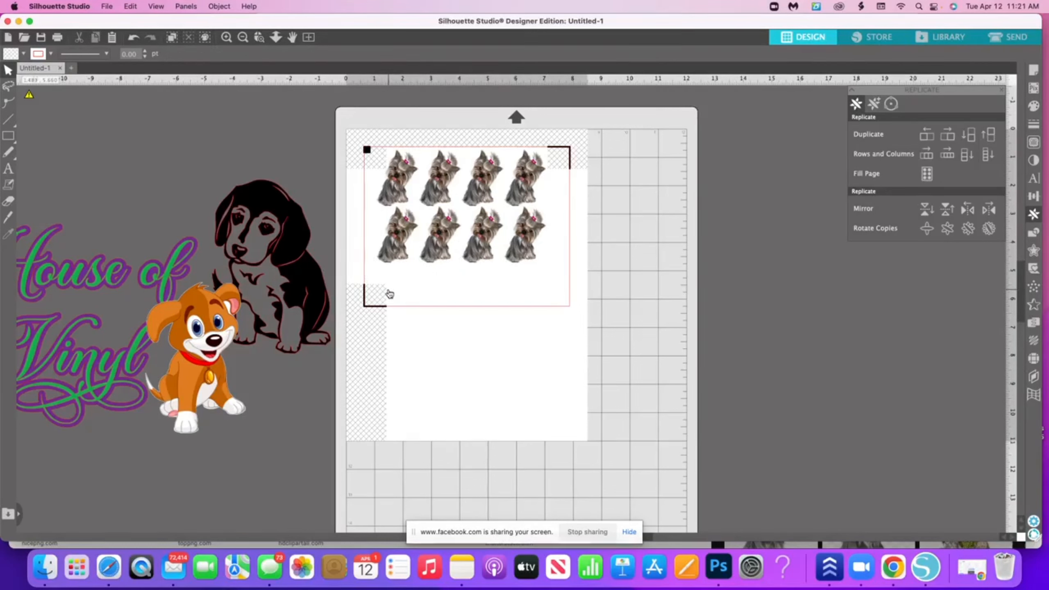
- Shift the eight terriers slightly down within the cut border and check their cut lines in the Send view
drag(552, 269, 401, 186)
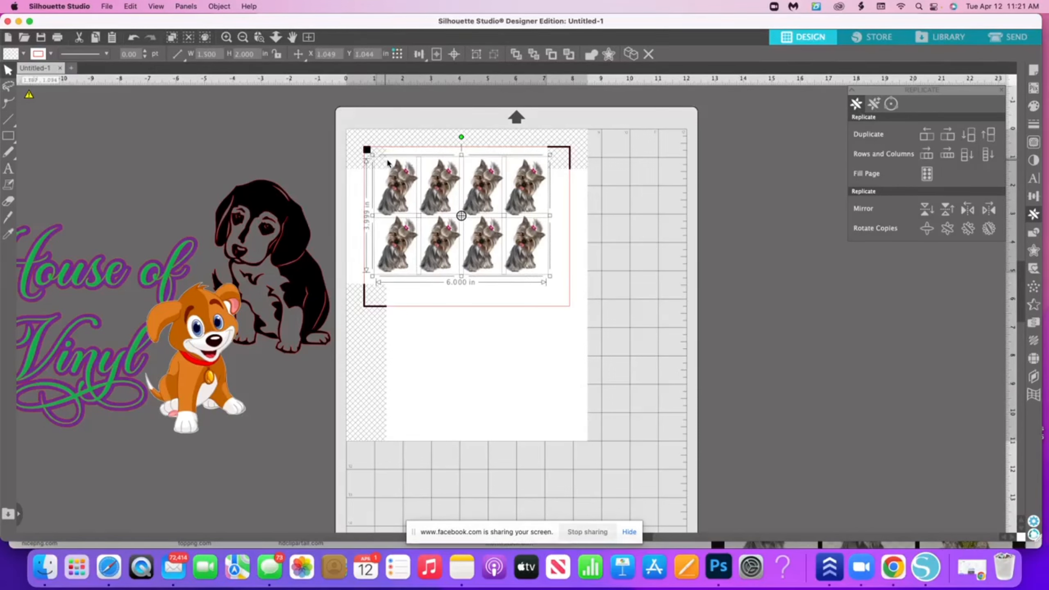
click(620, 225)
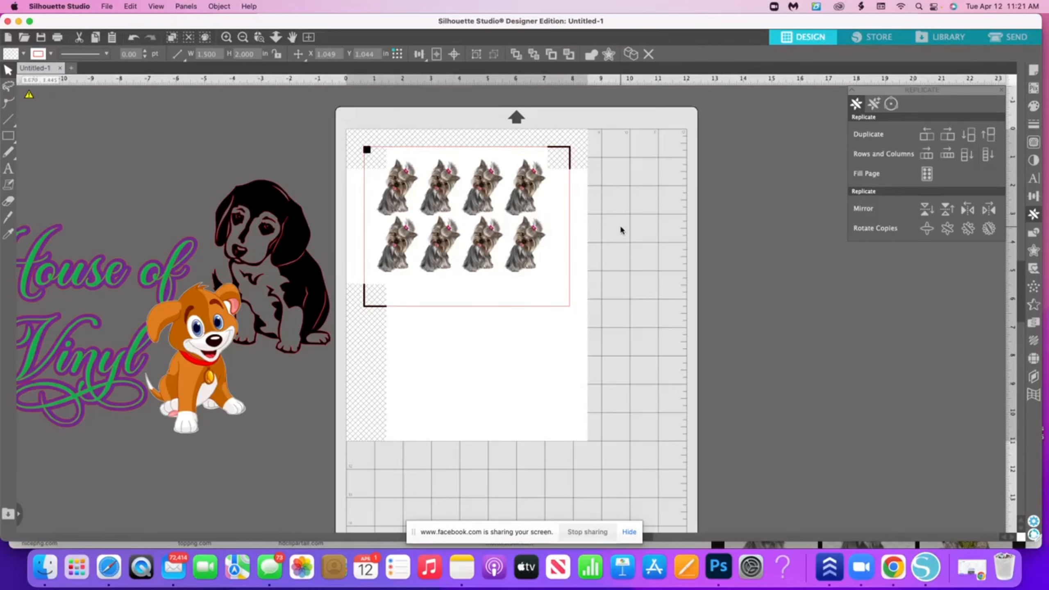
click(1014, 36)
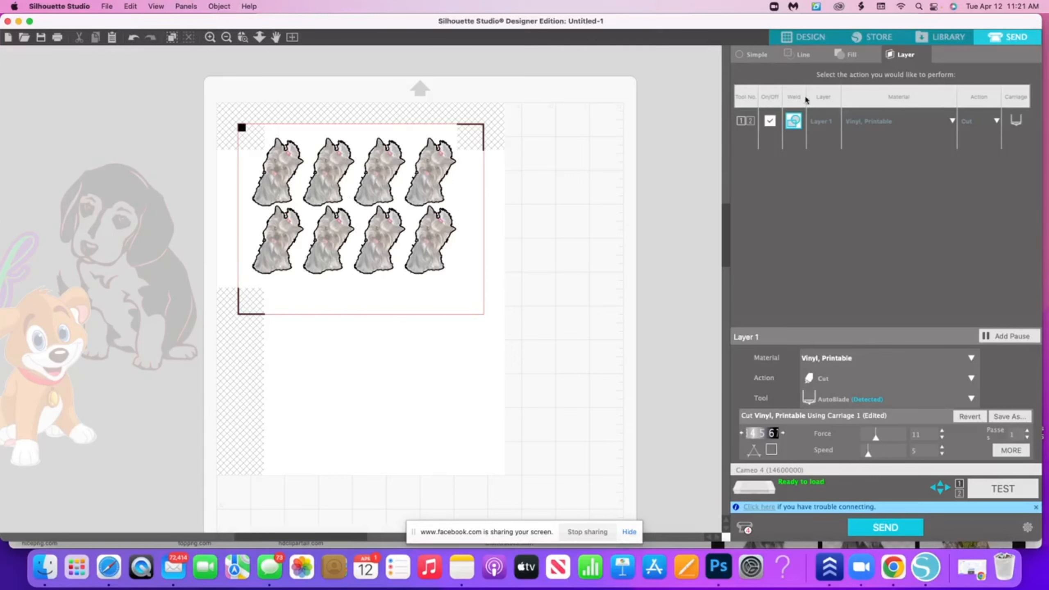
click(804, 37)
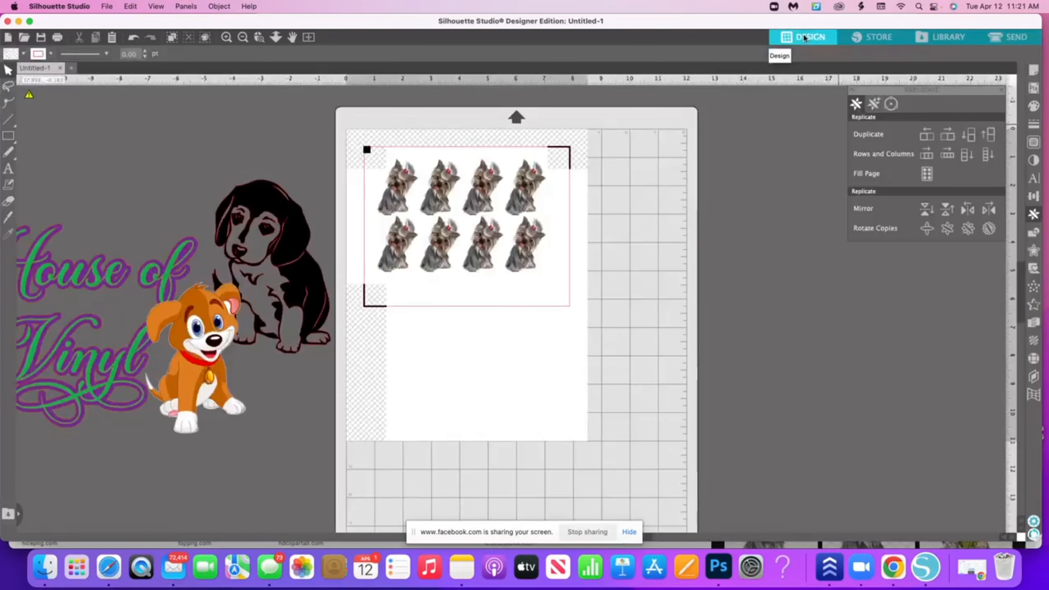